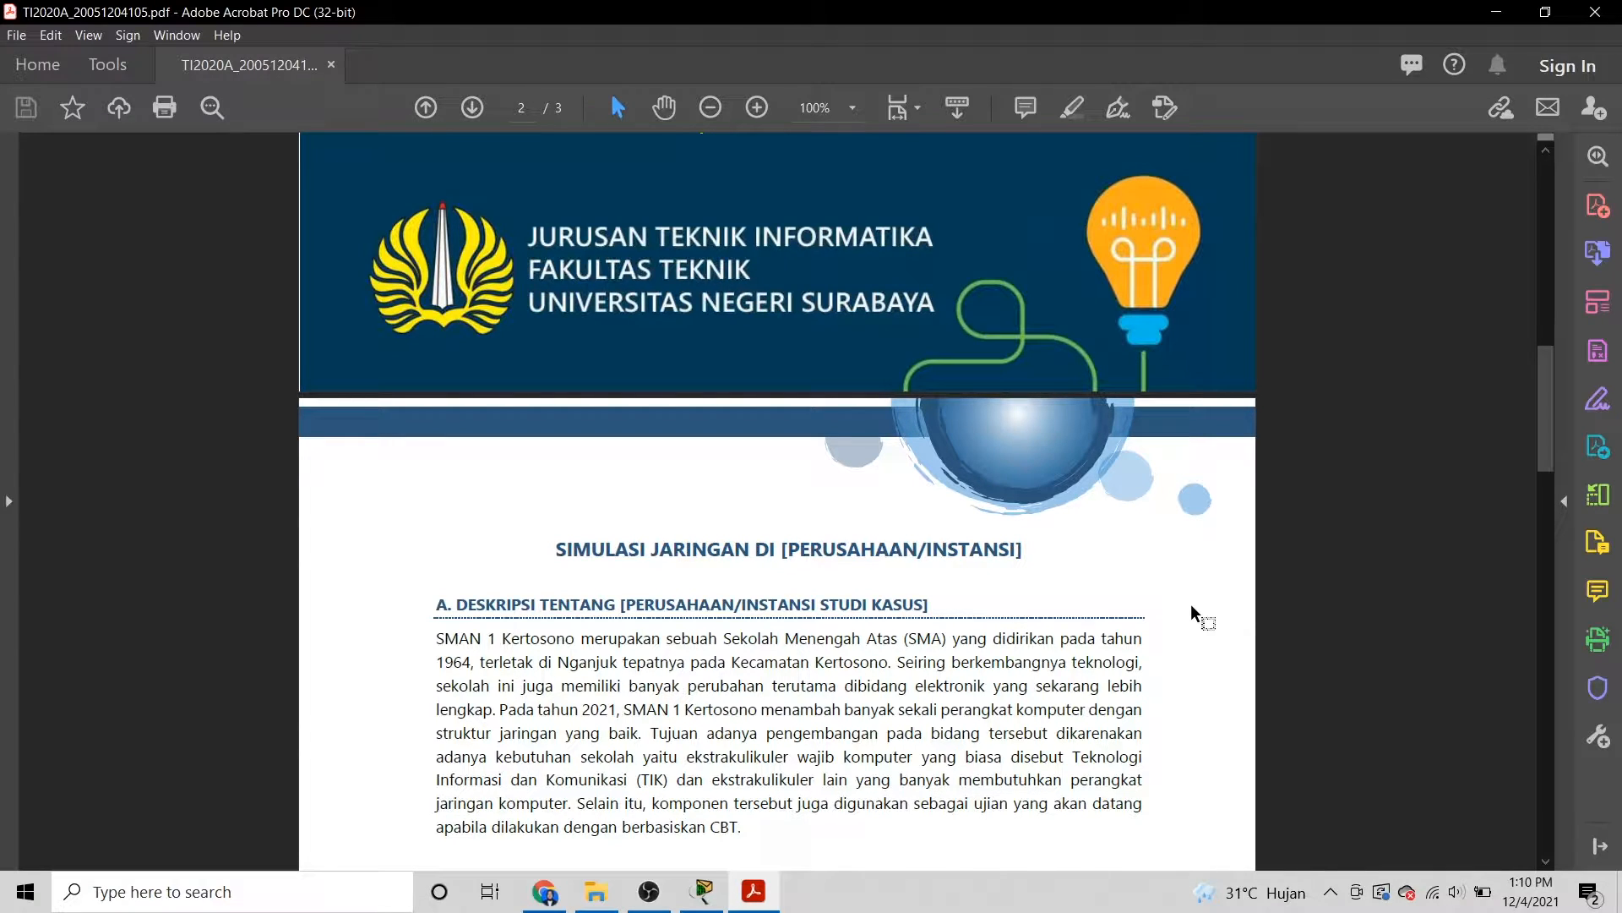
Scroll the report down to page 2's B. SKENARIO PERCOBAAN network topology diagram.
{"action": "scroll", "coordinate": [1193, 608], "scroll_direction": "down", "scroll_amount": 1}
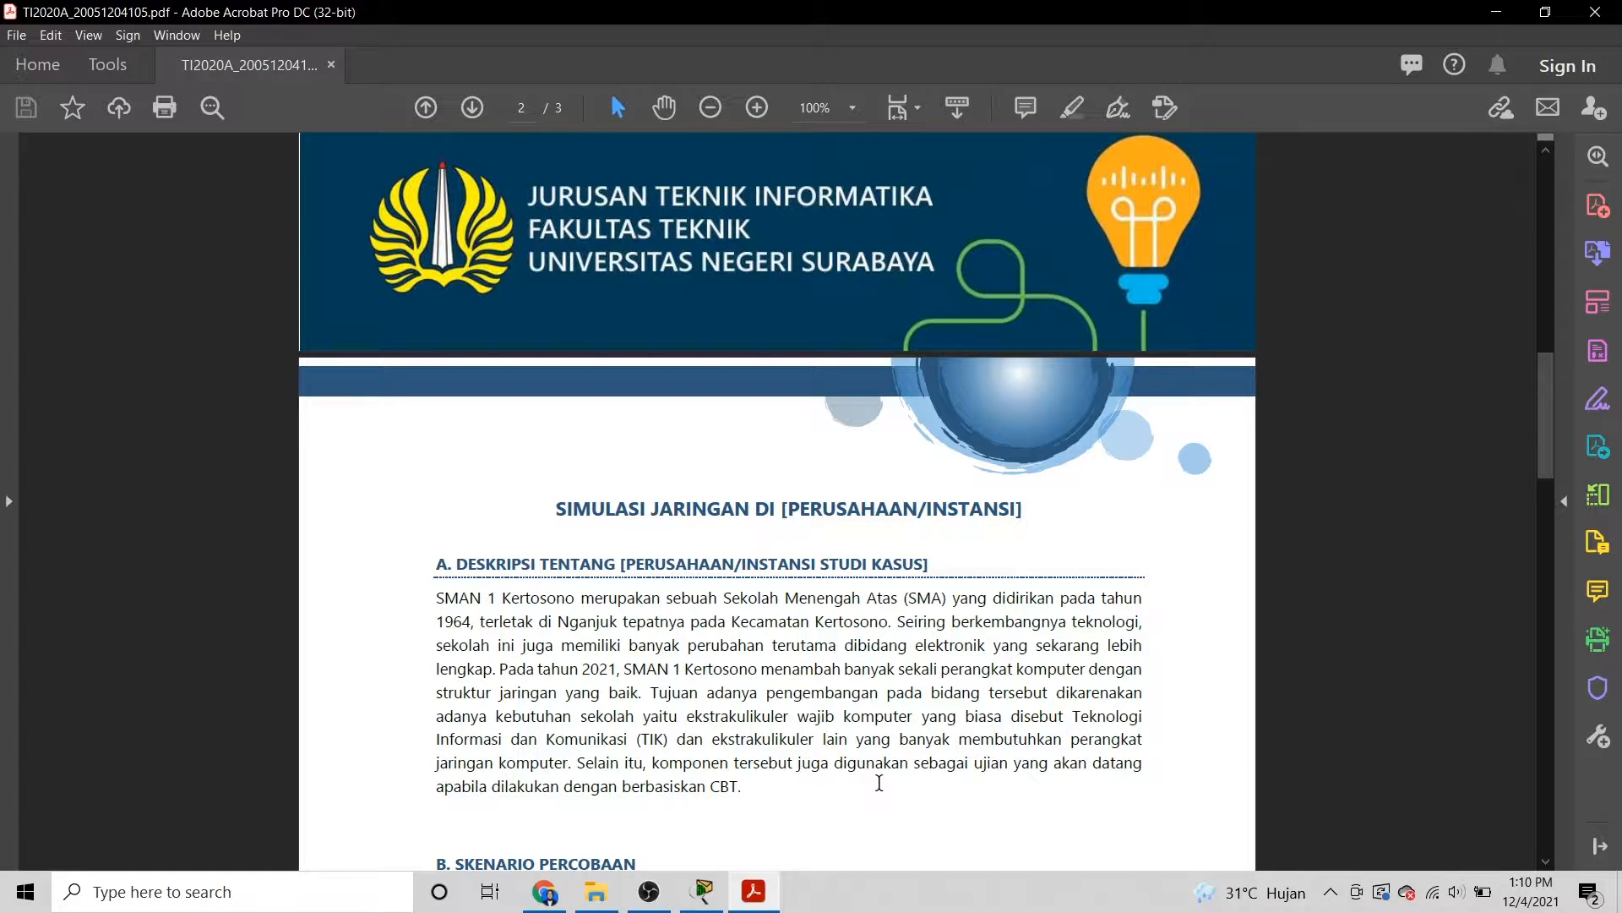
{"action": "scroll", "coordinate": [879, 786], "scroll_direction": "down", "scroll_amount": 1}
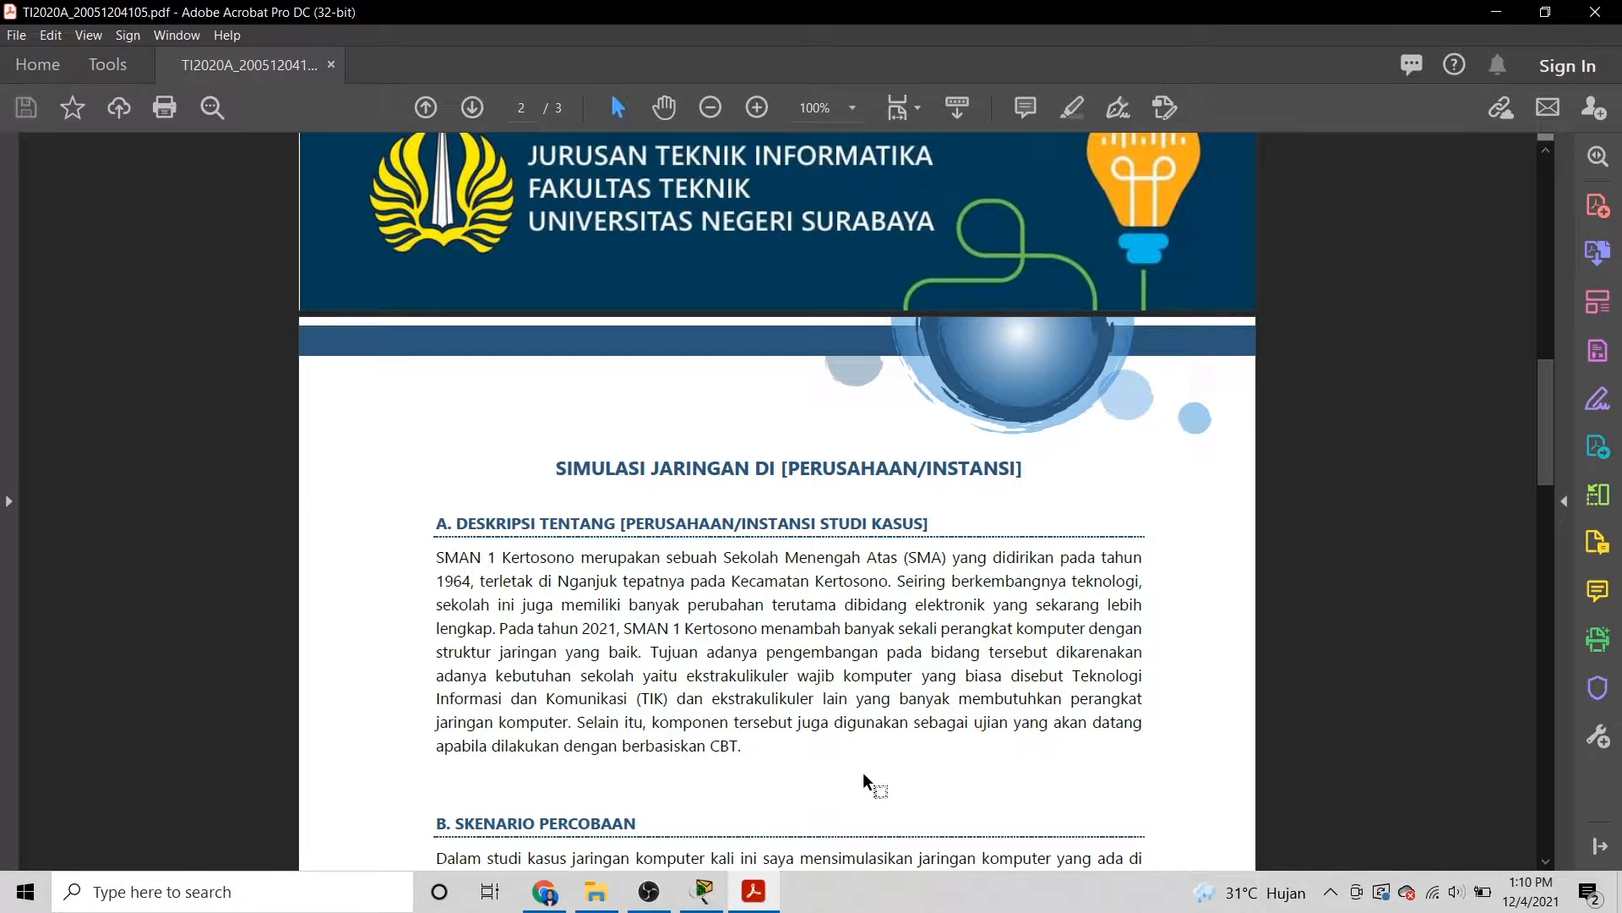
{"action": "scroll", "coordinate": [870, 780], "scroll_direction": "down", "scroll_amount": 1}
{"action": "scroll", "coordinate": [863, 777], "scroll_direction": "down", "scroll_amount": 1}
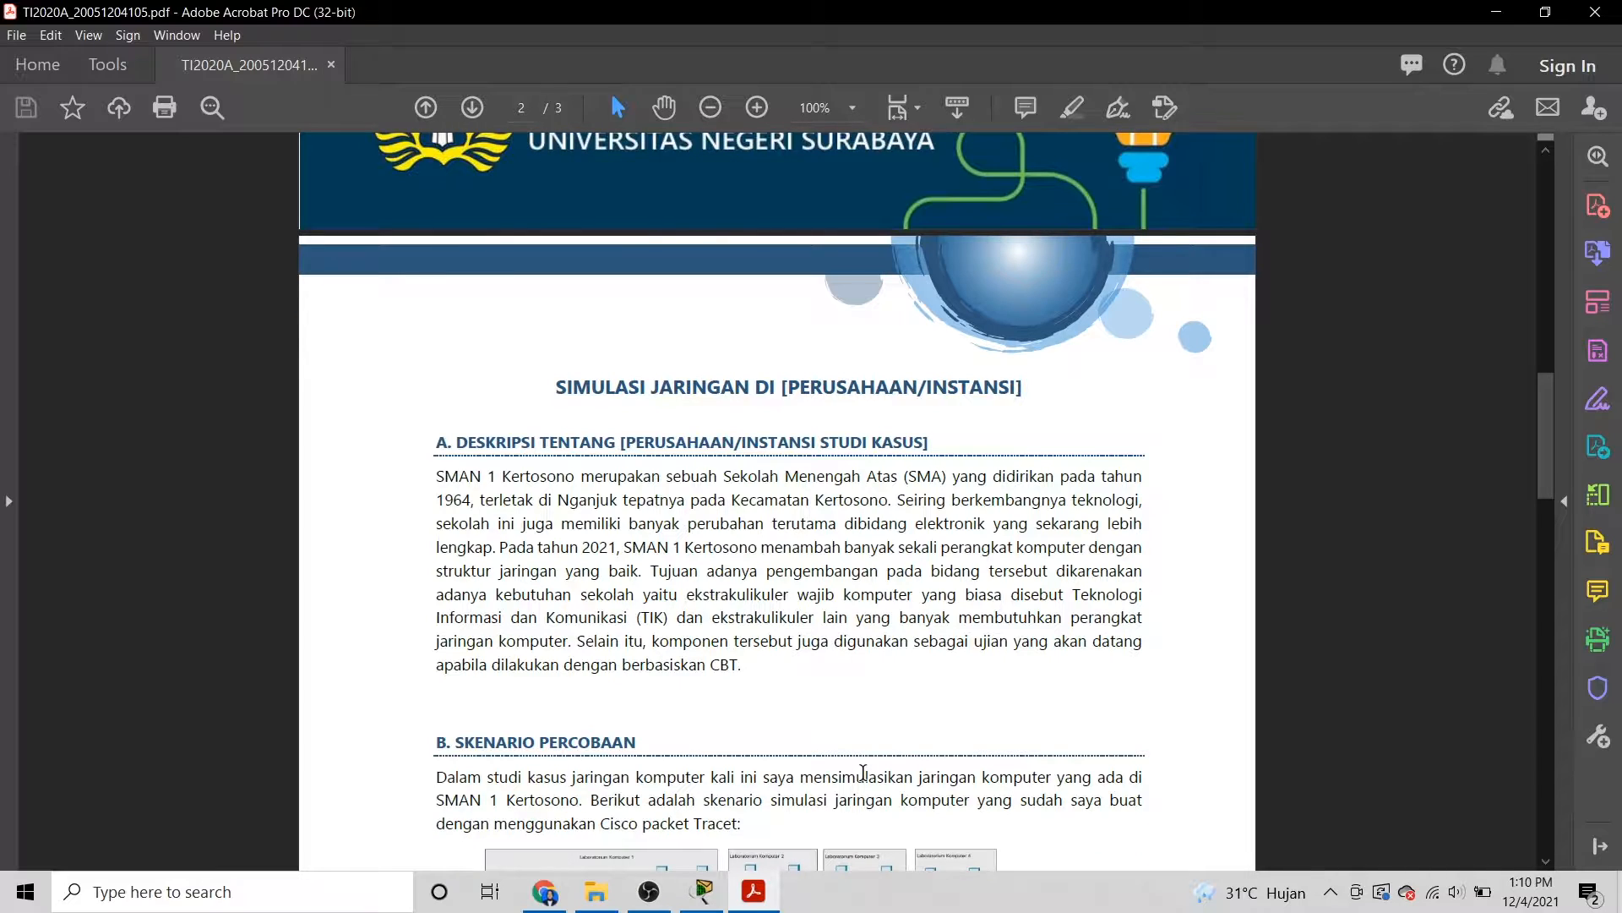
{"action": "scroll", "coordinate": [864, 772], "scroll_direction": "down", "scroll_amount": 3}
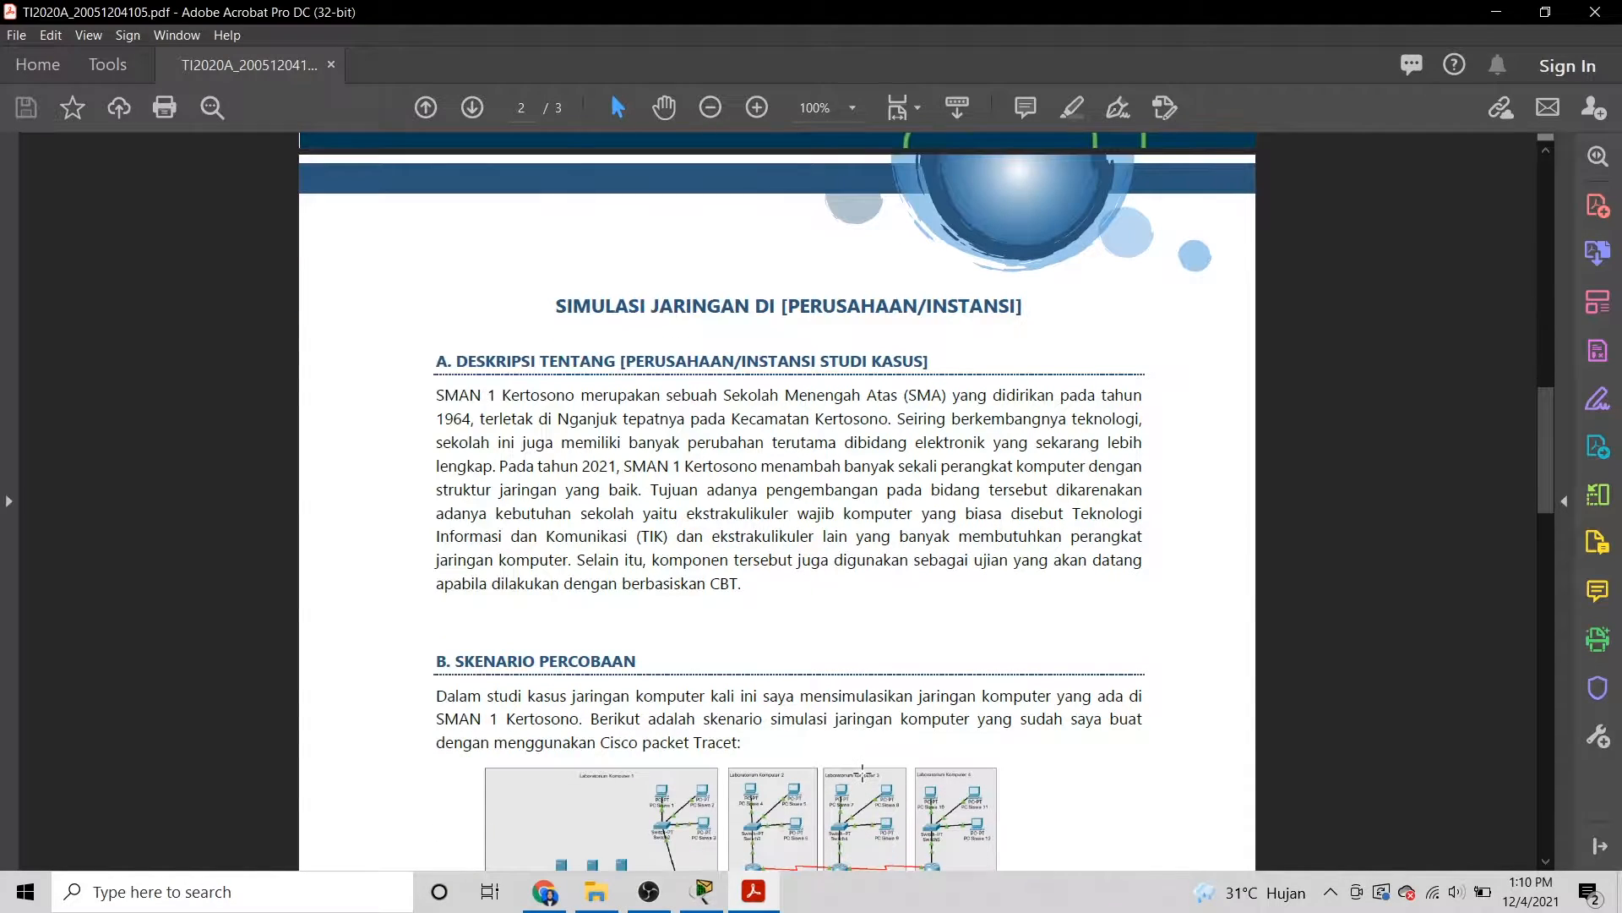
{"action": "scroll", "coordinate": [863, 772], "scroll_direction": "down", "scroll_amount": 4}
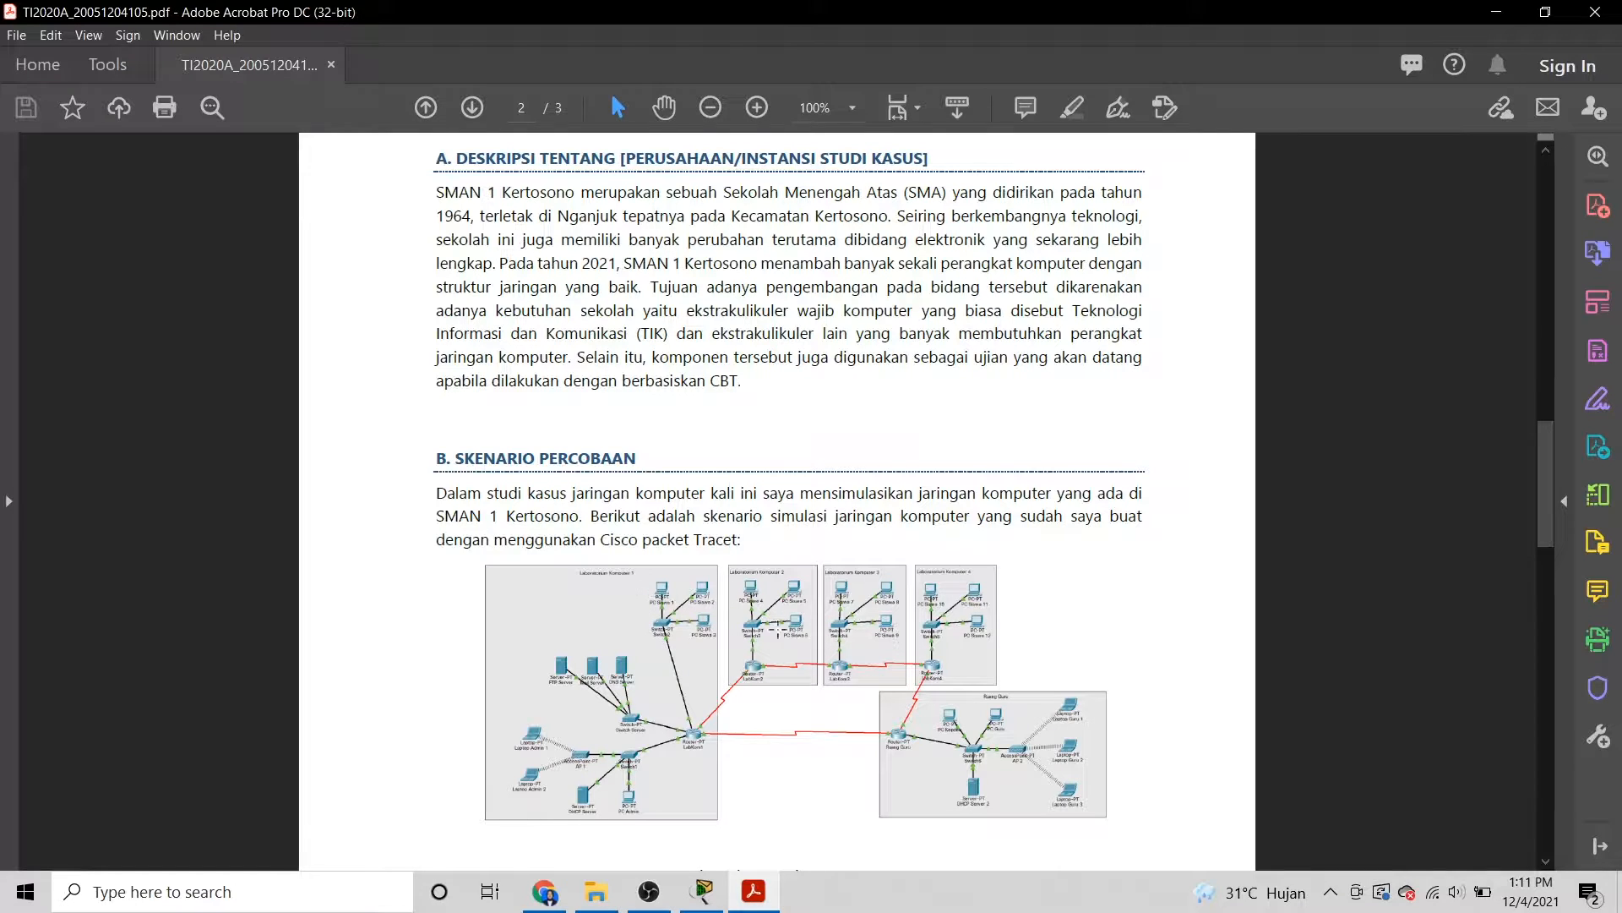
Bring the Cisco Packet Tracer window with Tugas UAS.pkt to the front from the taskbar.
{"action": "left_click", "coordinate": [708, 889]}
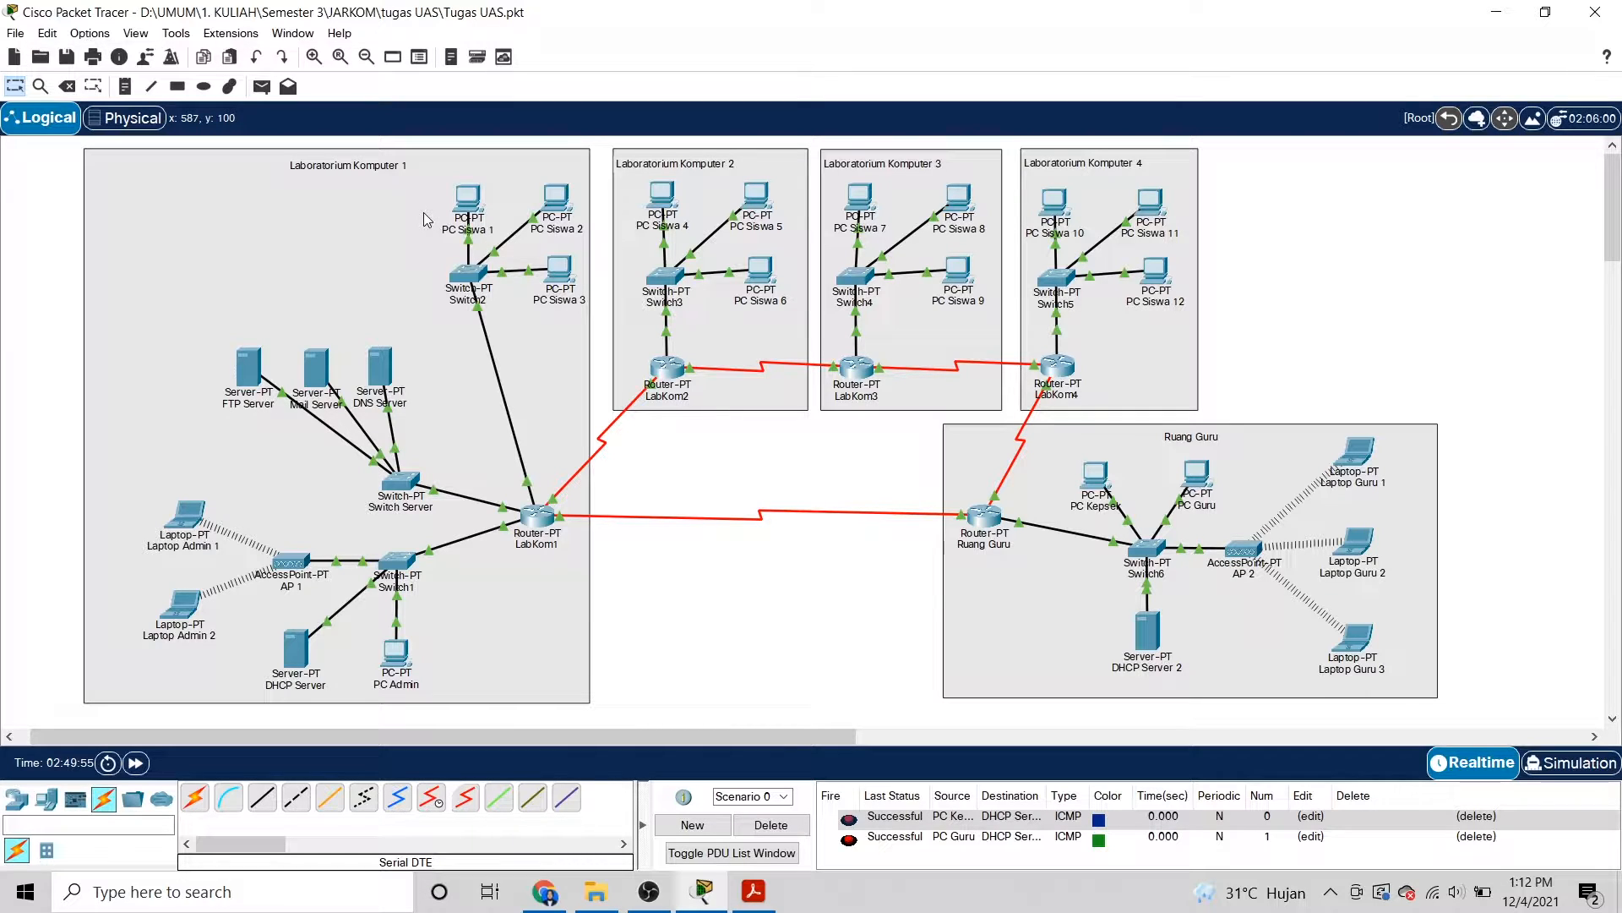
{"action": "left_click", "coordinate": [465, 199]}
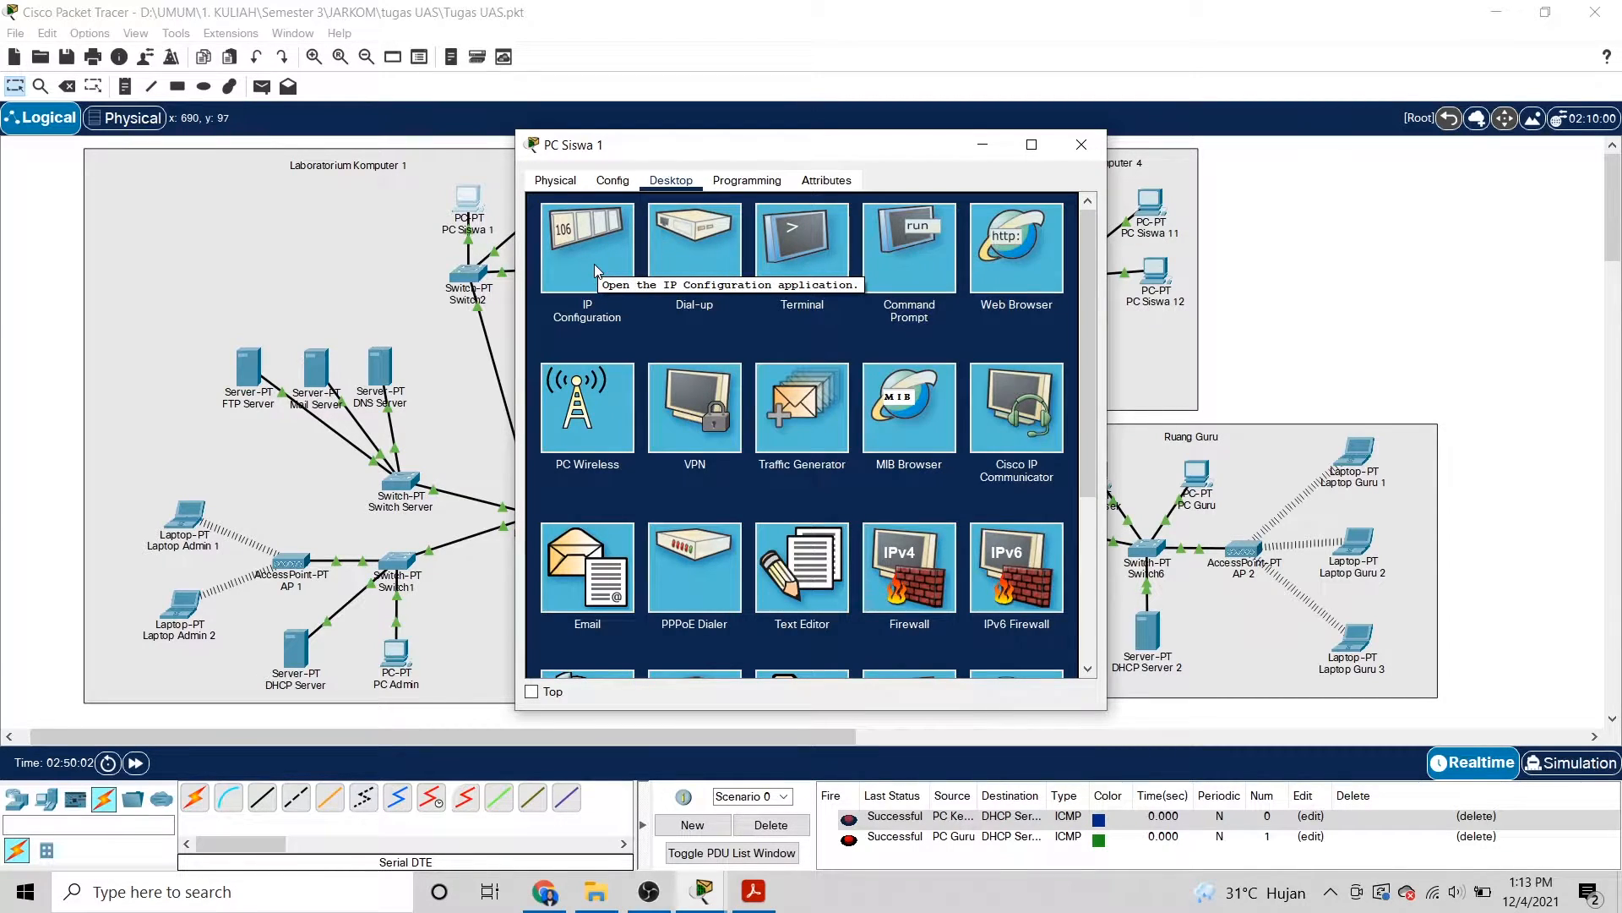
{"action": "left_click", "coordinate": [595, 266]}
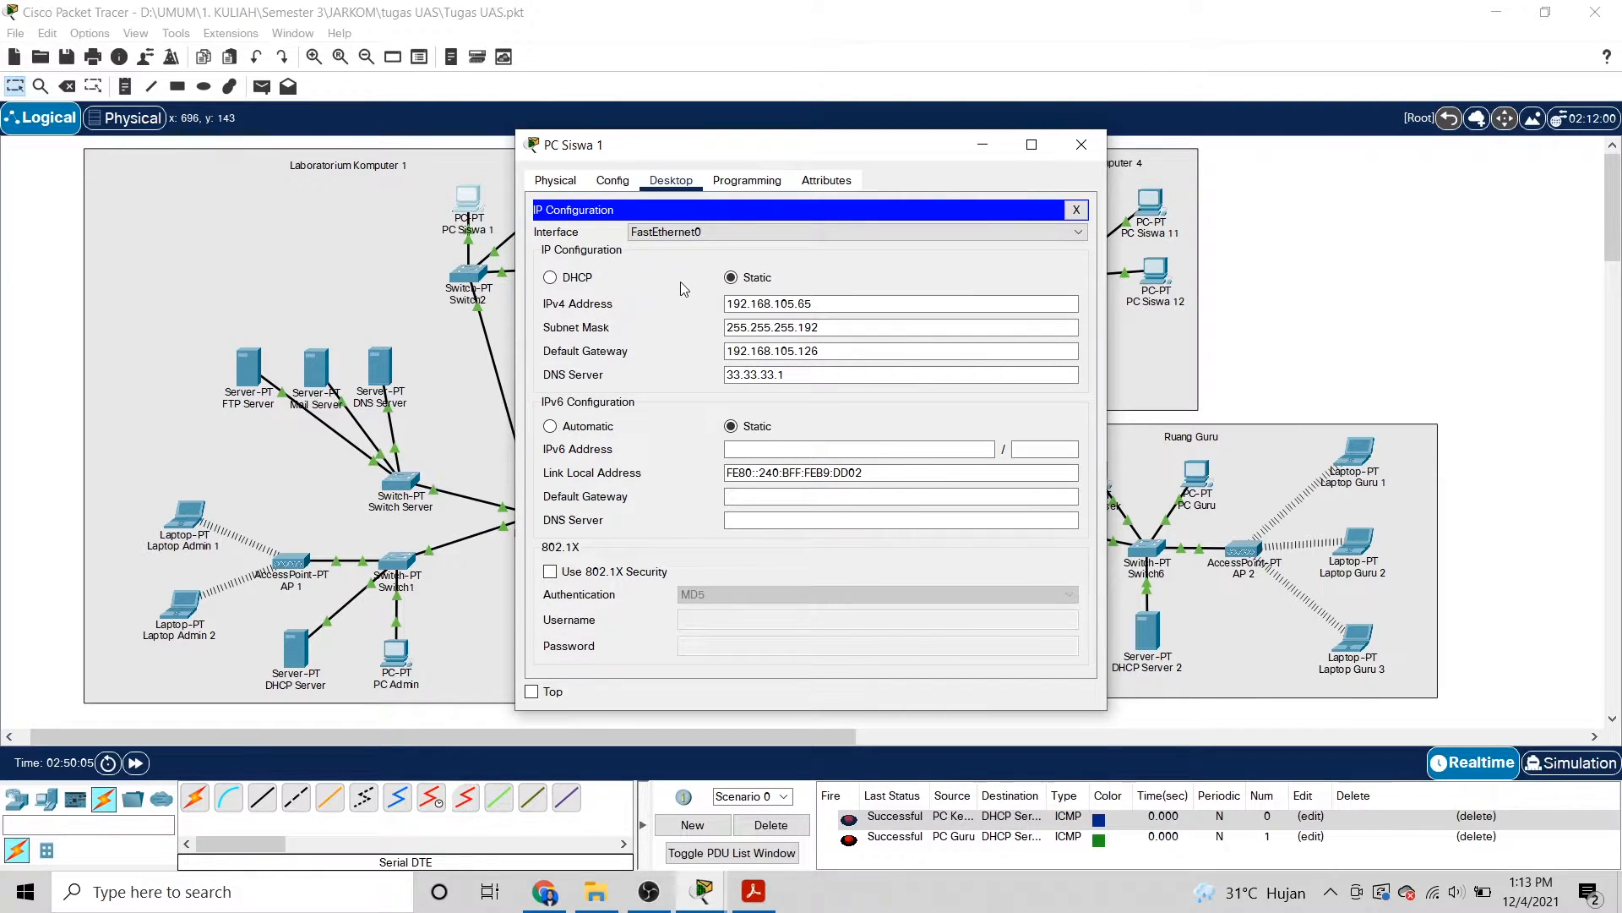
{"action": "left_click", "coordinate": [780, 302]}
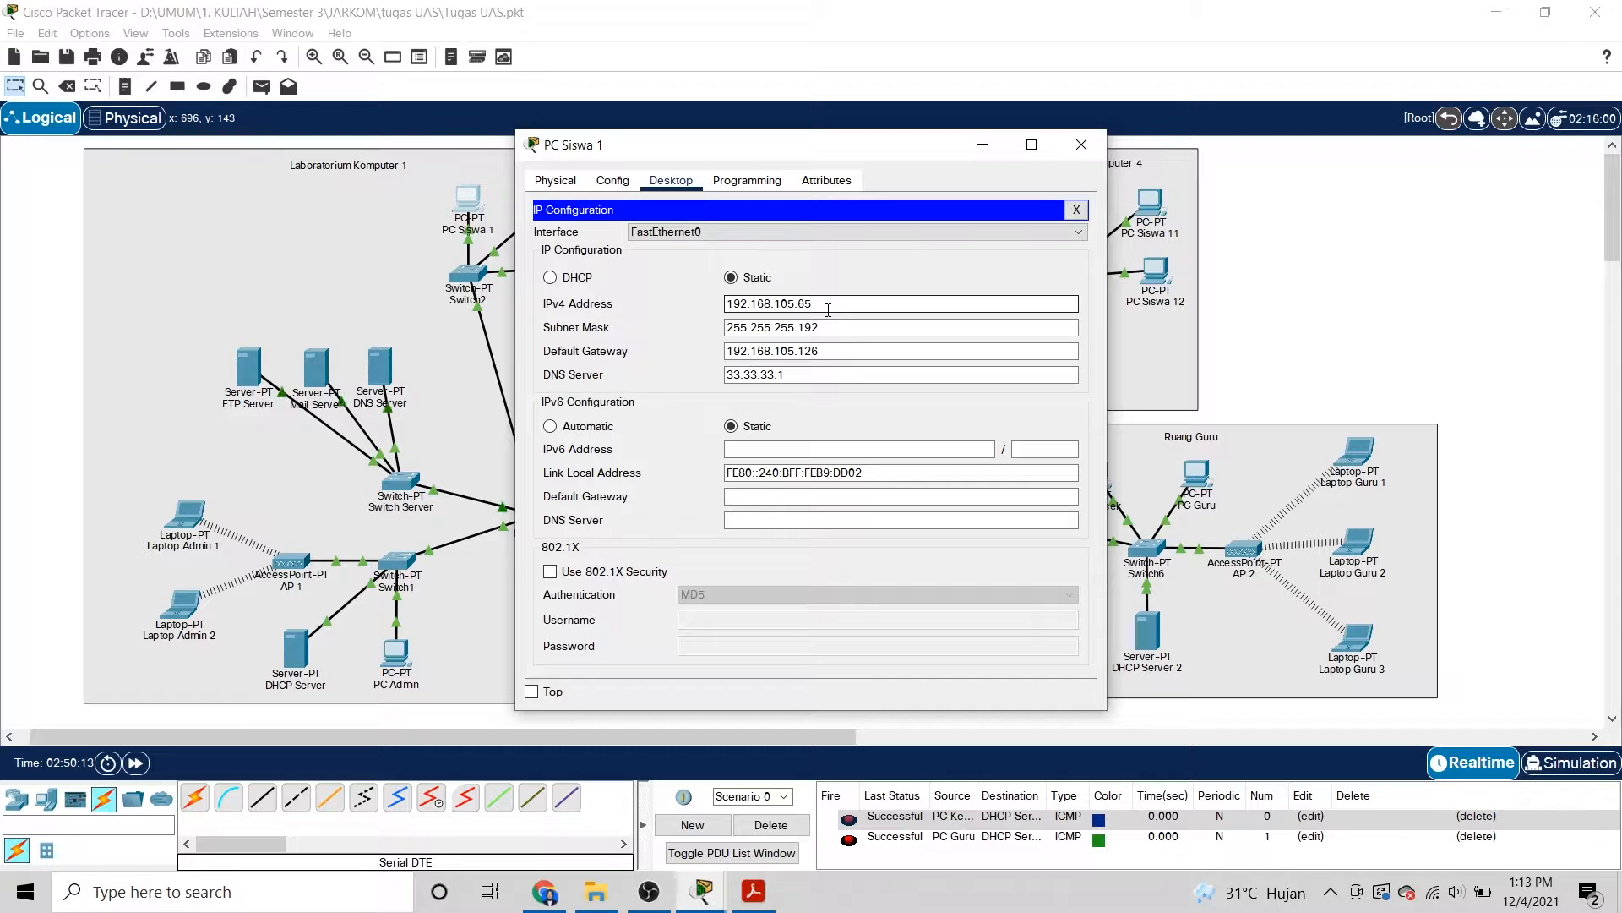
{"action": "left_click", "coordinate": [843, 328]}
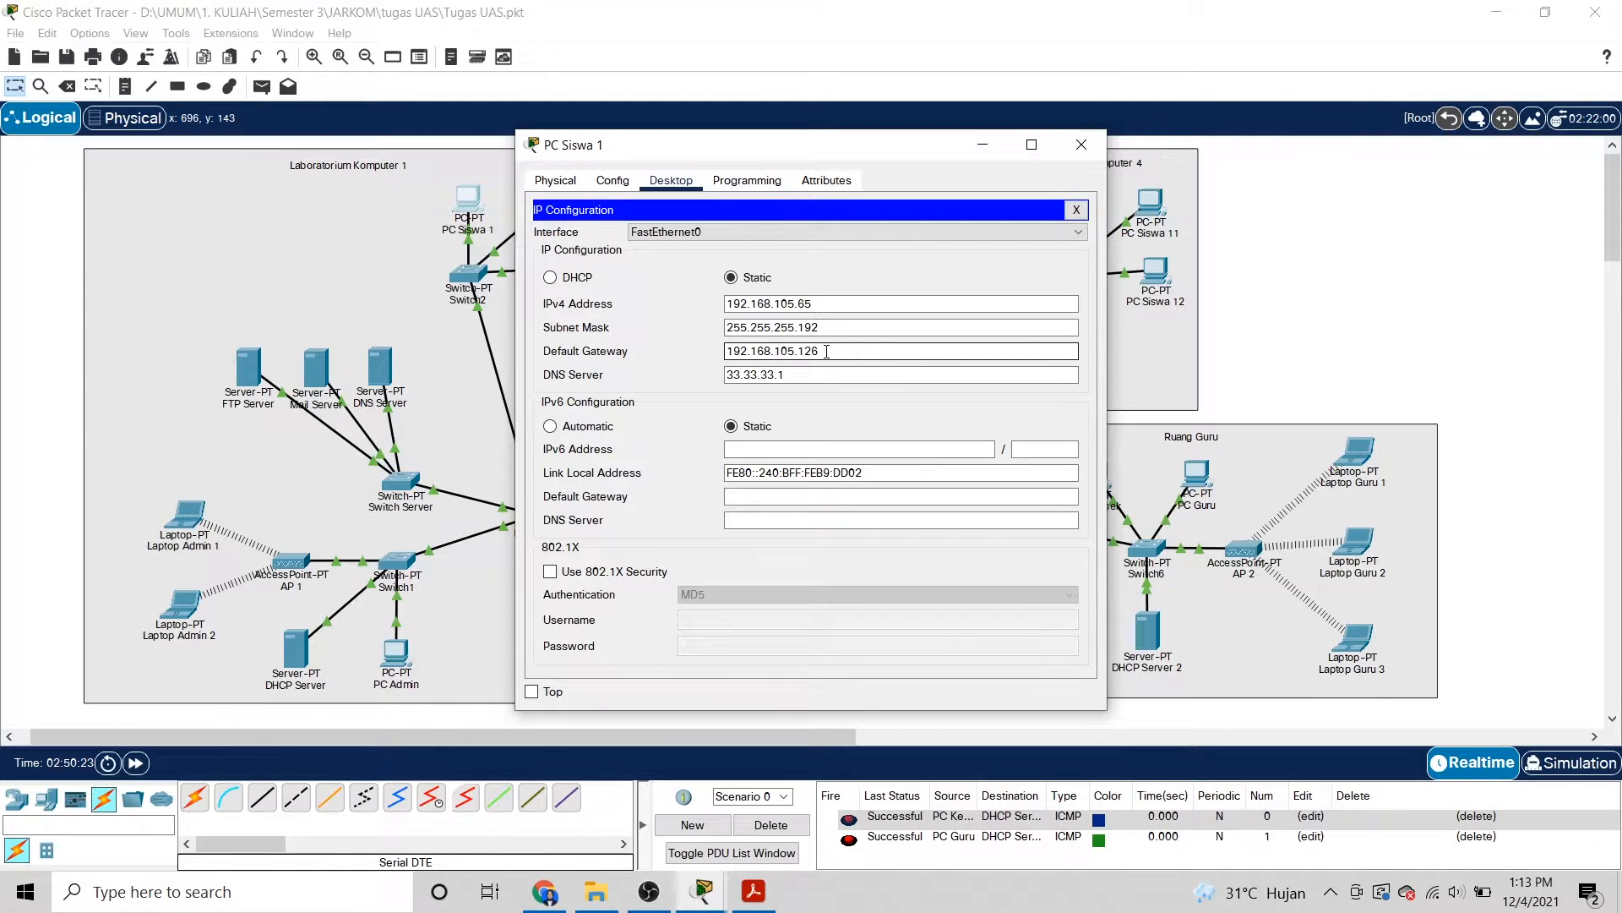
{"action": "left_click", "coordinate": [1081, 145]}
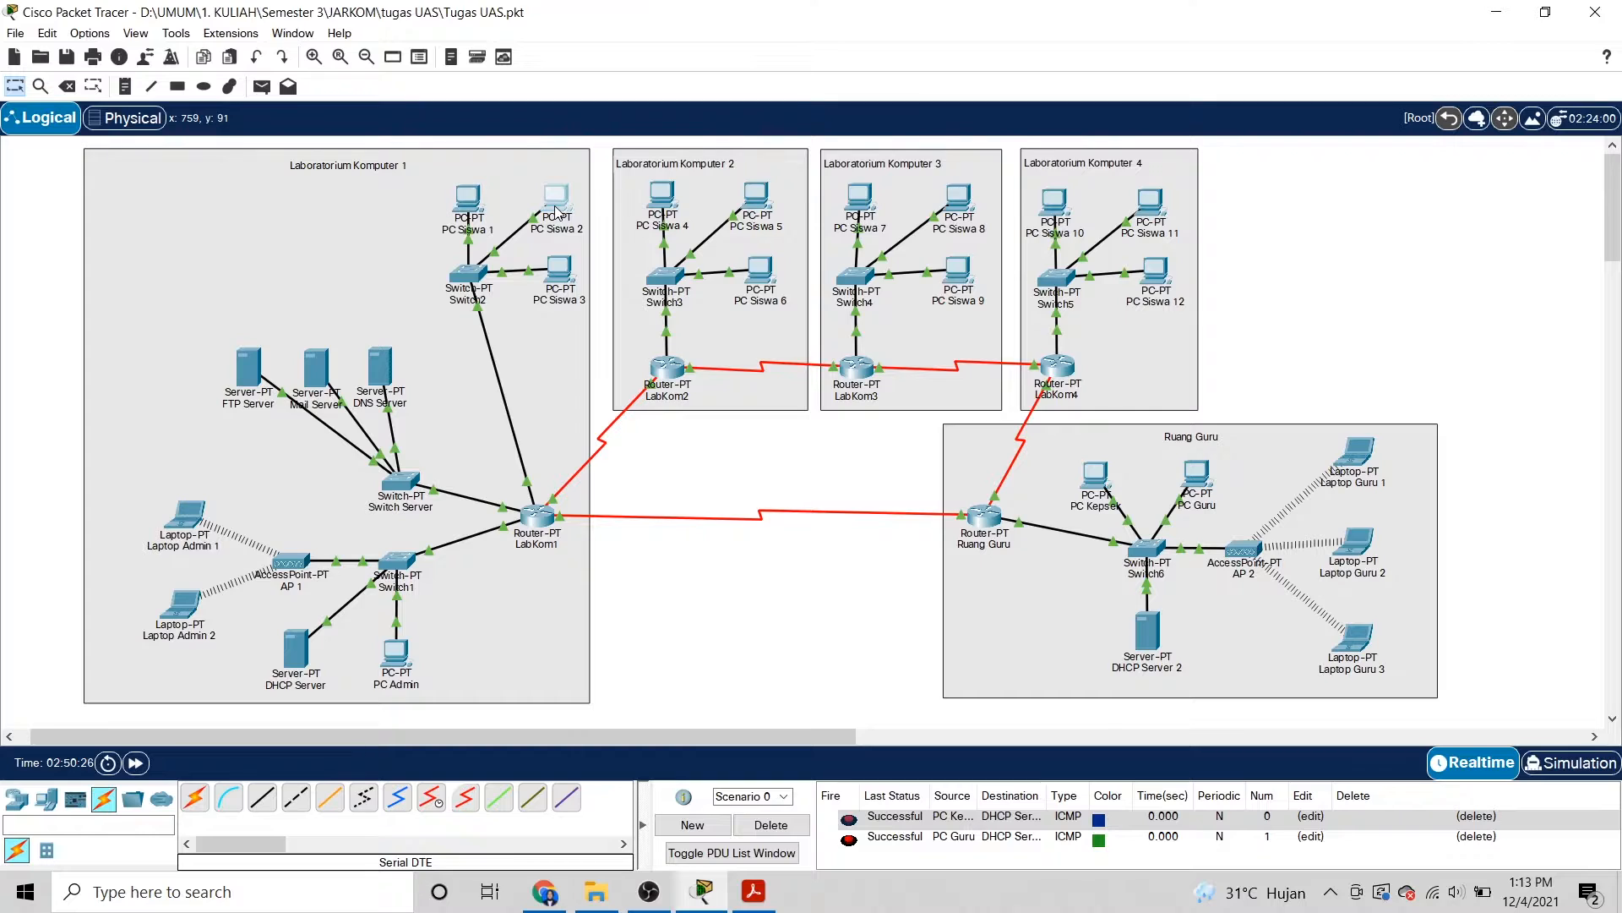
{"action": "left_click", "coordinate": [558, 201]}
{"action": "left_click", "coordinate": [570, 243]}
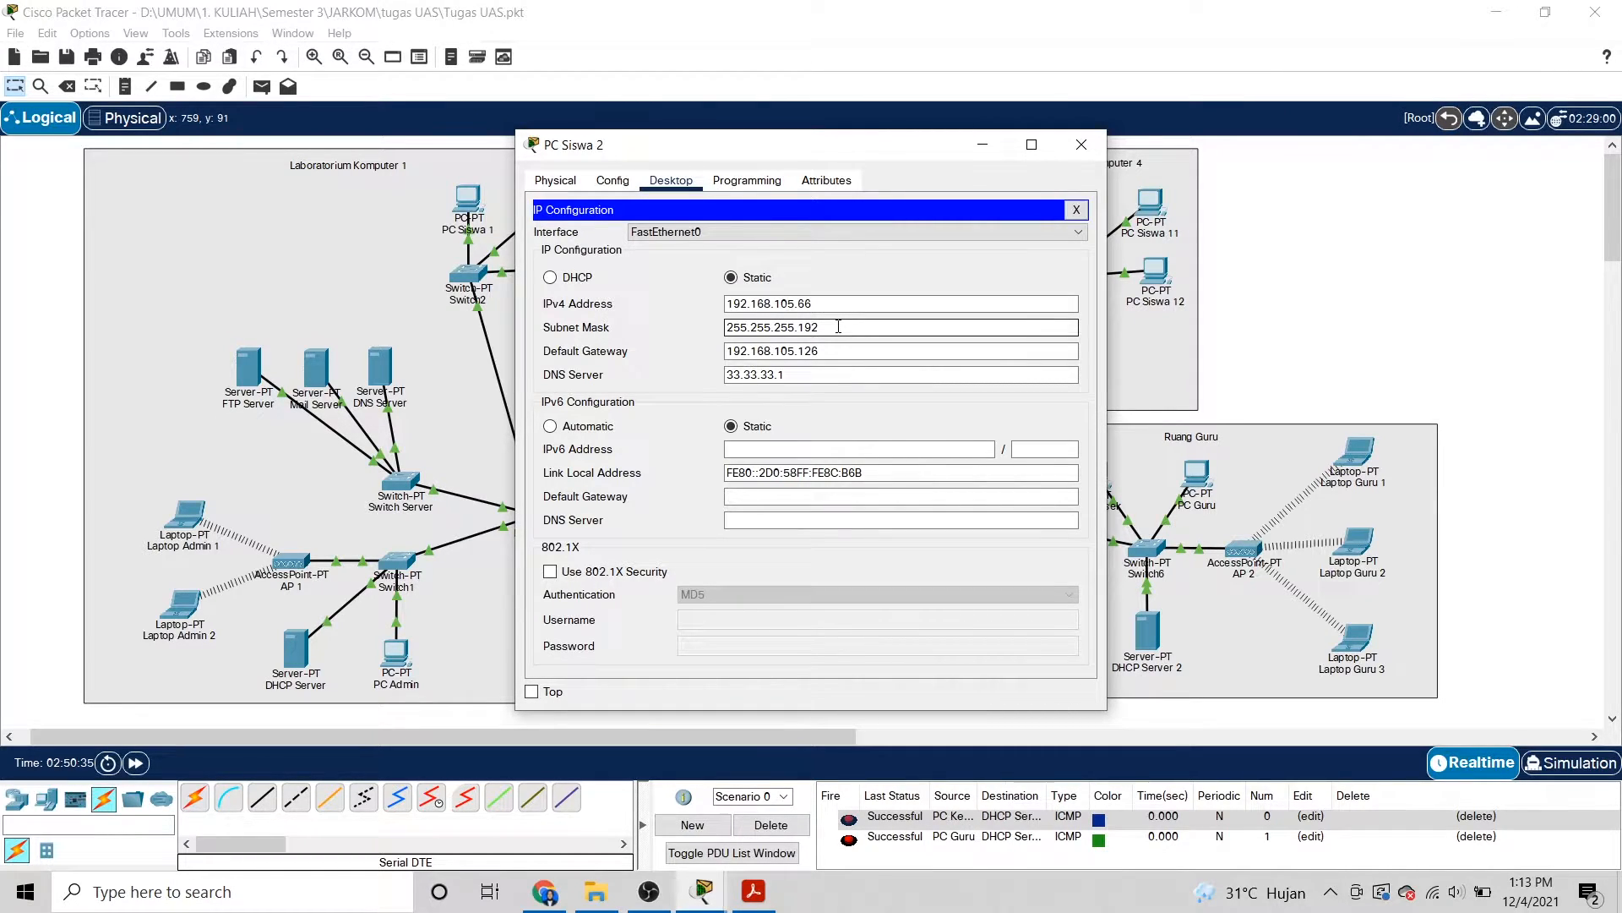
{"action": "left_click", "coordinate": [1083, 145]}
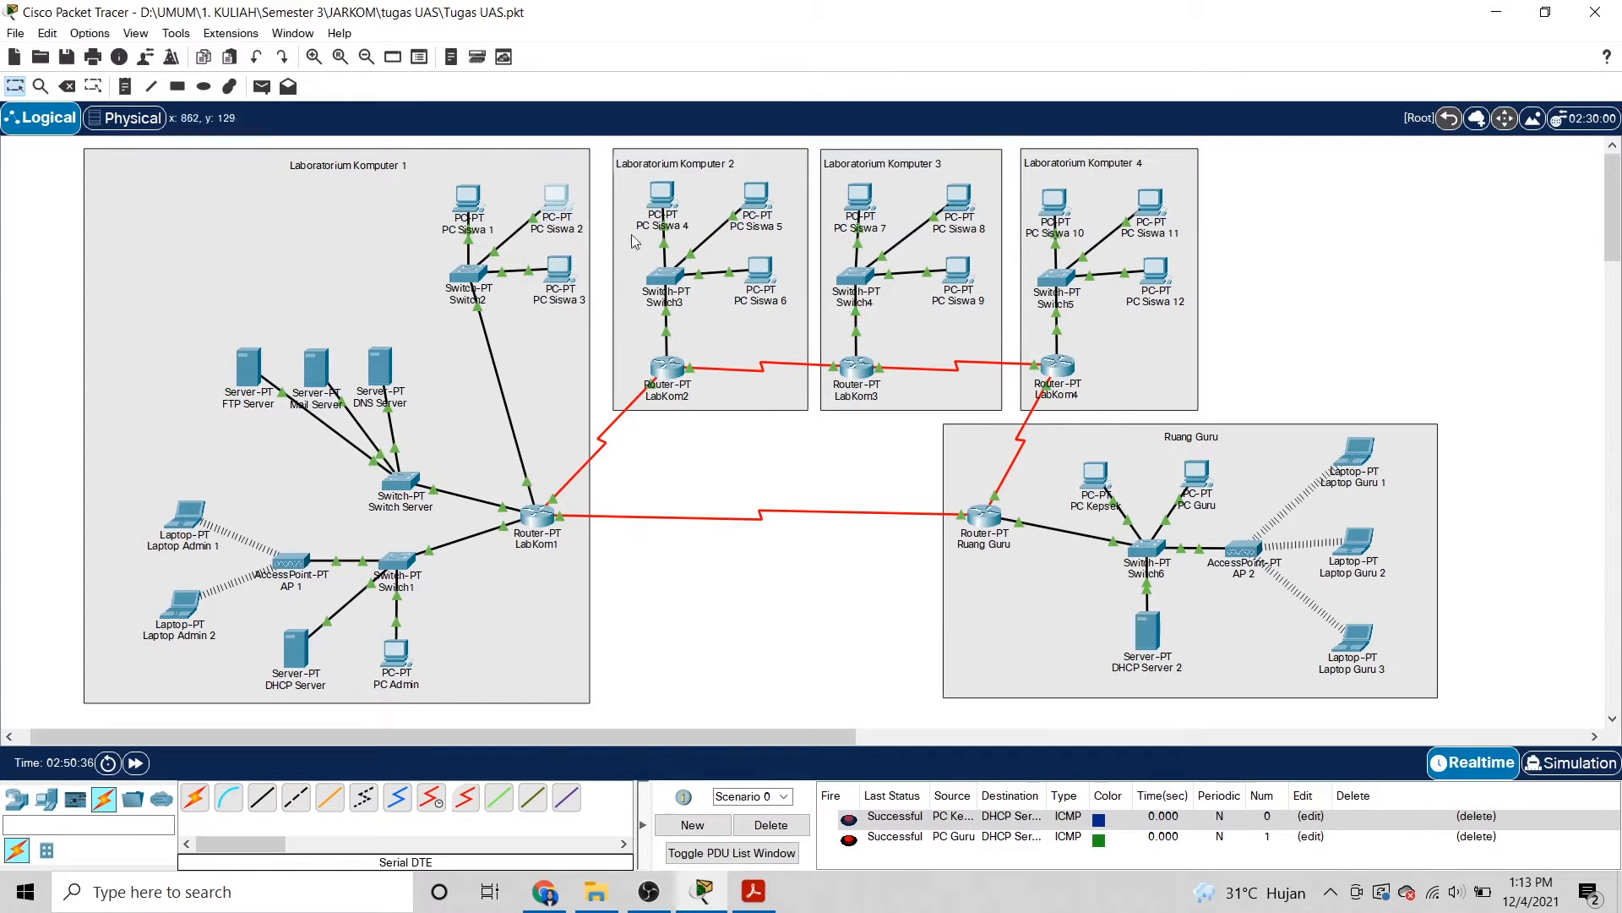
{"action": "left_click", "coordinate": [558, 270]}
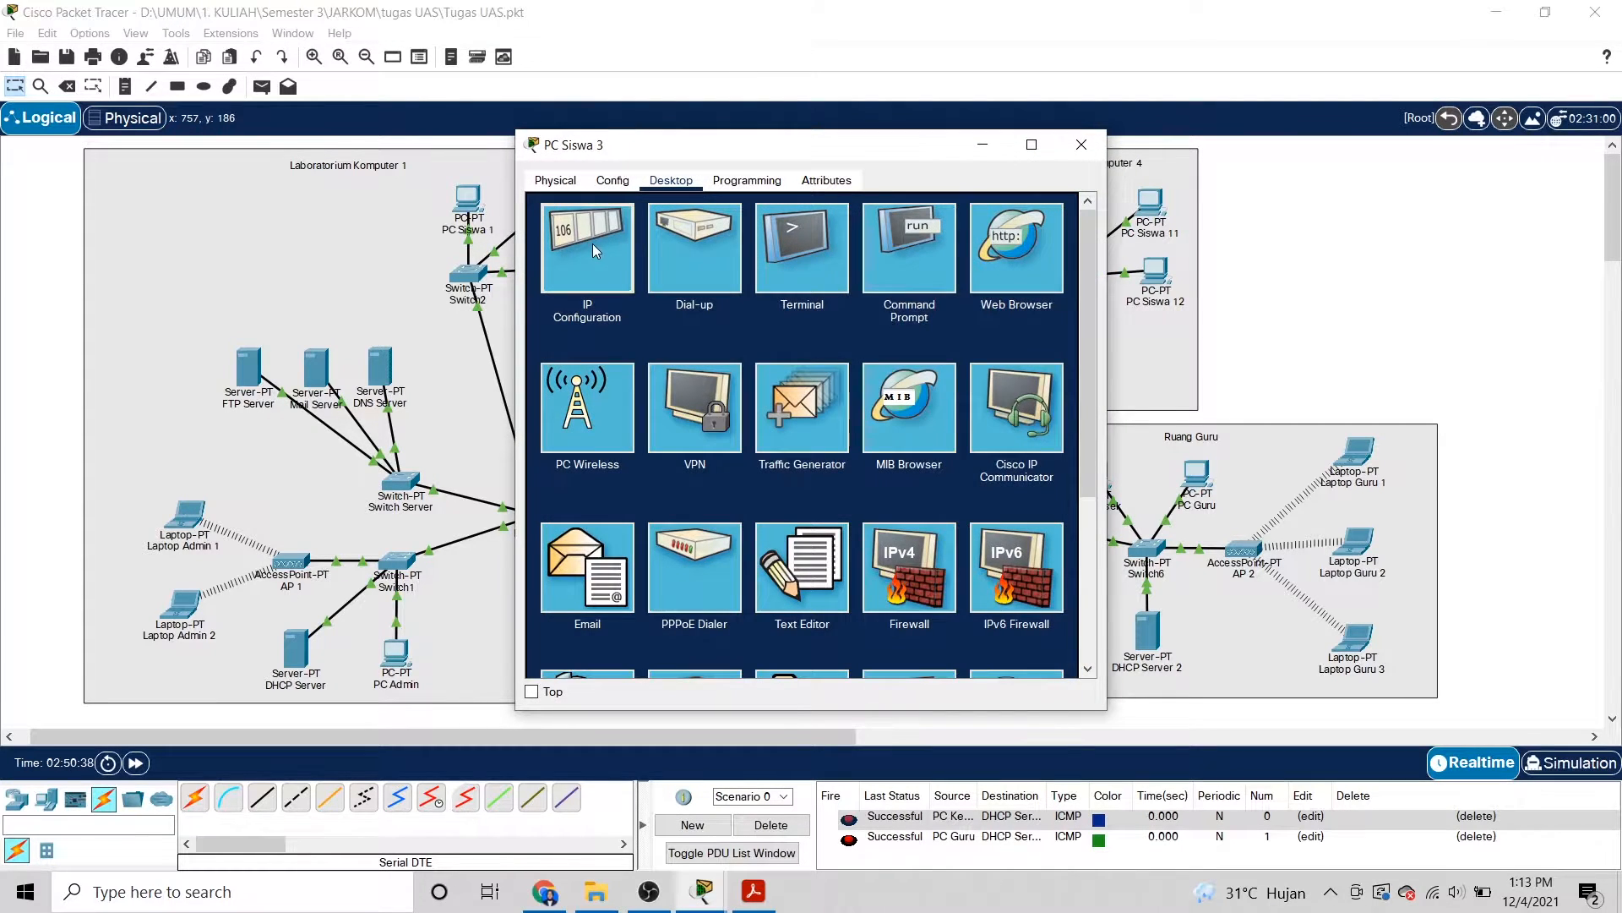
{"action": "left_click", "coordinate": [596, 250]}
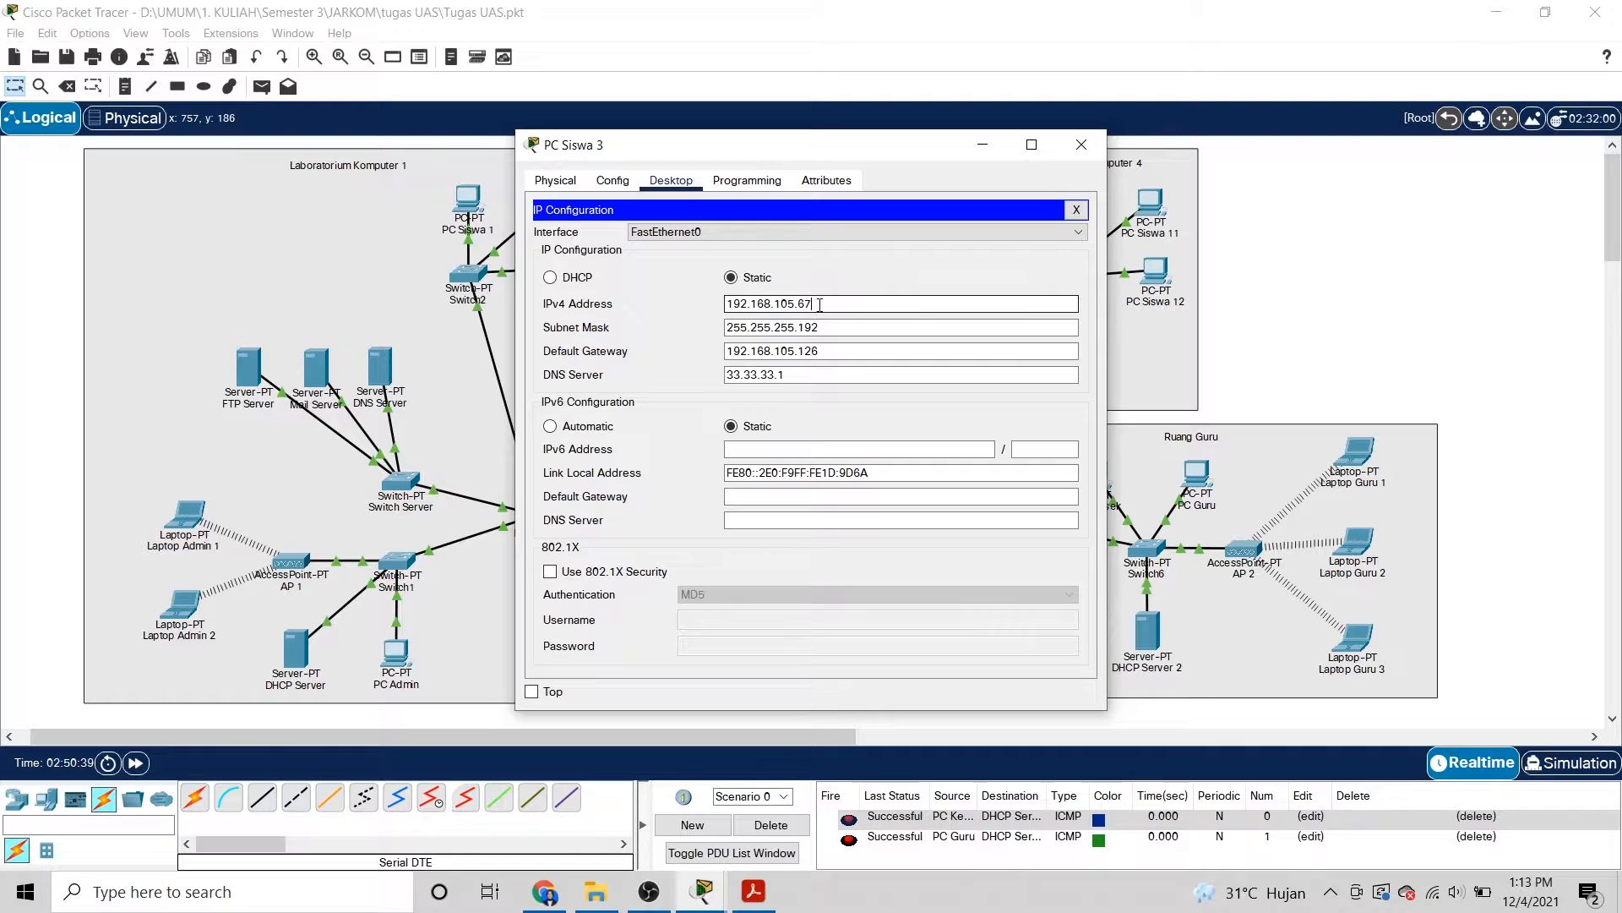
{"action": "left_click_drag", "start_coordinate": [798, 304], "coordinate": [814, 304]}
{"action": "left_click", "coordinate": [817, 304]}
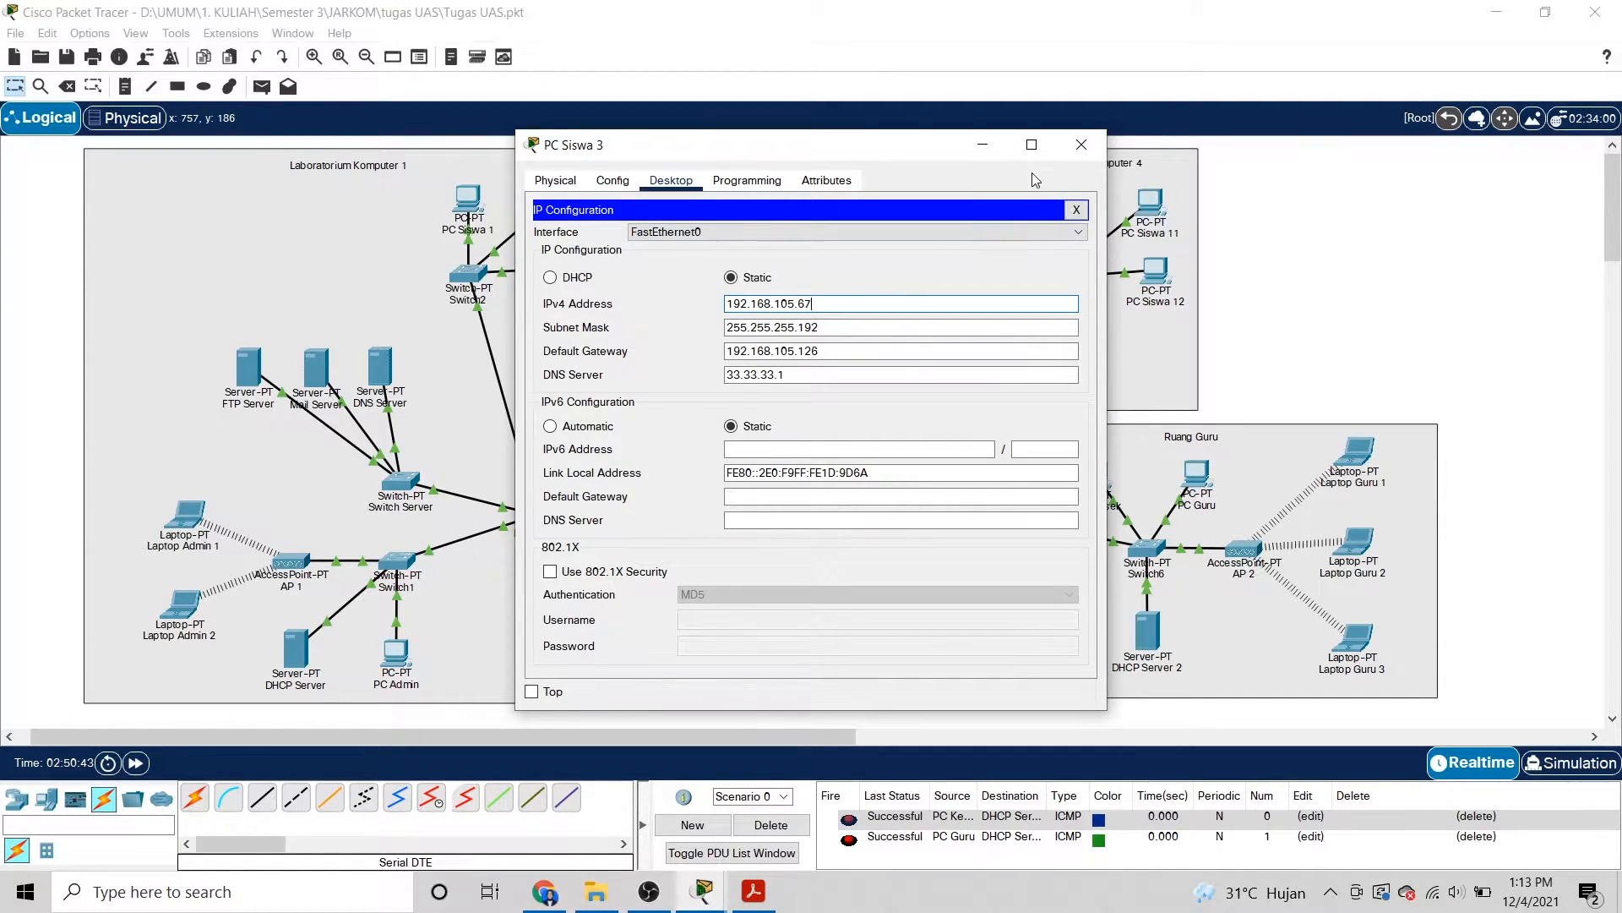
{"action": "left_click", "coordinate": [1081, 144]}
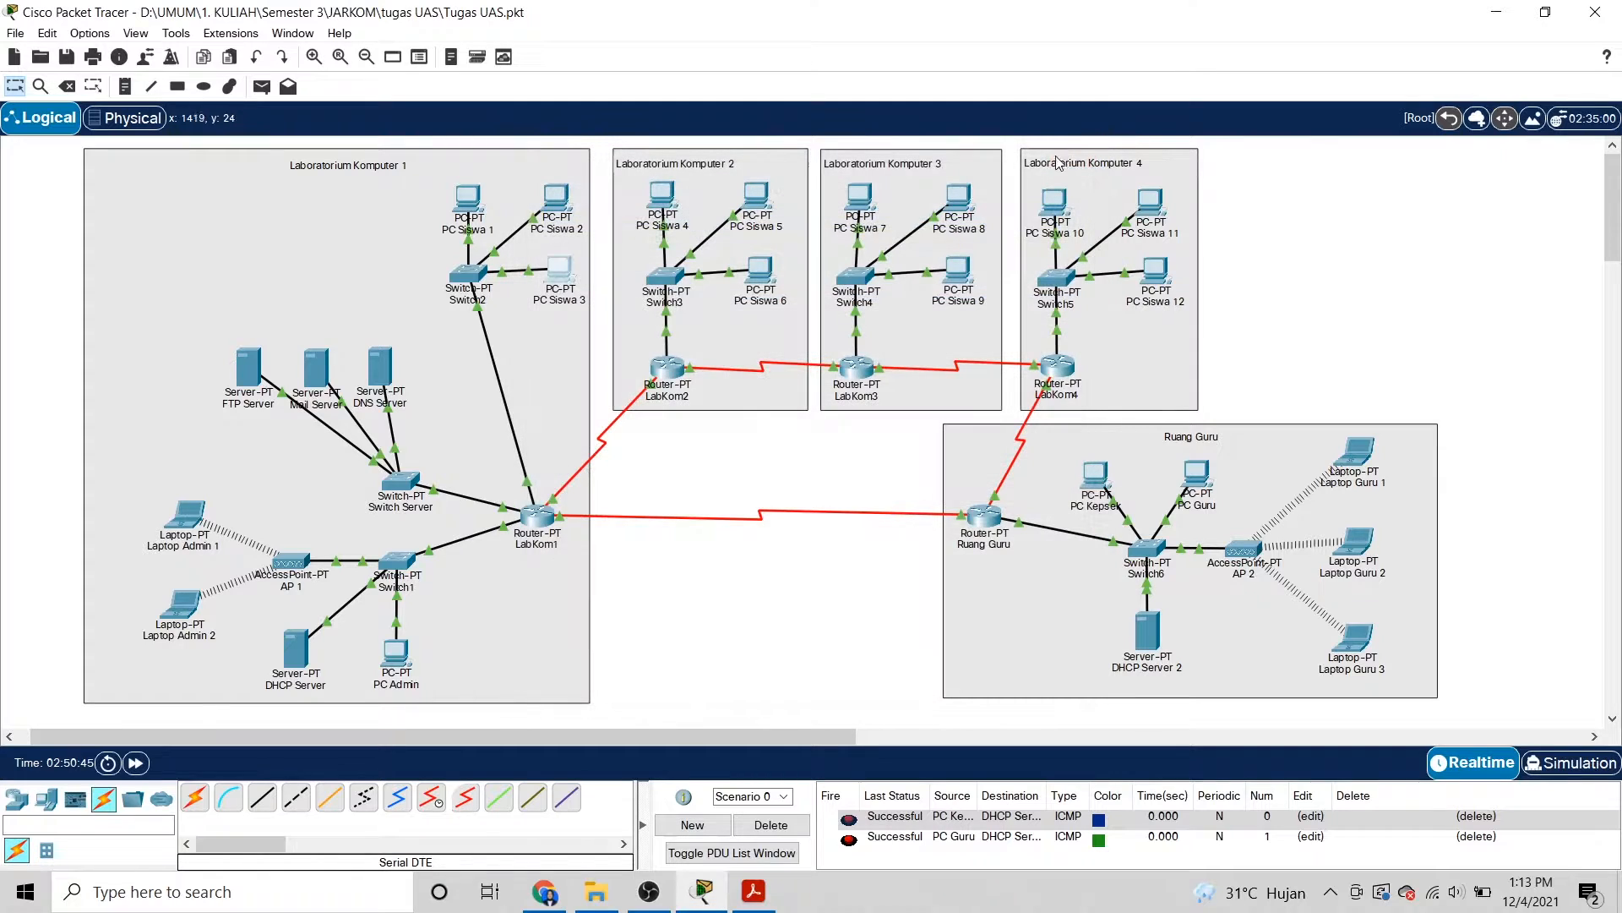
{"action": "left_click", "coordinate": [401, 665]}
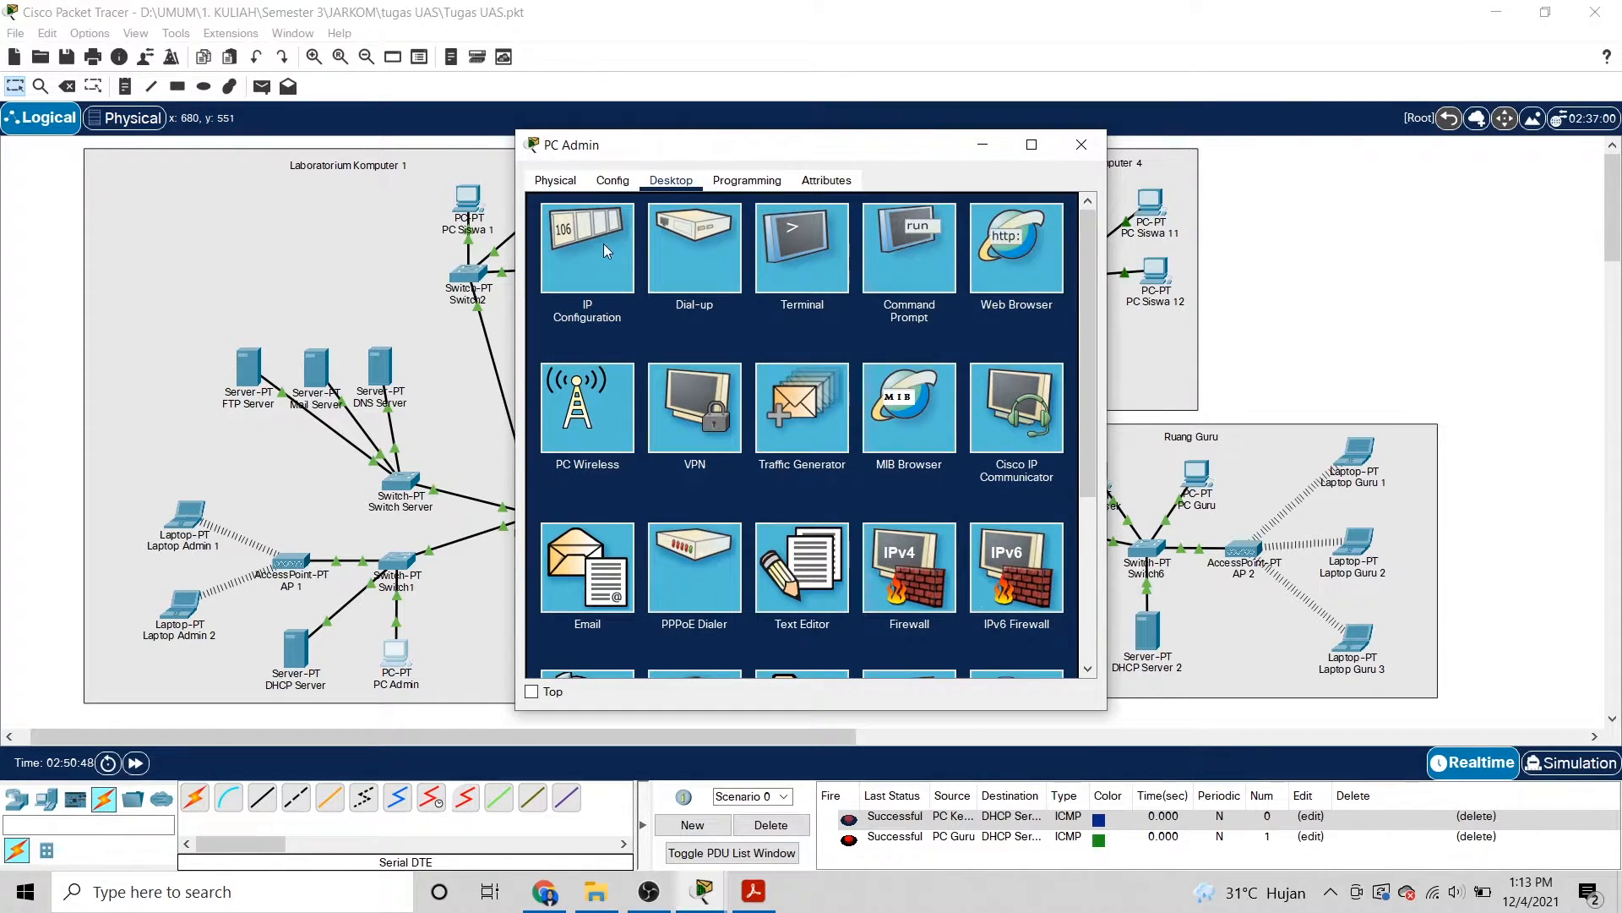
{"action": "left_click", "coordinate": [590, 276]}
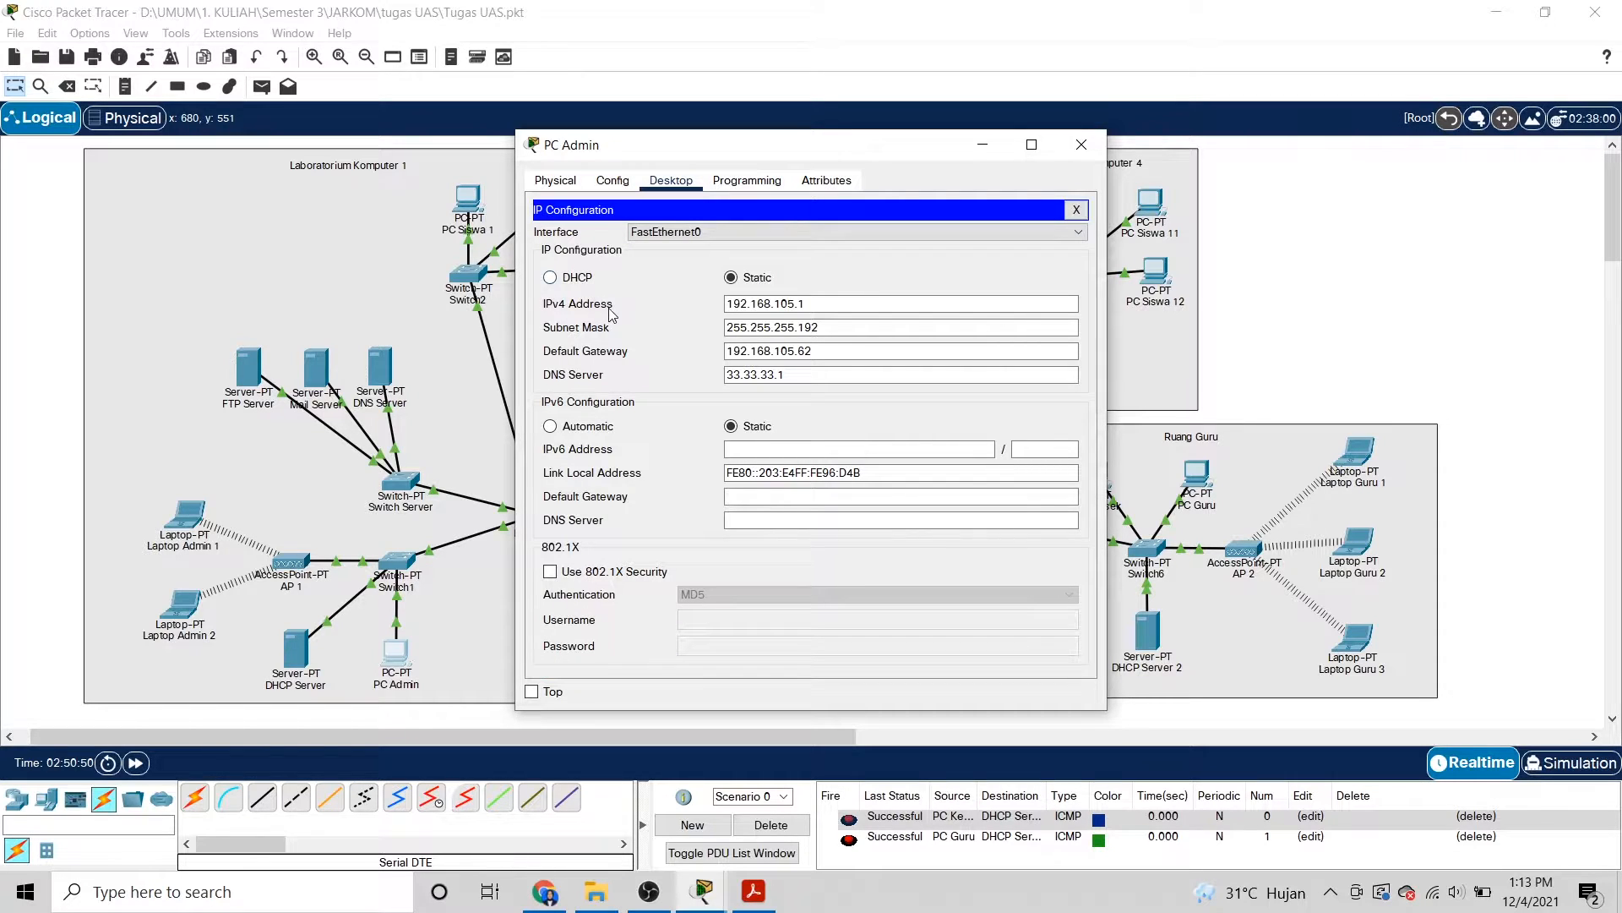
{"action": "left_click", "coordinate": [797, 303]}
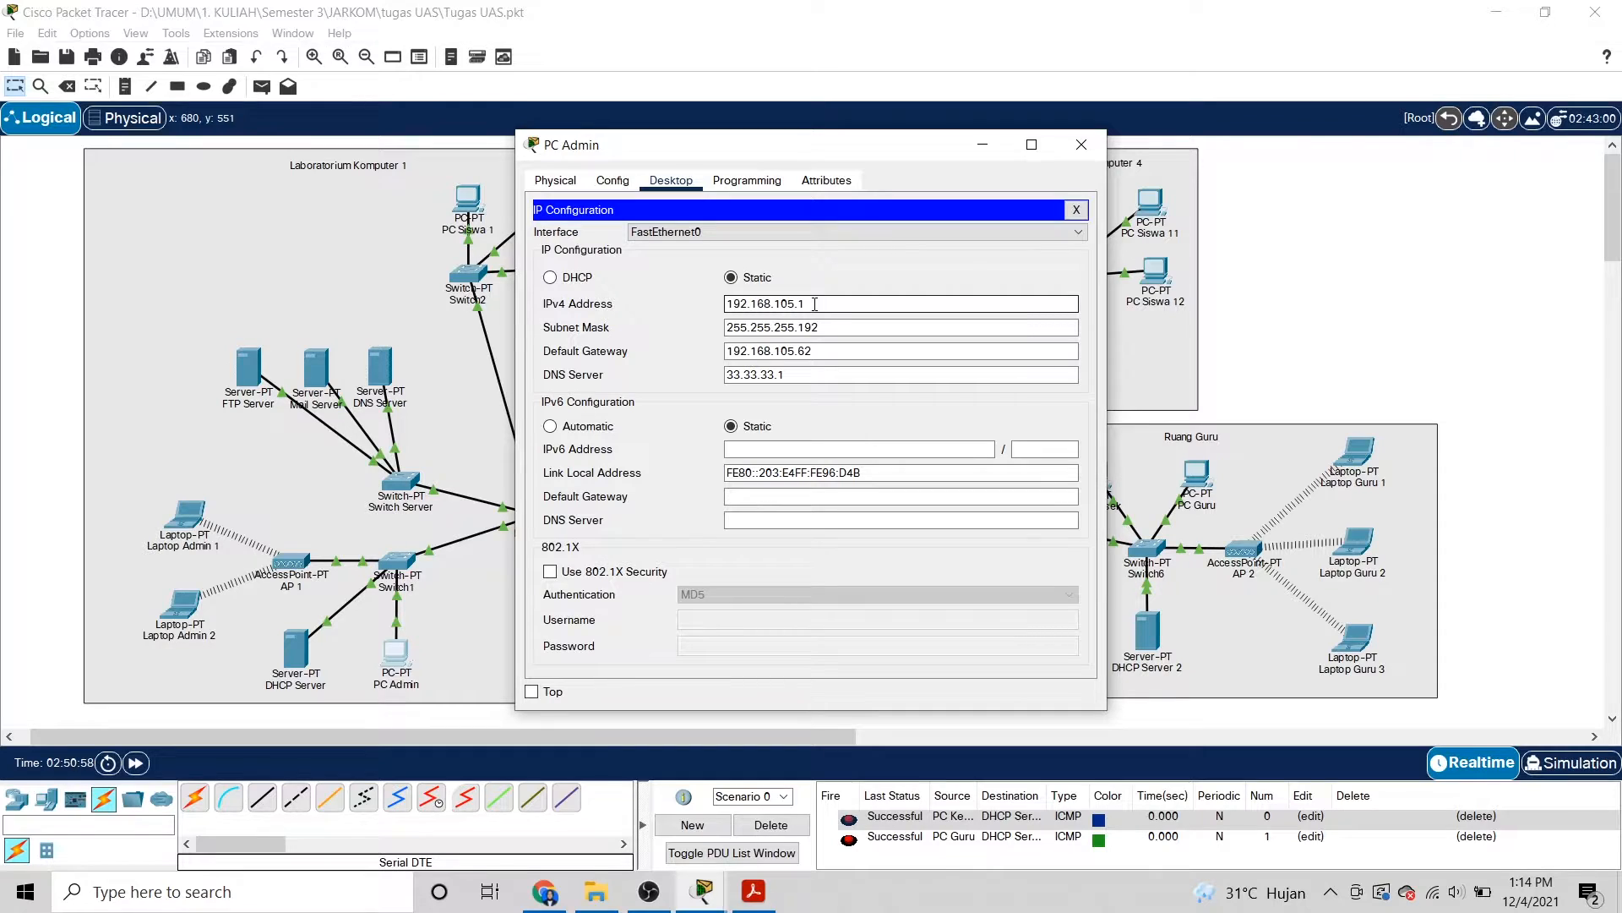
{"action": "left_click", "coordinate": [835, 321]}
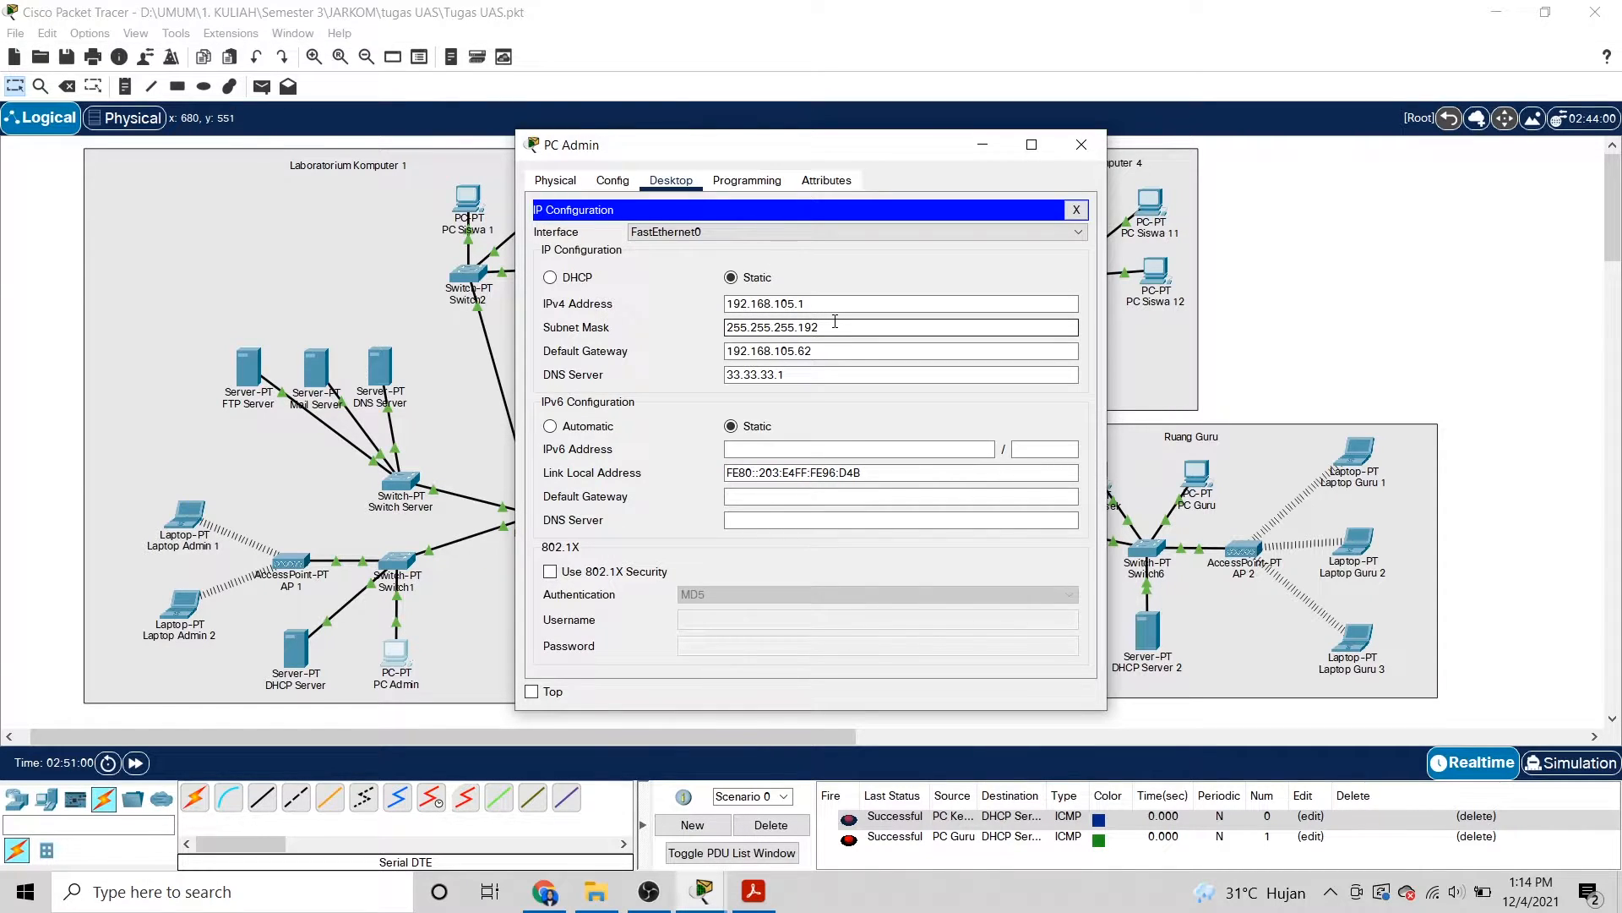
{"action": "left_click", "coordinate": [823, 351]}
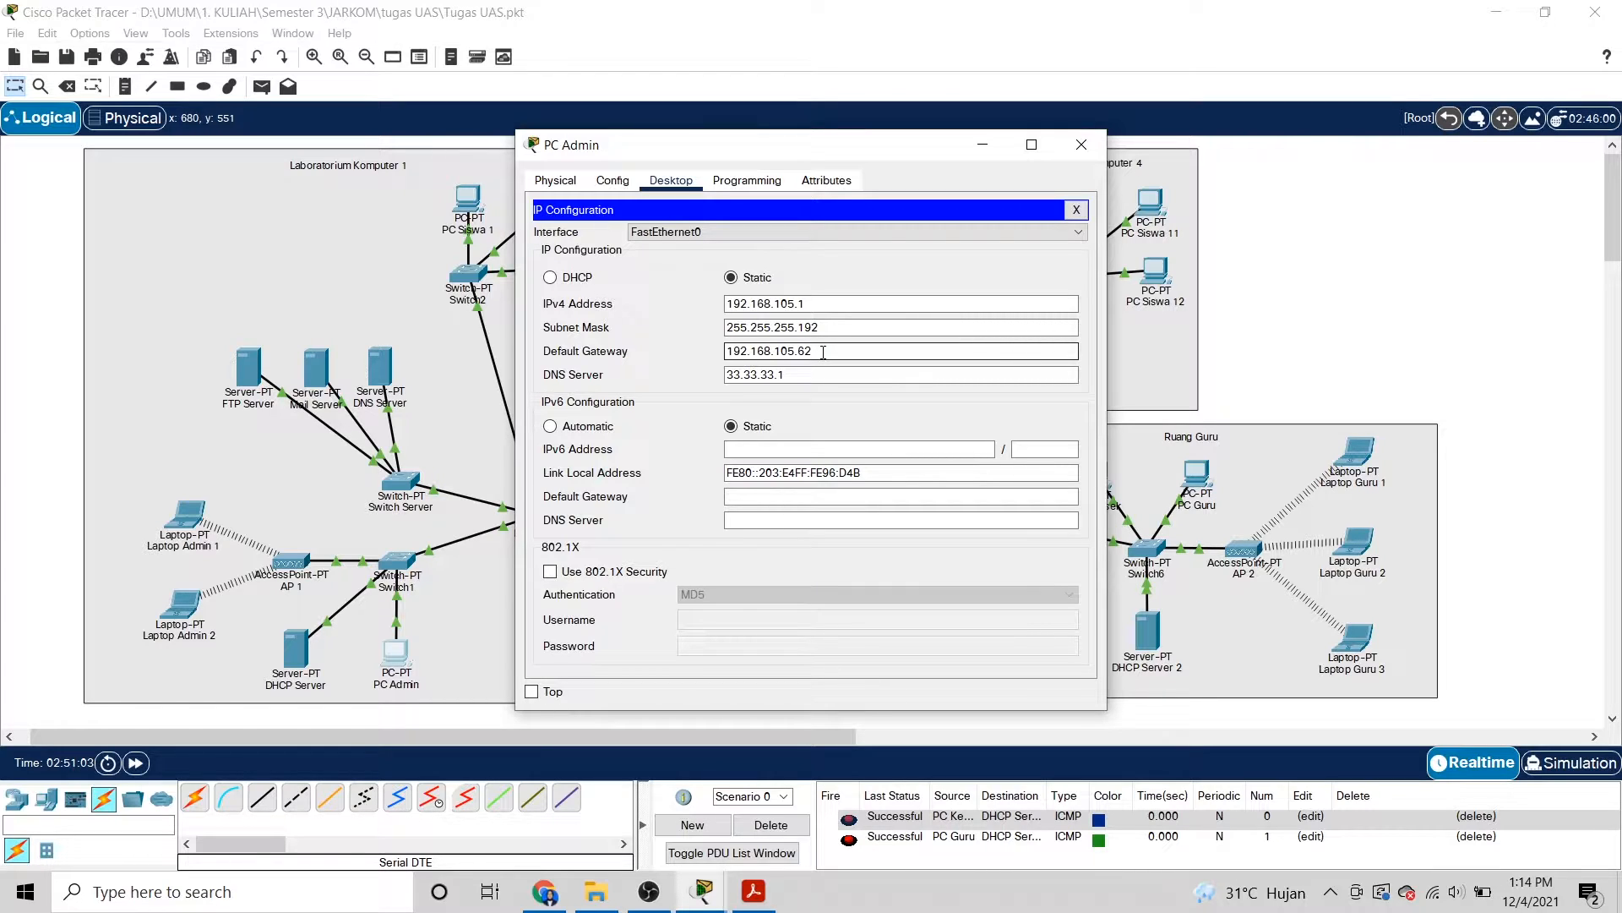
{"action": "left_click", "coordinate": [1082, 145]}
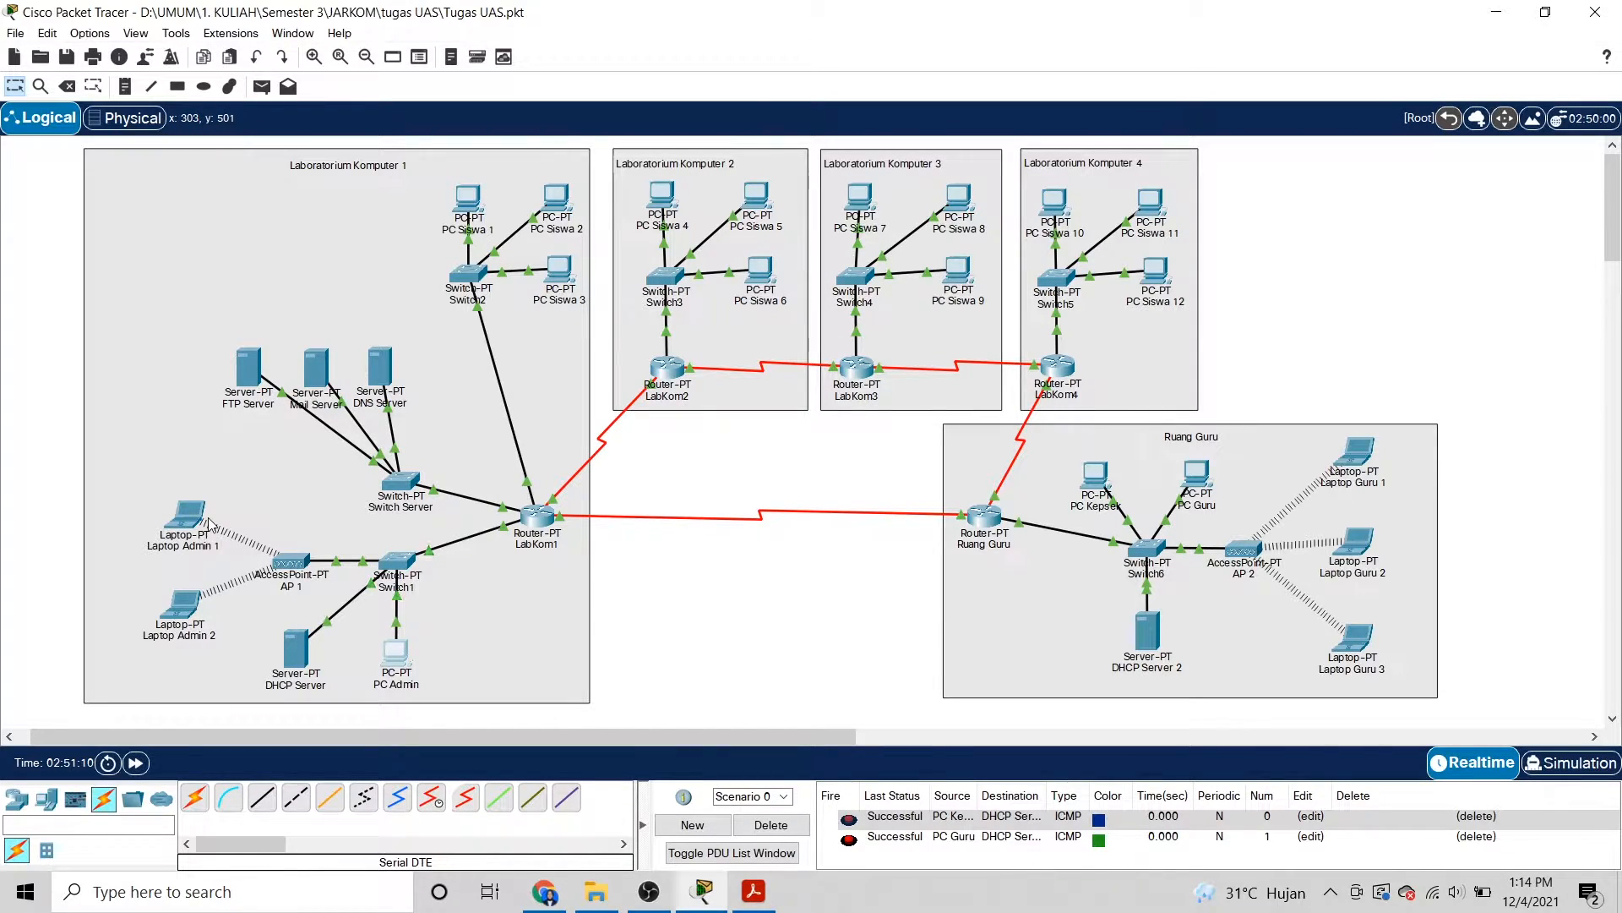
{"action": "left_click", "coordinate": [303, 655]}
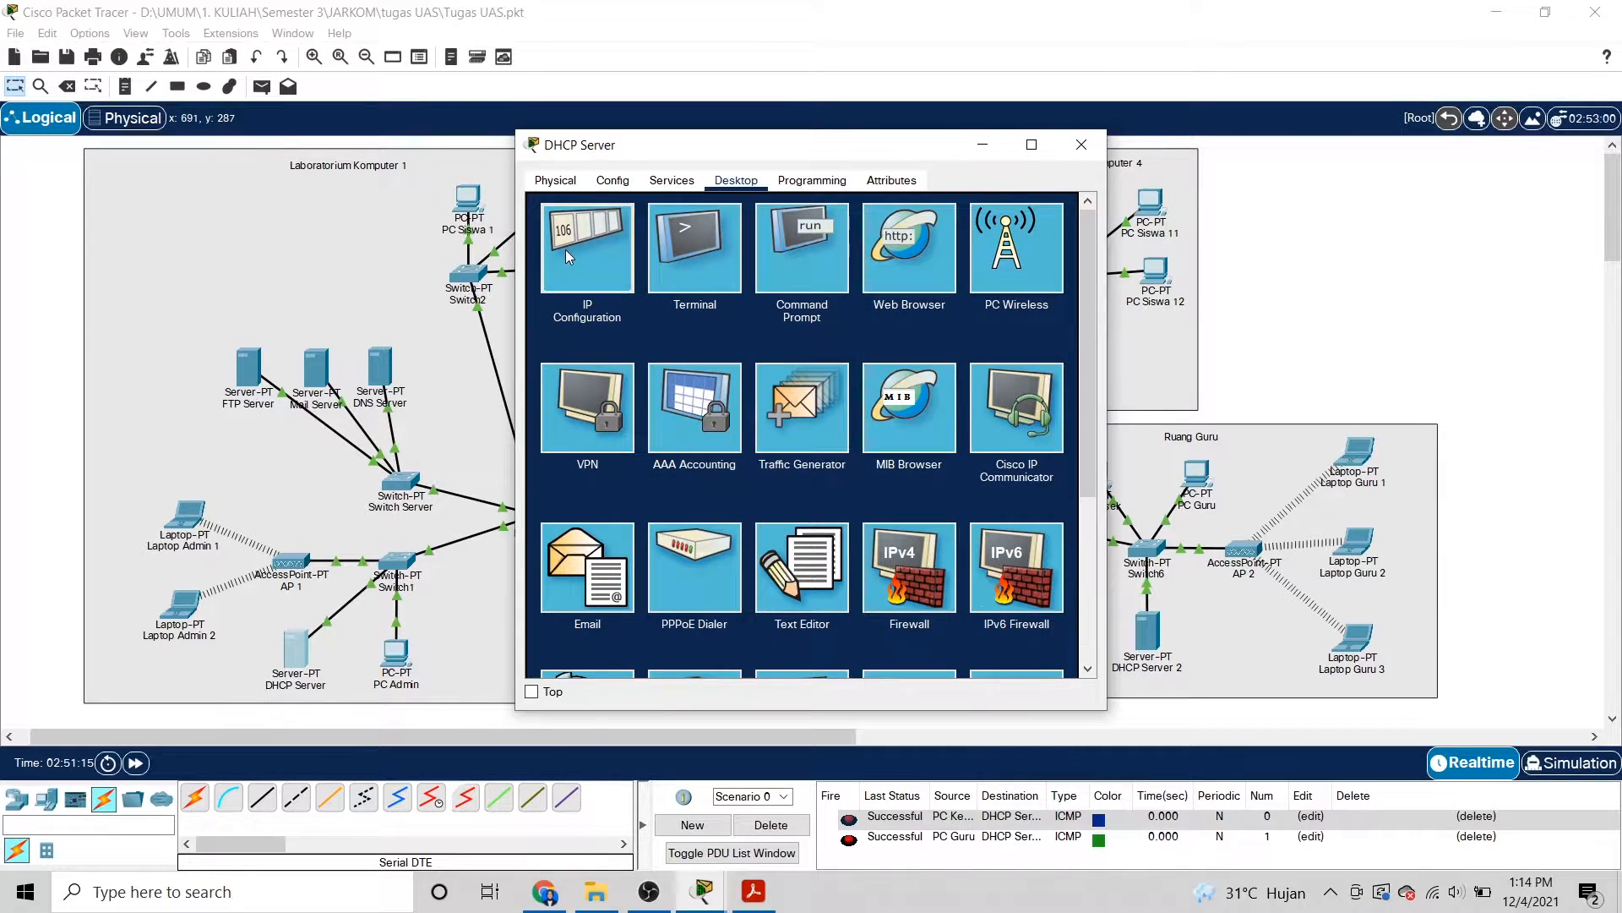
{"action": "left_click", "coordinate": [565, 250]}
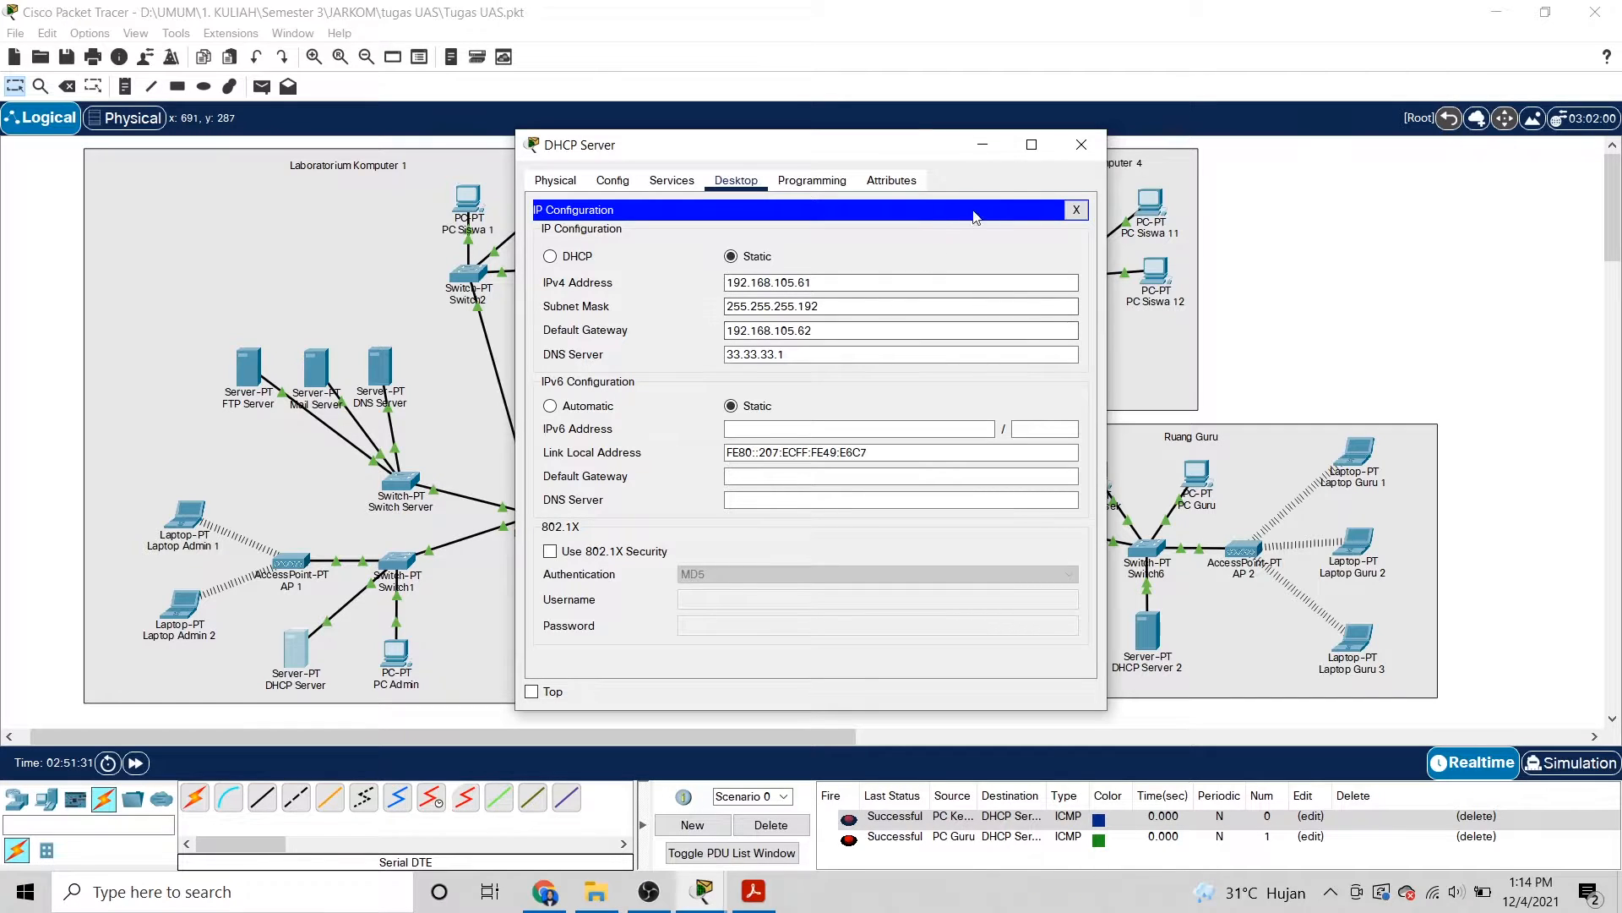
{"action": "left_click", "coordinate": [1090, 148]}
Check Laptop Admin 1's IP configuration, DHCP-assigned 192.168.105.3.
{"action": "left_click", "coordinate": [206, 527]}
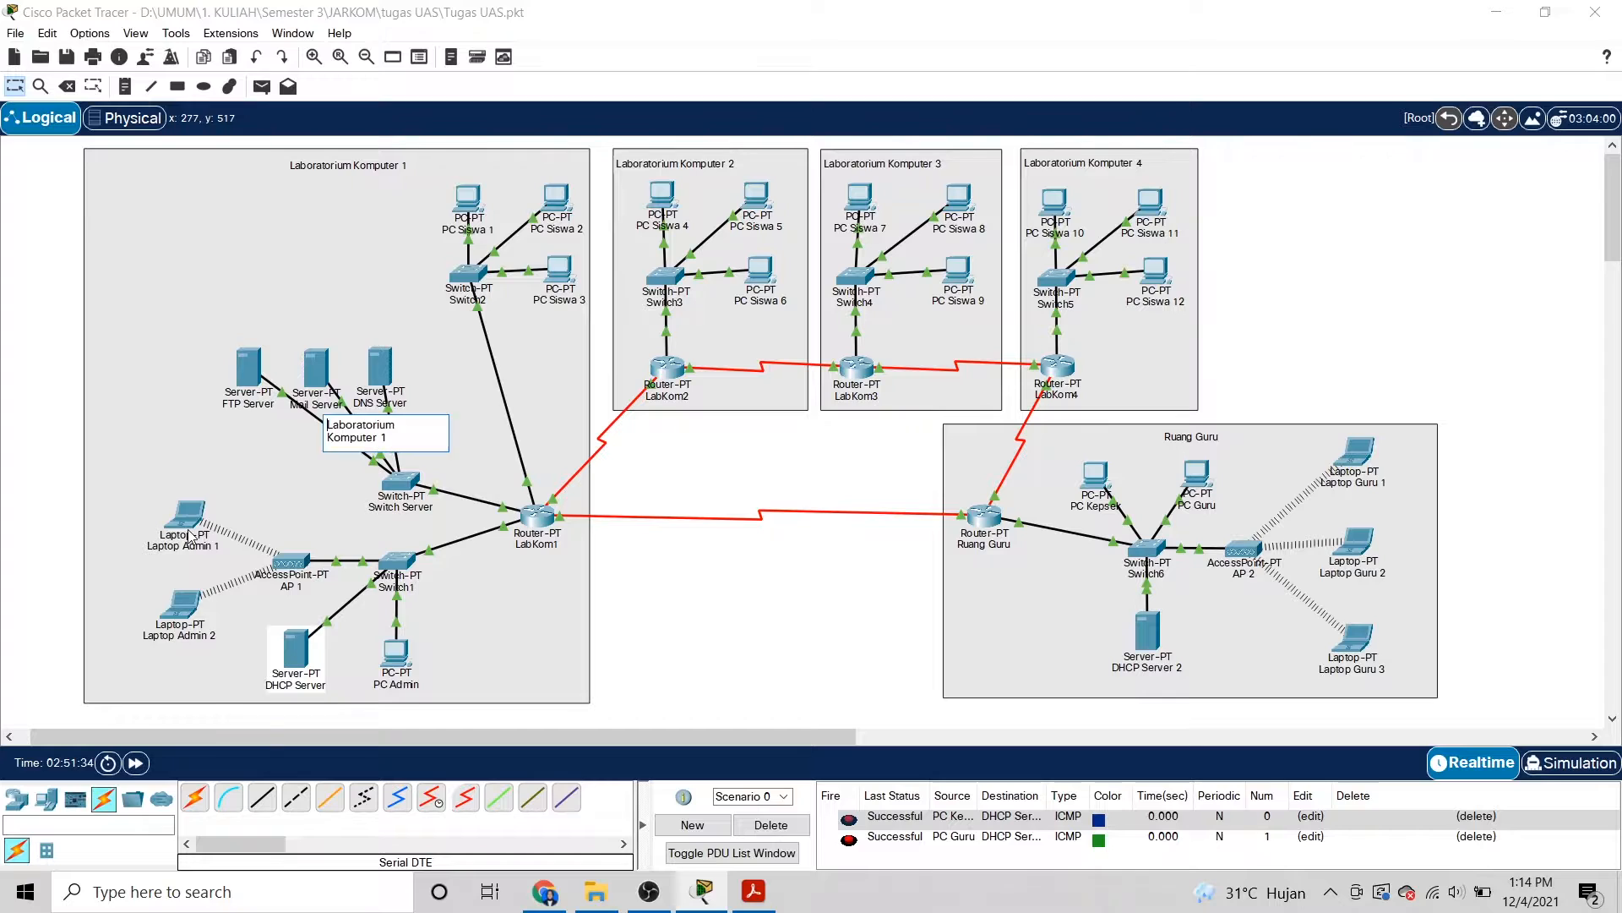
{"action": "left_click", "coordinate": [186, 519]}
{"action": "left_click", "coordinate": [187, 523]}
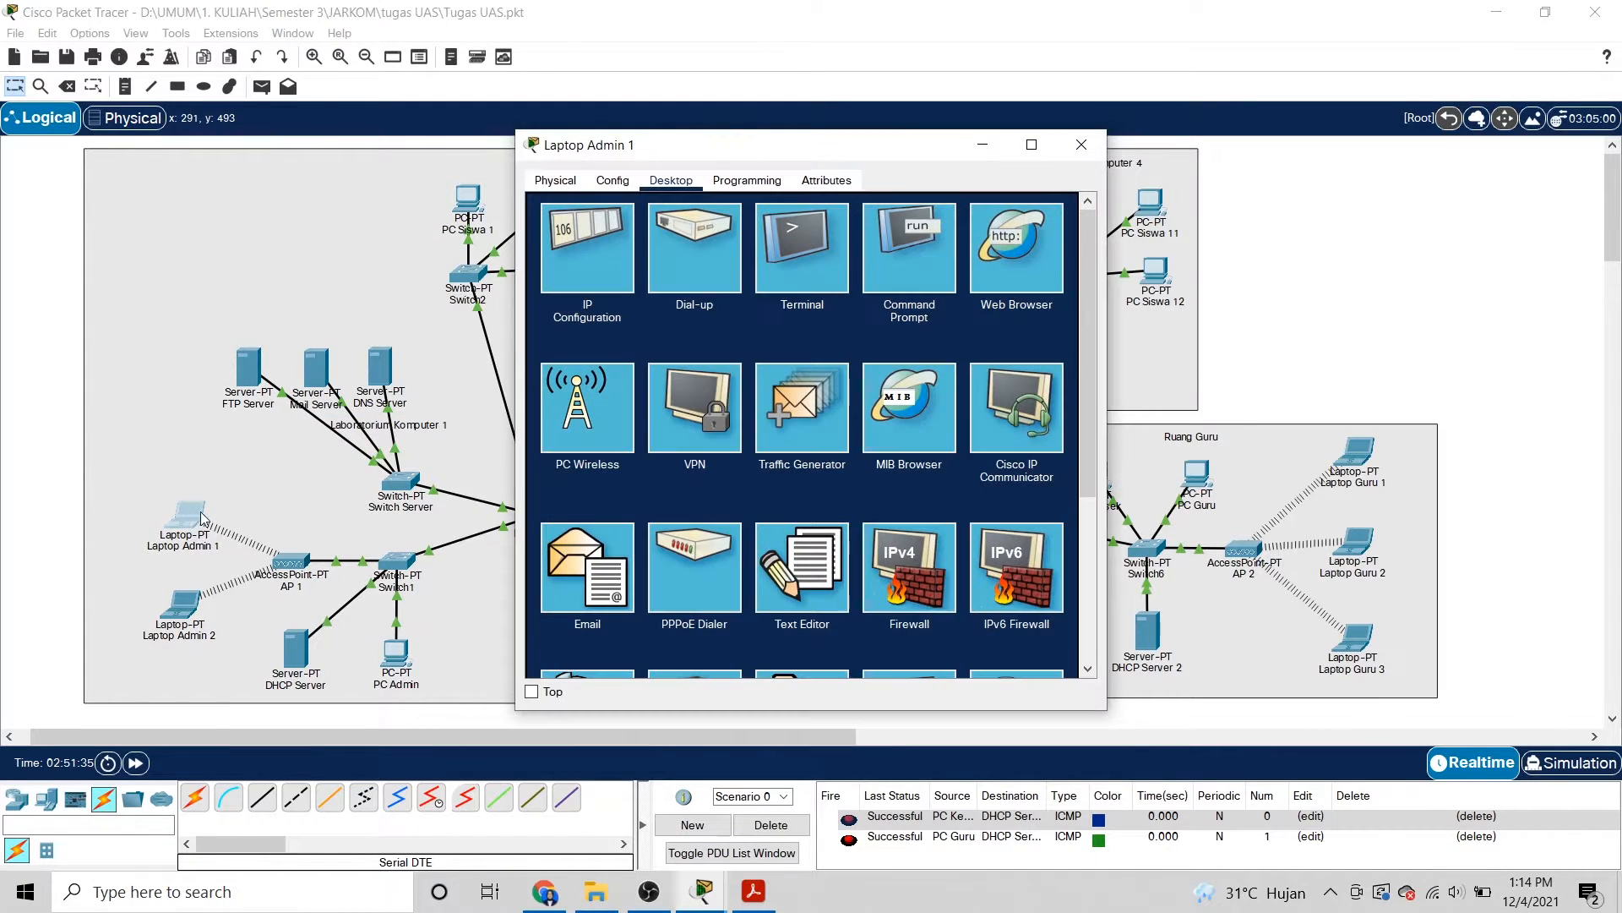
{"action": "left_click", "coordinate": [609, 287]}
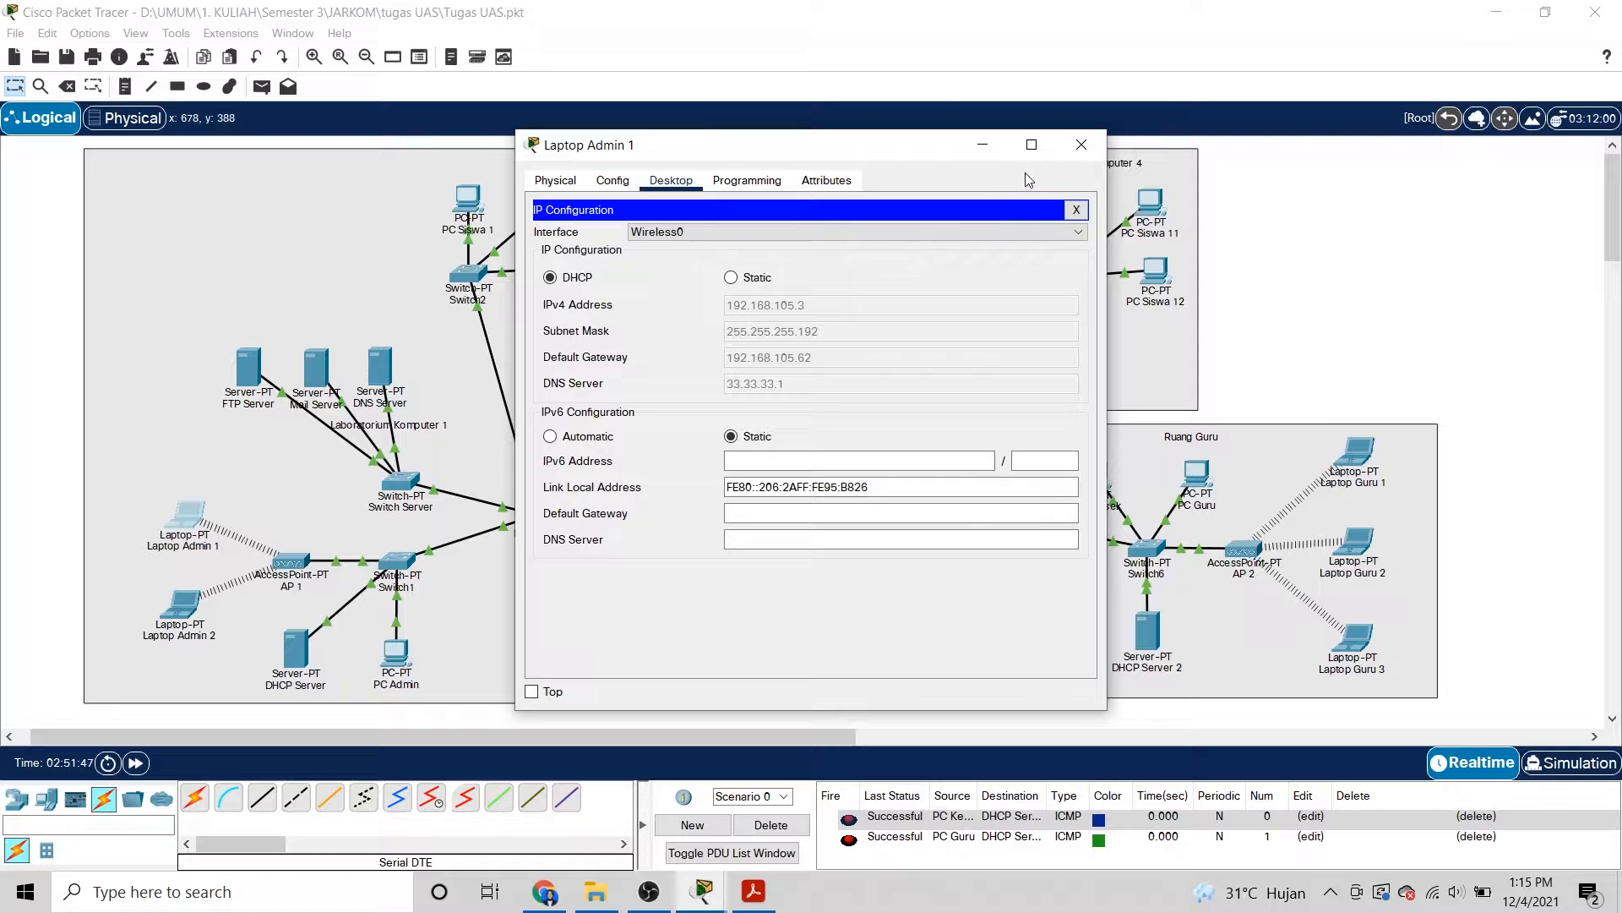
Confirm Laptop Admin 2 has 192.168.105.2, then move the Laboratorium Komputer 1 label to the area's top.
{"action": "left_click", "coordinate": [1082, 149]}
{"action": "left_click", "coordinate": [181, 604]}
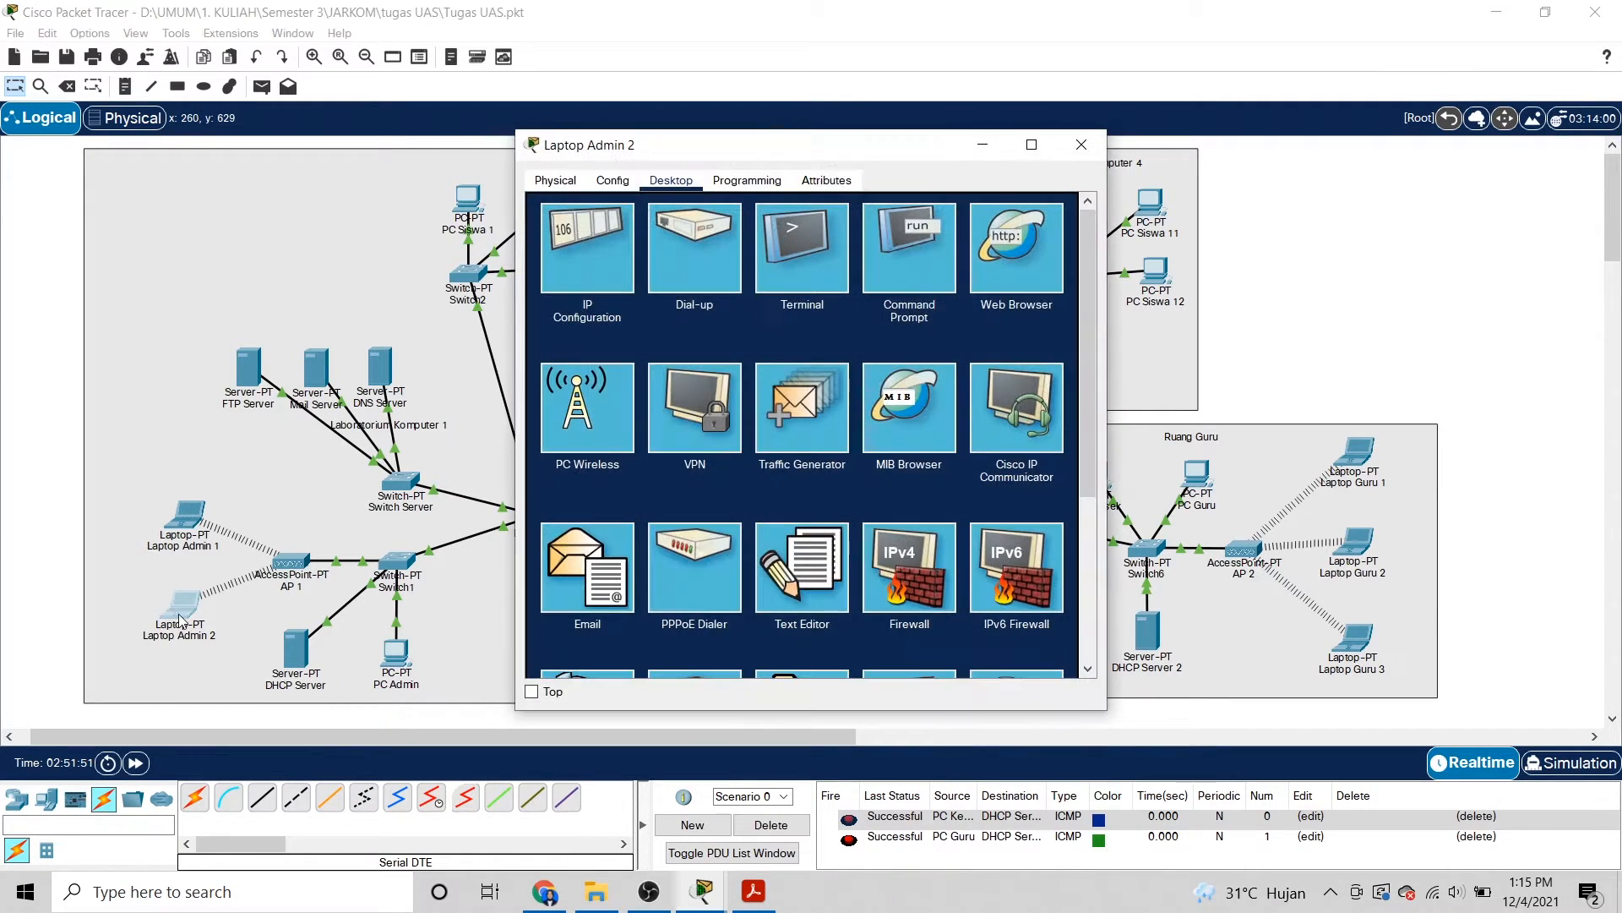
{"action": "left_click", "coordinate": [583, 249]}
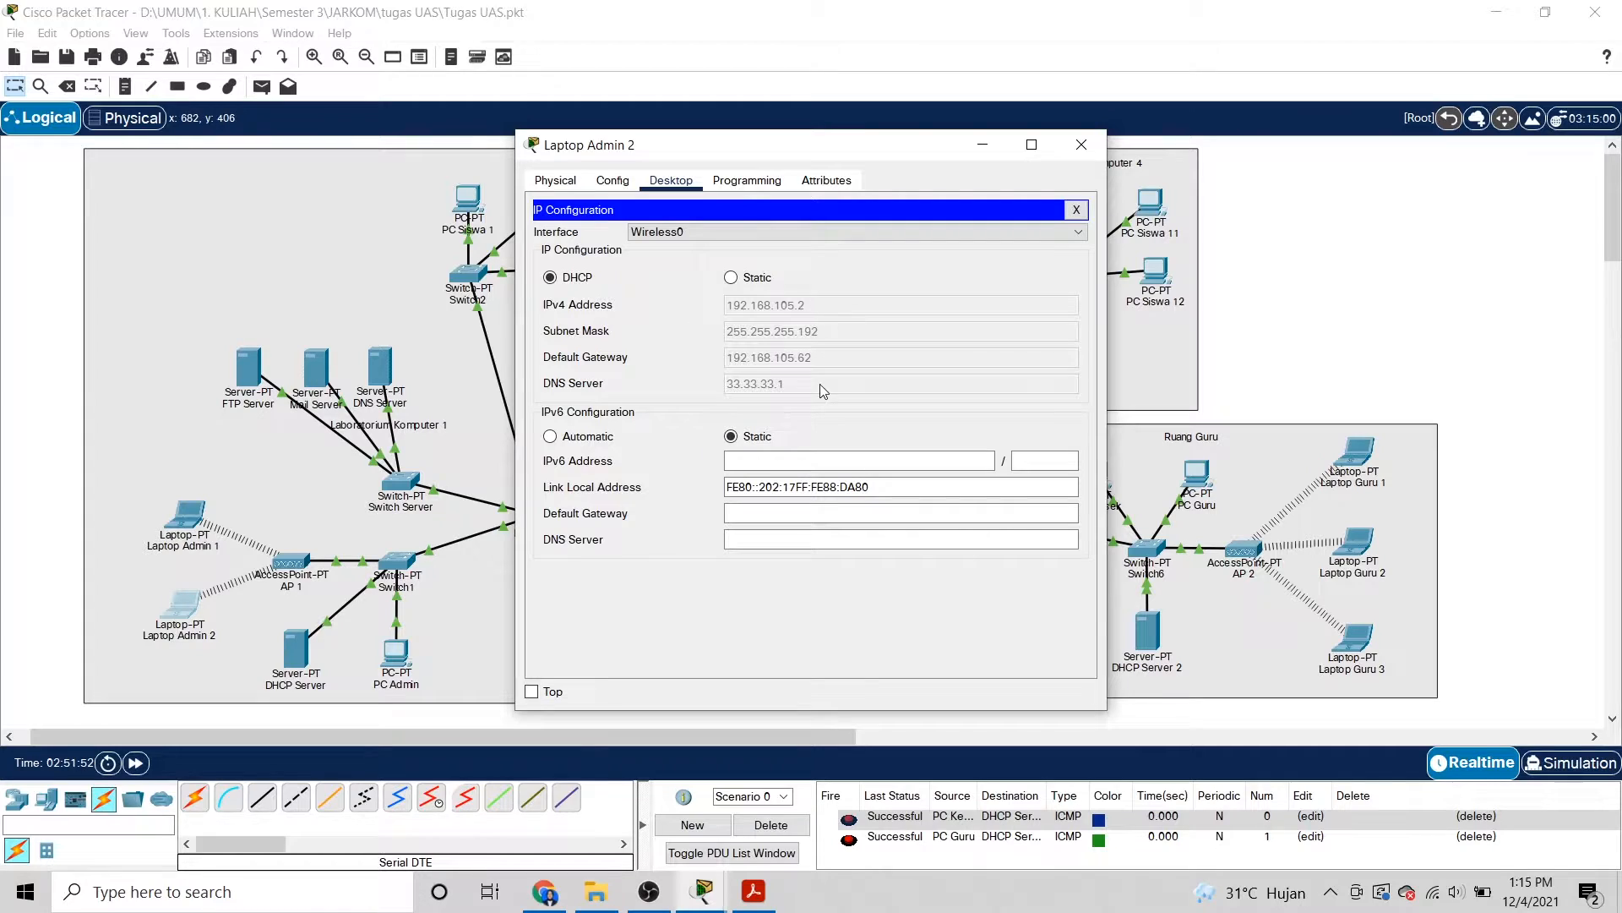
{"action": "left_click", "coordinate": [1082, 145]}
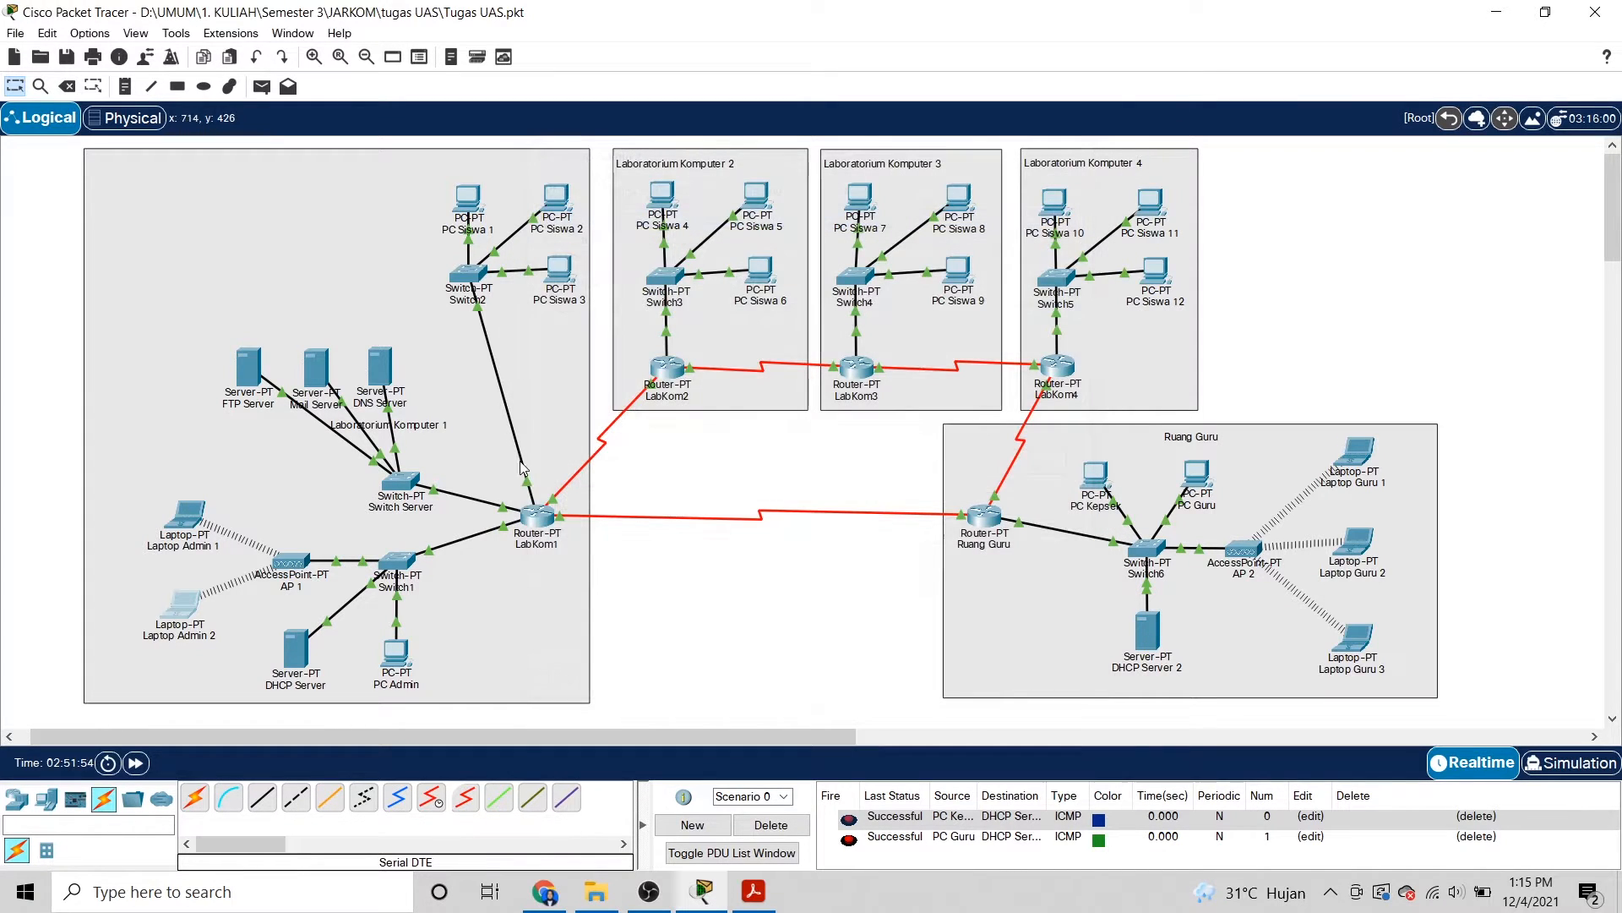
{"action": "left_click_drag", "start_coordinate": [425, 434], "coordinate": [386, 174]}
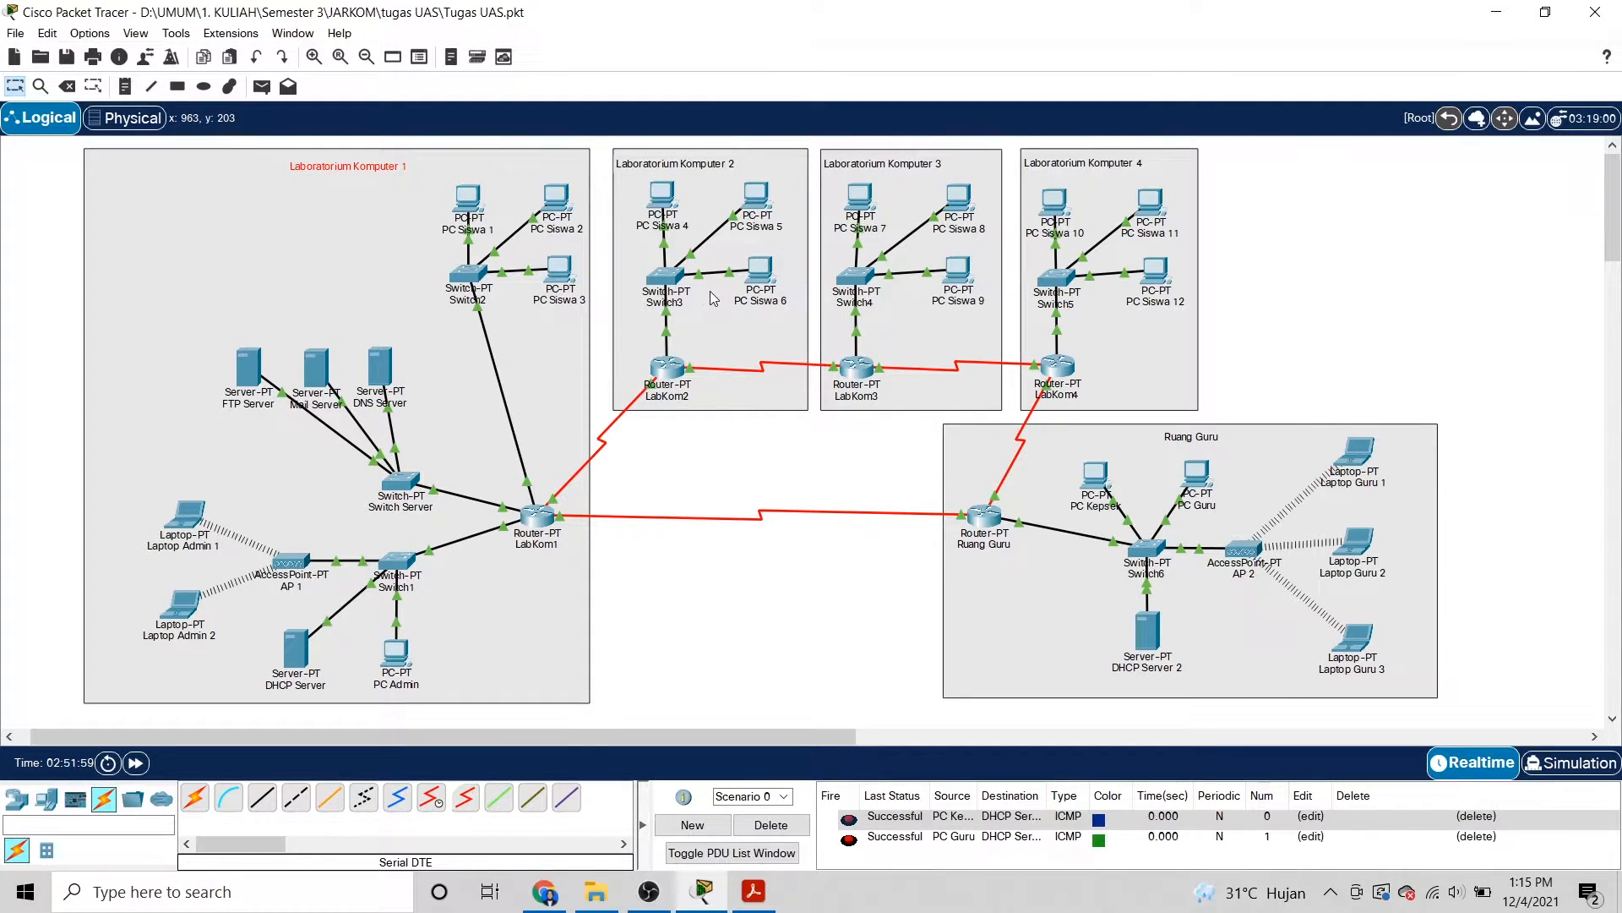
{"action": "left_click", "coordinate": [379, 365]}
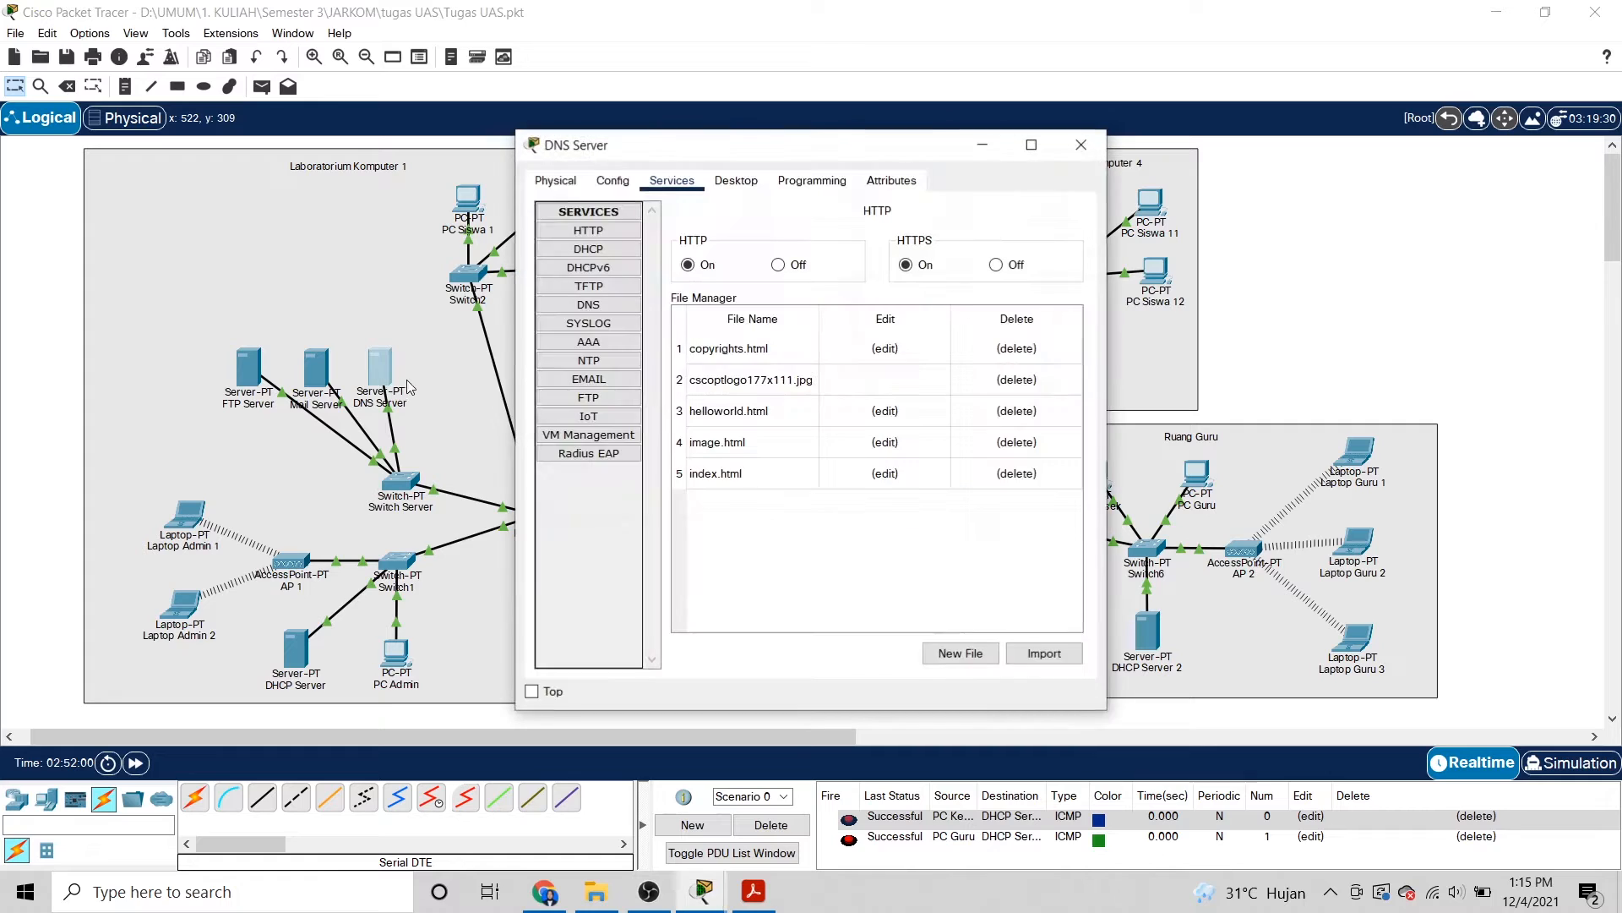
{"action": "left_click", "coordinate": [727, 182]}
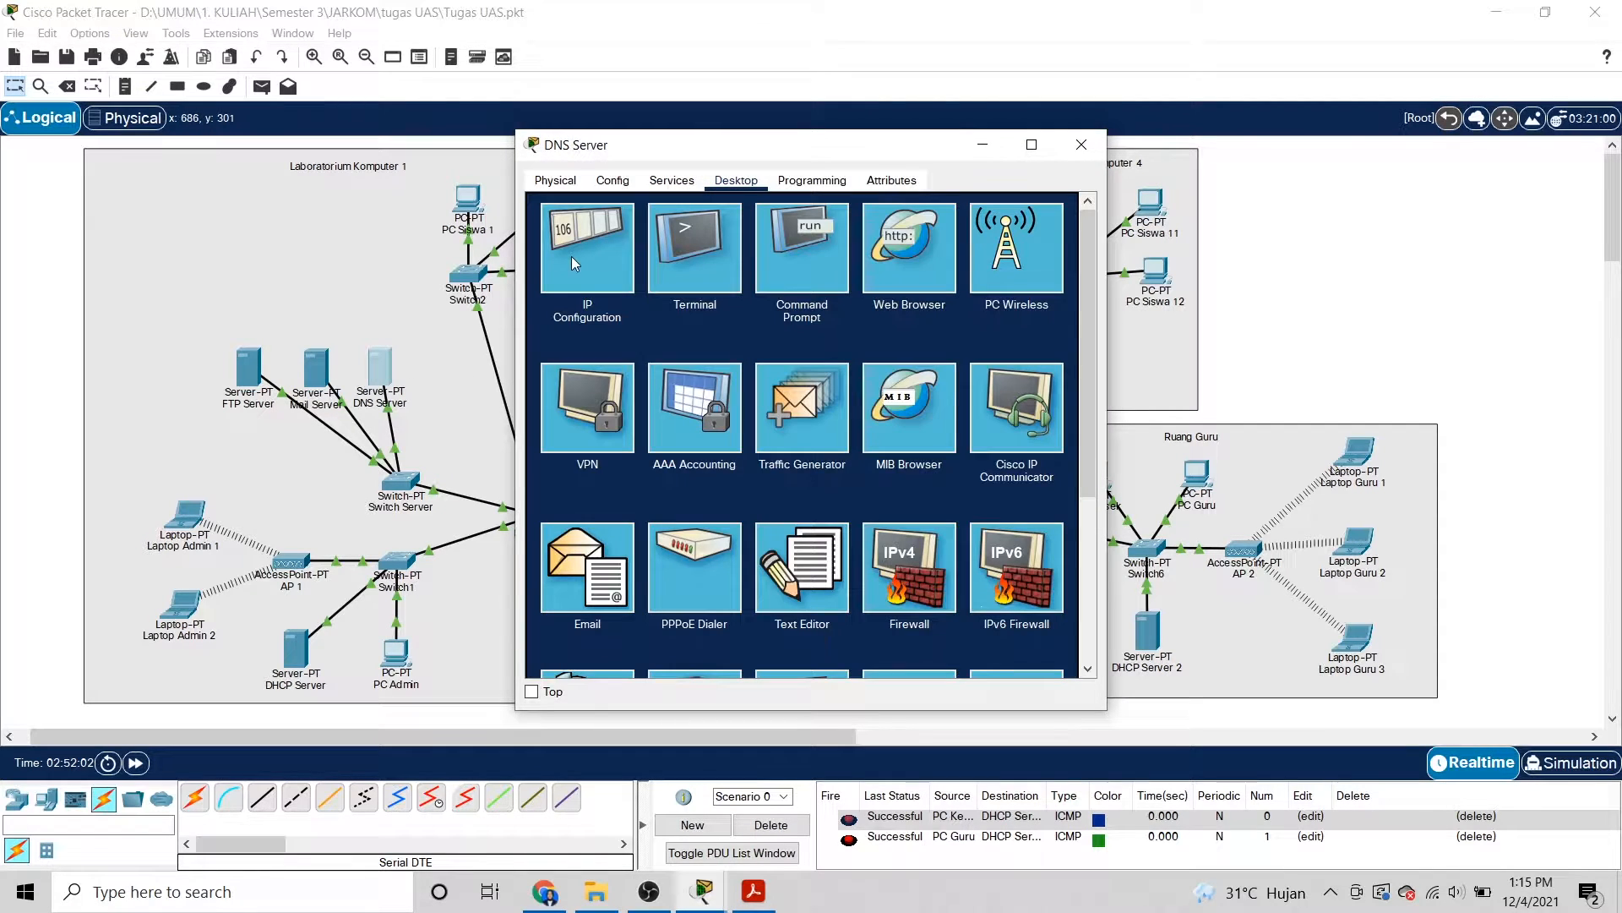
{"action": "left_click", "coordinate": [572, 256]}
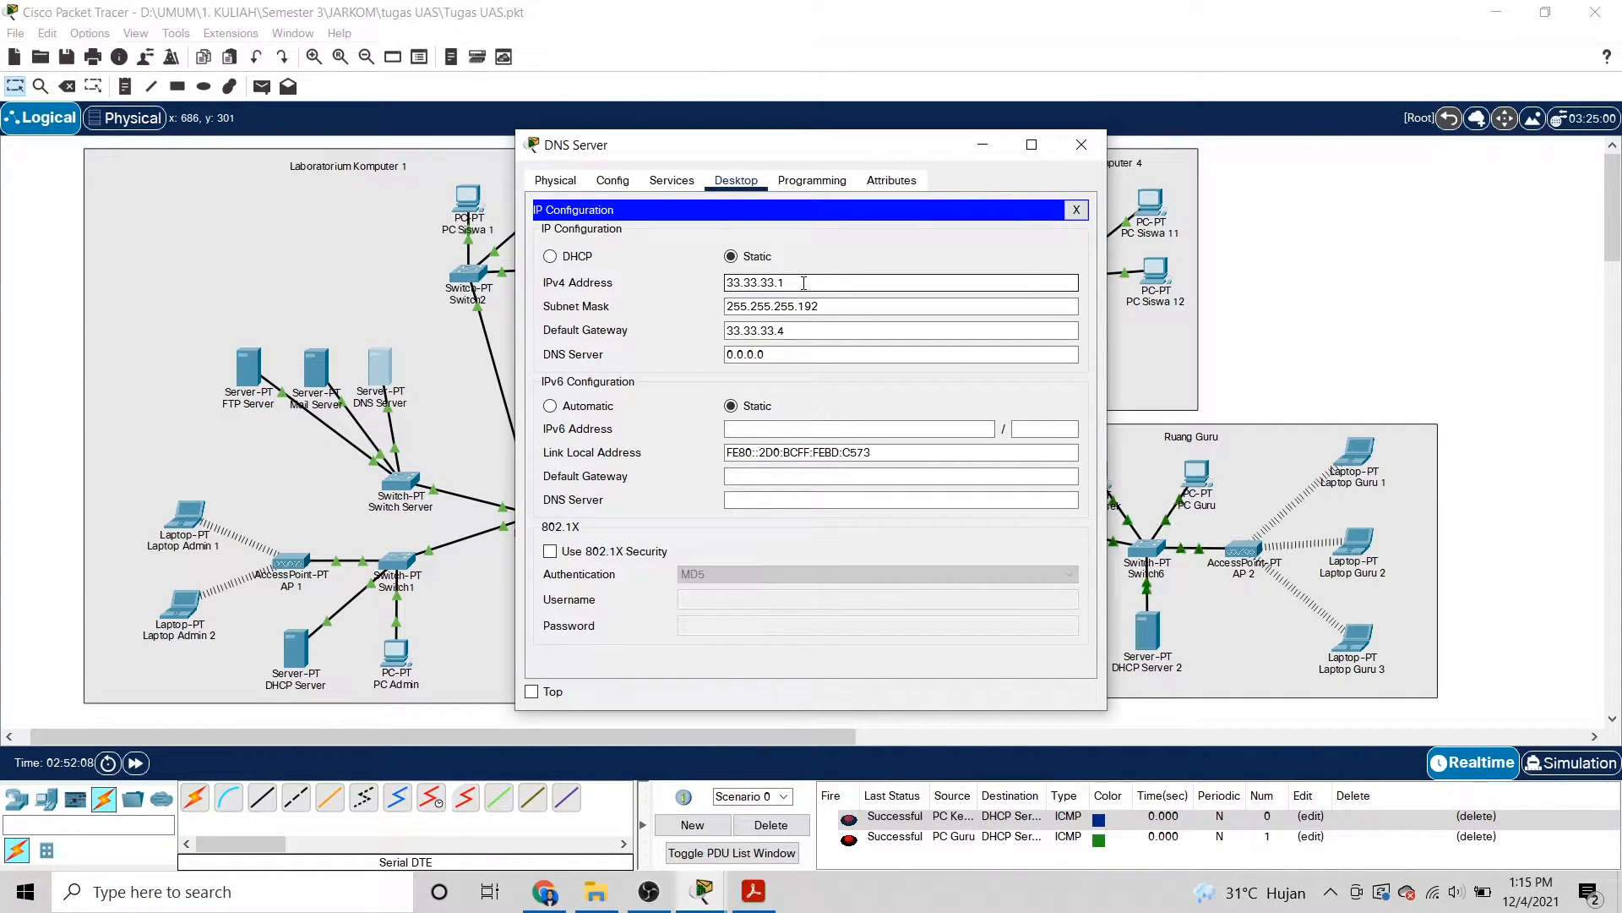
{"action": "left_click", "coordinate": [825, 309]}
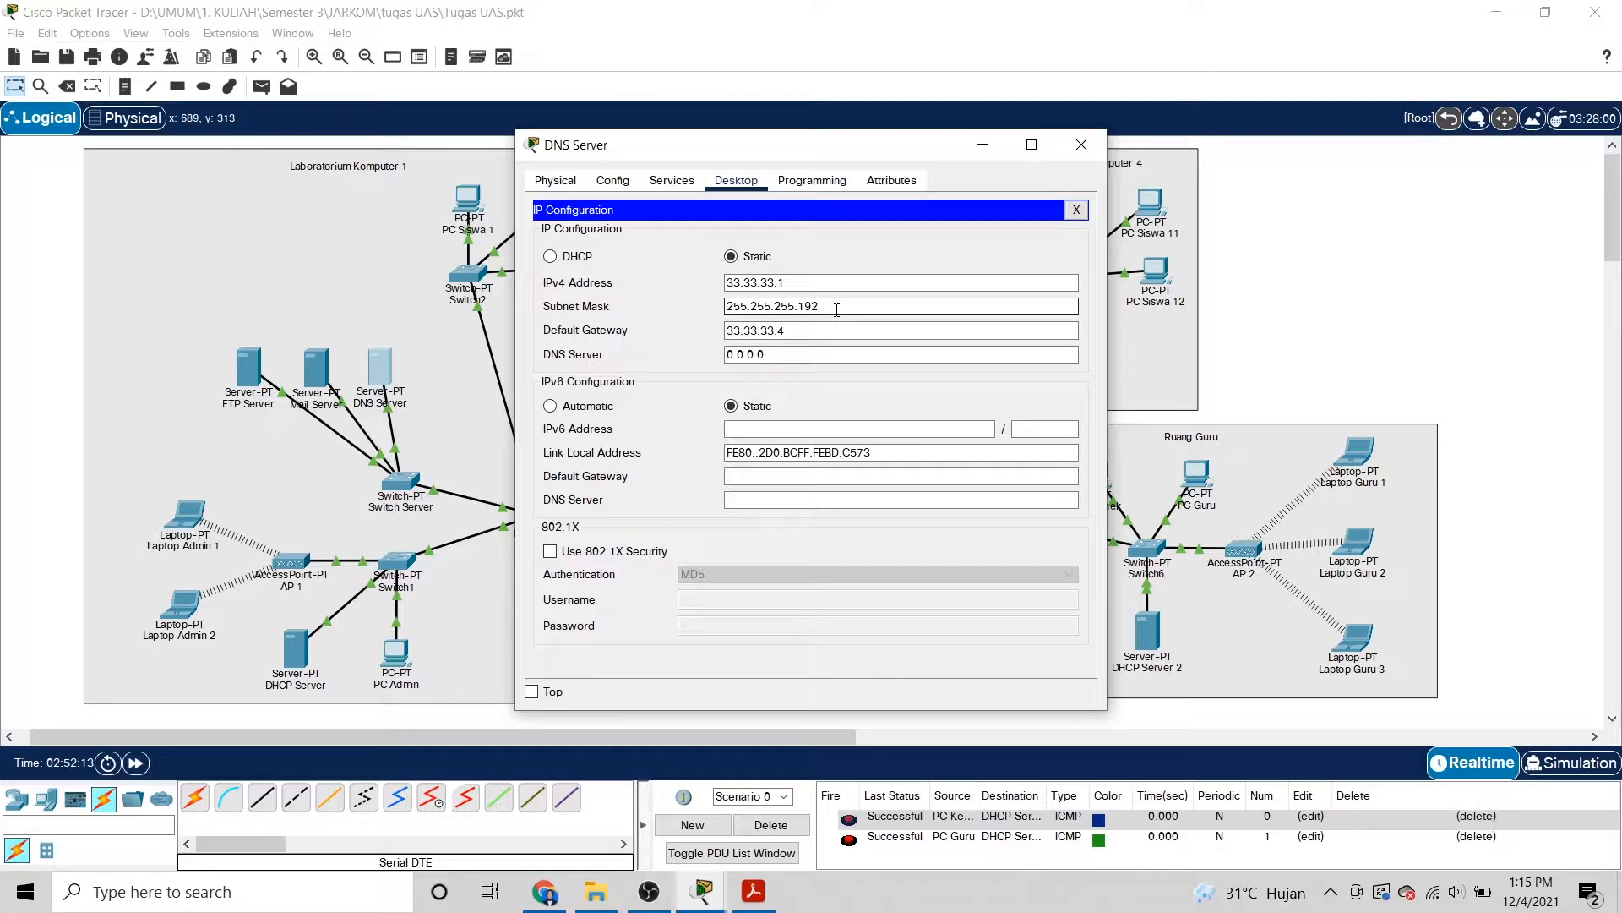
{"action": "left_click", "coordinate": [816, 330]}
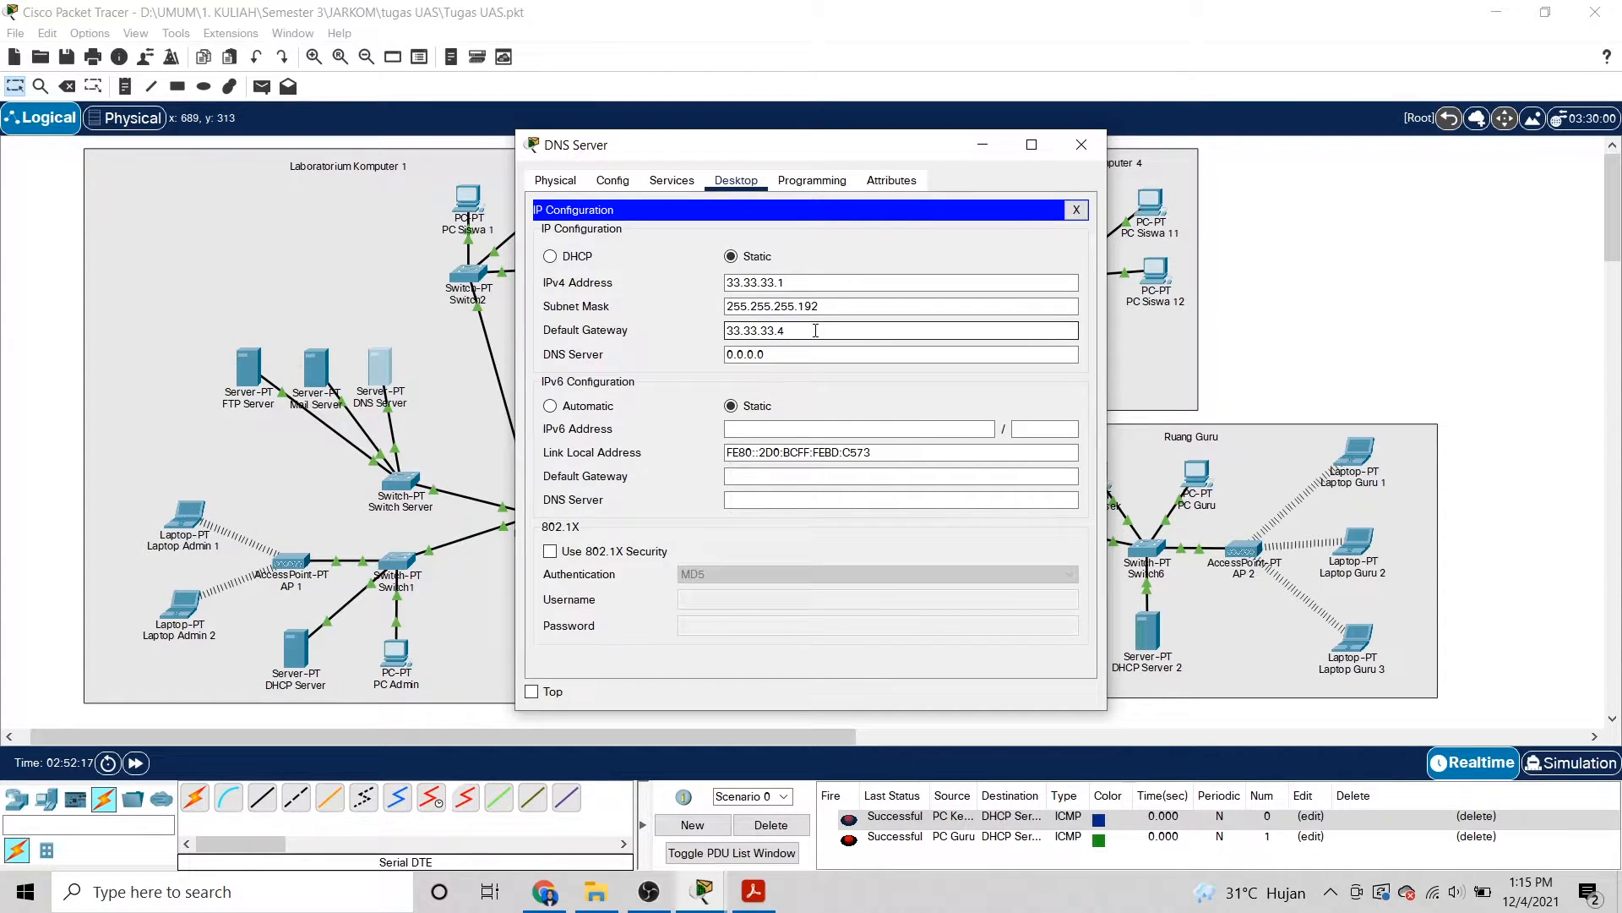
{"action": "left_click", "coordinate": [1082, 144]}
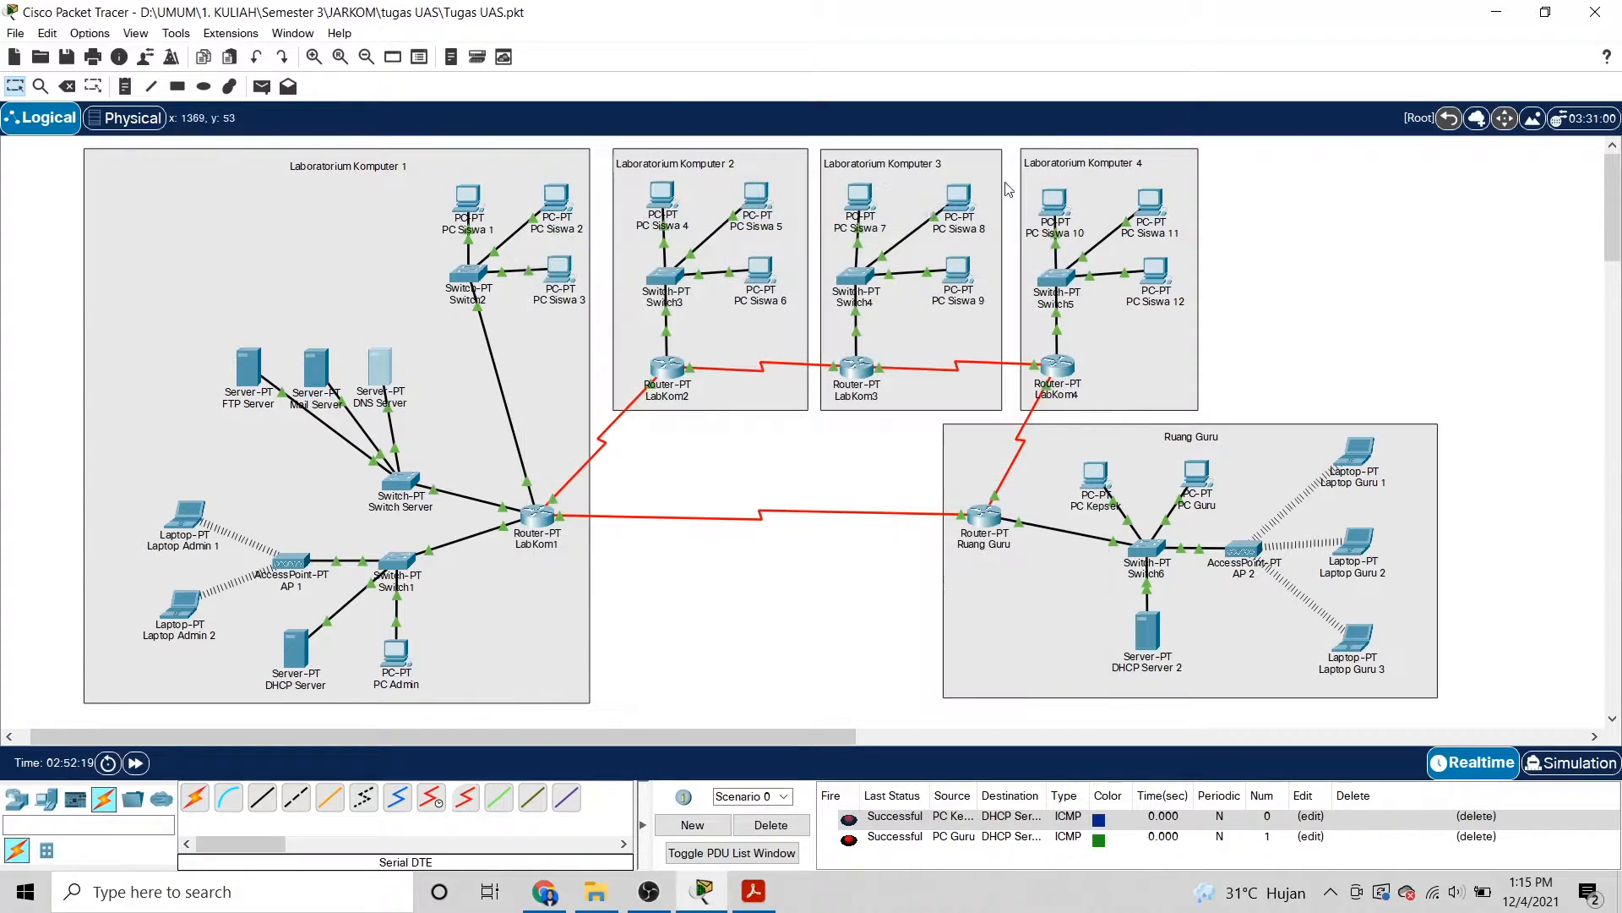
{"action": "left_click", "coordinate": [327, 374]}
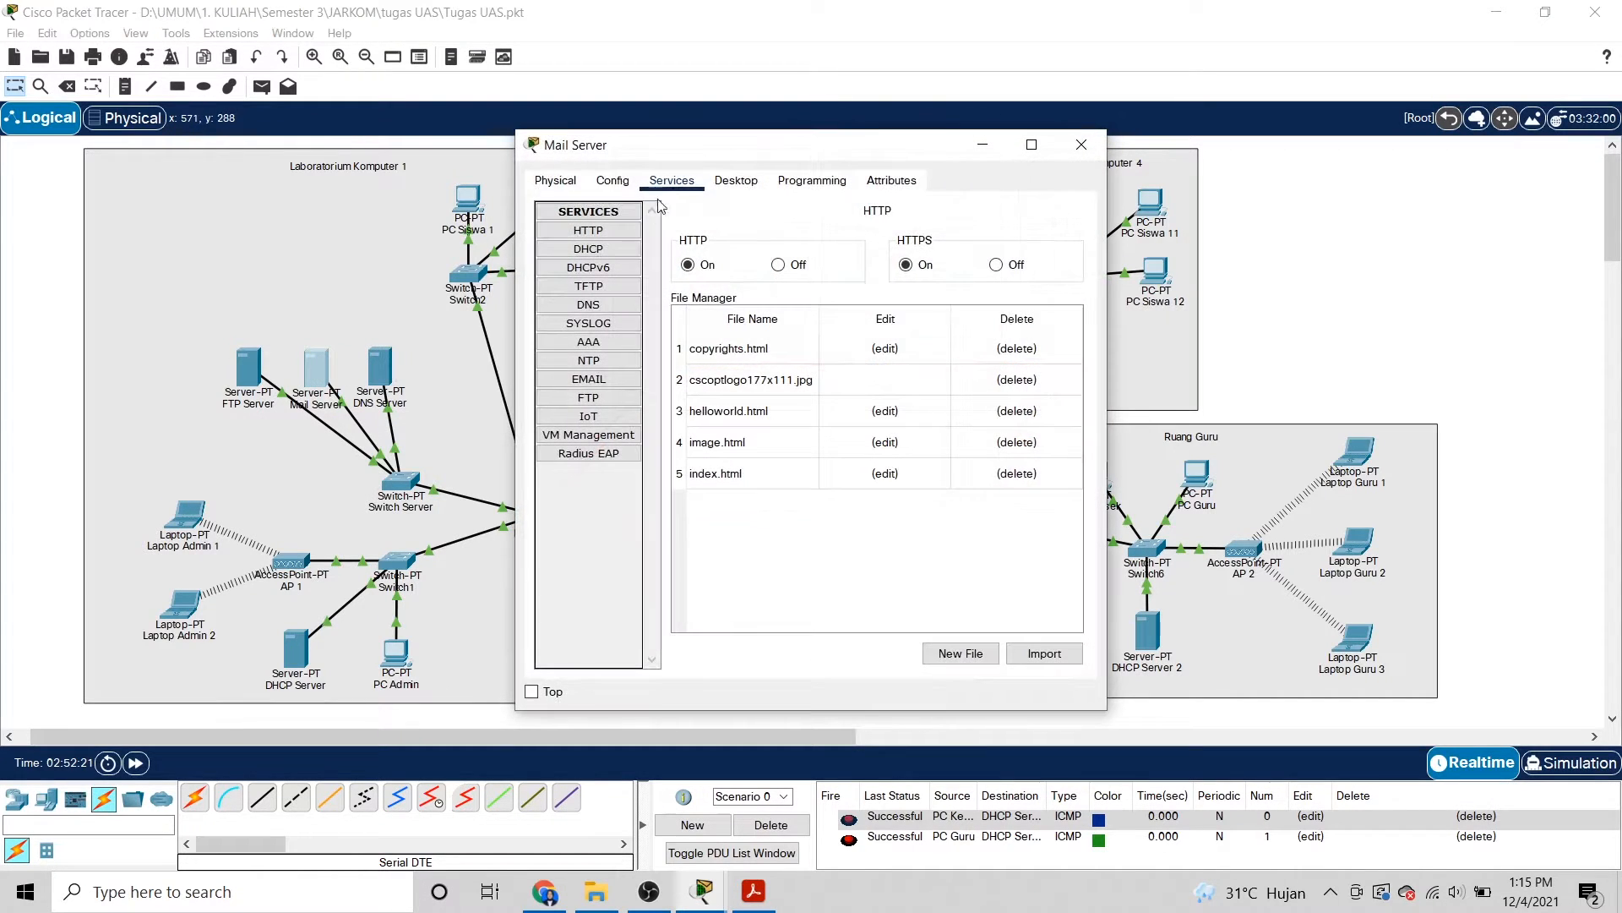
{"action": "left_click", "coordinate": [736, 179]}
{"action": "left_click", "coordinate": [590, 245]}
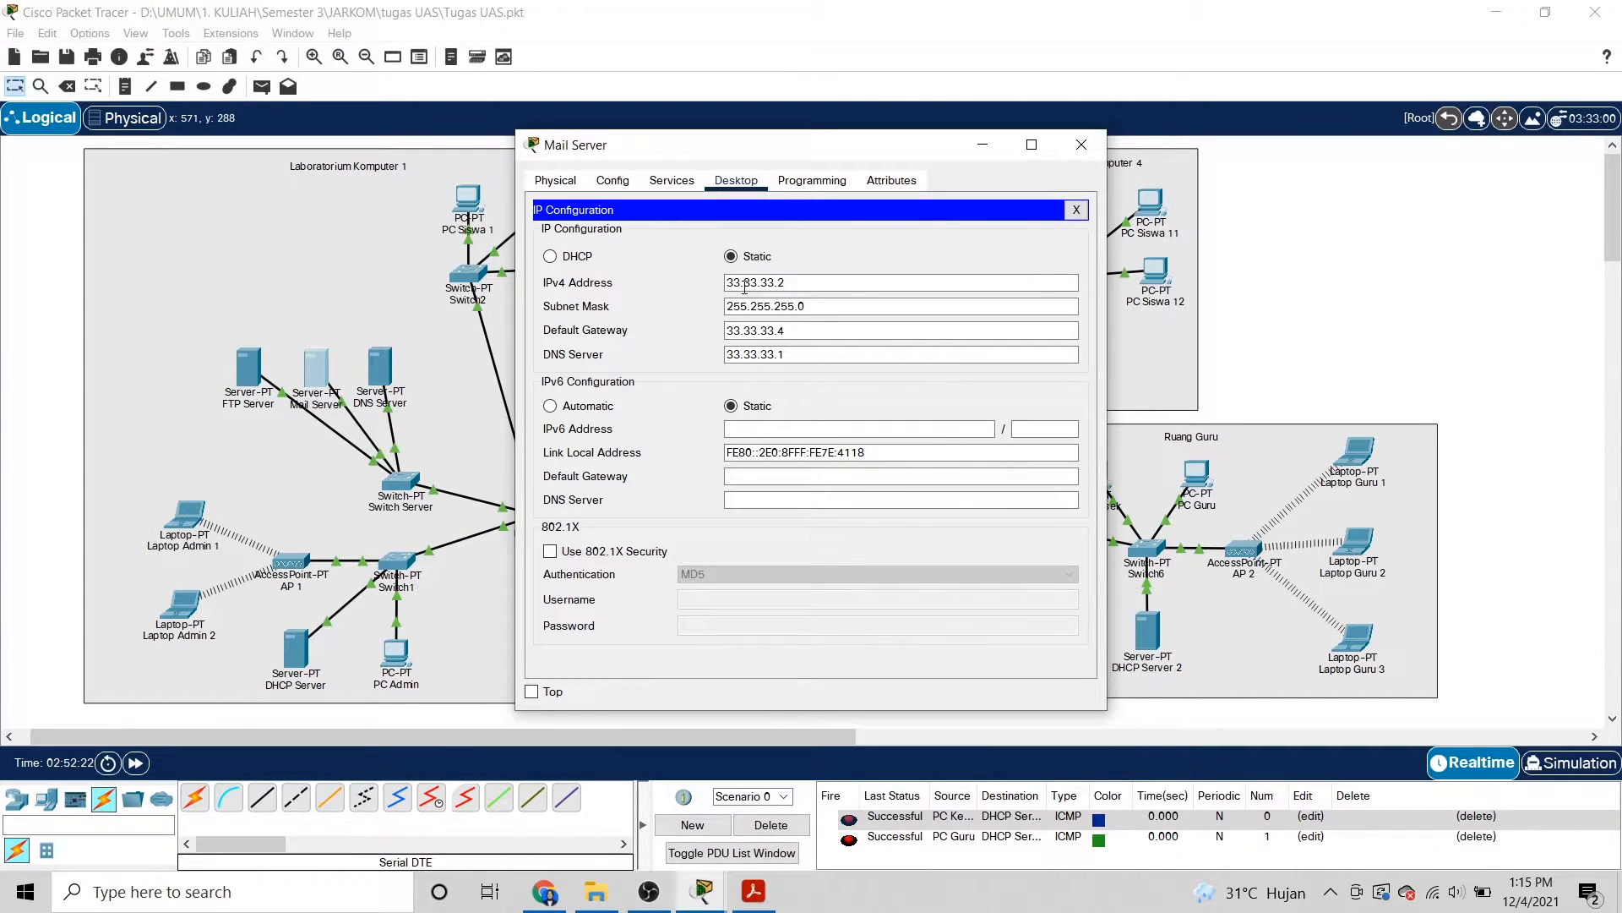
{"action": "left_click", "coordinate": [781, 305]}
{"action": "left_click", "coordinate": [808, 283]}
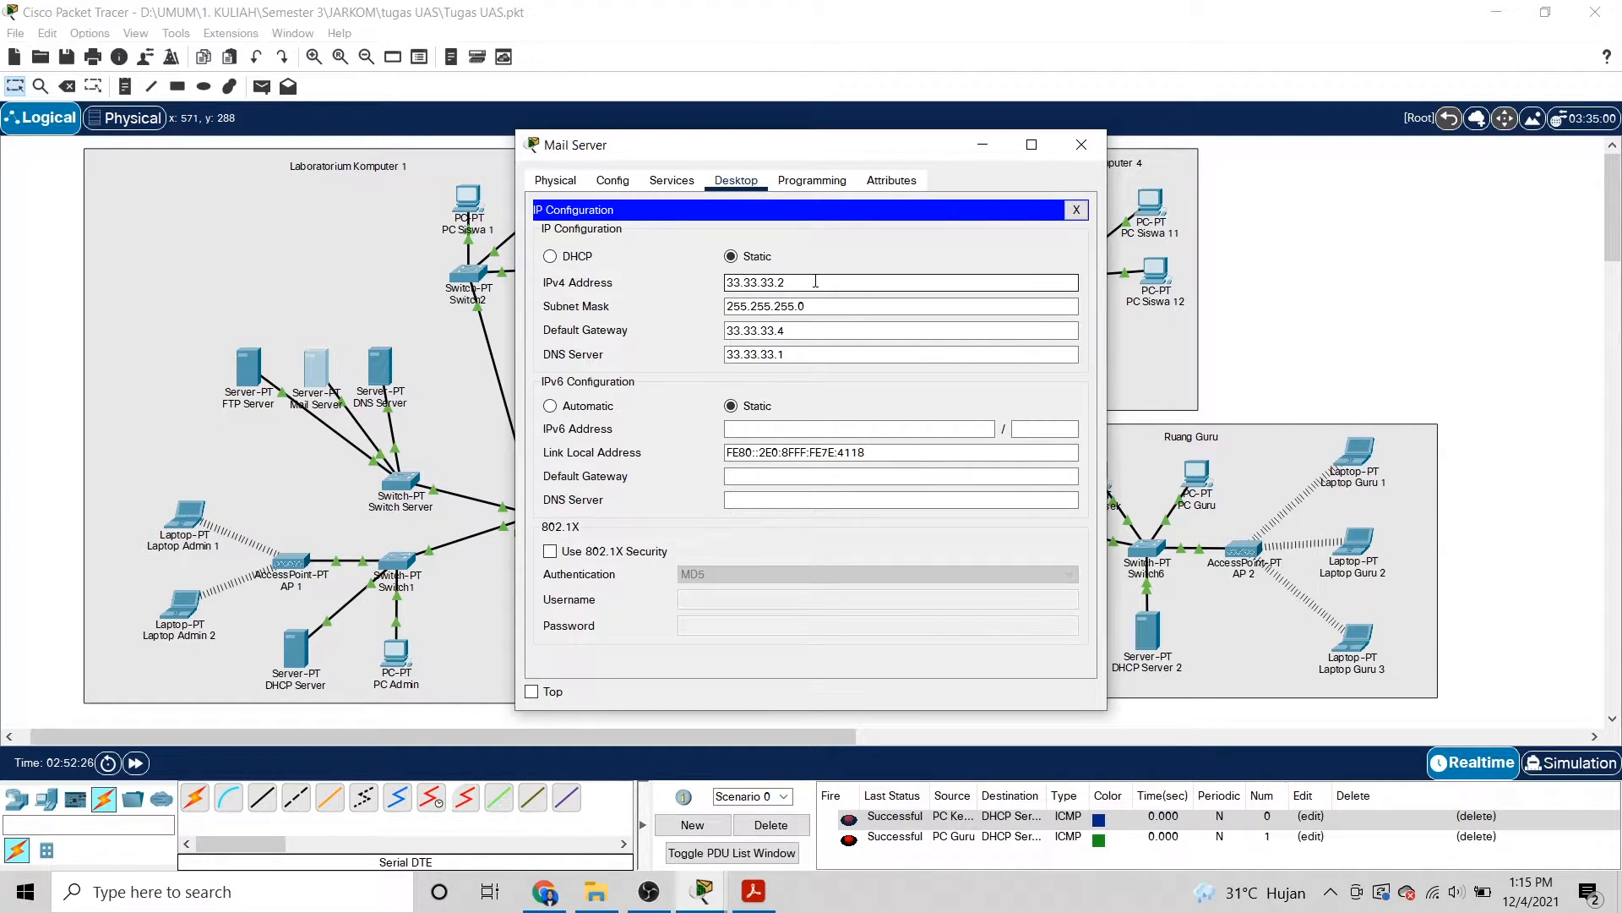
{"action": "left_click", "coordinate": [821, 309]}
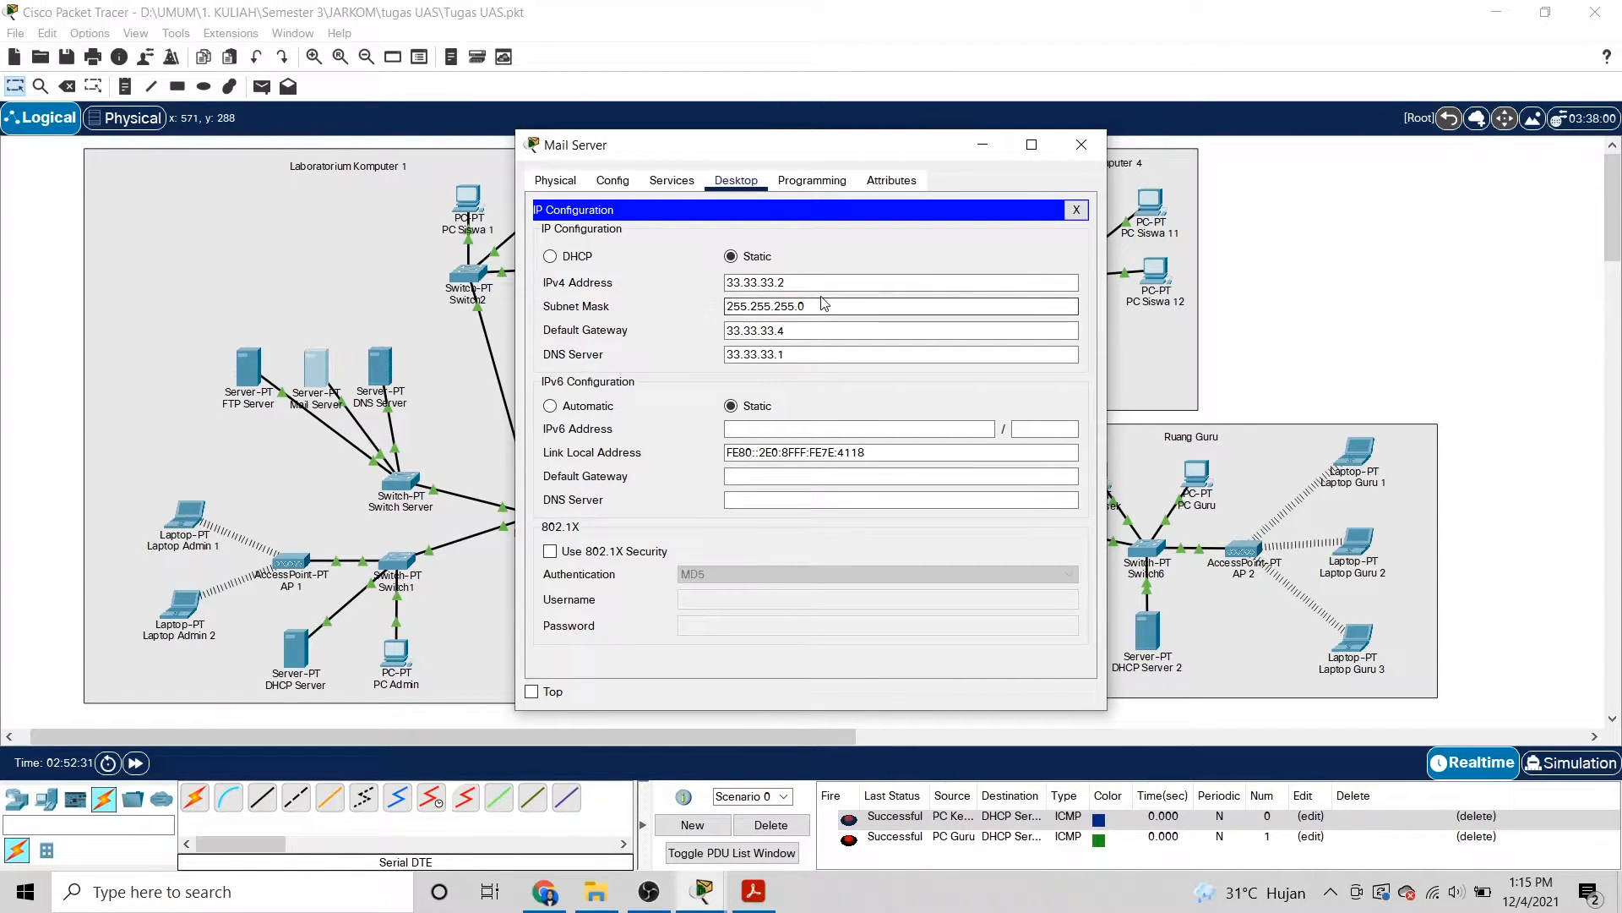
{"action": "left_click", "coordinate": [810, 333]}
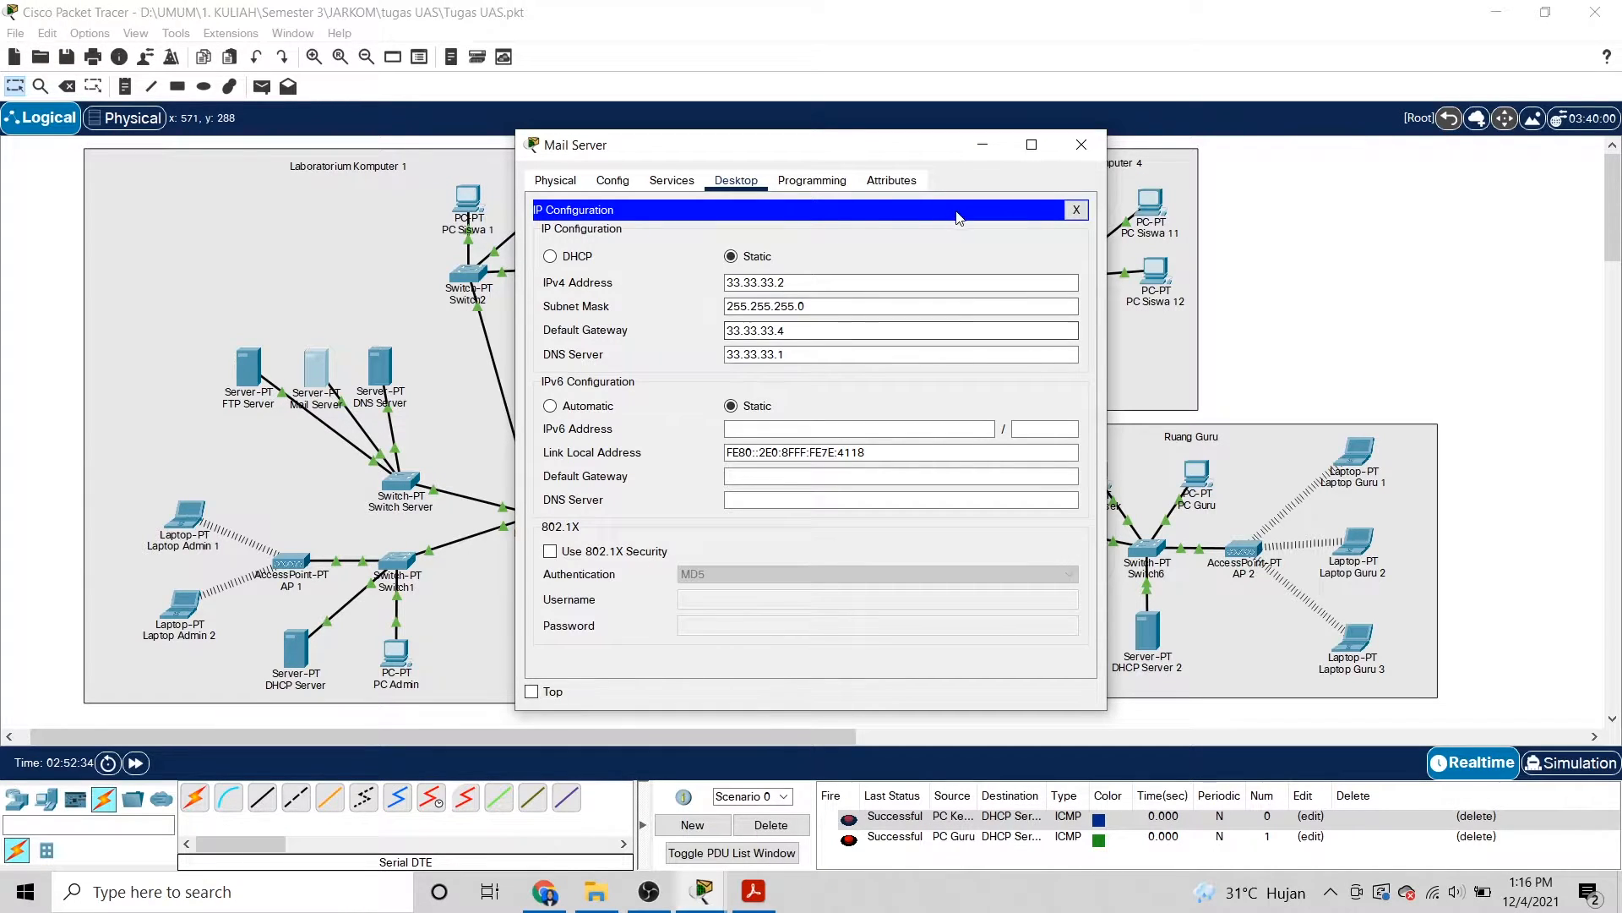
{"action": "left_click", "coordinate": [1085, 141]}
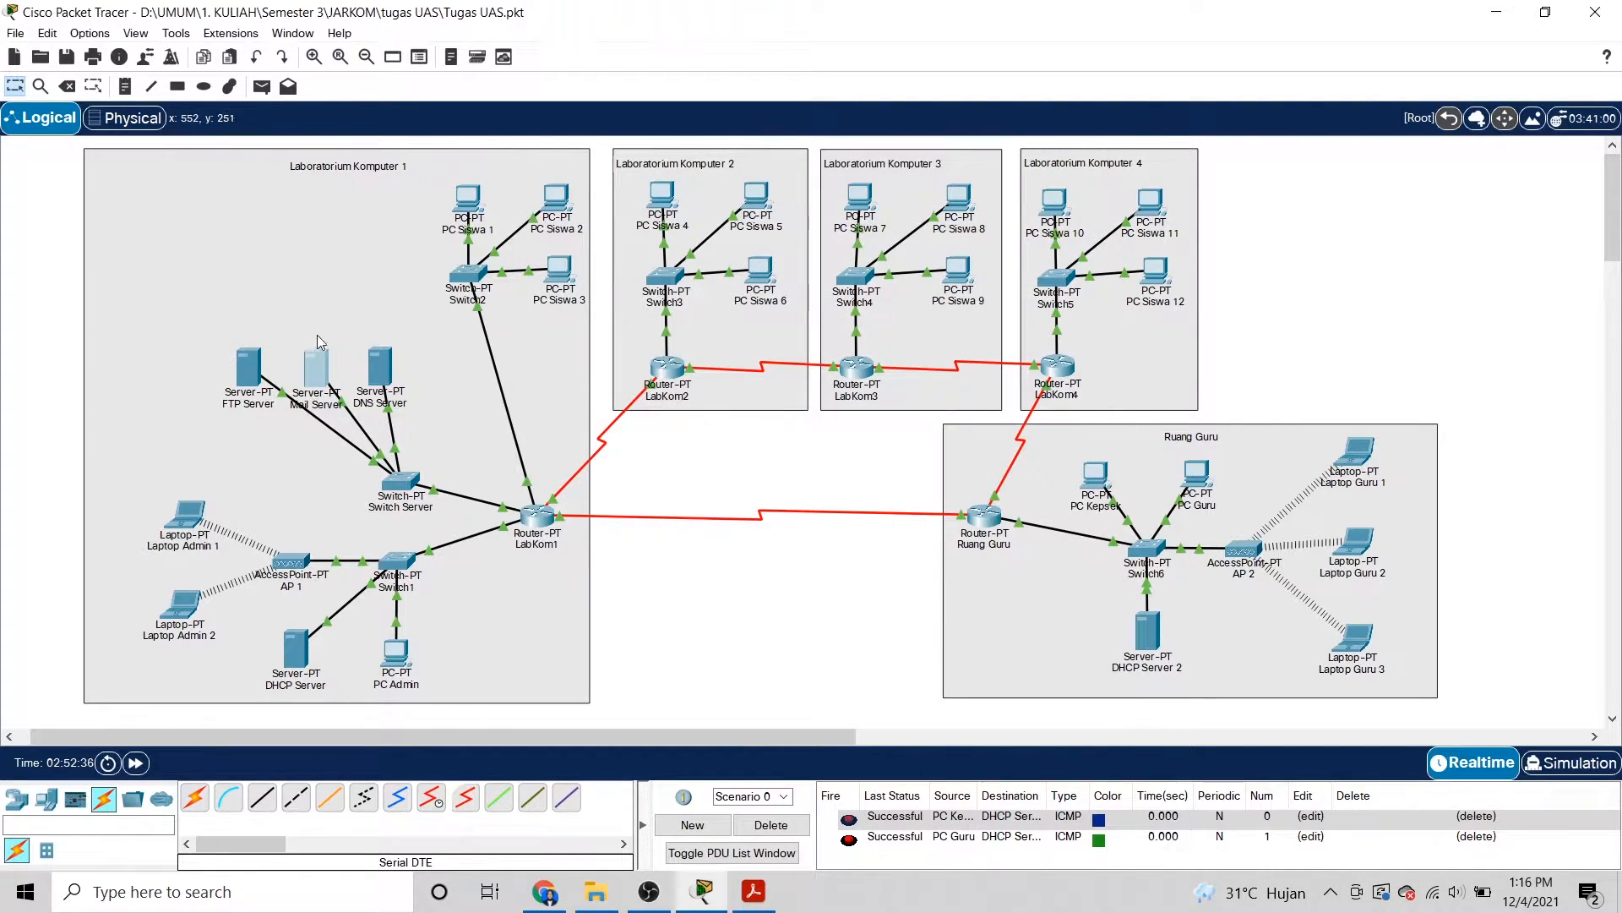
Review the FTP Server's IP configuration and close its window.
{"action": "left_click", "coordinate": [248, 372]}
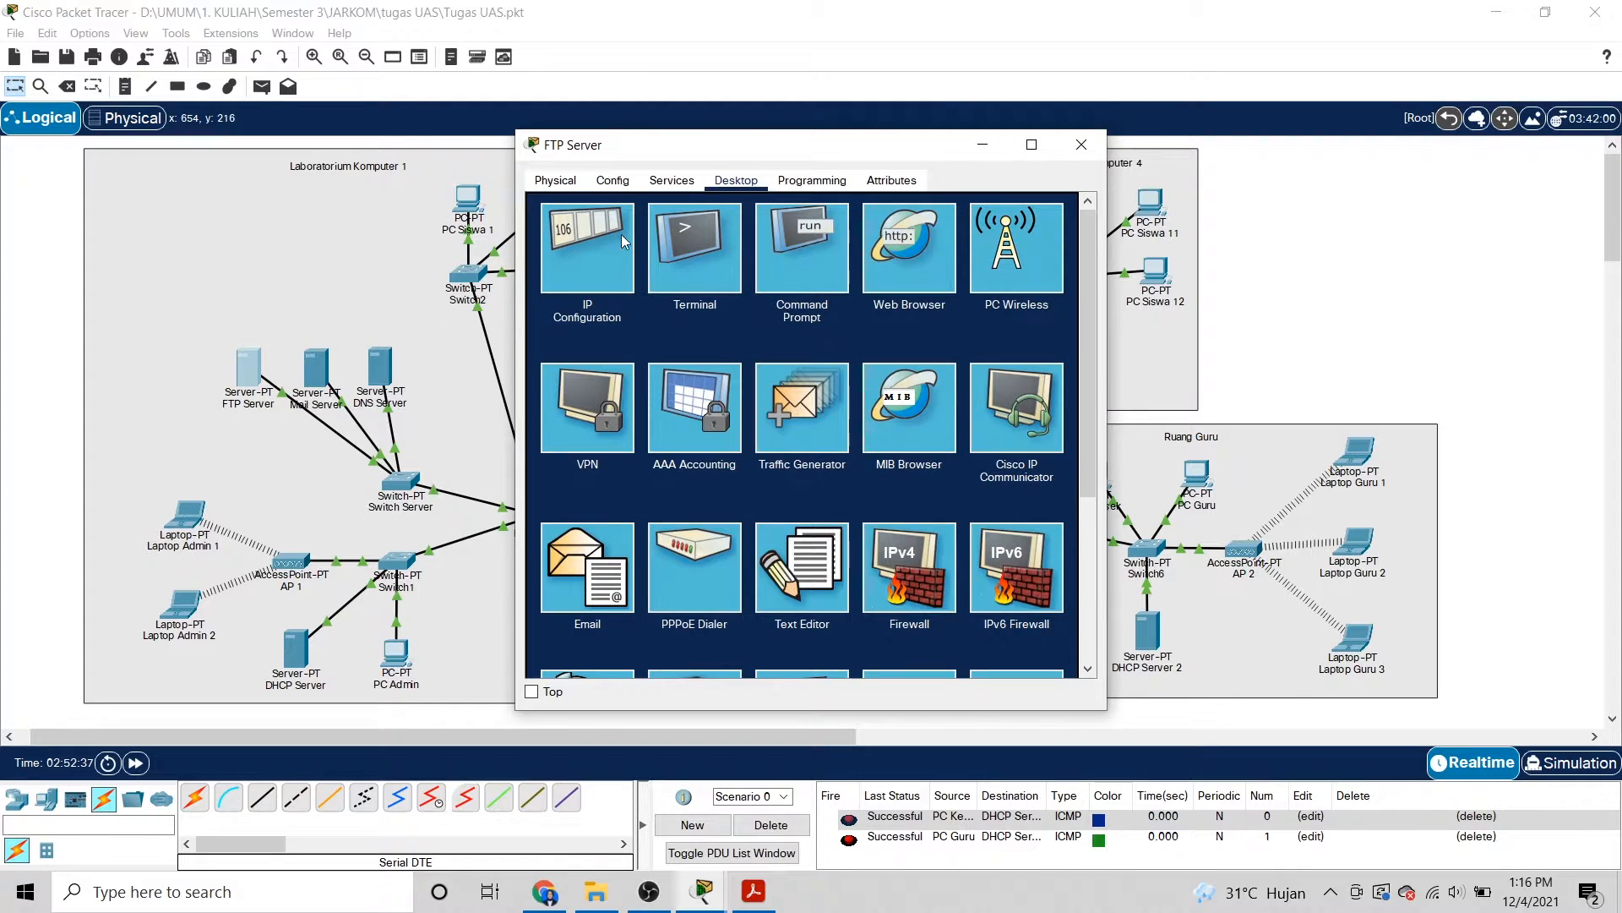
{"action": "left_click", "coordinate": [603, 247]}
{"action": "left_click", "coordinate": [790, 182]}
{"action": "left_click", "coordinate": [742, 189]}
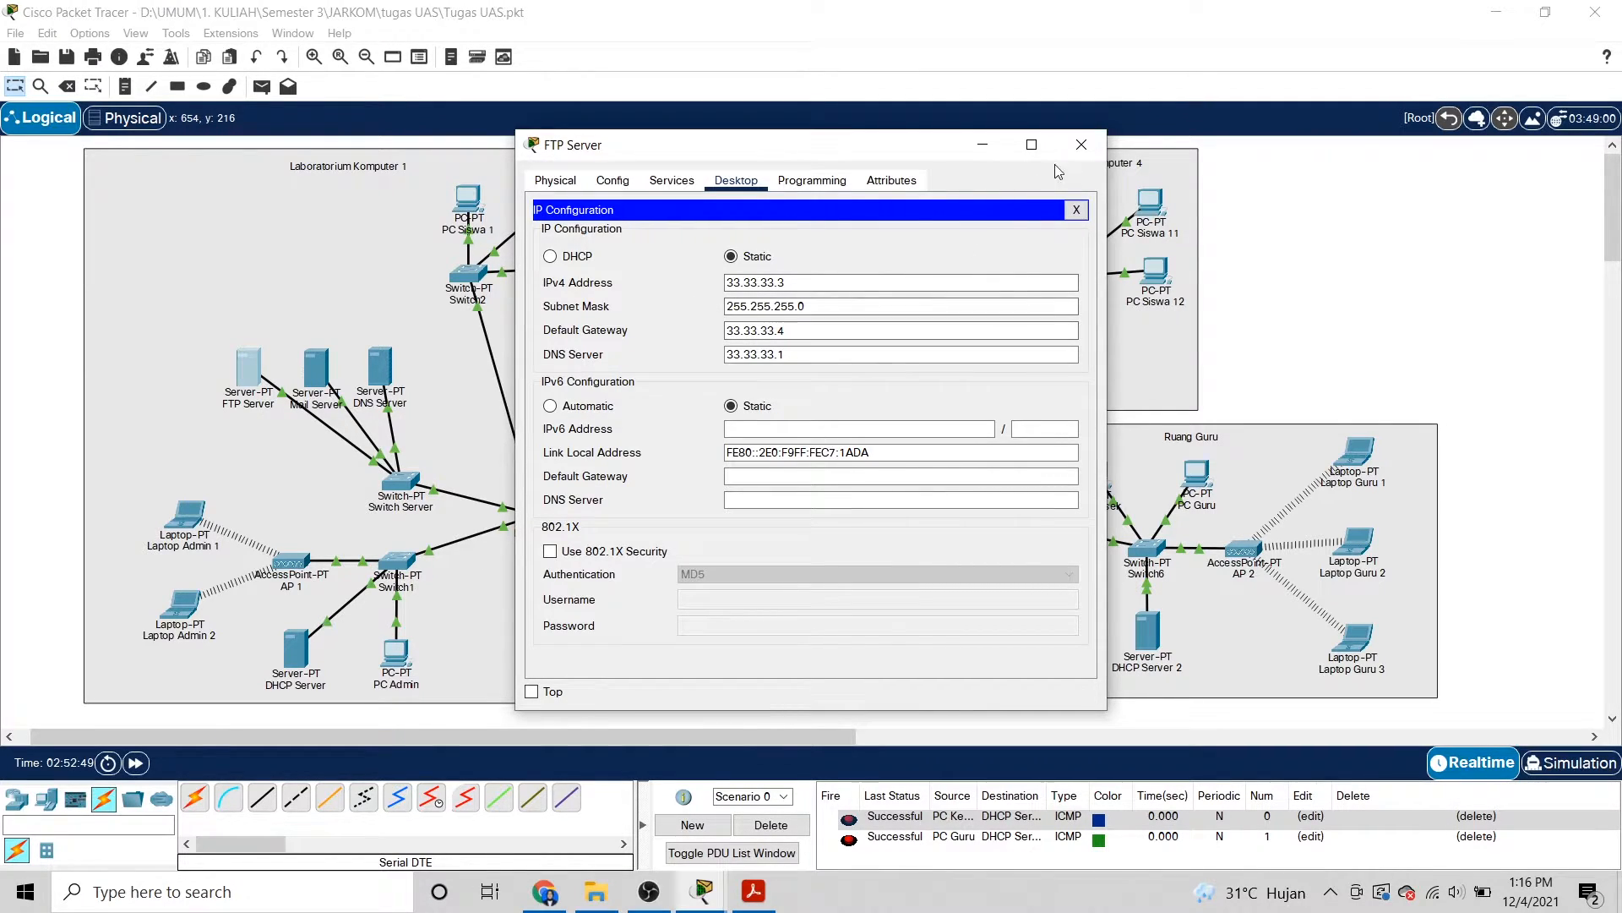
{"action": "left_click", "coordinate": [1082, 151]}
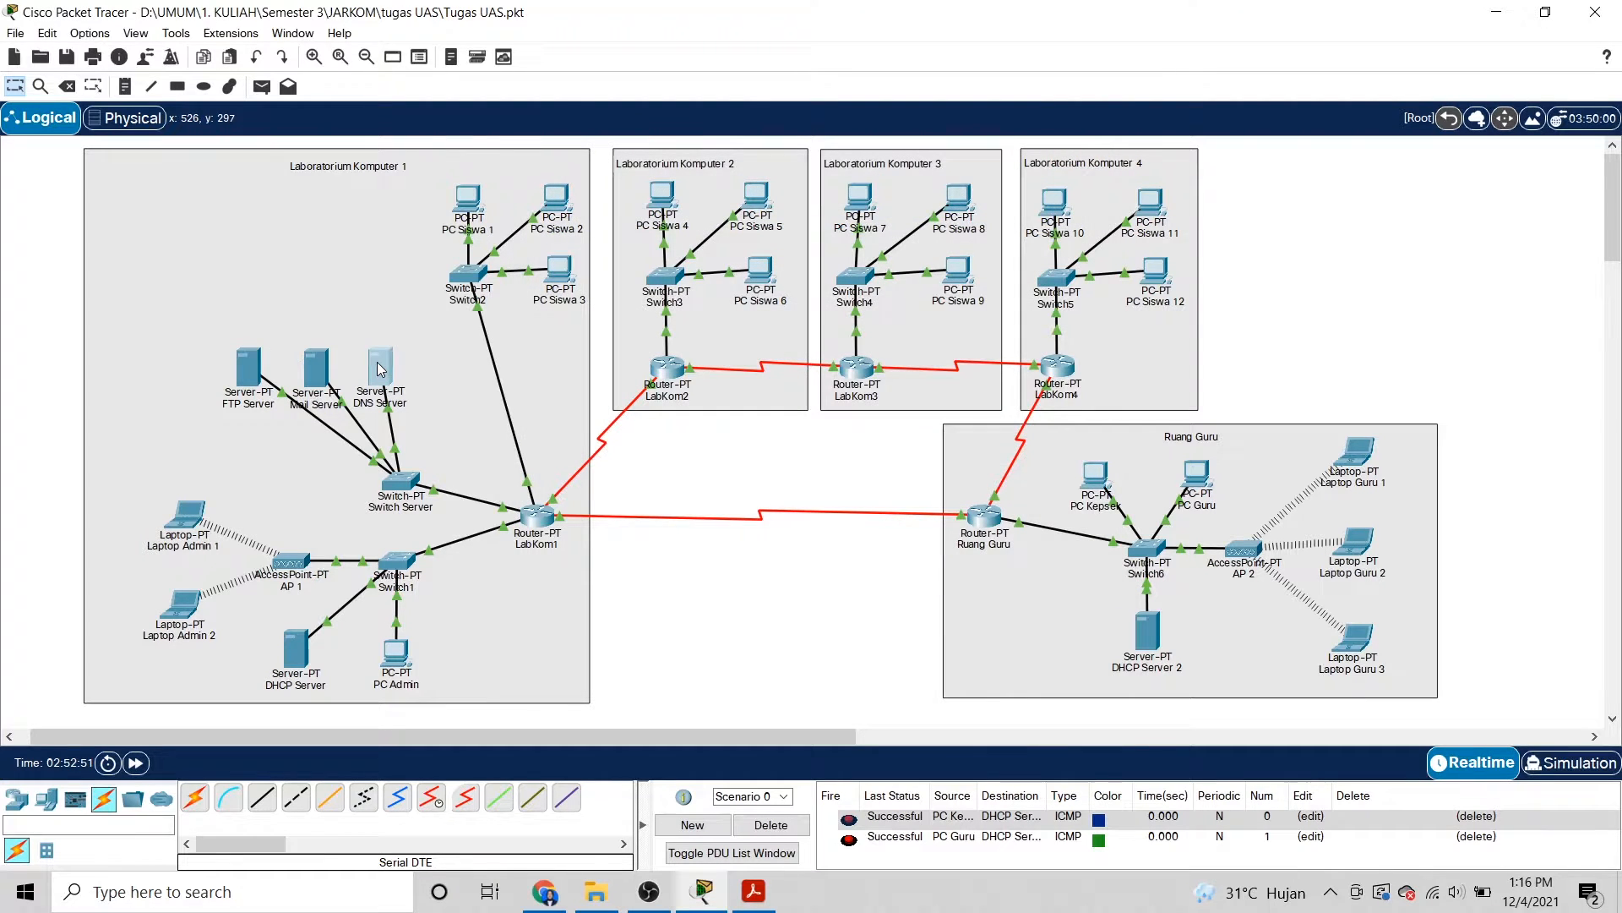
Change the DNS Server's subnet mask to 255.255.255.0 and close its window.
{"action": "left_click", "coordinate": [380, 365]}
{"action": "left_click", "coordinate": [605, 257]}
{"action": "double_click", "coordinate": [804, 306]}
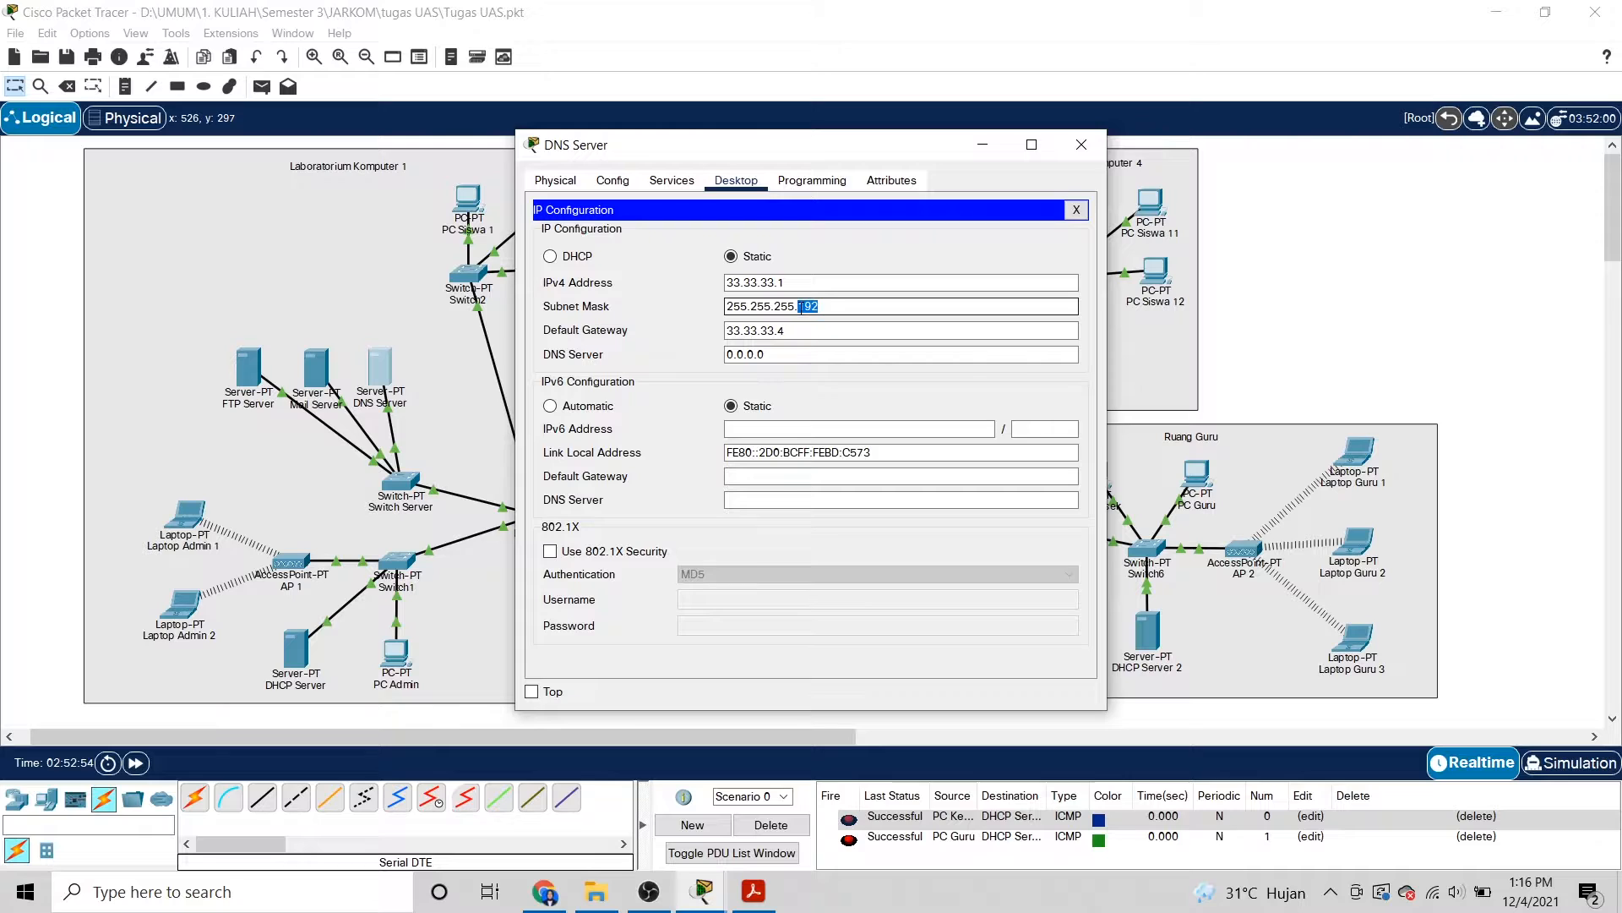
{"action": "type", "text": "0"}
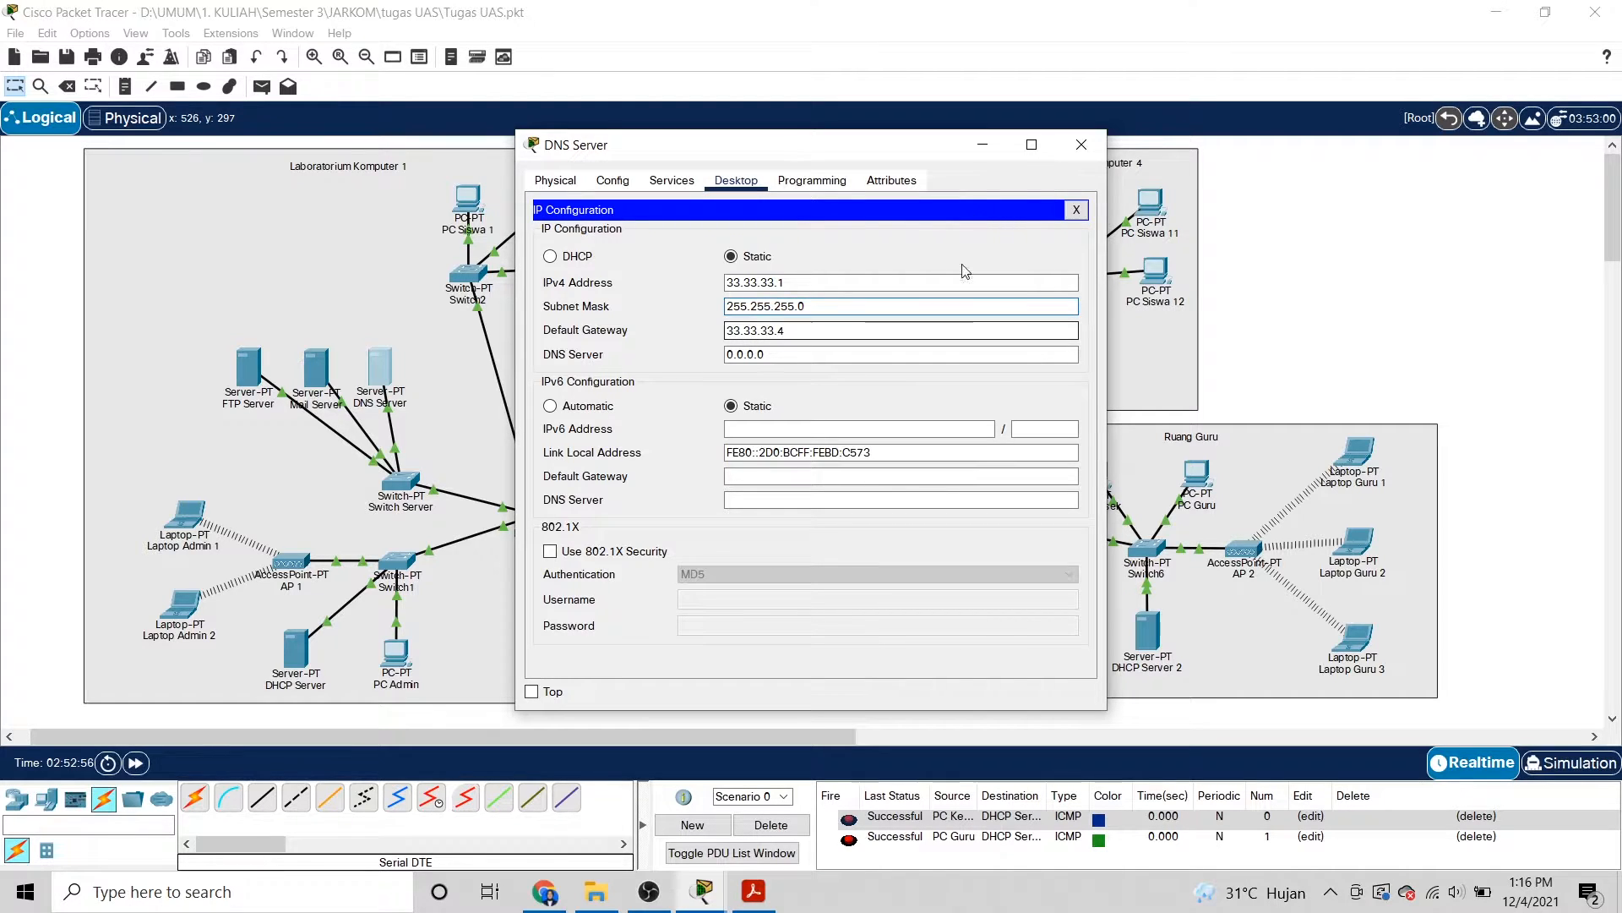
{"action": "left_click", "coordinate": [1082, 146]}
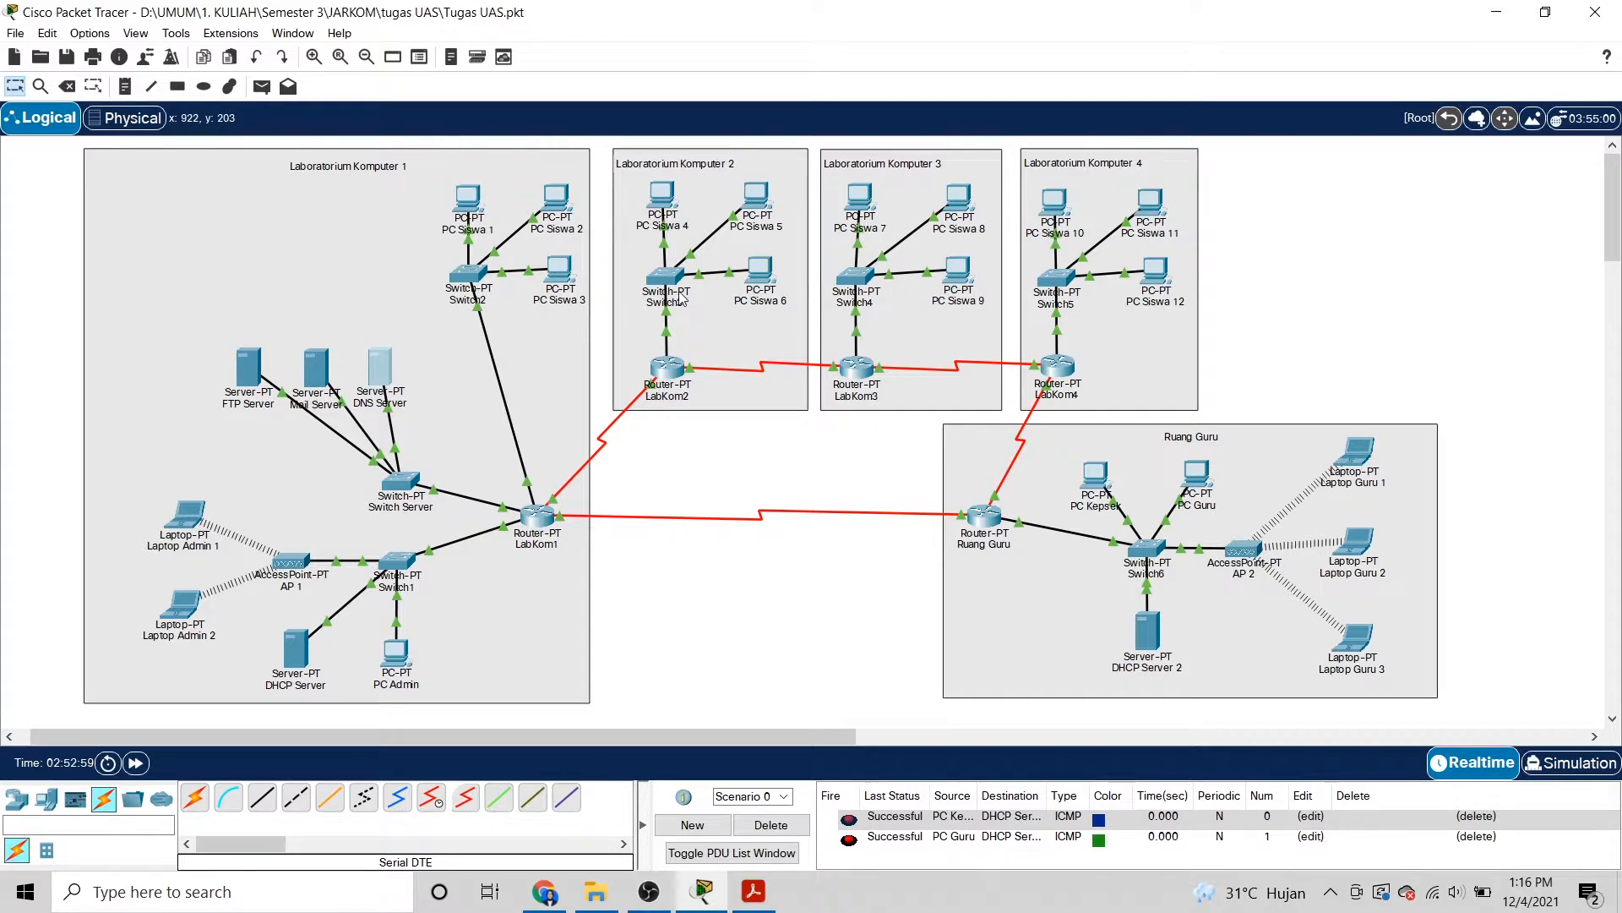
{"action": "left_click", "coordinate": [666, 201]}
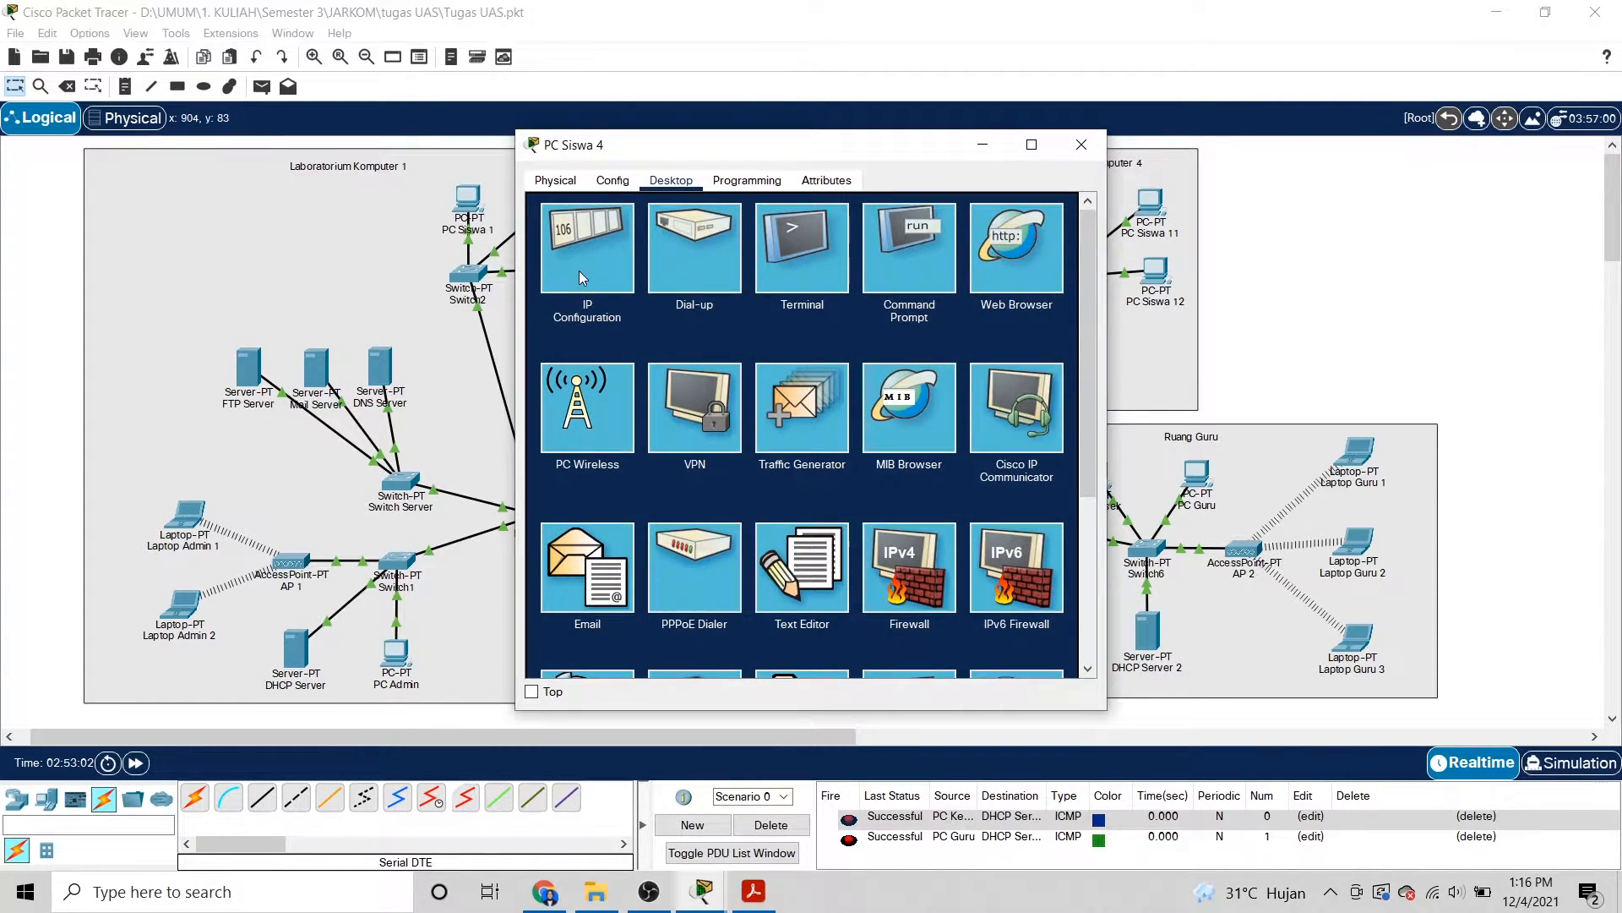
{"action": "left_click", "coordinate": [579, 276]}
{"action": "left_click", "coordinate": [727, 326]}
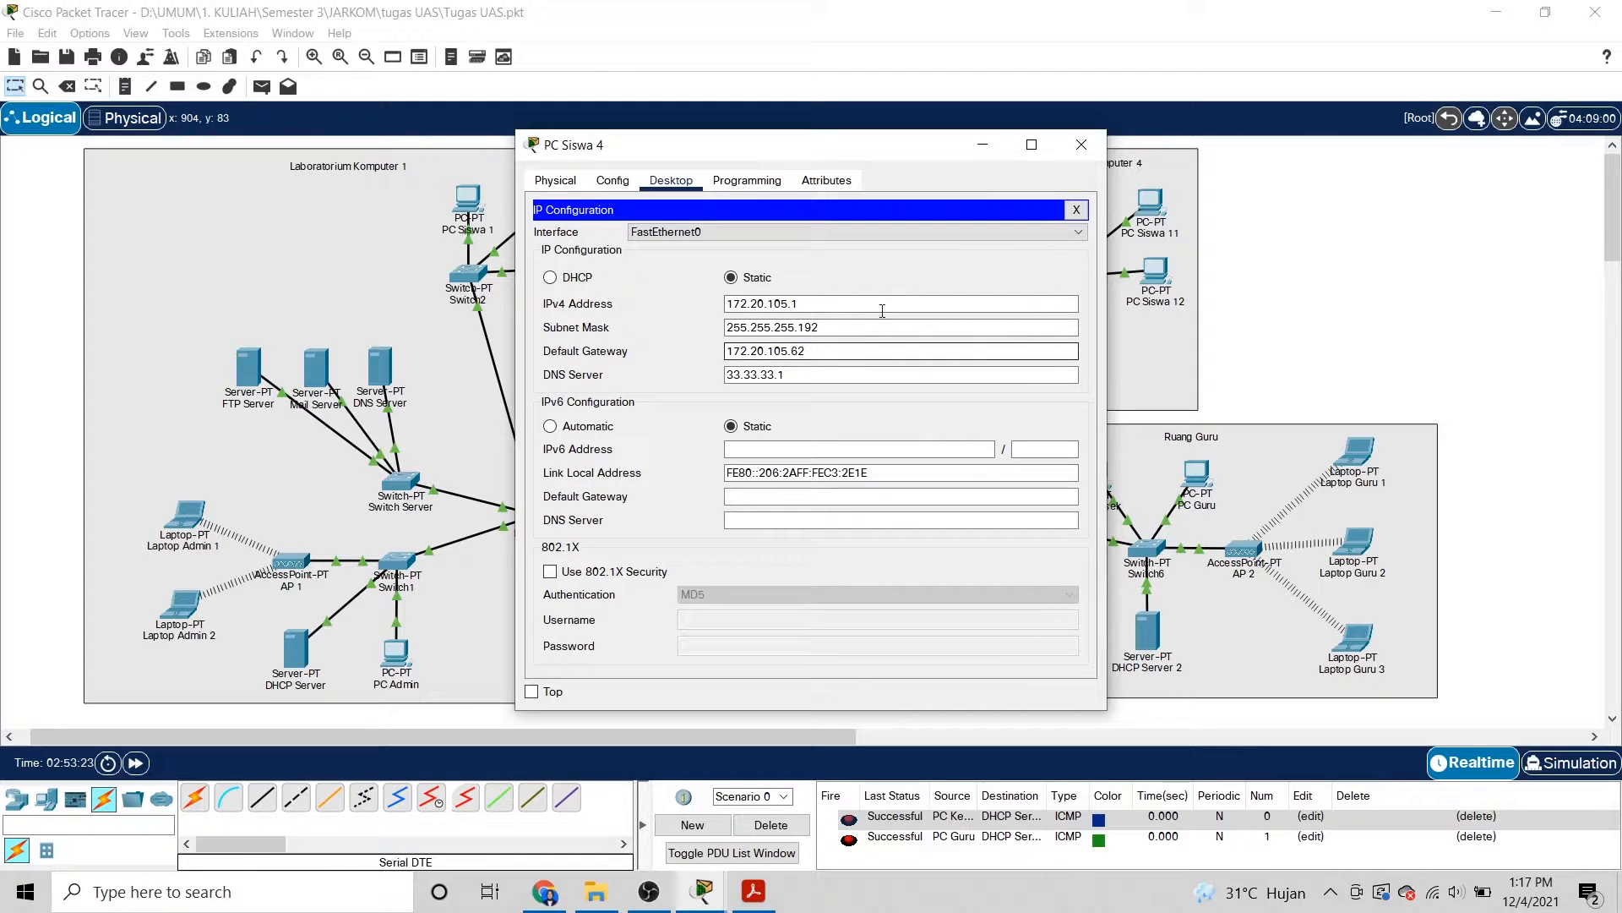
{"action": "left_click", "coordinate": [1078, 144]}
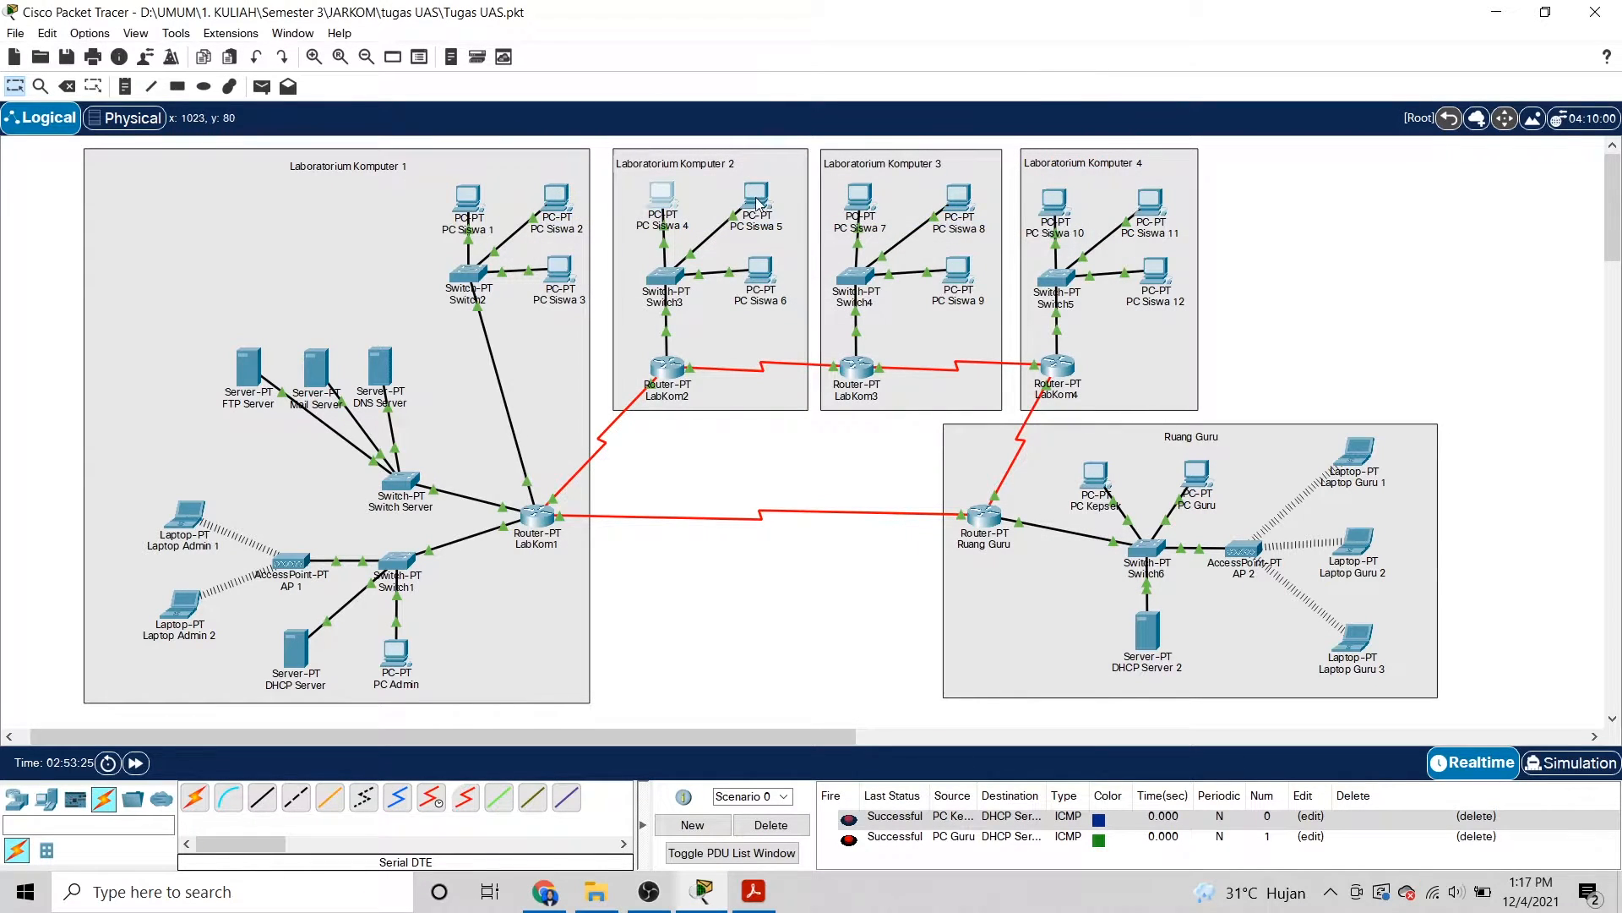
{"action": "left_click", "coordinate": [727, 223]}
{"action": "left_click", "coordinate": [574, 265]}
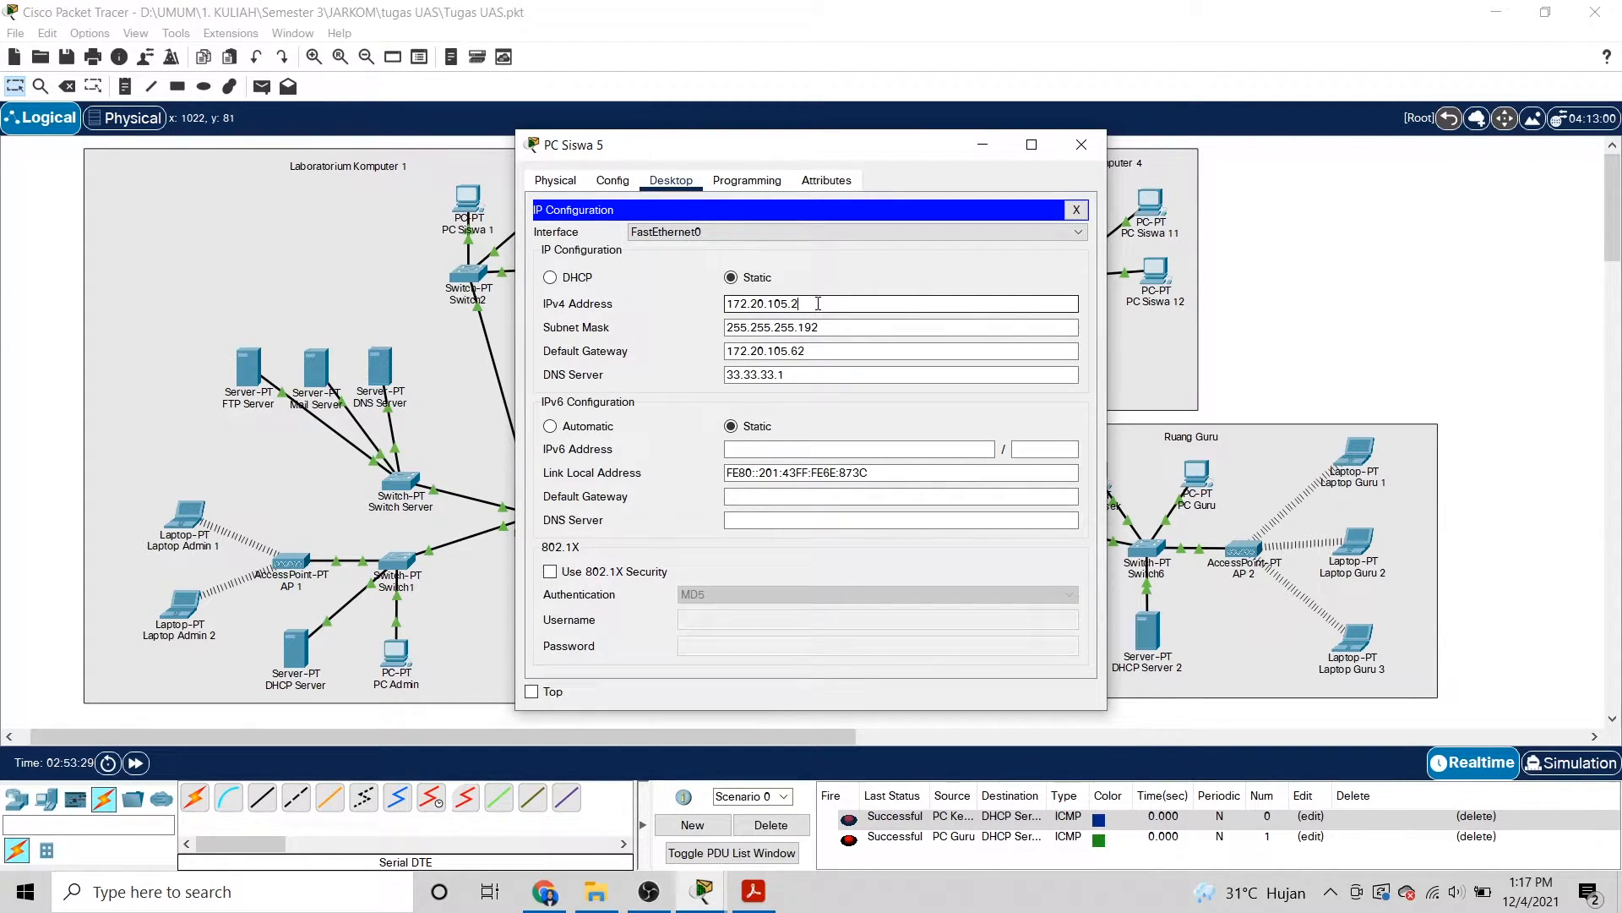
{"action": "left_click", "coordinate": [1074, 149]}
{"action": "left_click", "coordinate": [759, 268]}
{"action": "left_click", "coordinate": [609, 253]}
{"action": "double_click", "coordinate": [794, 303]}
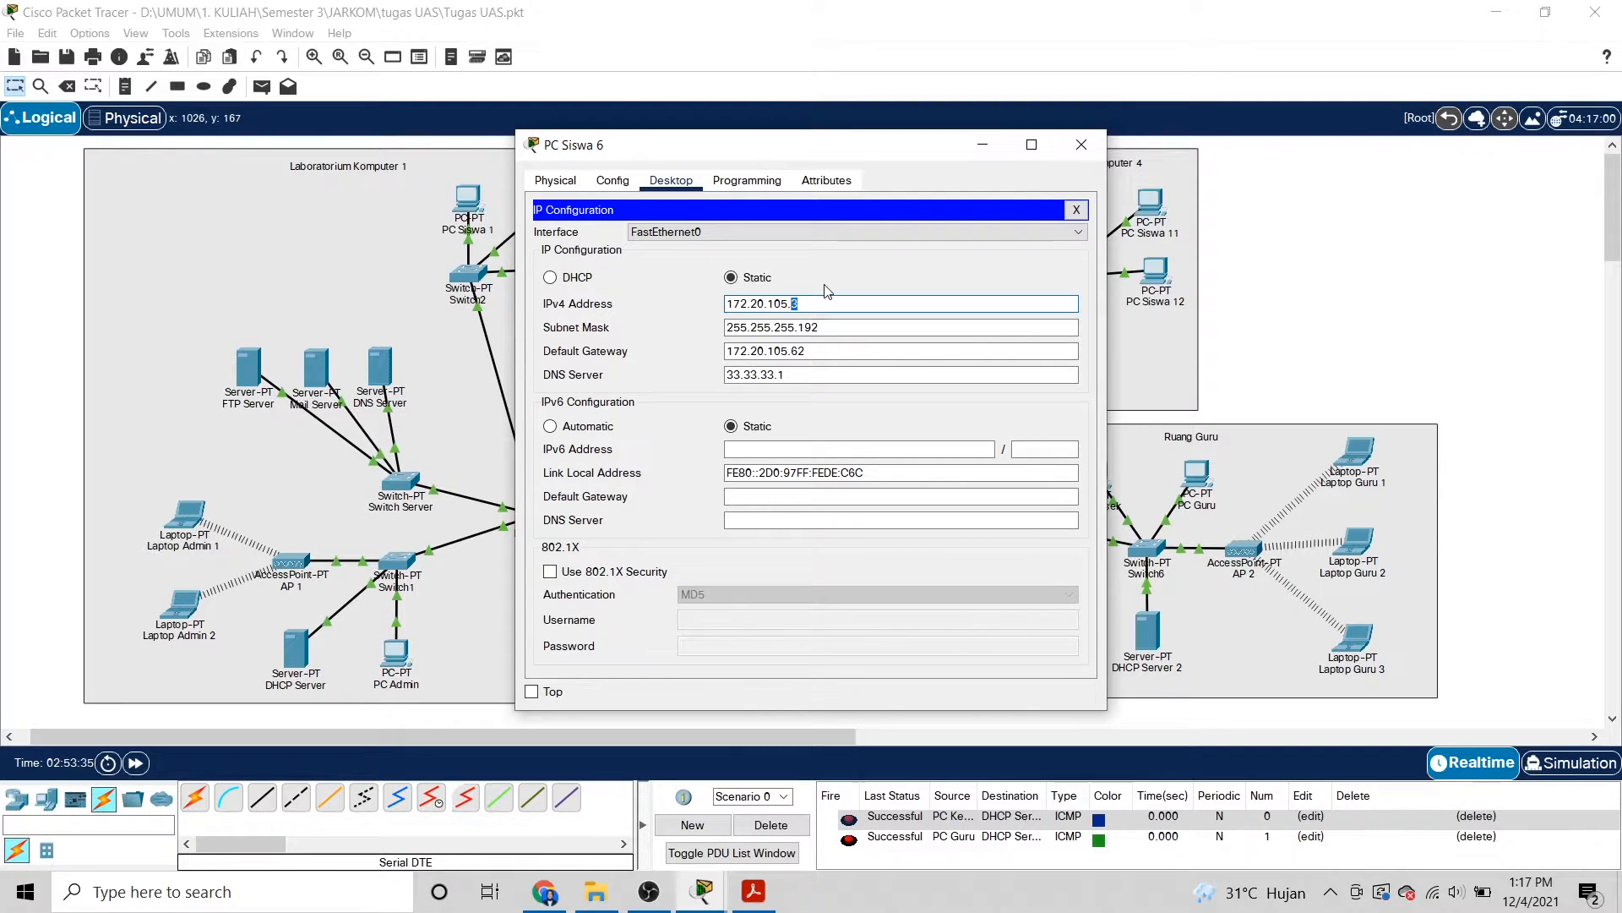
{"action": "left_click", "coordinate": [660, 335]}
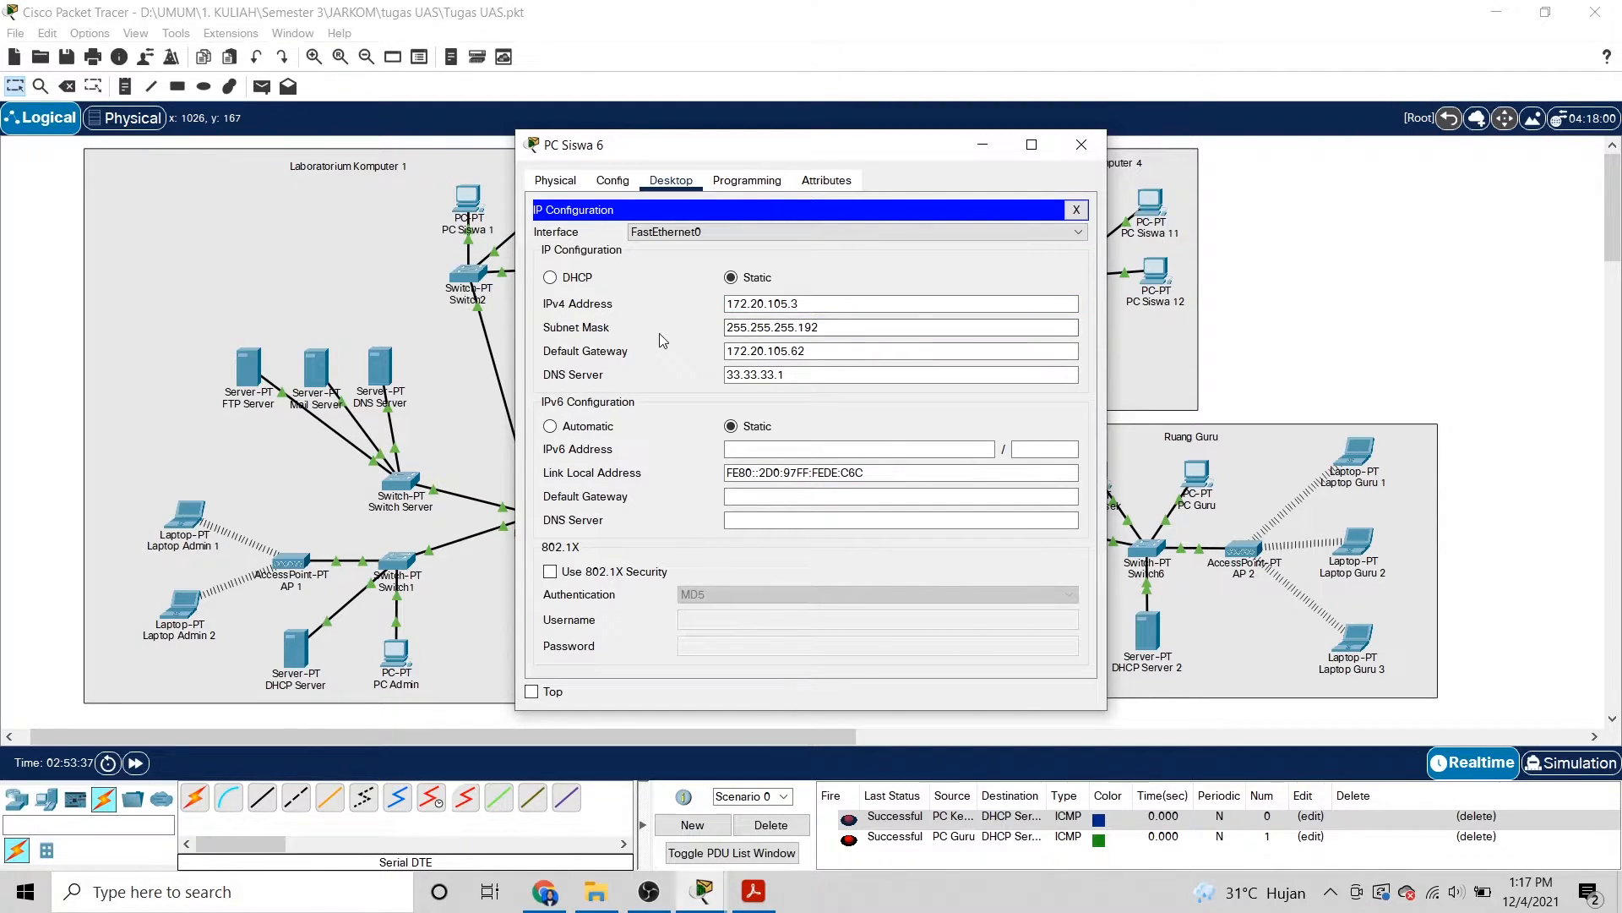
{"action": "left_click", "coordinate": [1079, 143]}
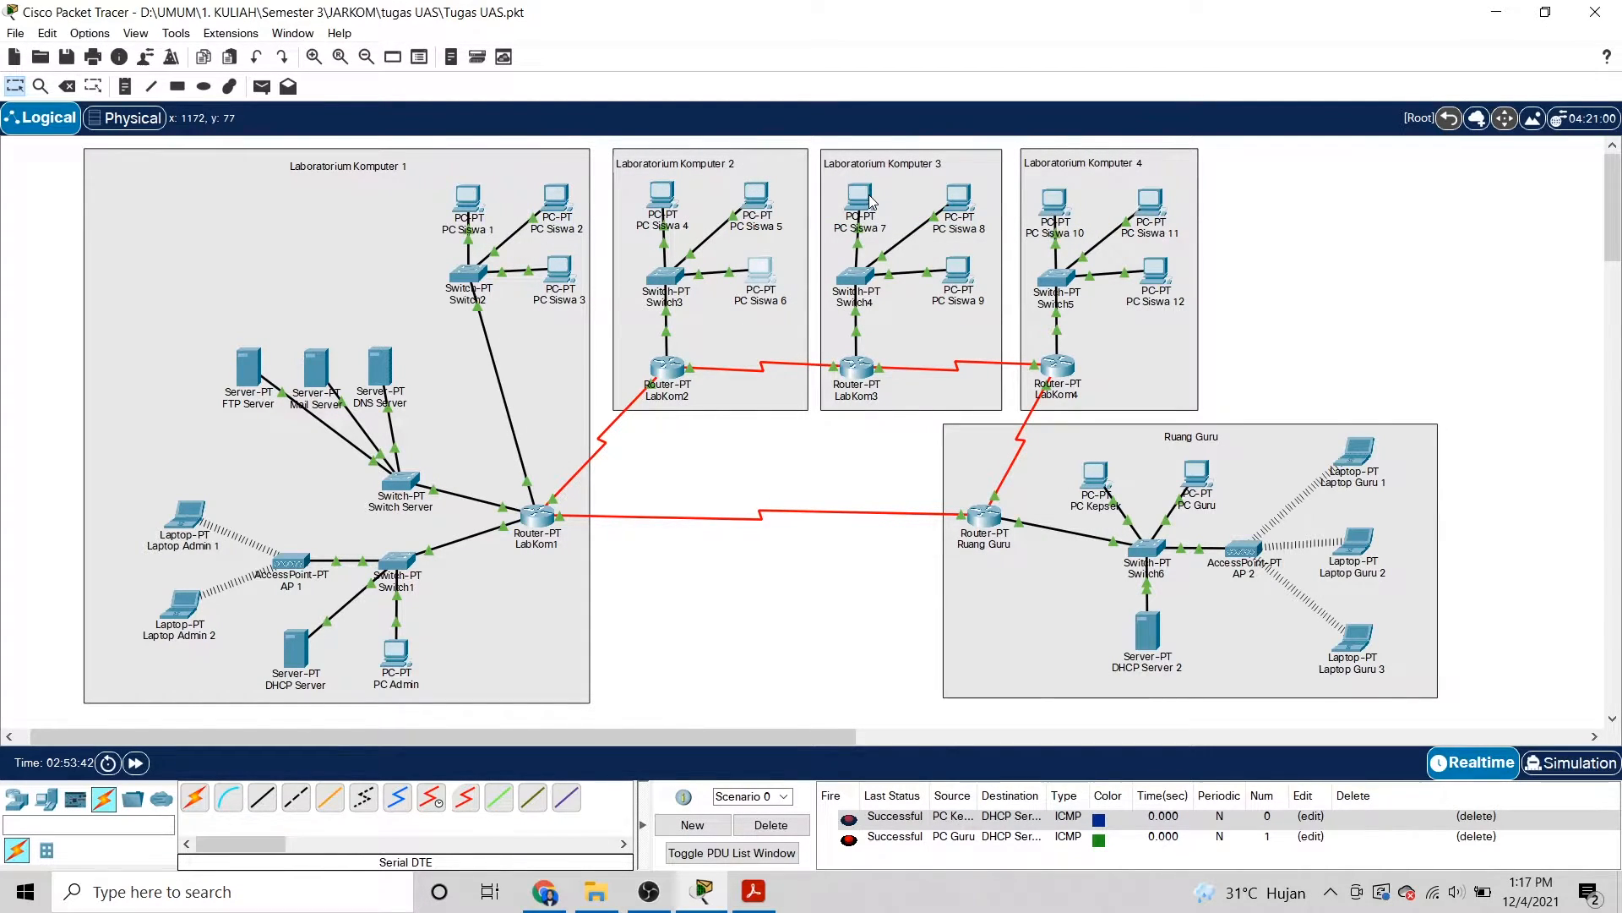
{"action": "left_click", "coordinate": [864, 204]}
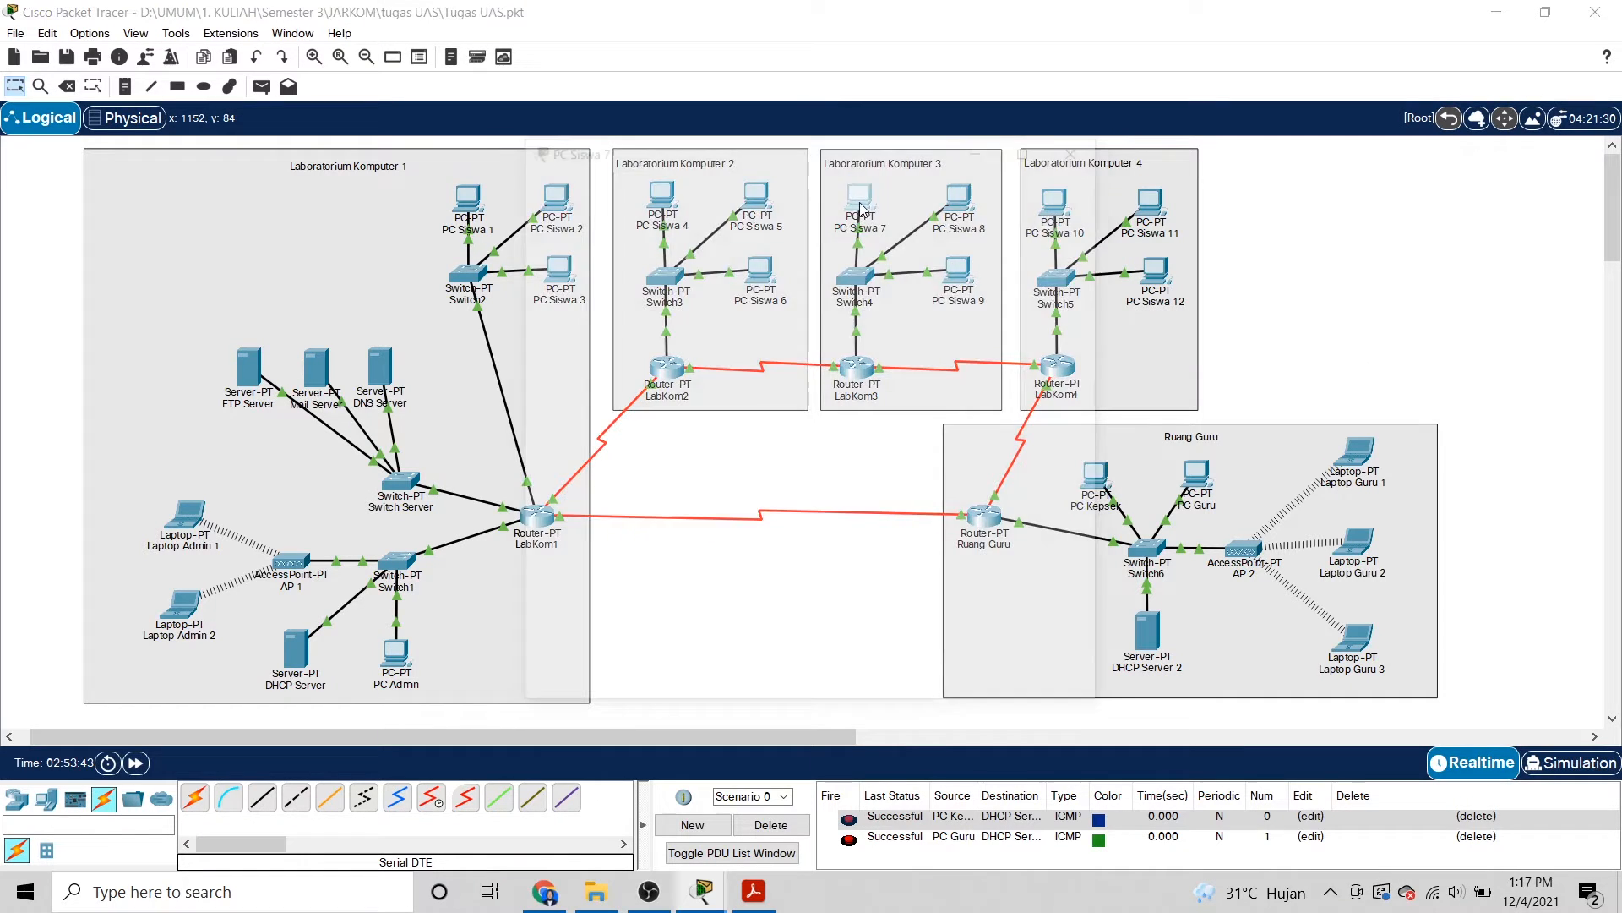
{"action": "left_click", "coordinate": [607, 256]}
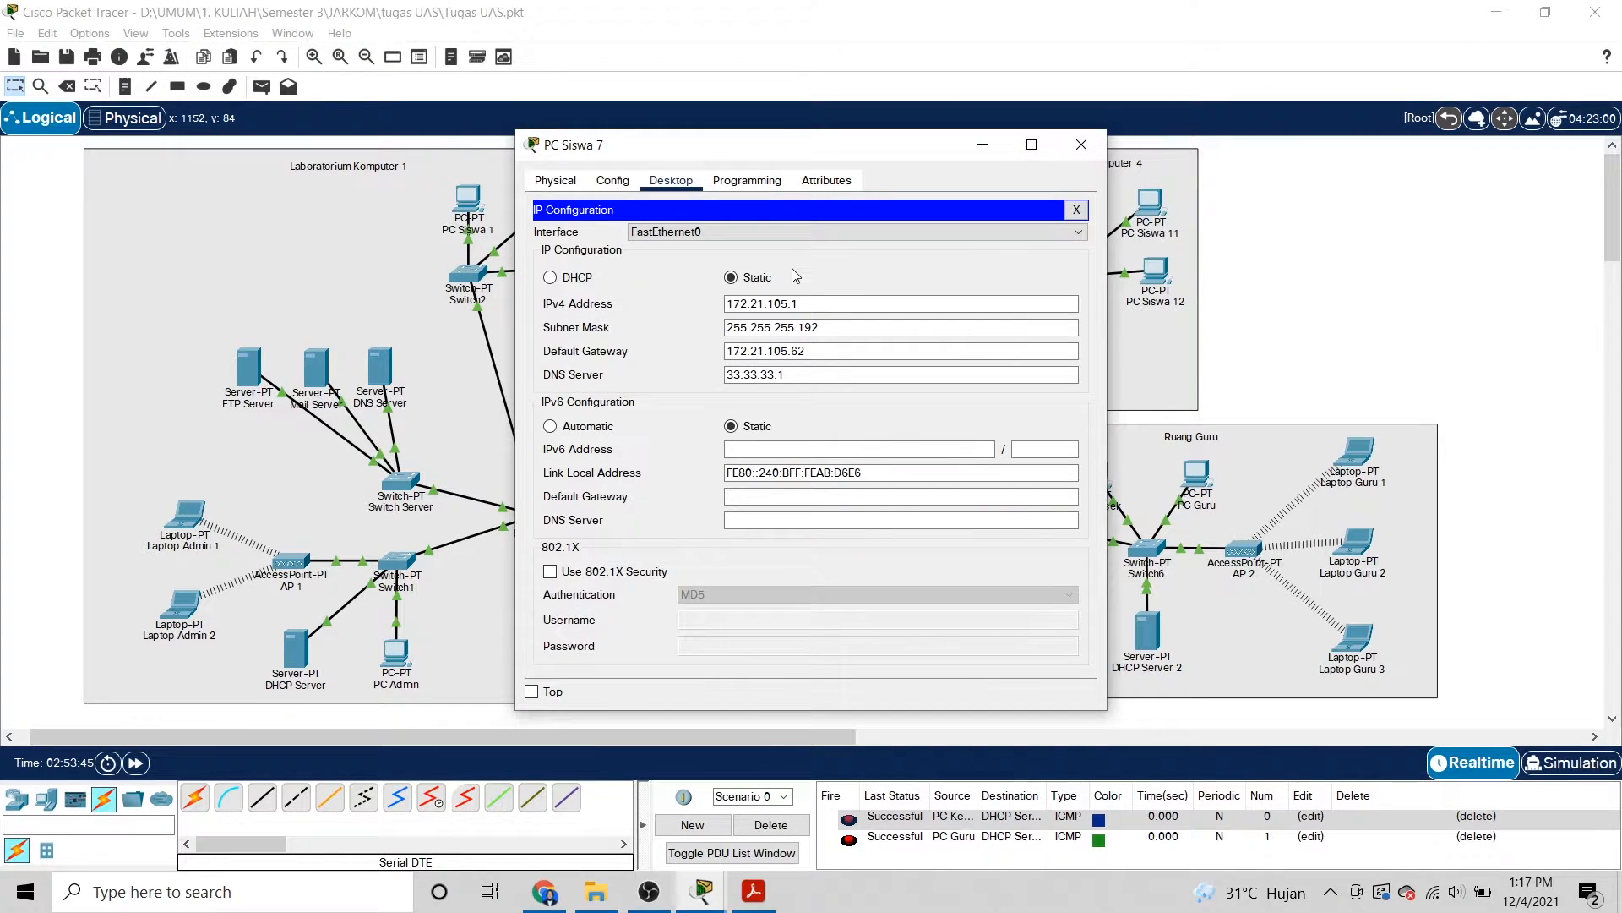
{"action": "left_click", "coordinate": [826, 298]}
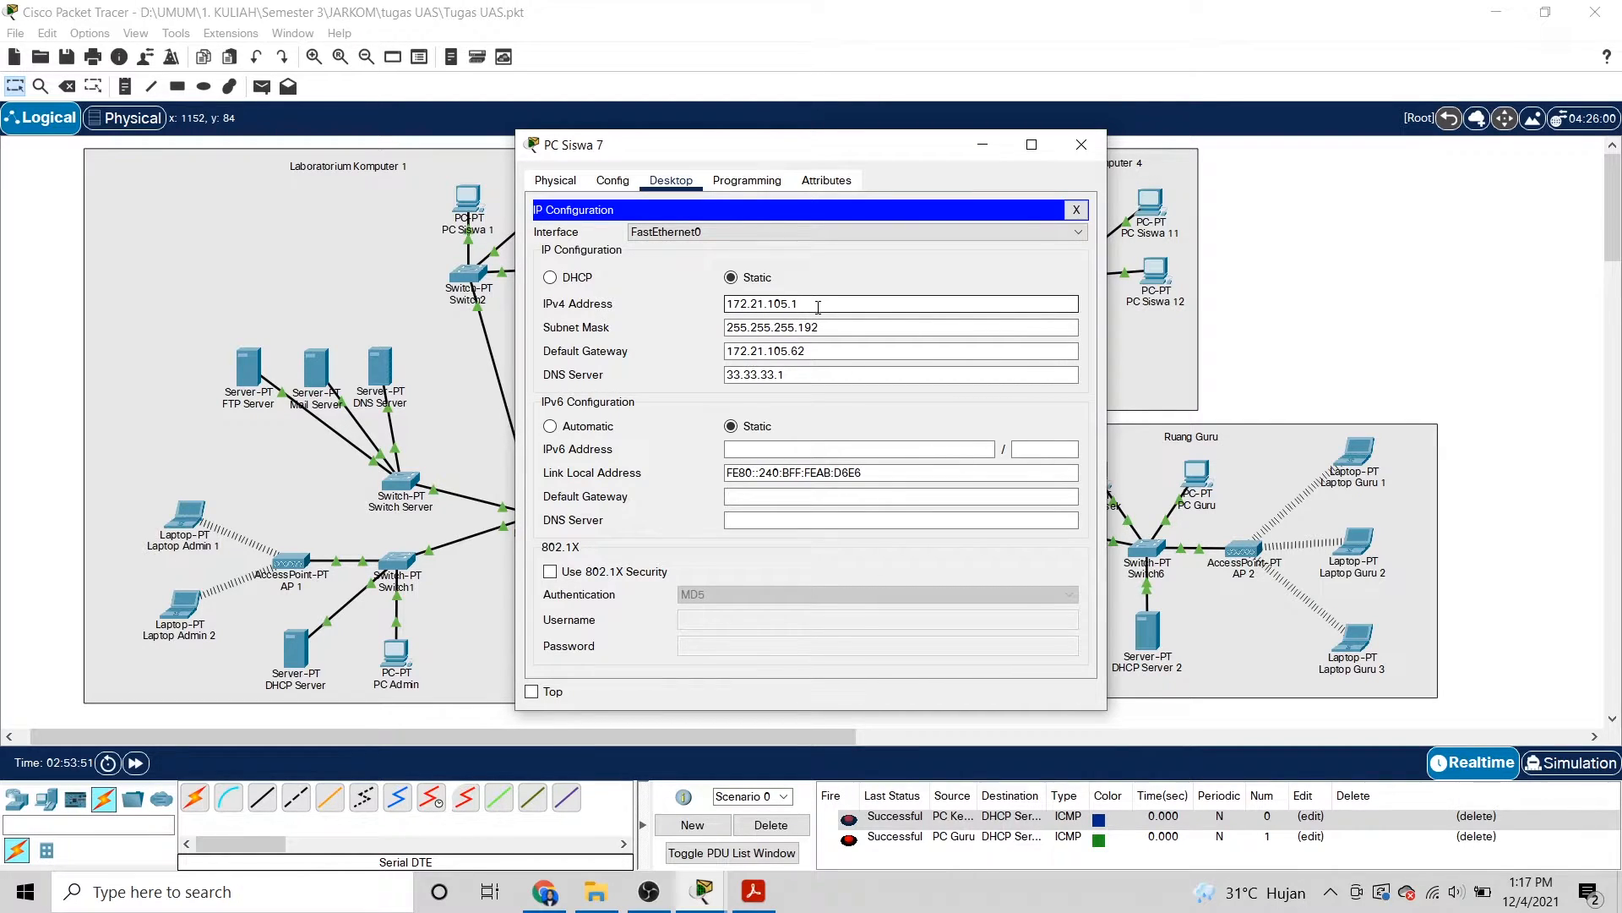
{"action": "left_click", "coordinate": [836, 329]}
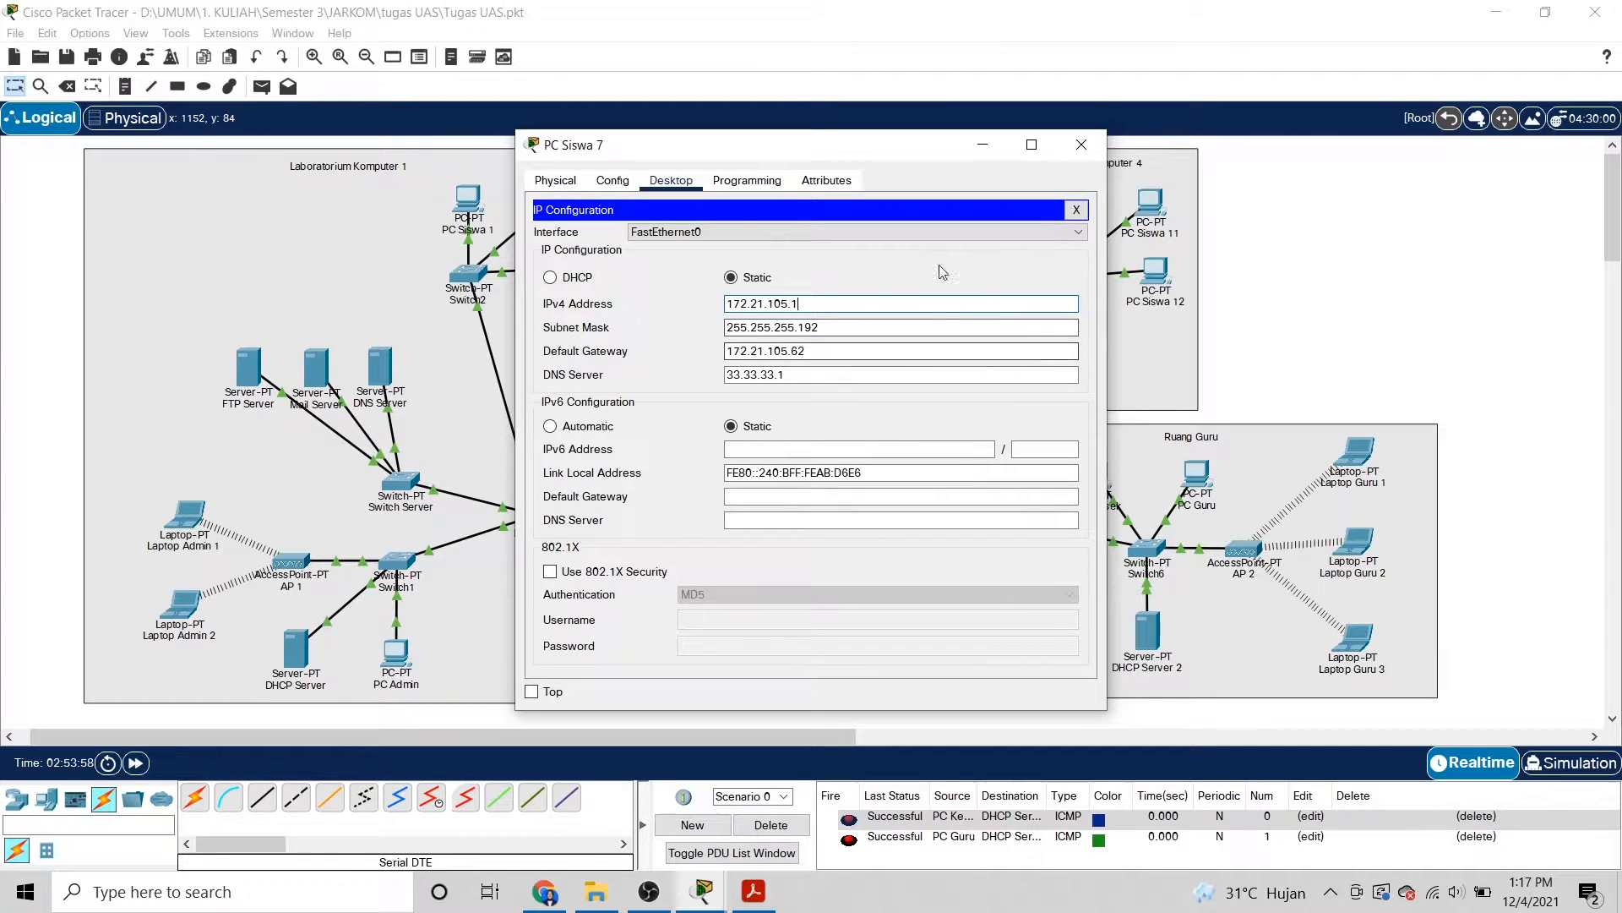
{"action": "left_click", "coordinate": [1098, 144]}
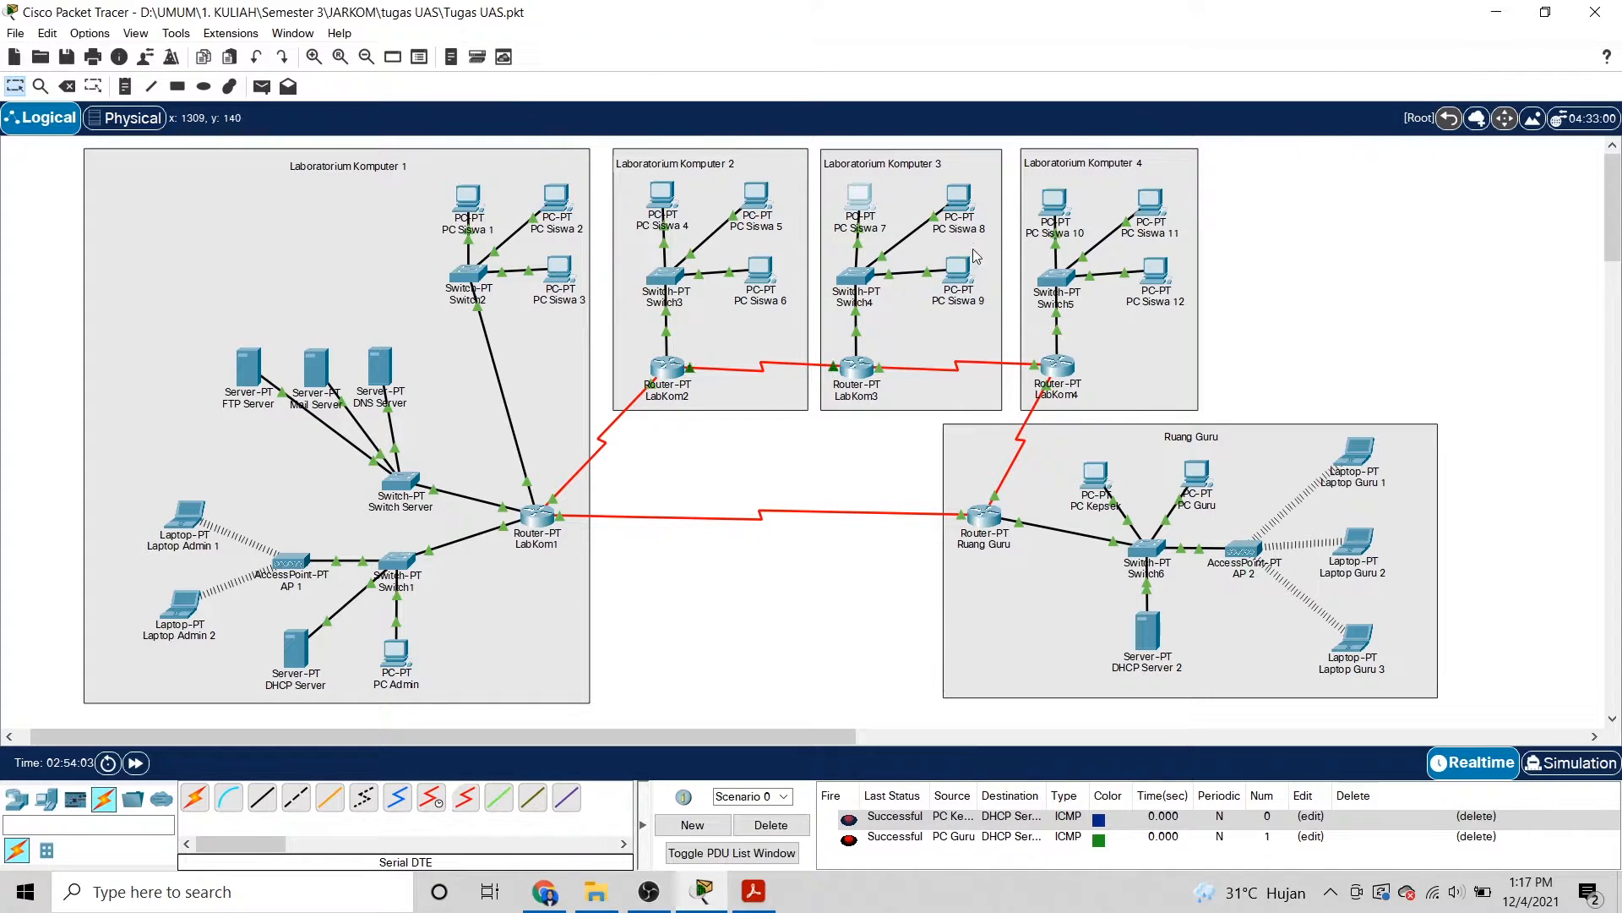
{"action": "left_click", "coordinate": [962, 201]}
{"action": "left_click", "coordinate": [600, 272]}
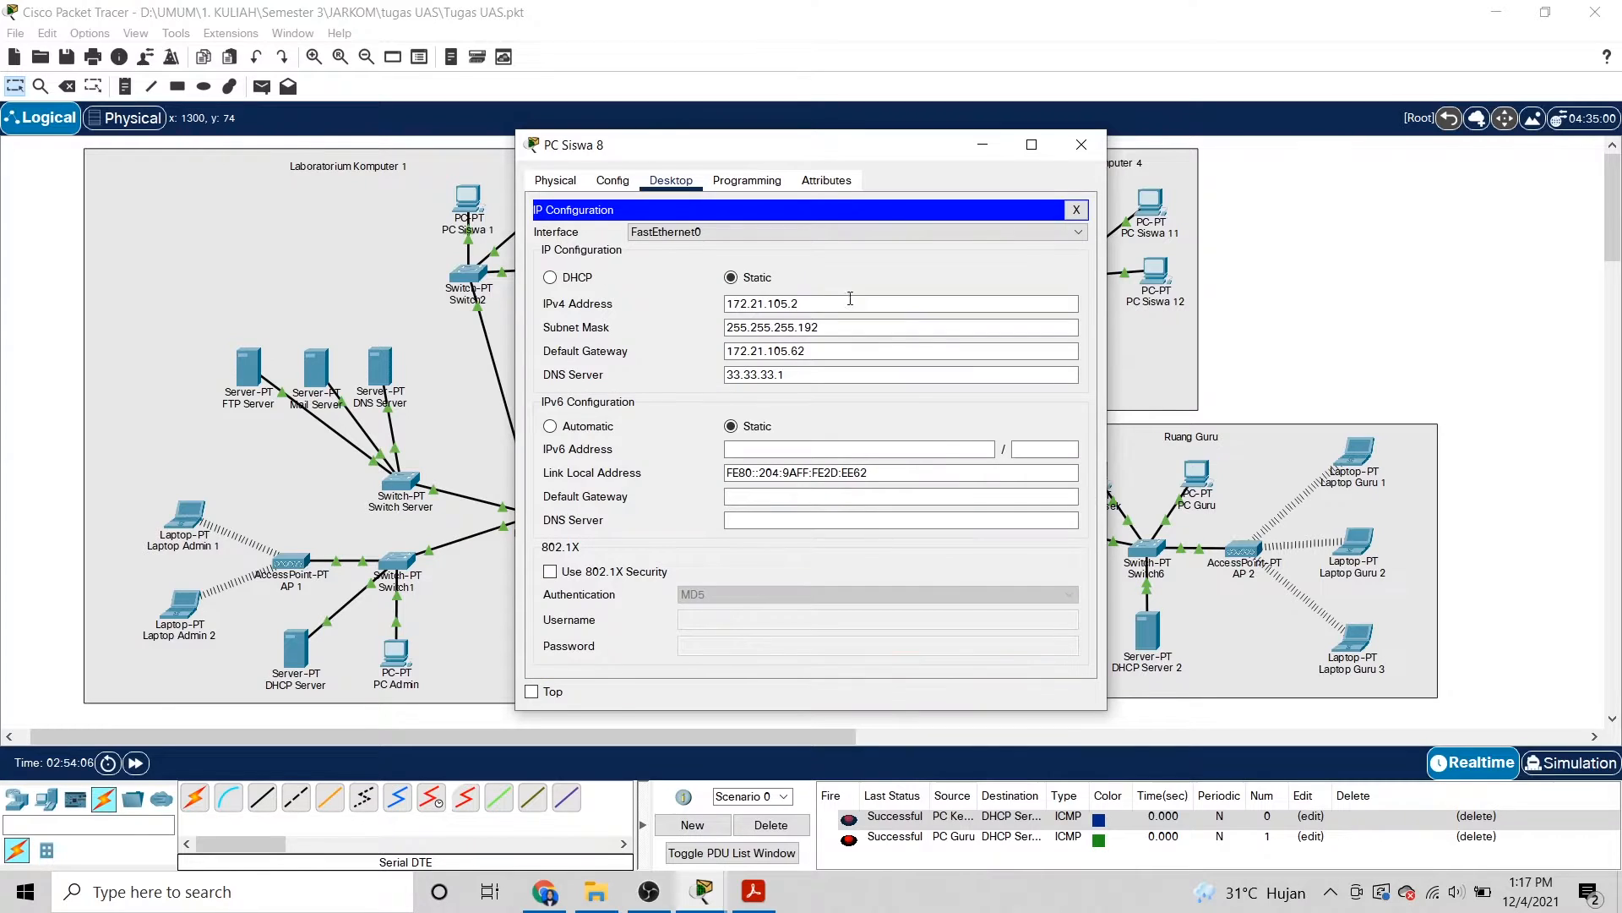
{"action": "left_click", "coordinate": [807, 304]}
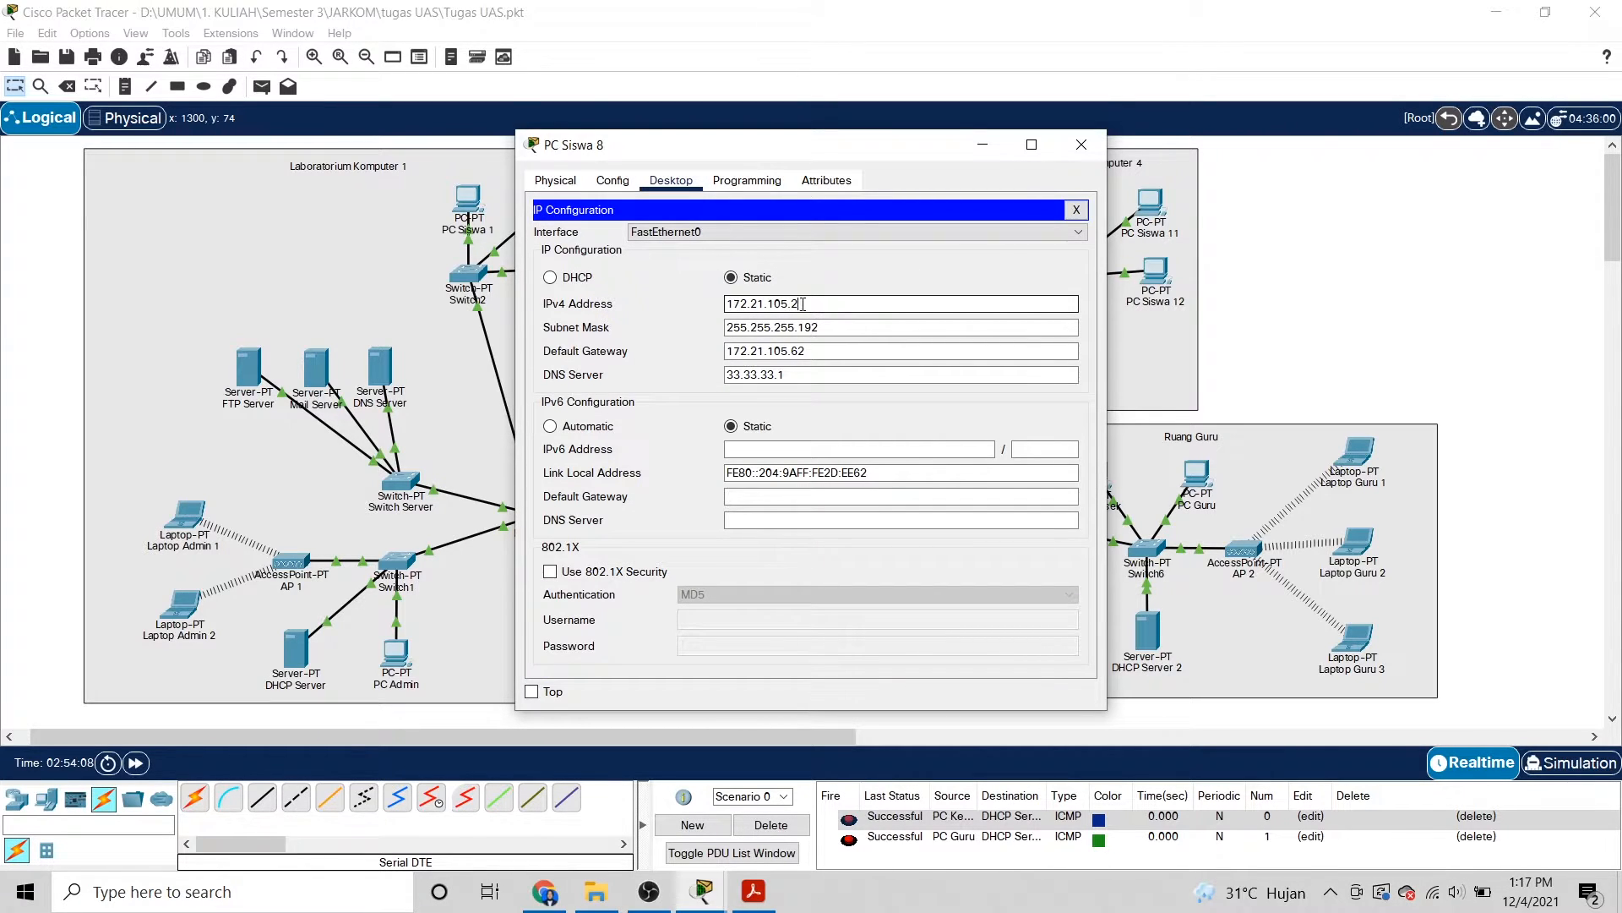
{"action": "left_click", "coordinate": [1082, 144]}
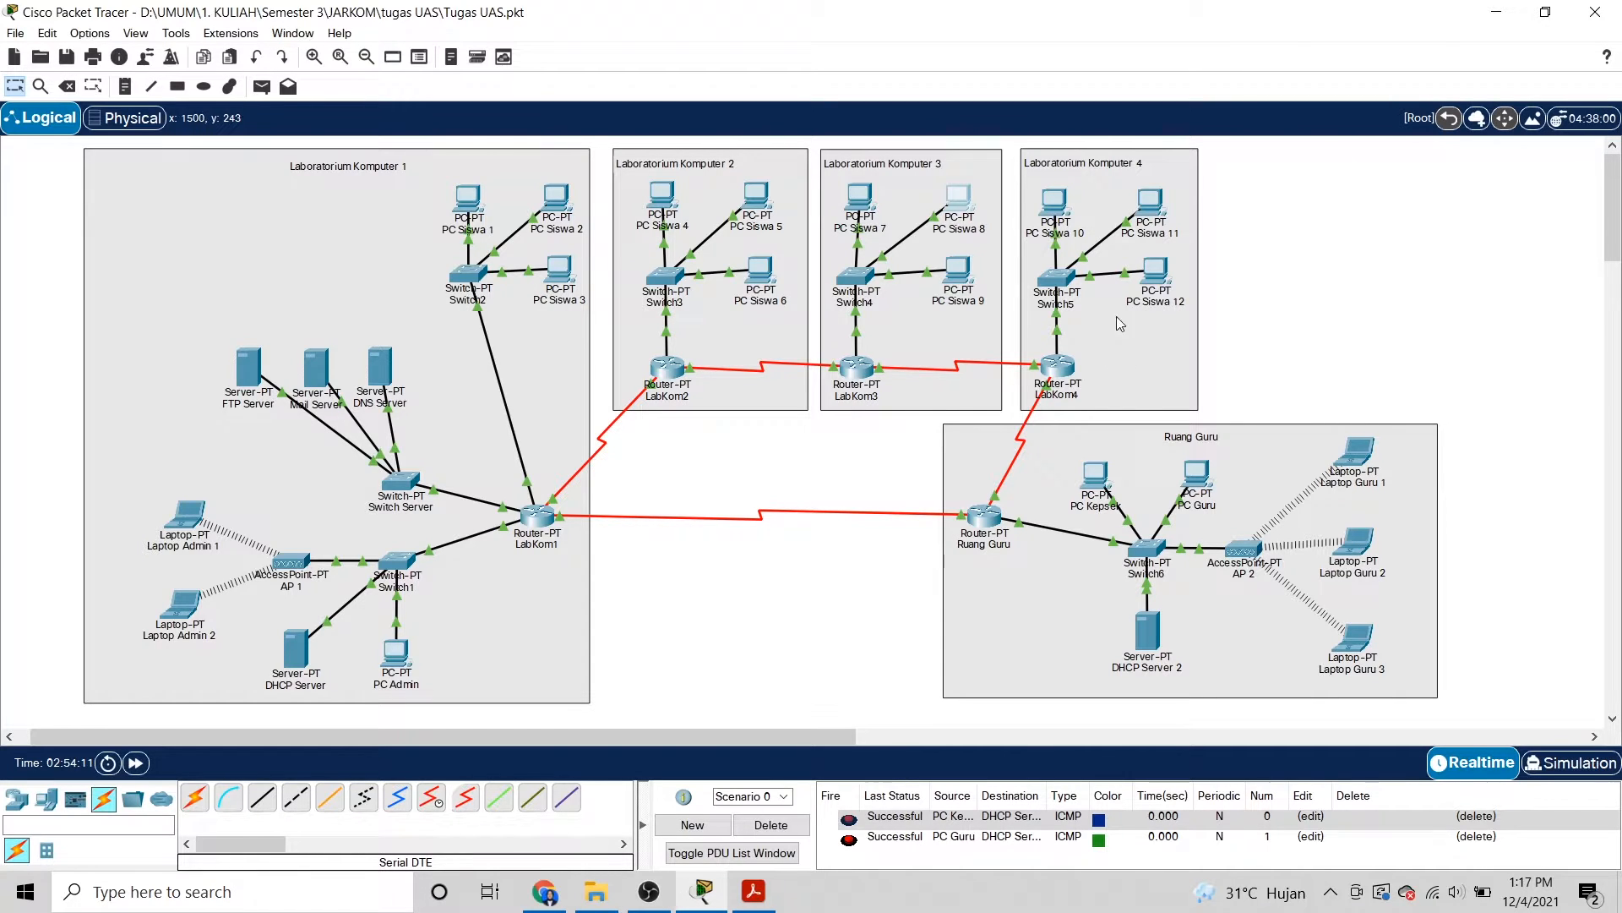
{"action": "left_click", "coordinate": [1054, 218]}
{"action": "left_click", "coordinate": [586, 243]}
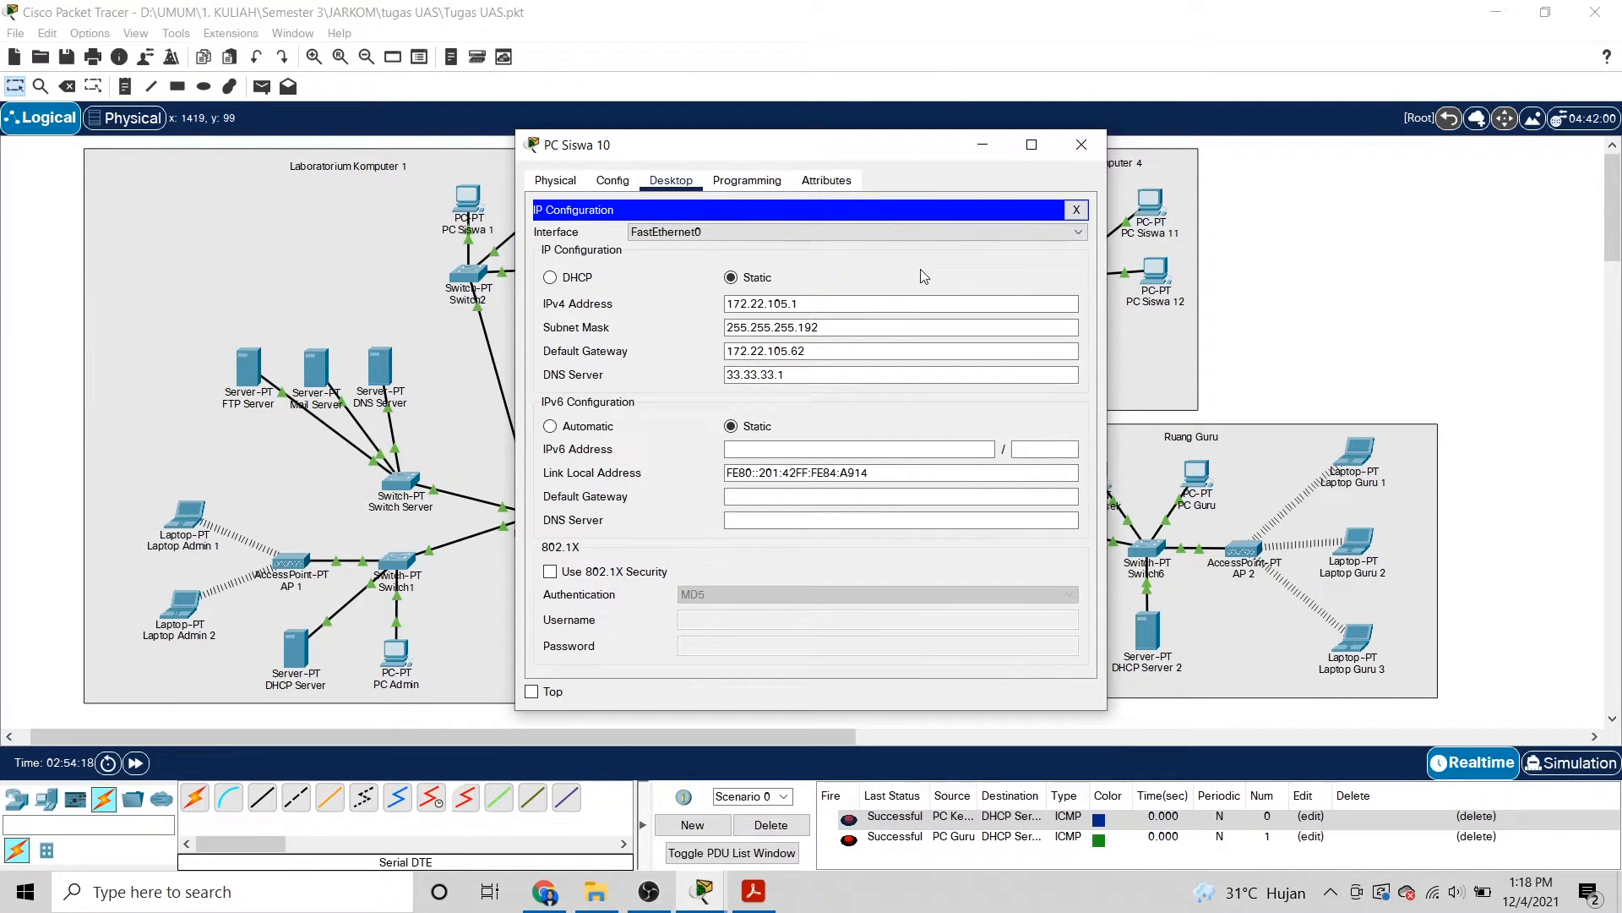
{"action": "left_click", "coordinate": [805, 303]}
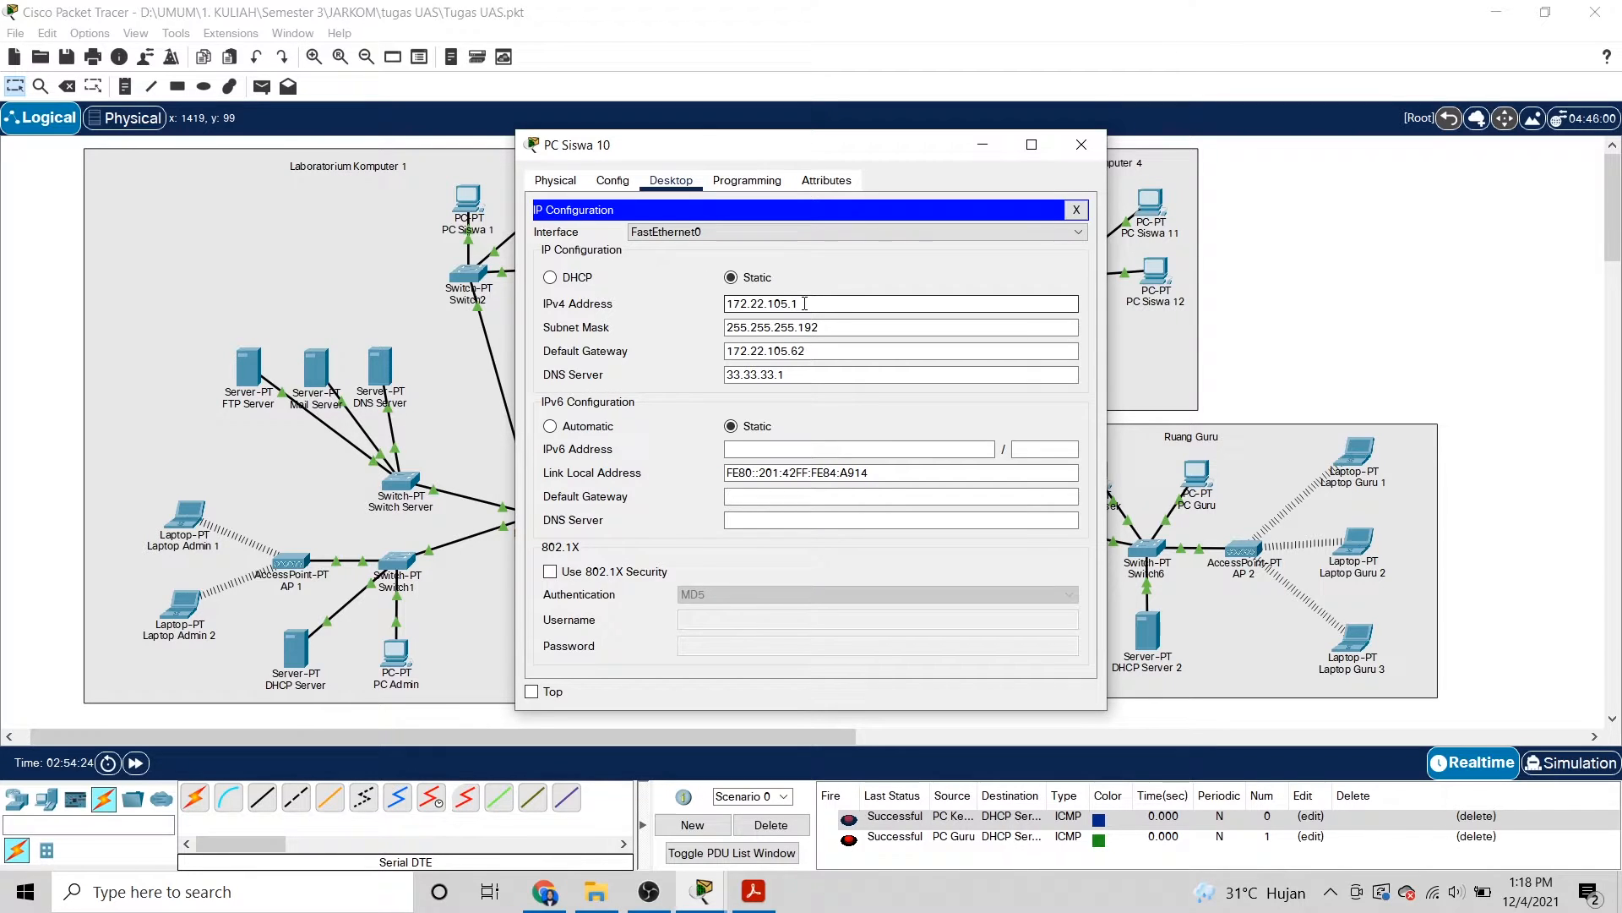
{"action": "key", "text": "Tab"}
{"action": "key", "text": "Tab"}
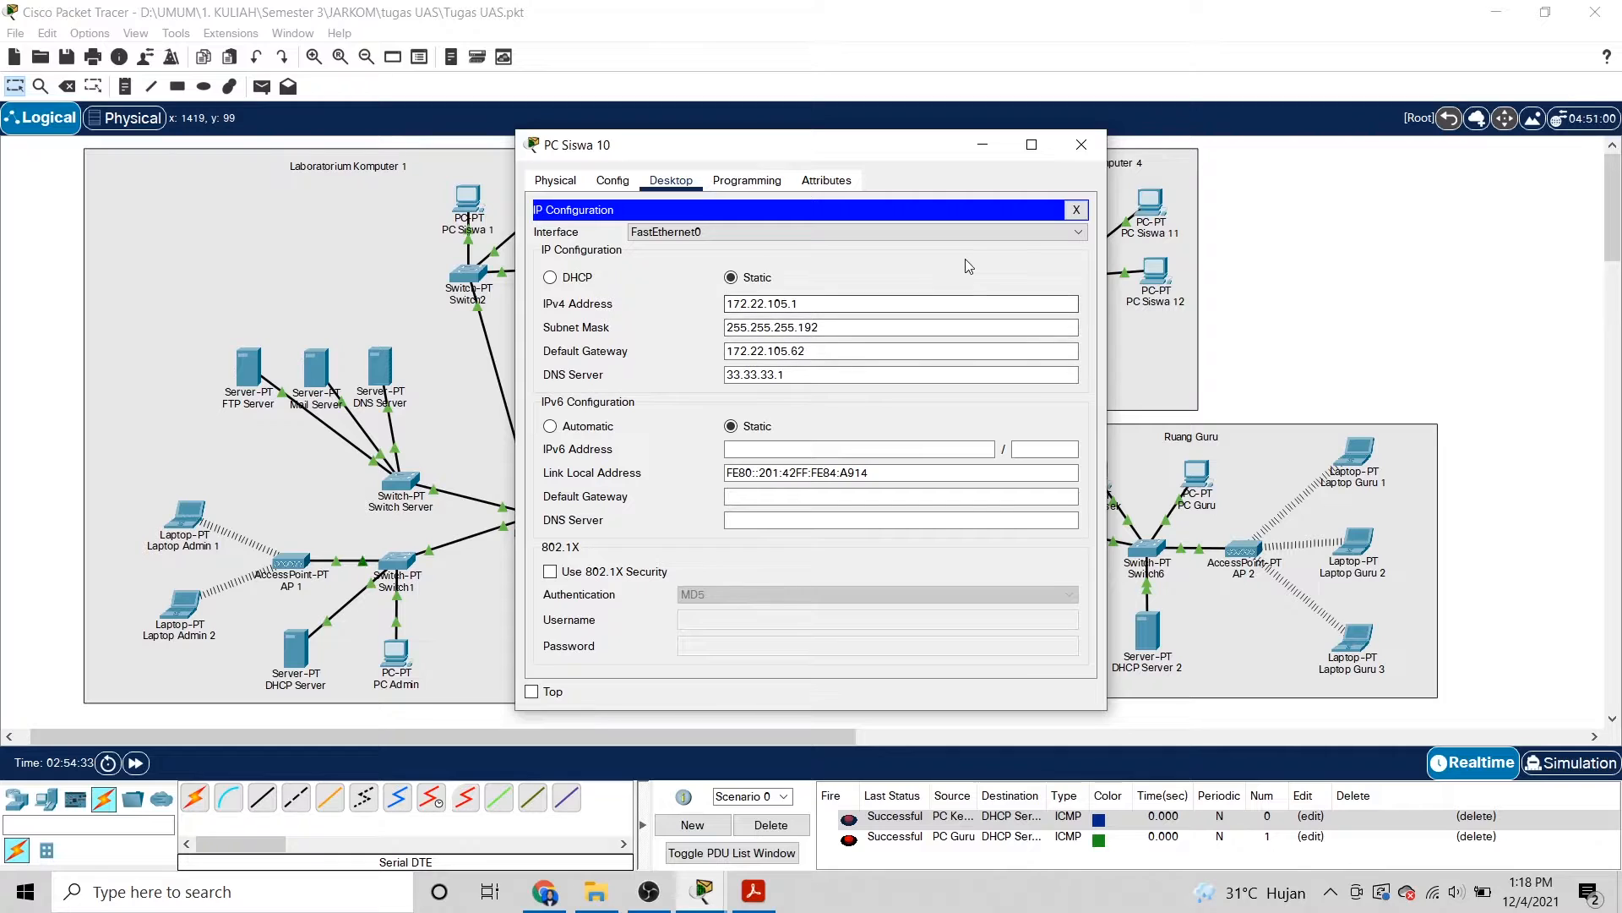
{"action": "left_click", "coordinate": [1082, 144]}
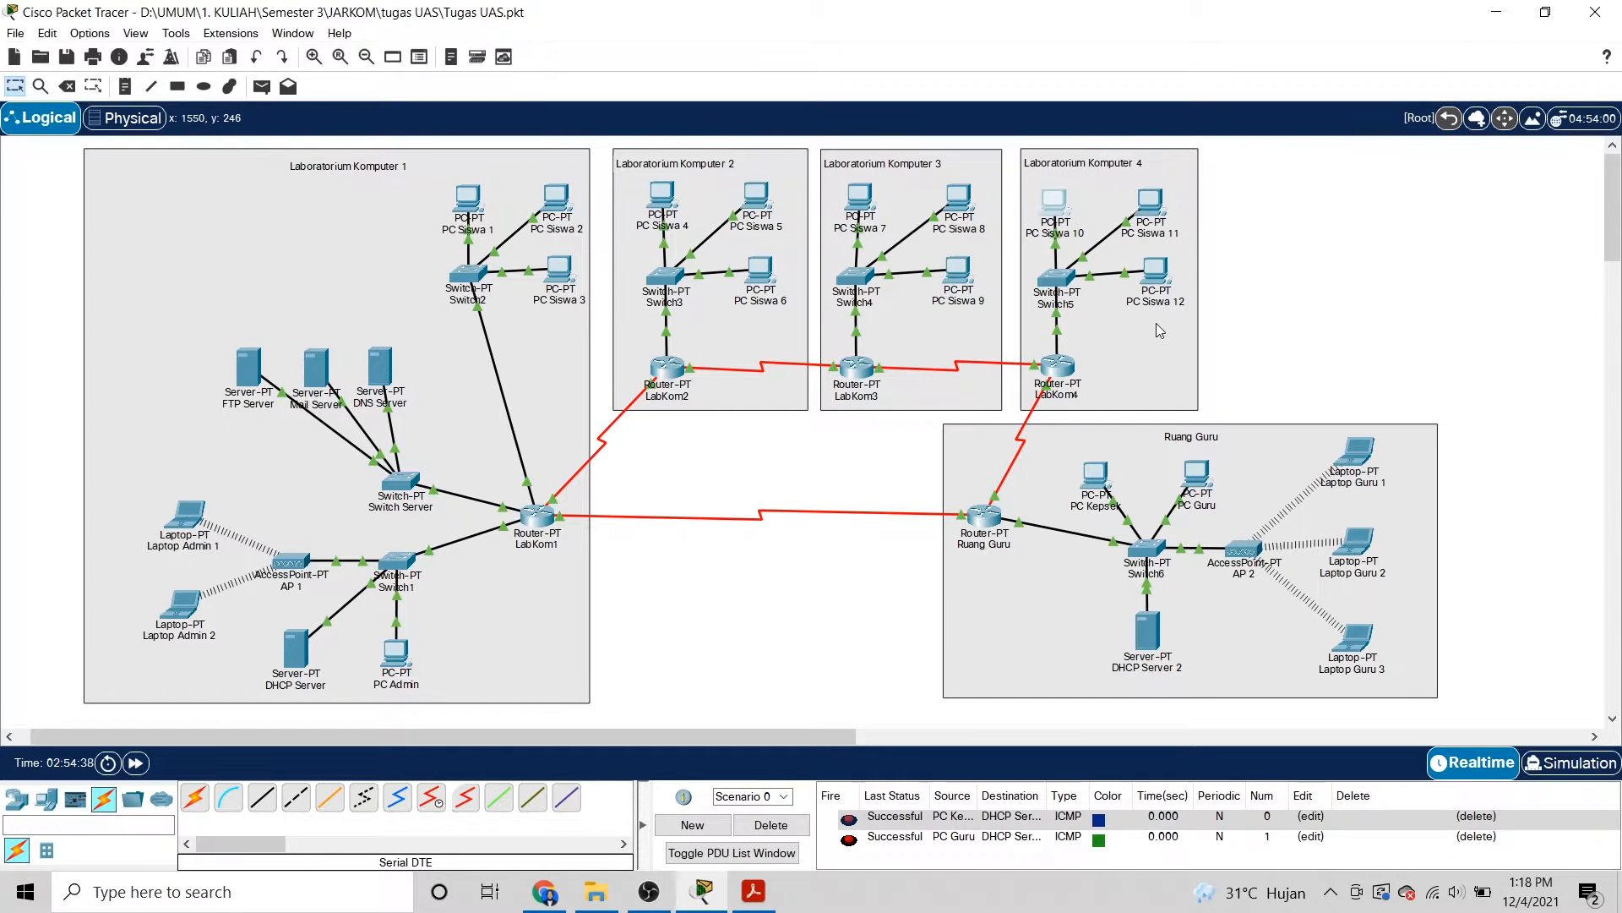
{"action": "left_click", "coordinate": [1157, 213]}
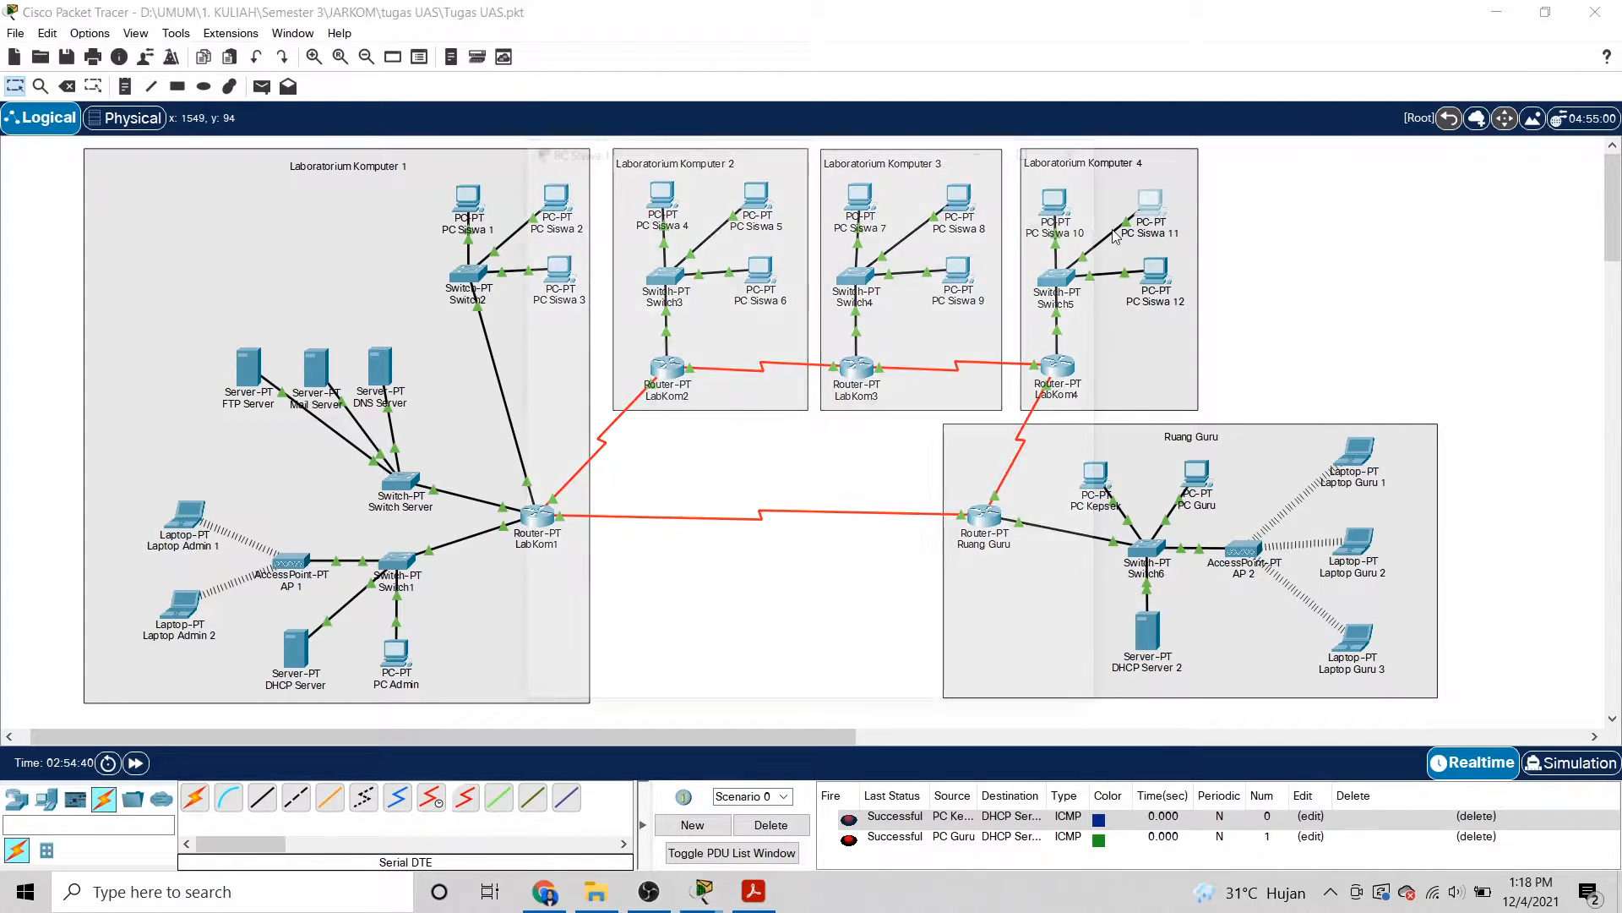
{"action": "left_click", "coordinate": [657, 255]}
{"action": "left_click_drag", "start_coordinate": [826, 299], "coordinate": [794, 304]}
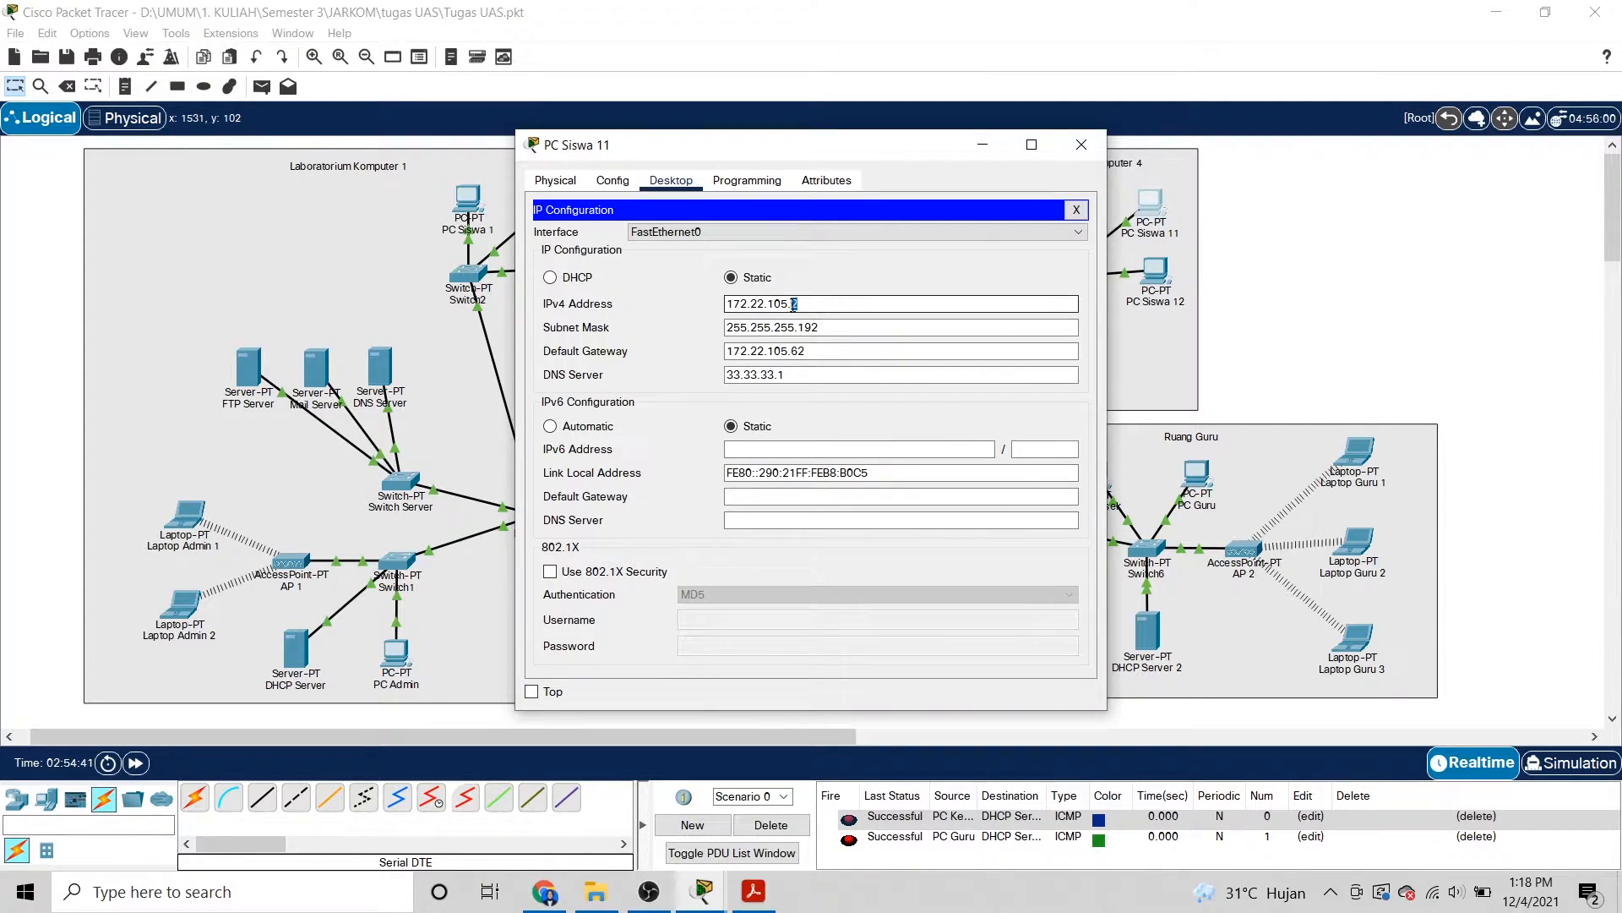
{"action": "left_click", "coordinate": [1081, 145]}
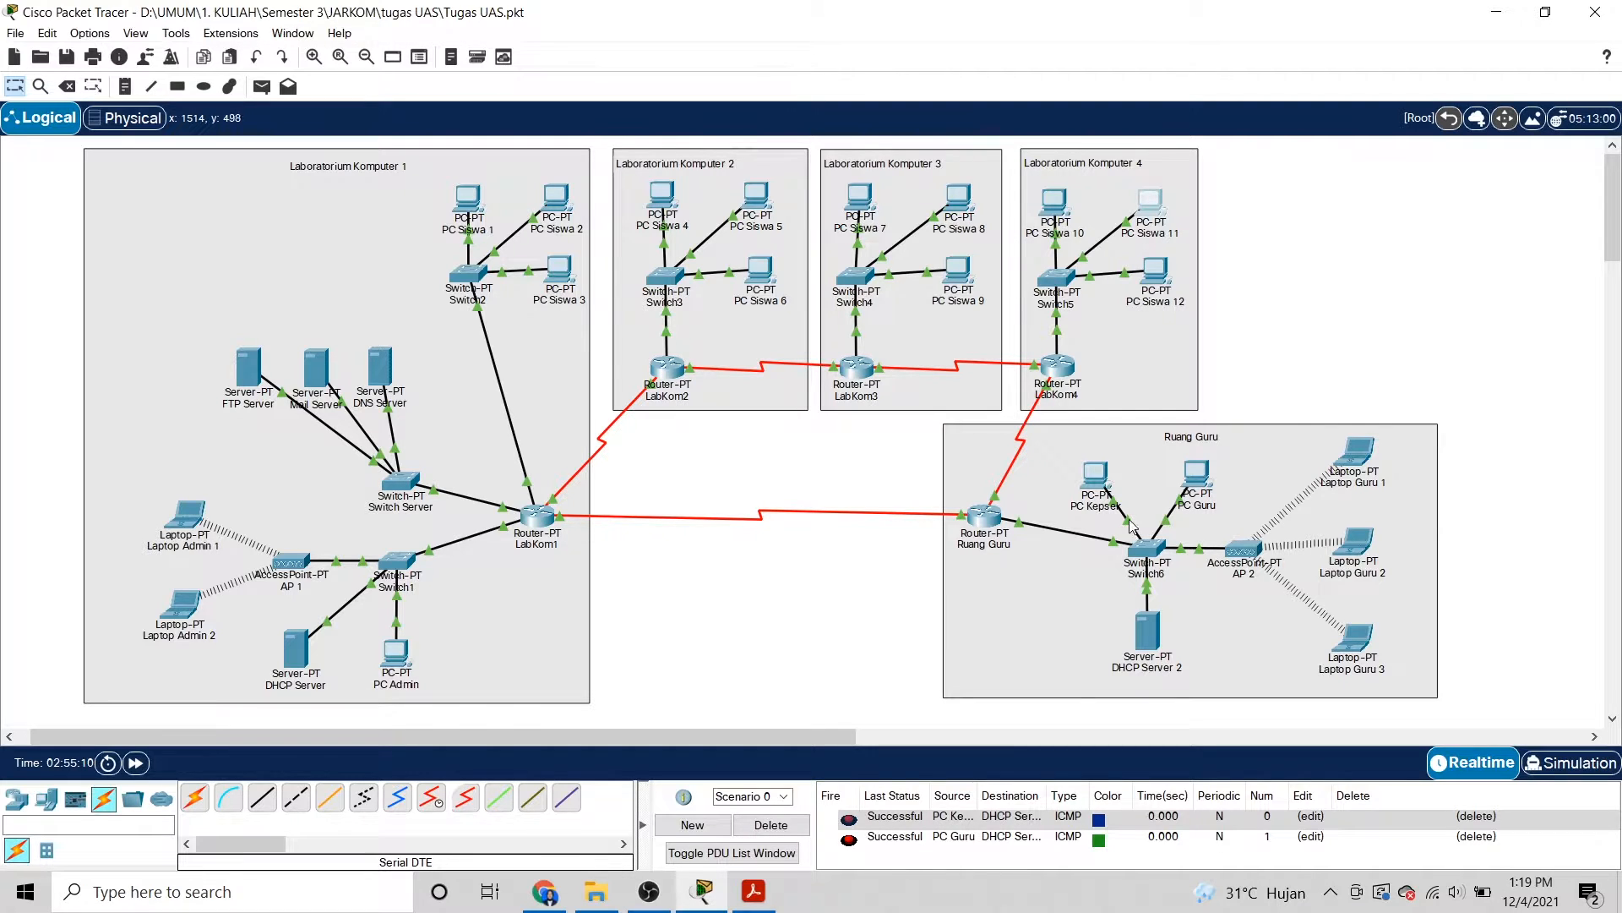
{"action": "left_click", "coordinate": [1095, 478]}
{"action": "left_click", "coordinate": [574, 243]}
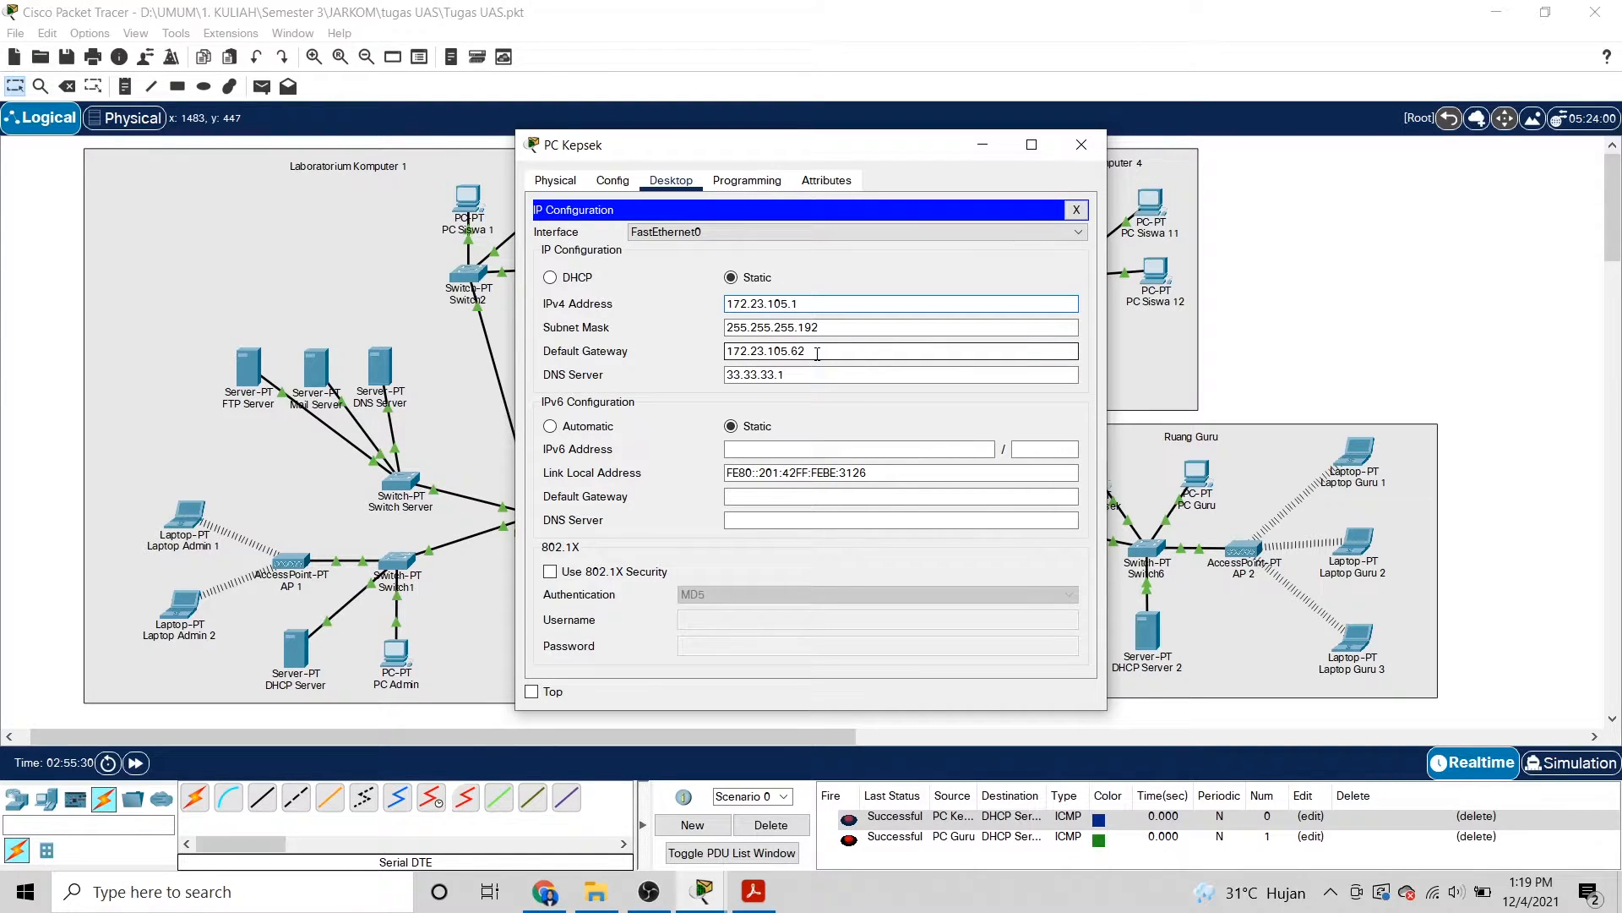
{"action": "left_click", "coordinate": [1077, 148]}
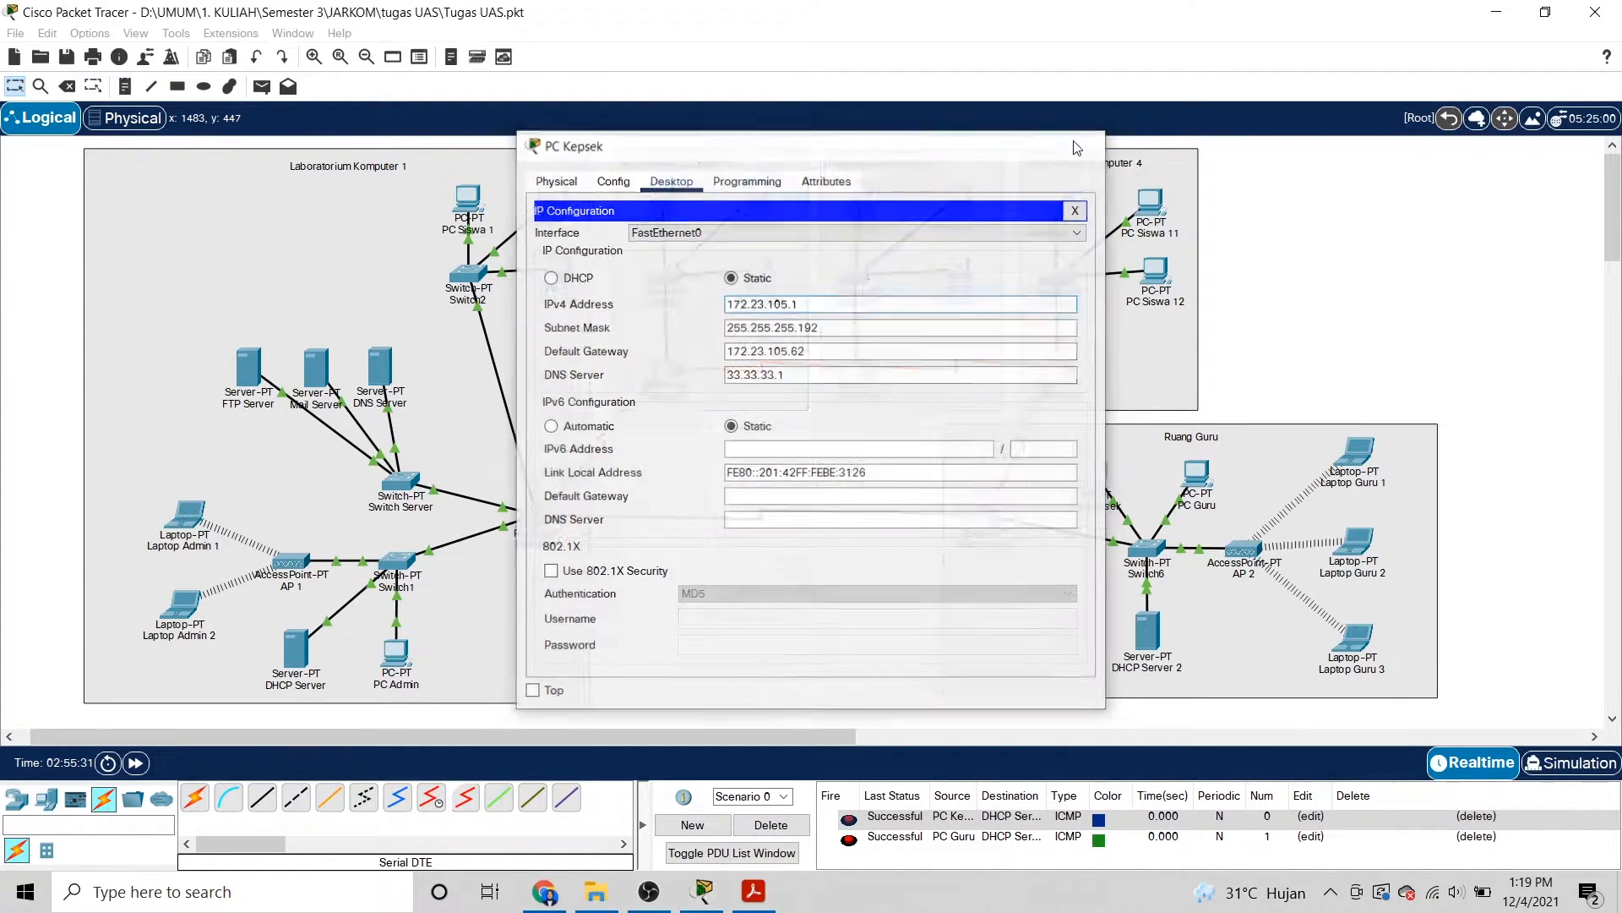
{"action": "left_click", "coordinate": [1197, 473]}
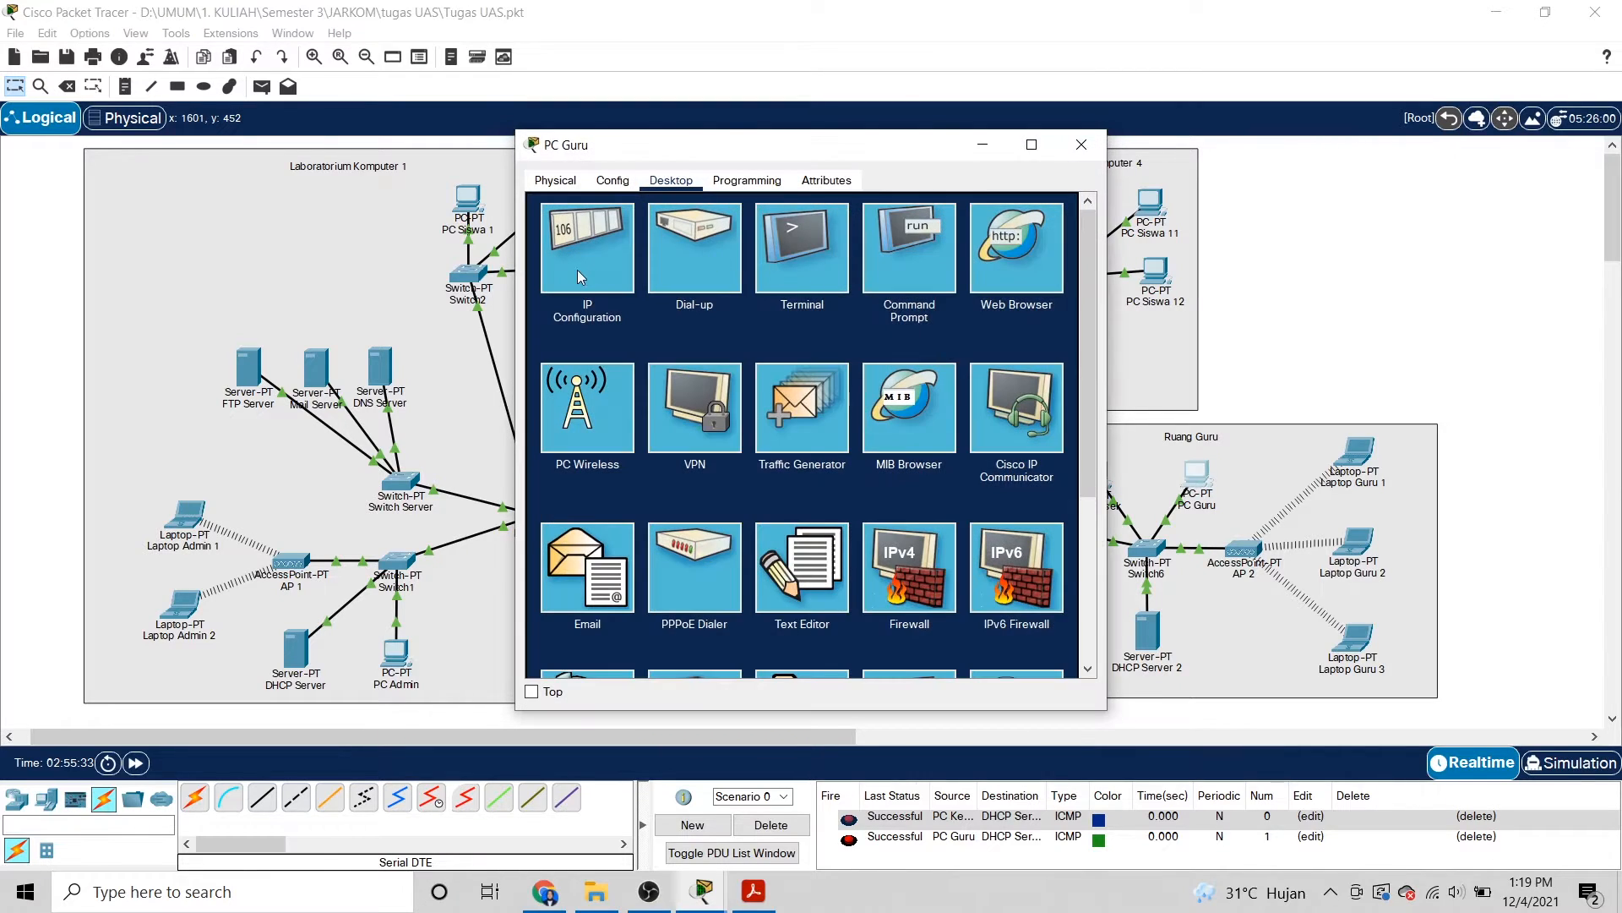
{"action": "left_click", "coordinate": [583, 270]}
{"action": "left_click_drag", "start_coordinate": [799, 304], "coordinate": [793, 304]}
{"action": "left_click", "coordinate": [880, 301]}
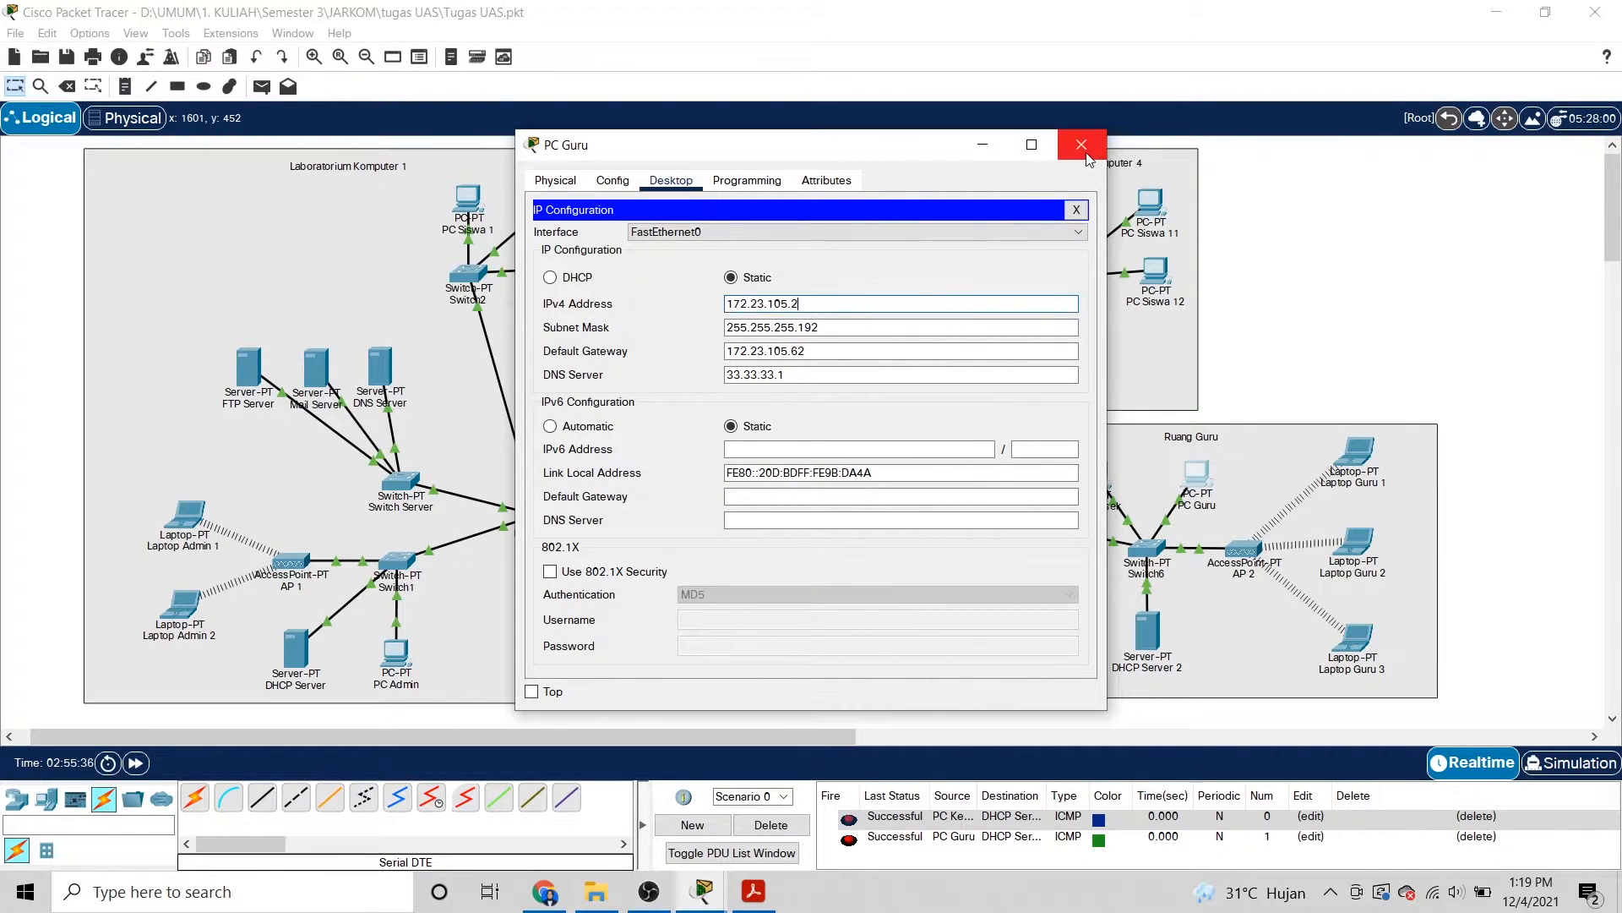
{"action": "left_click", "coordinate": [1087, 157]}
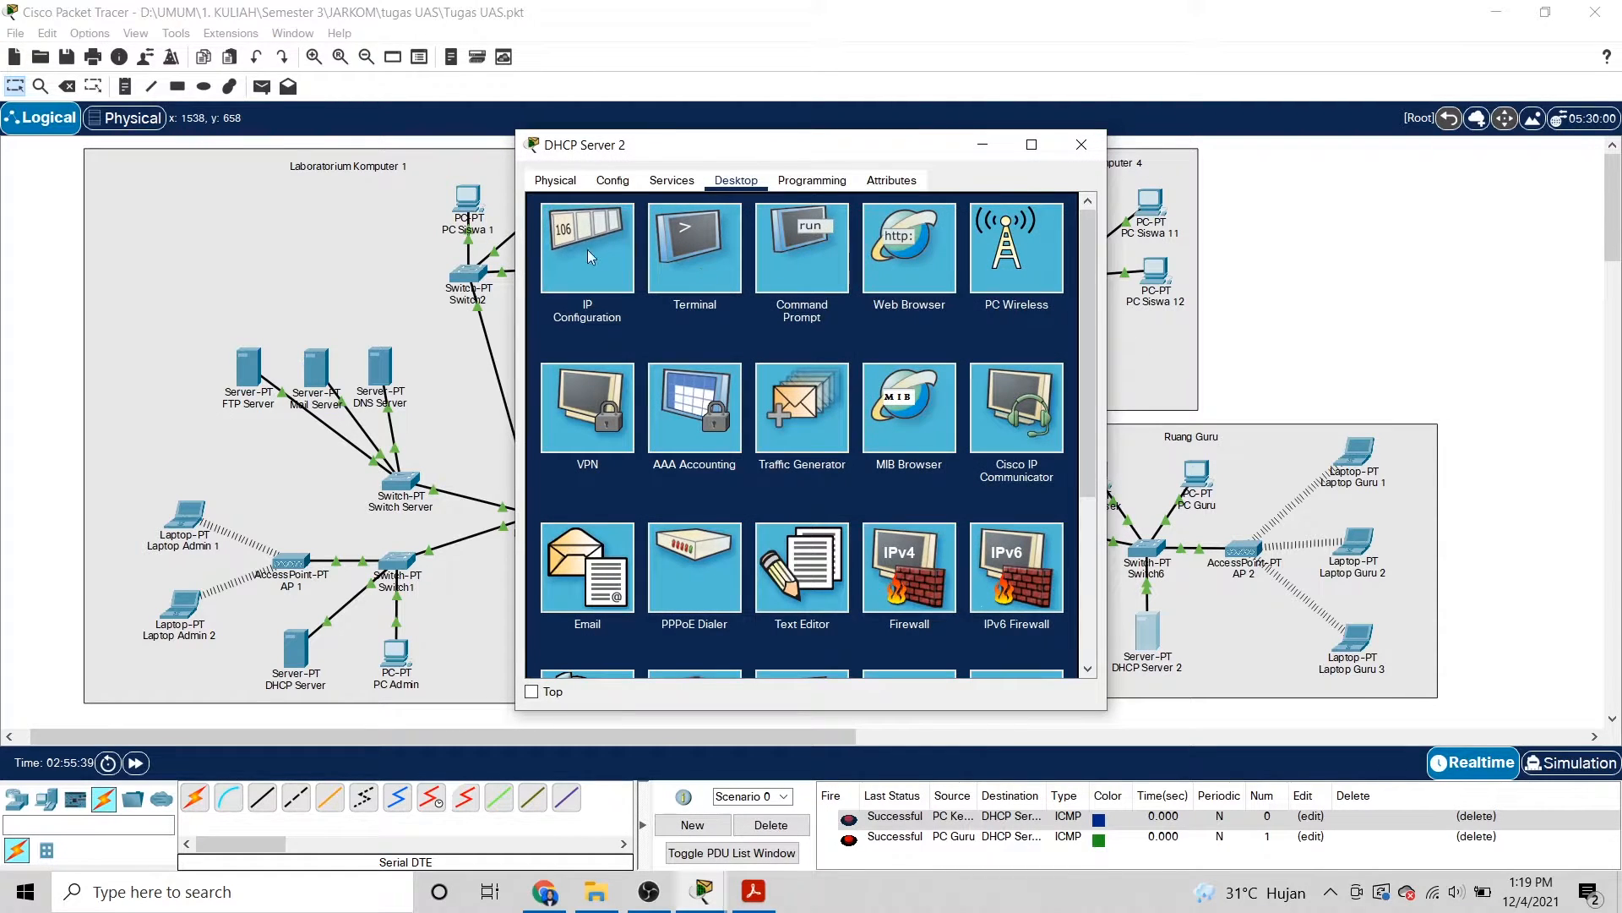
{"action": "left_click", "coordinate": [586, 251]}
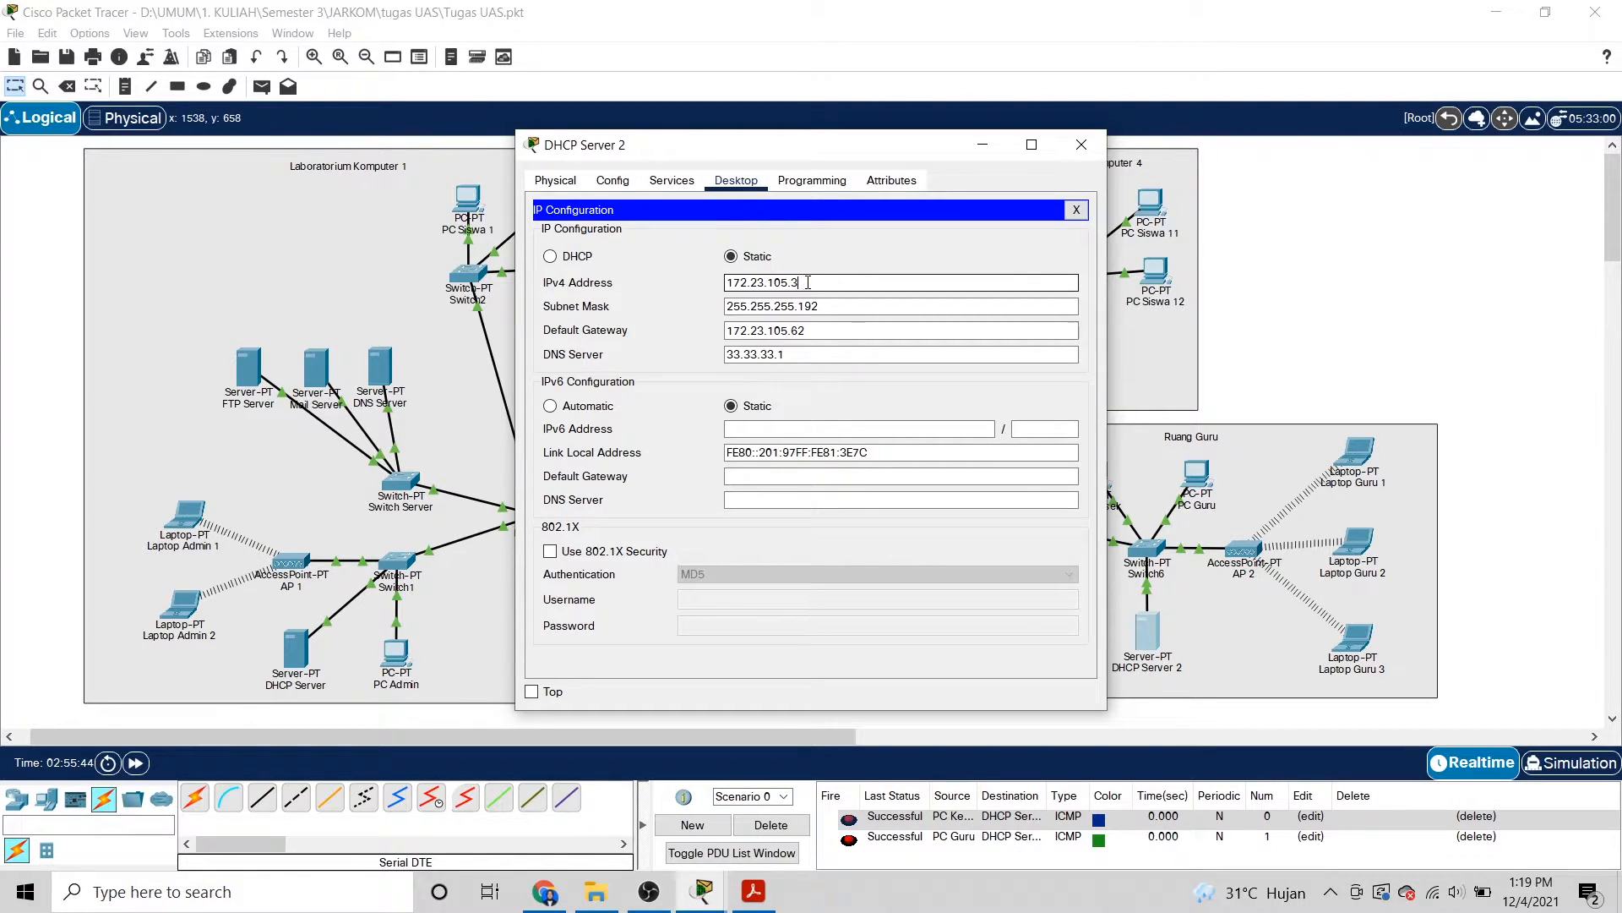
{"action": "type", "text": "6"}
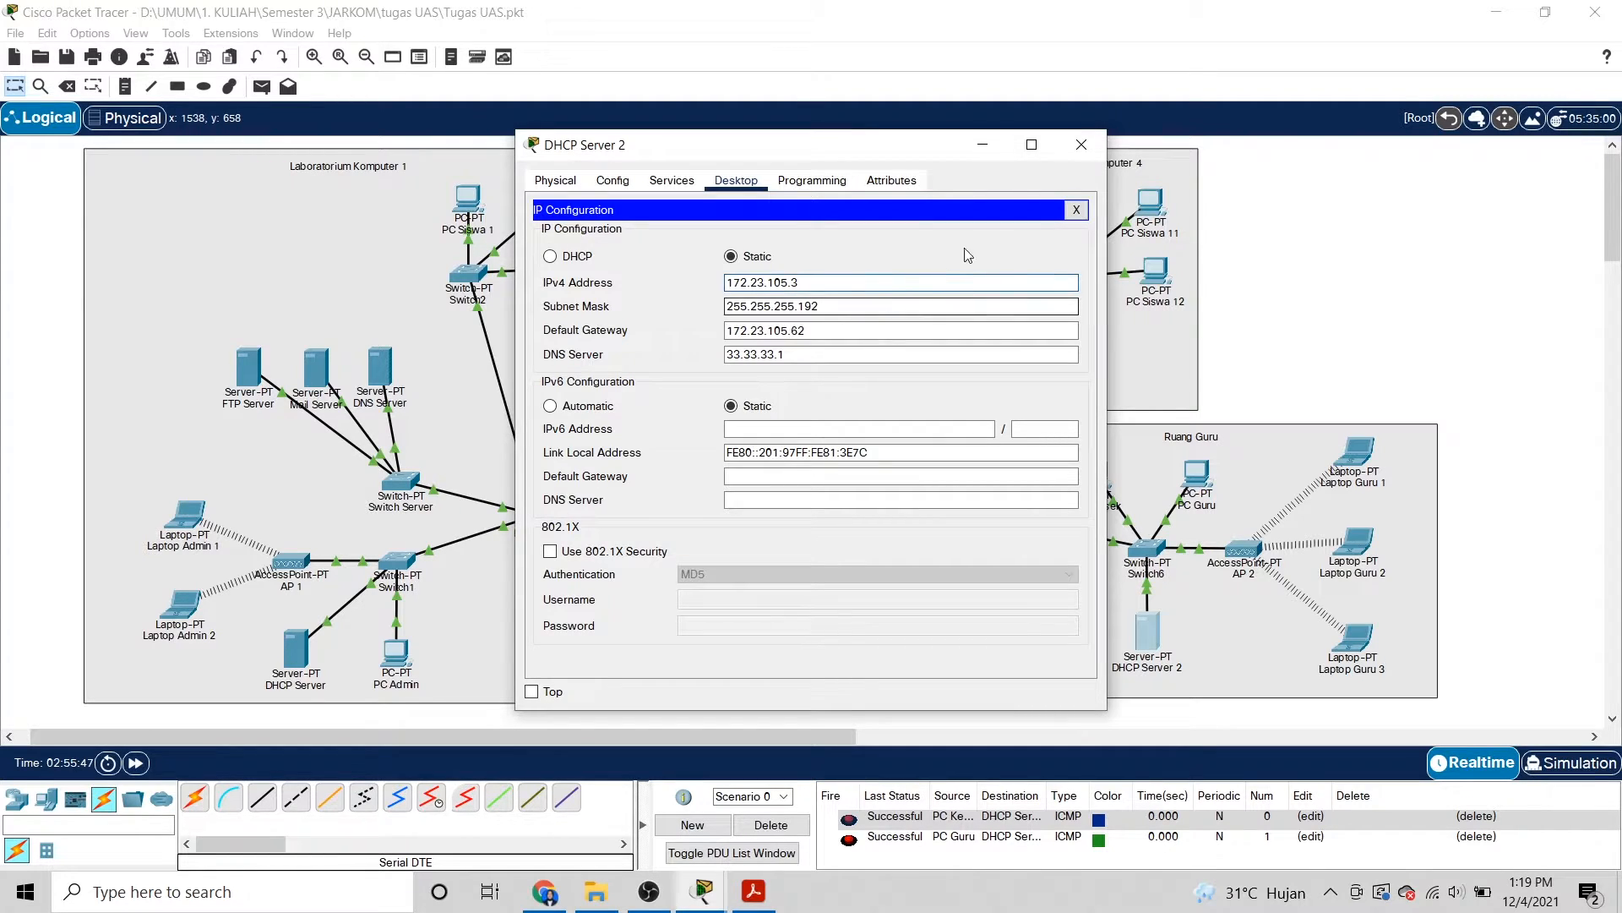
{"action": "left_click", "coordinate": [1080, 144]}
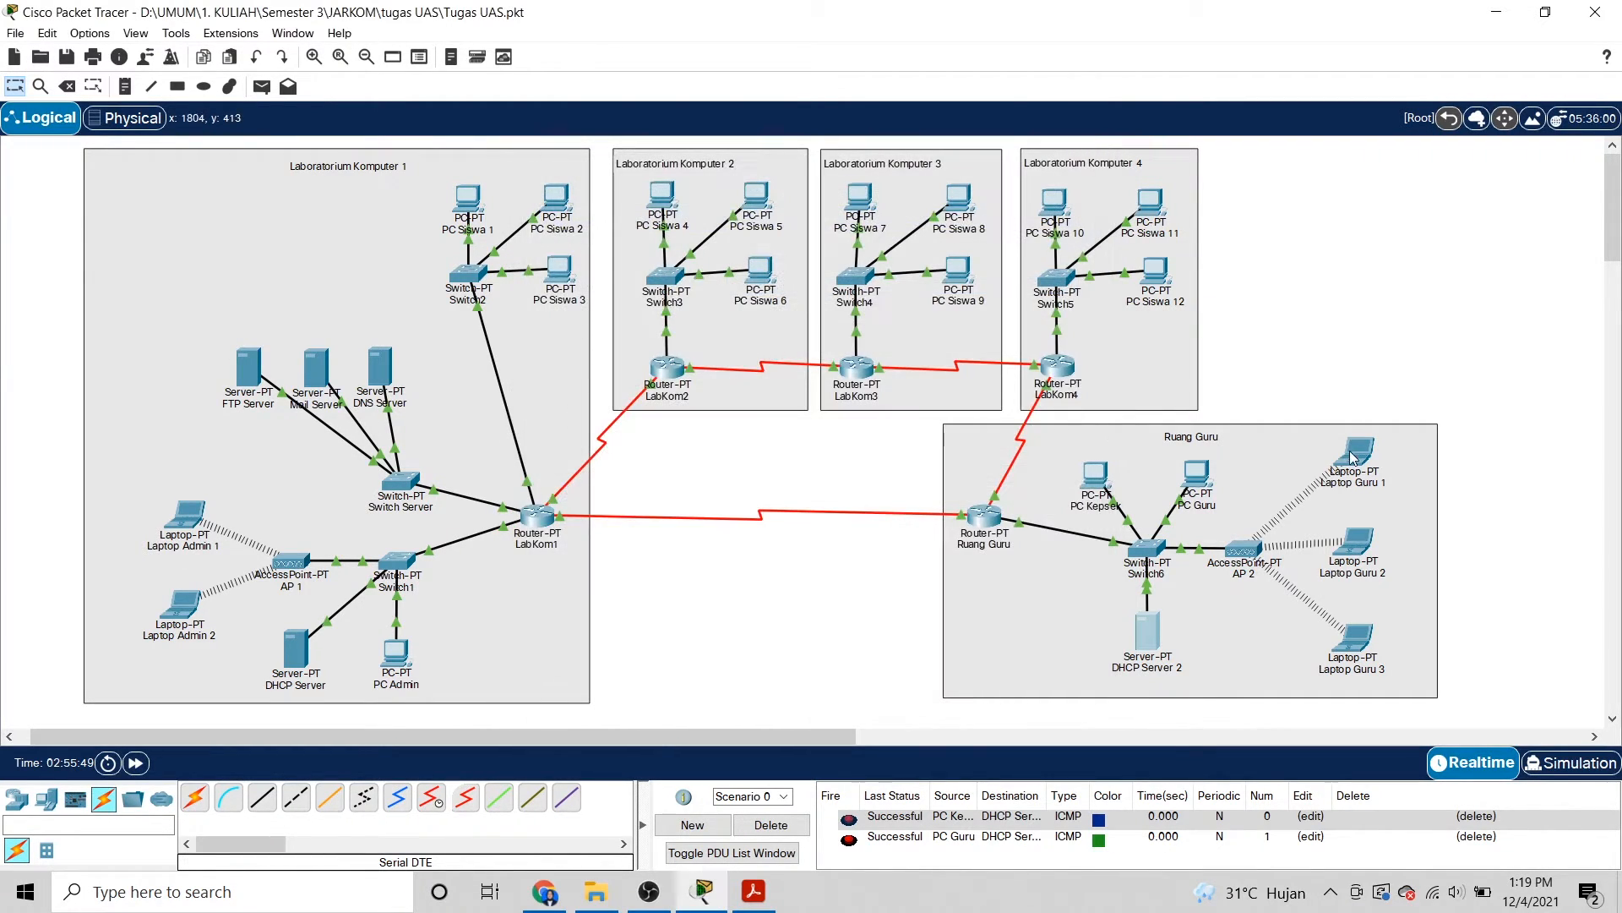
{"action": "left_click", "coordinate": [1357, 452]}
{"action": "left_click", "coordinate": [585, 254]}
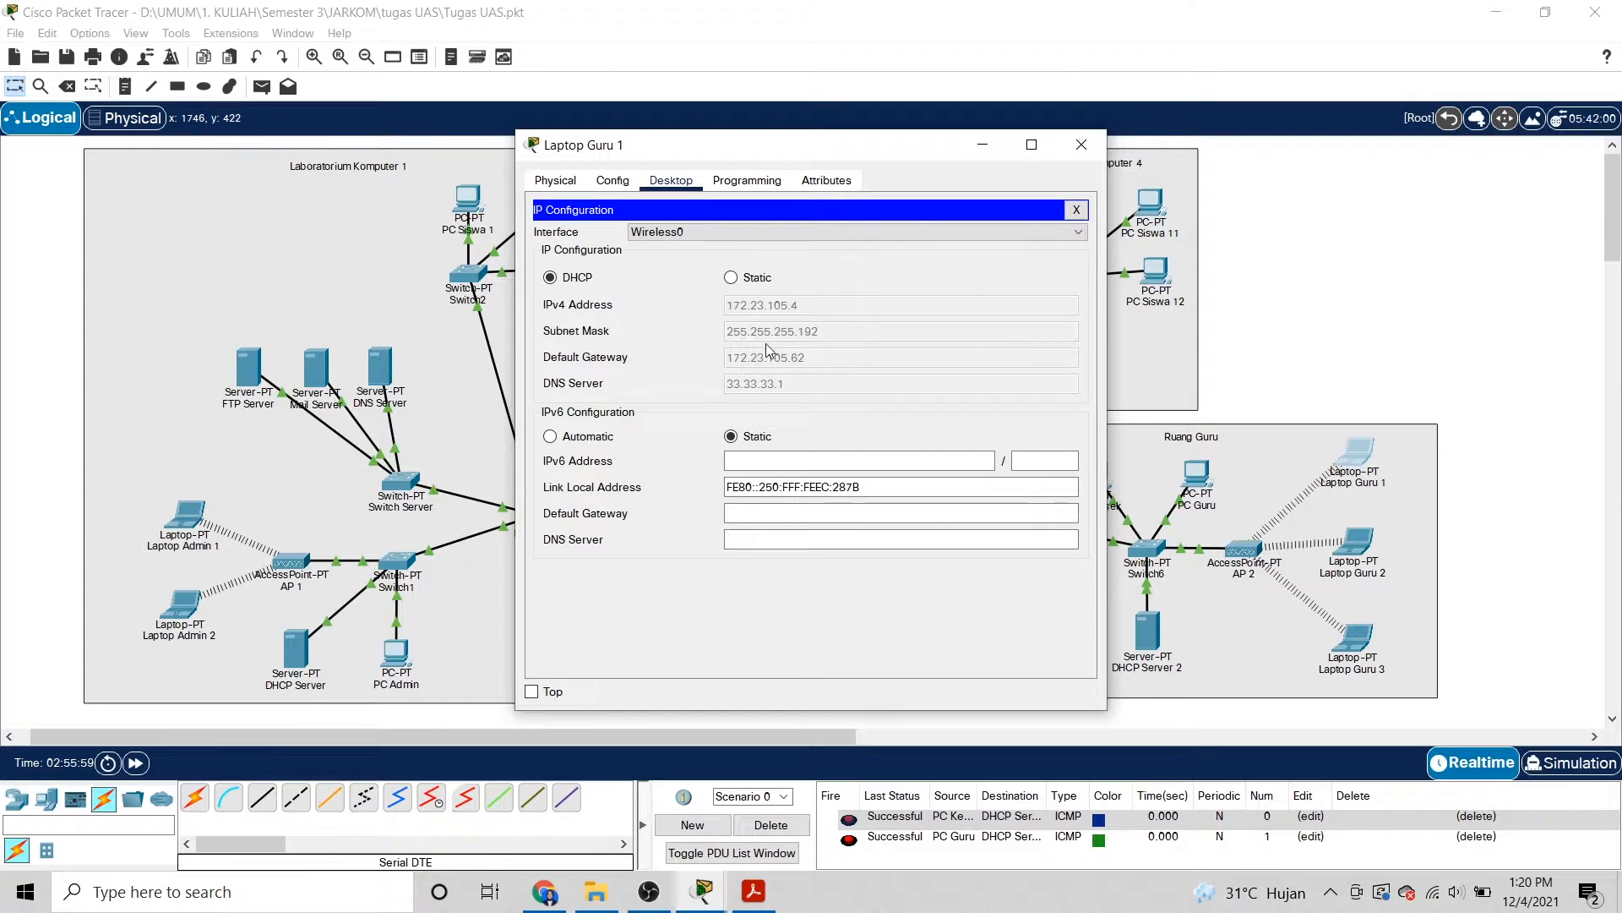
{"action": "left_click", "coordinate": [1080, 145]}
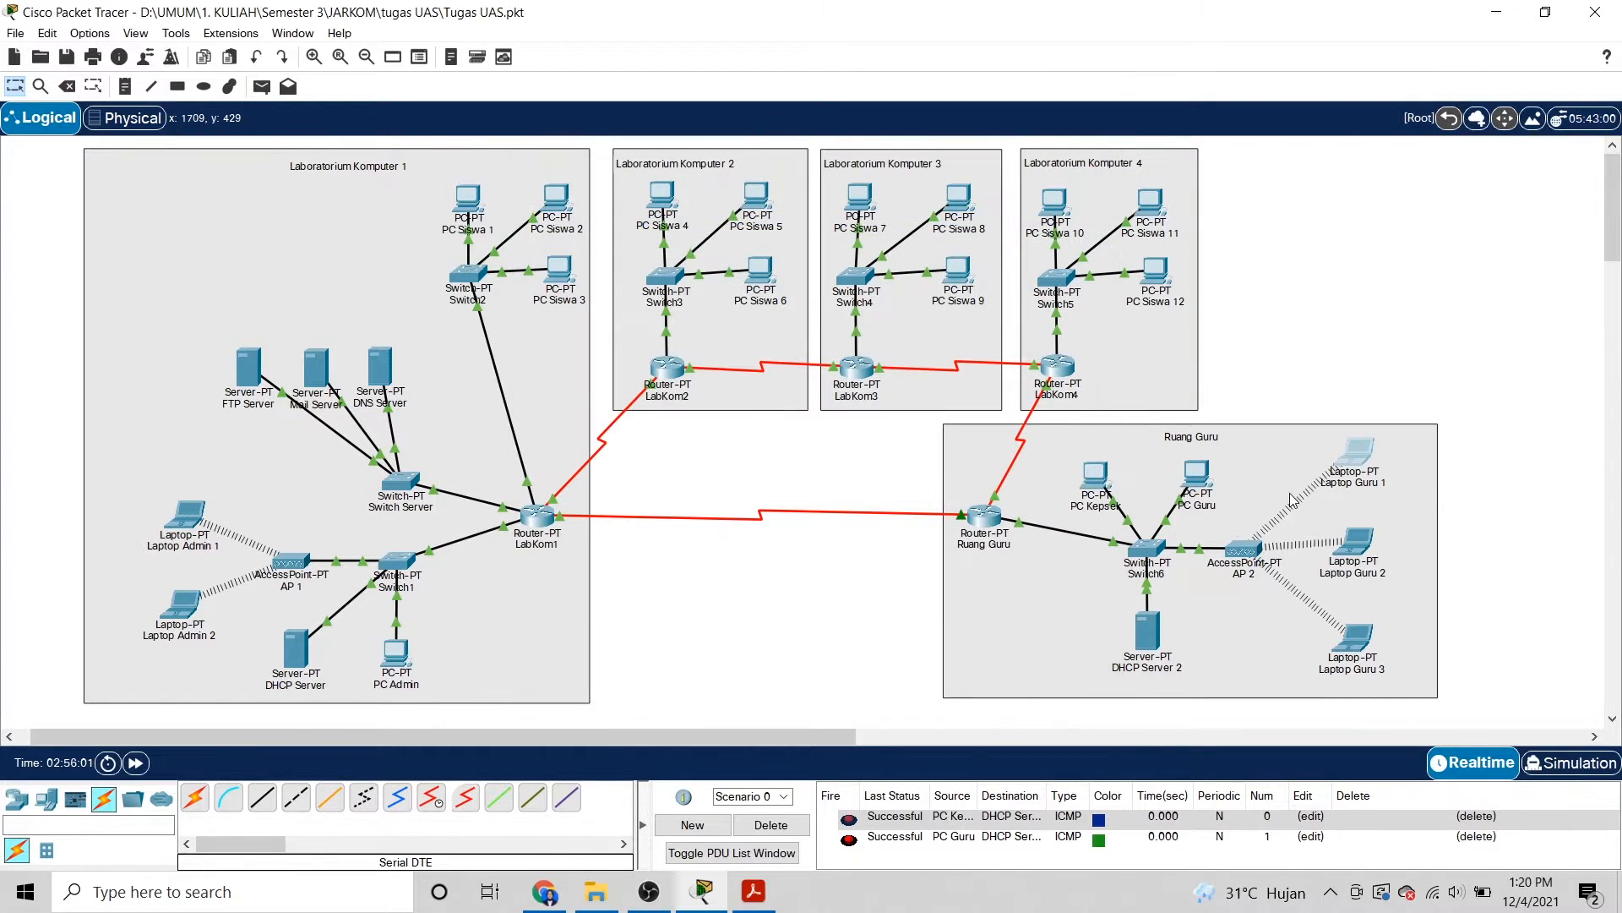
{"action": "left_click", "coordinate": [1355, 542]}
{"action": "left_click", "coordinate": [616, 269]}
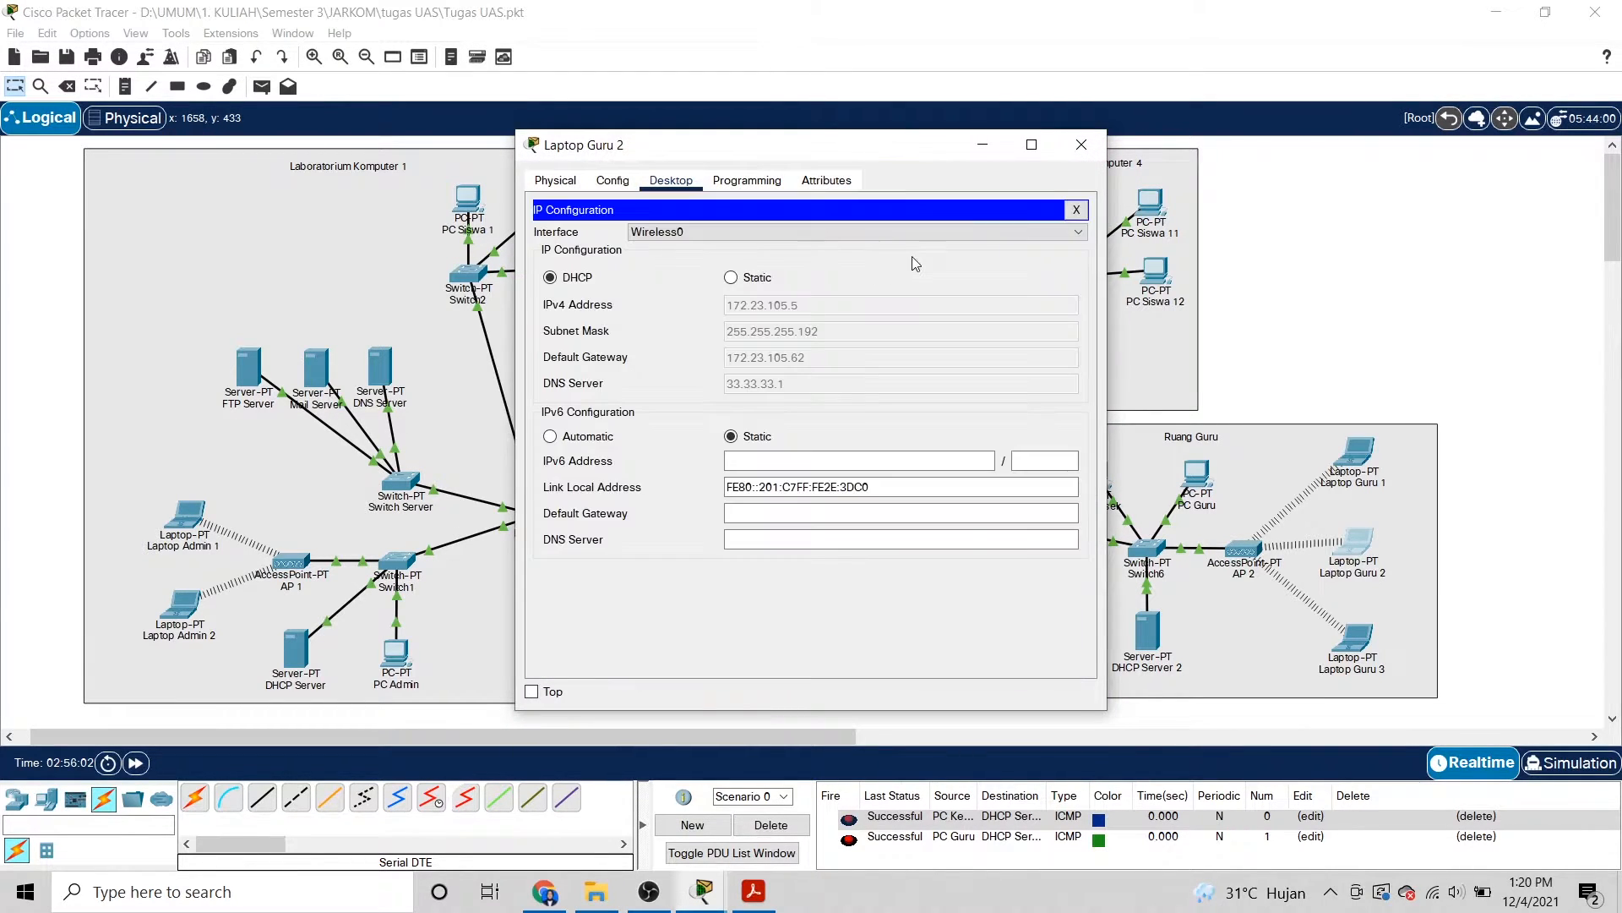
{"action": "left_click", "coordinate": [1081, 146]}
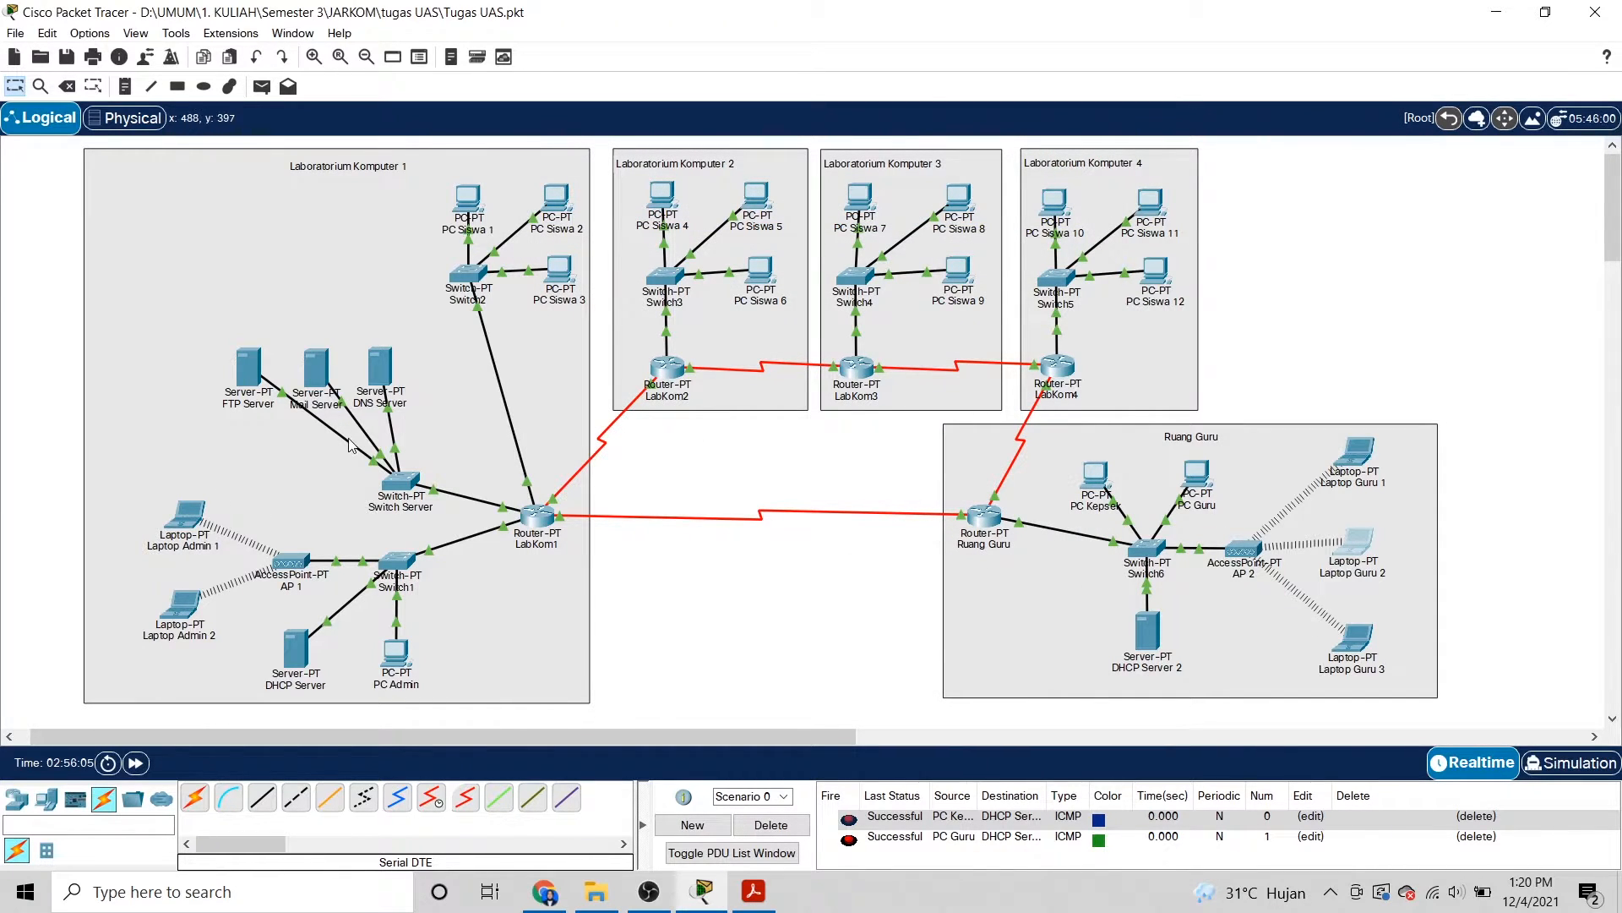
Inspect LabKom1's FastEthernet0/0, FastEthernet1/0, Serial2/0 and Serial3/0 (43.43.43.1, 255.255.255.0) settings.
{"action": "left_click", "coordinate": [538, 523]}
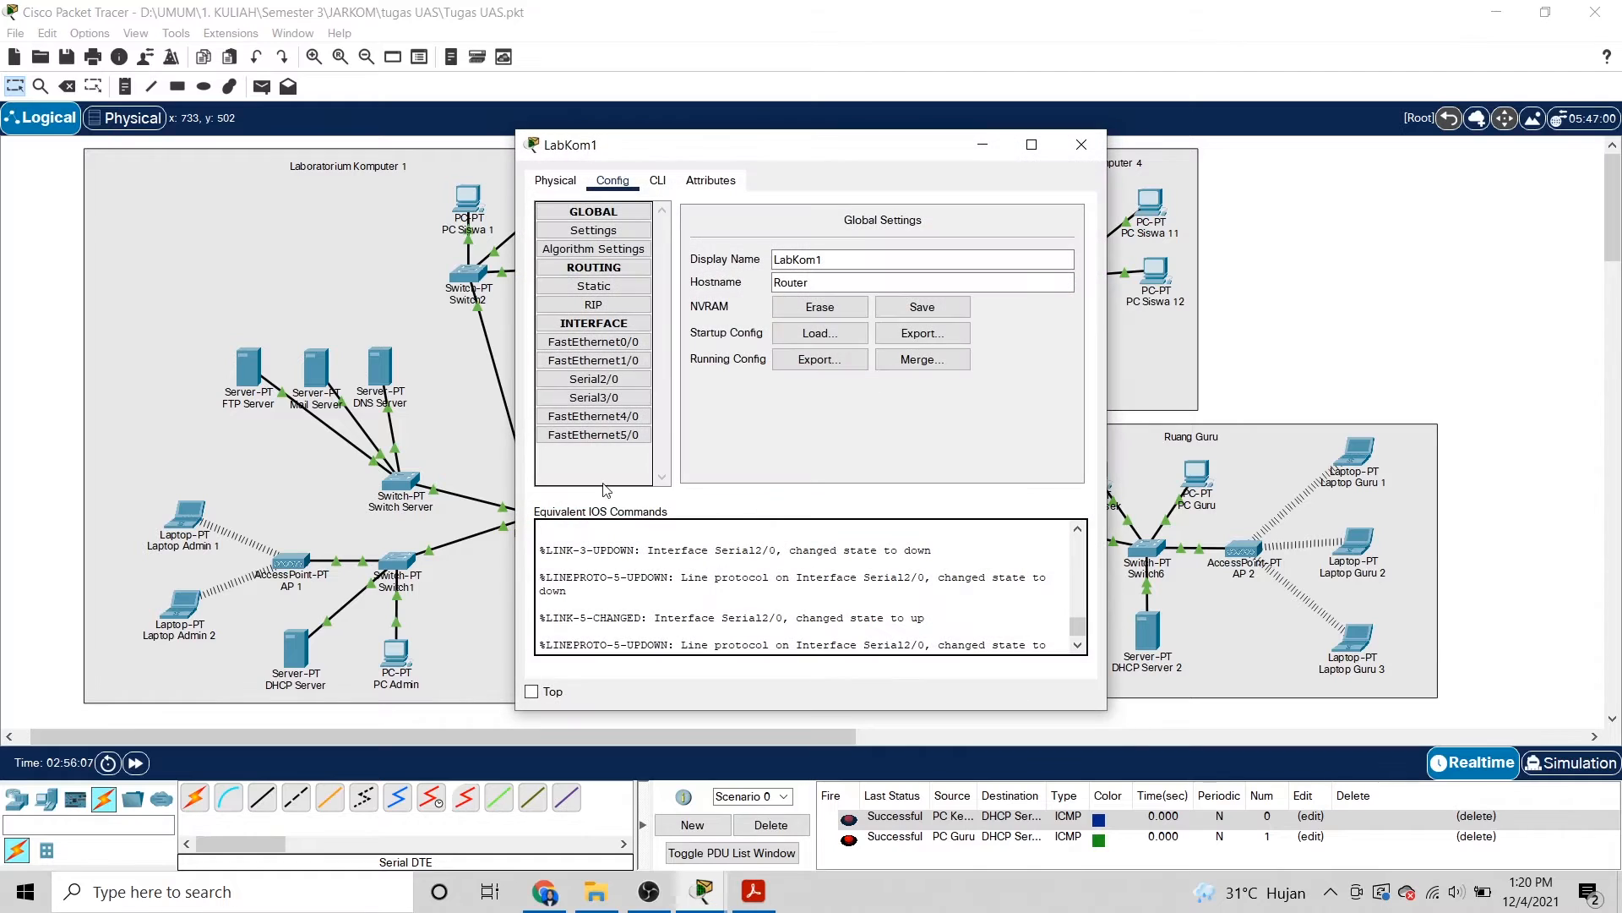
{"action": "left_click", "coordinate": [617, 342]}
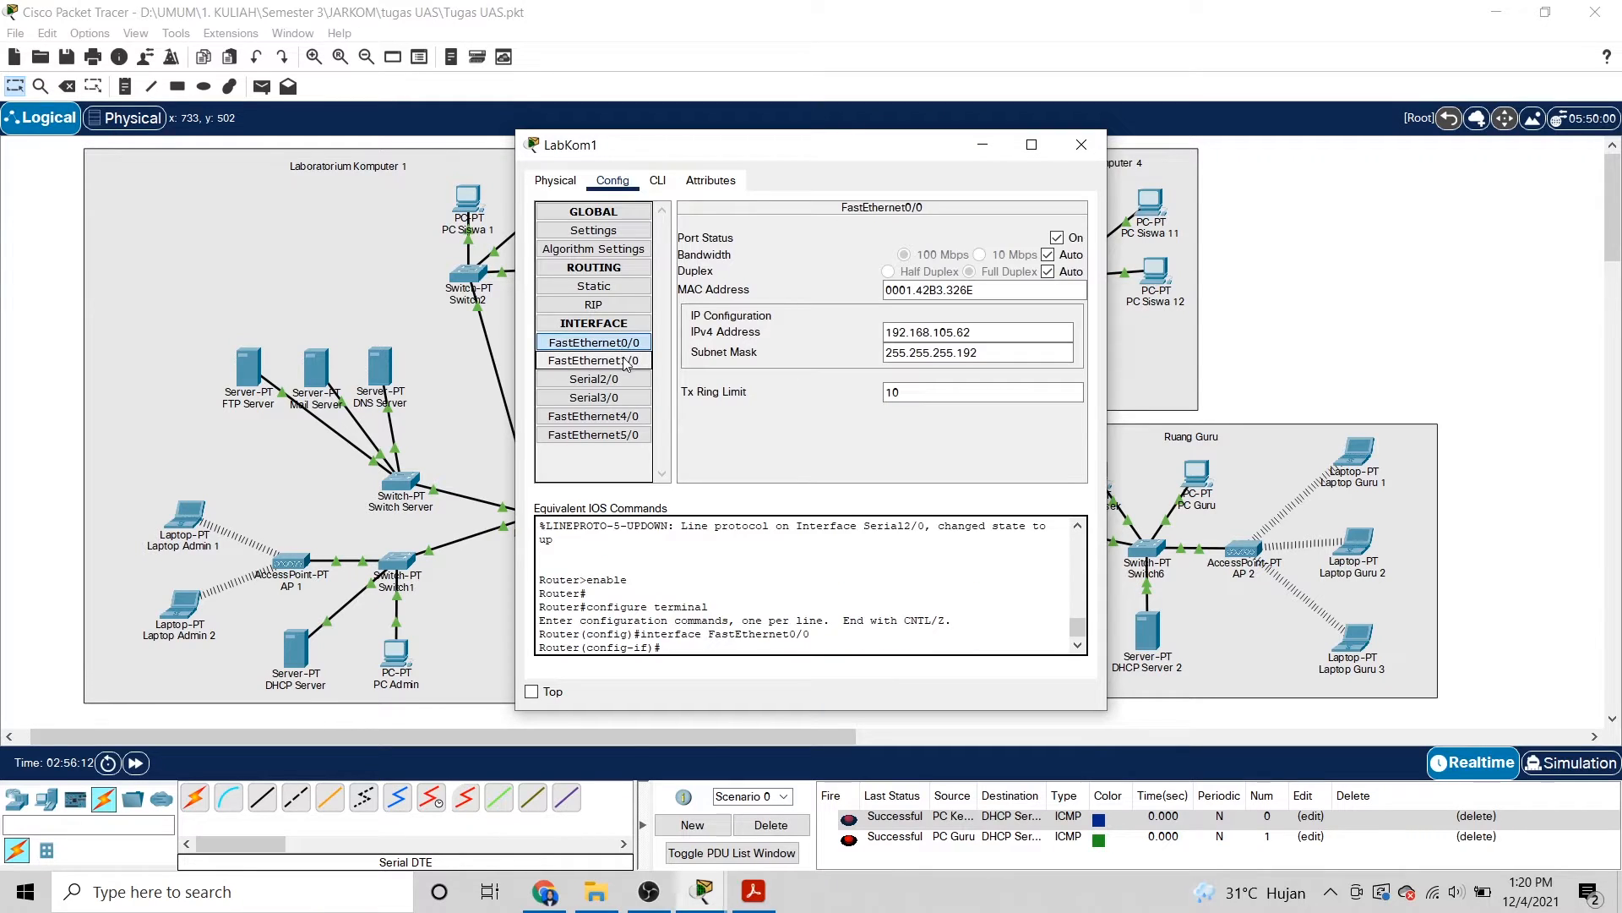
{"action": "left_click", "coordinate": [979, 334]}
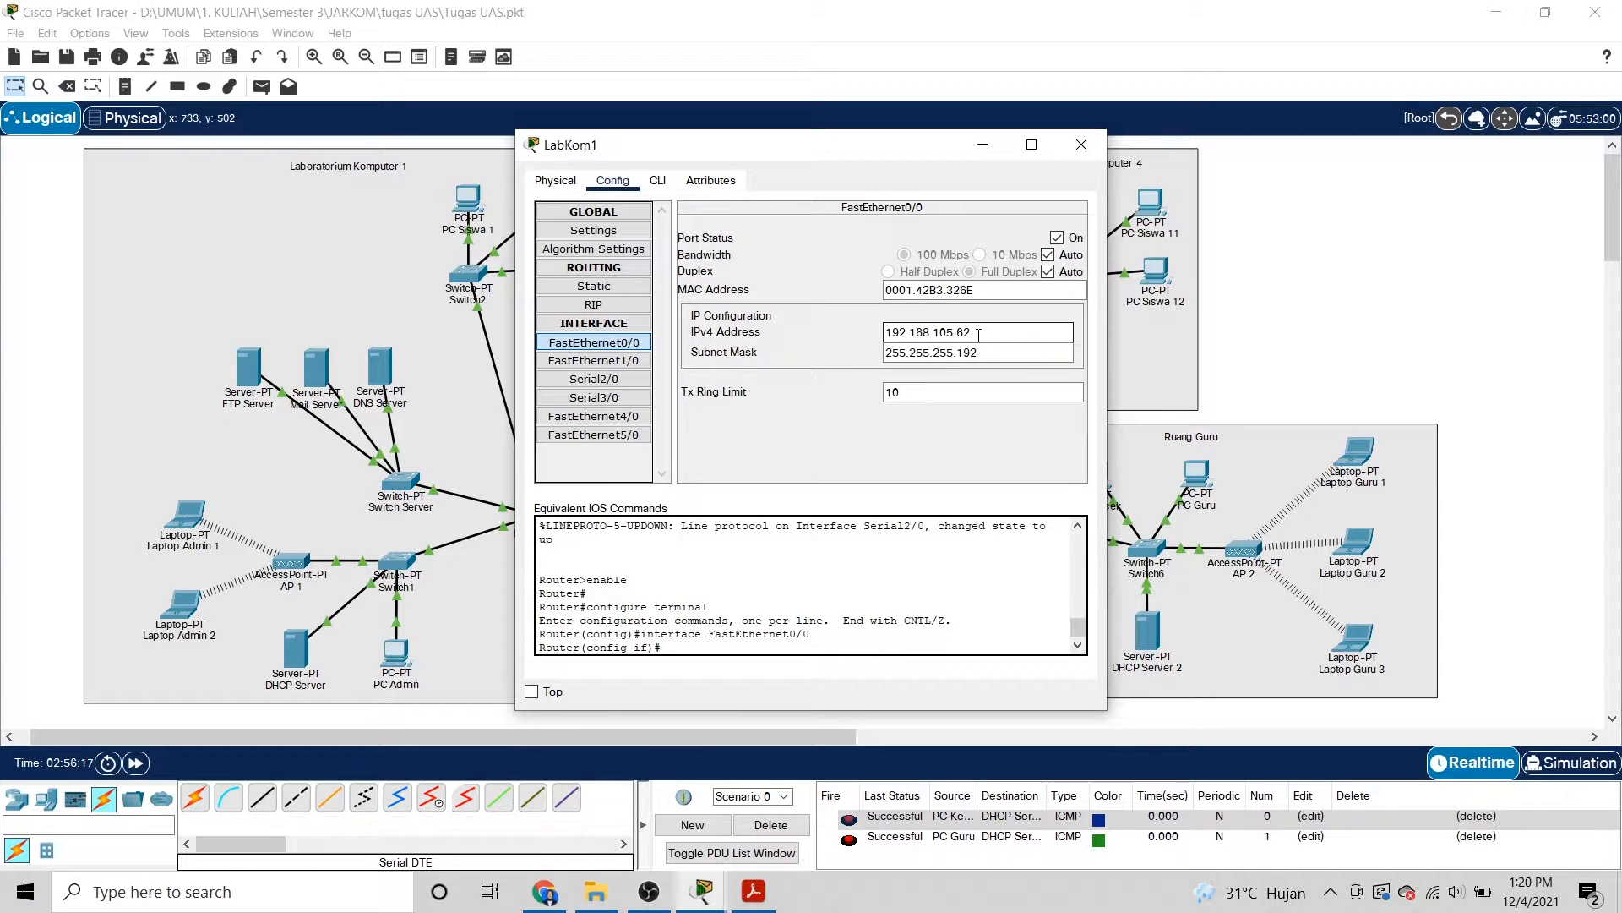
{"action": "left_click", "coordinate": [990, 353]}
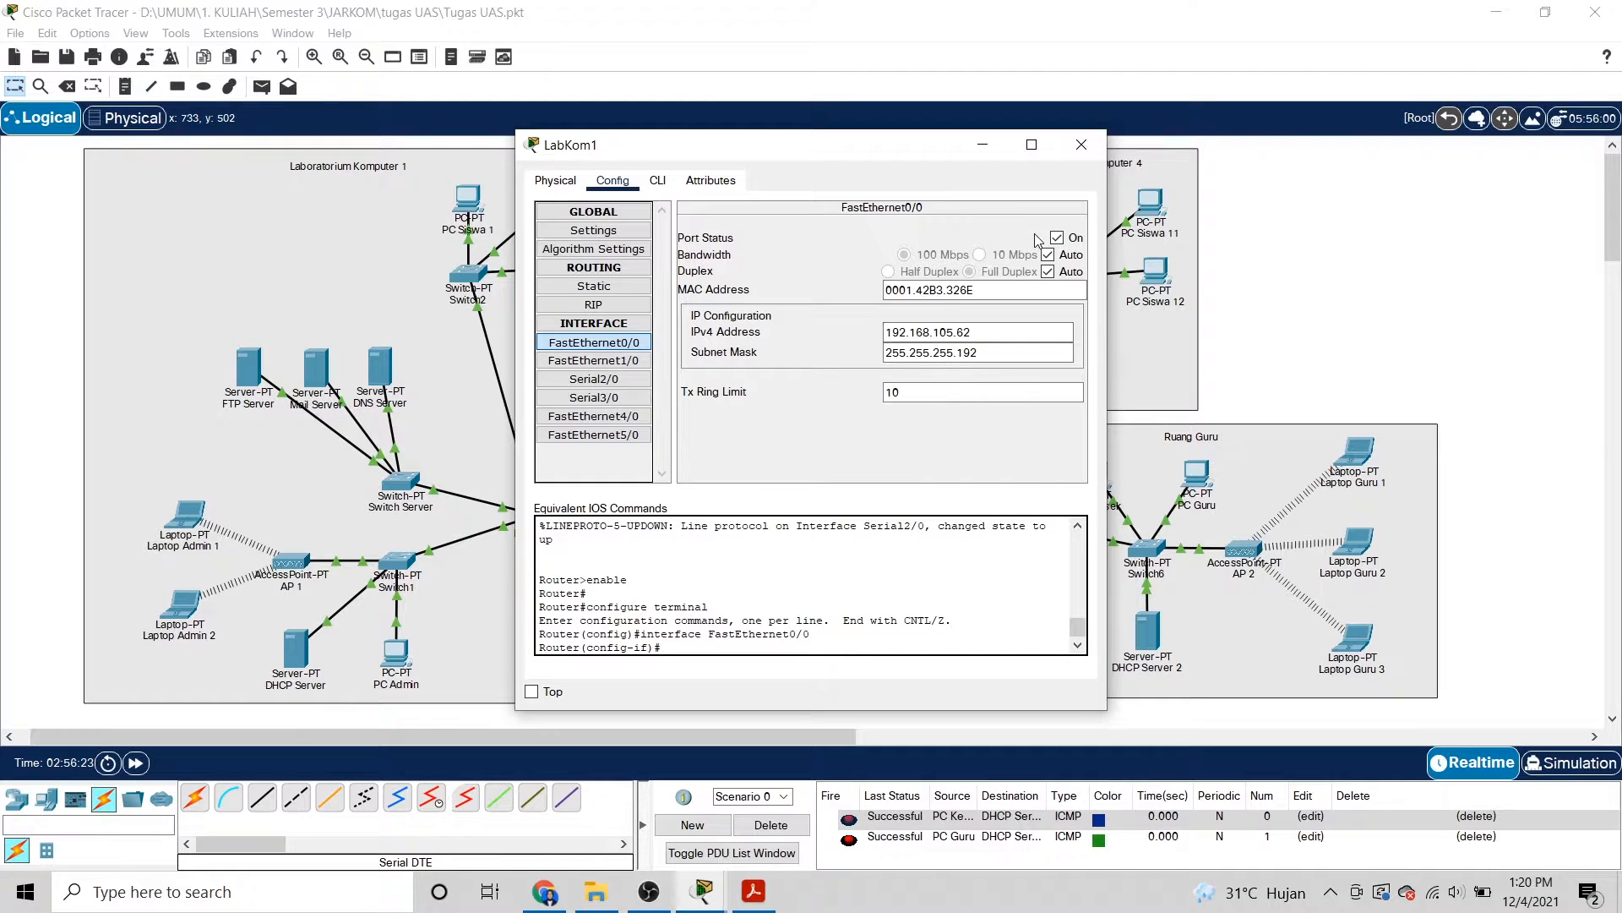
{"action": "left_click", "coordinate": [594, 379]}
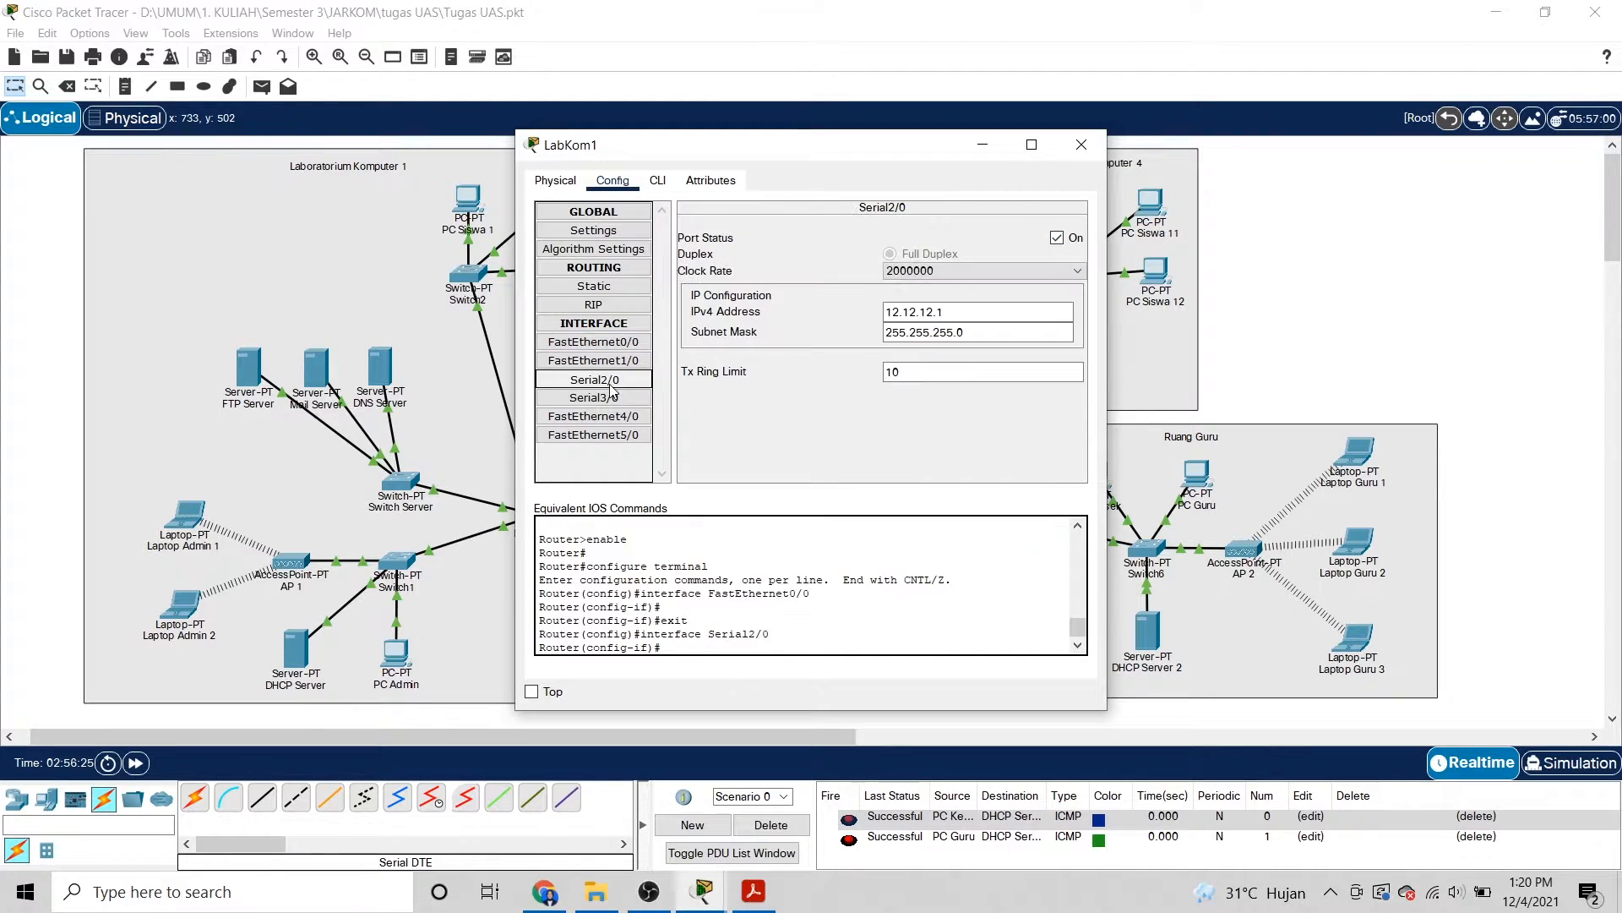
{"action": "left_click", "coordinate": [611, 361]}
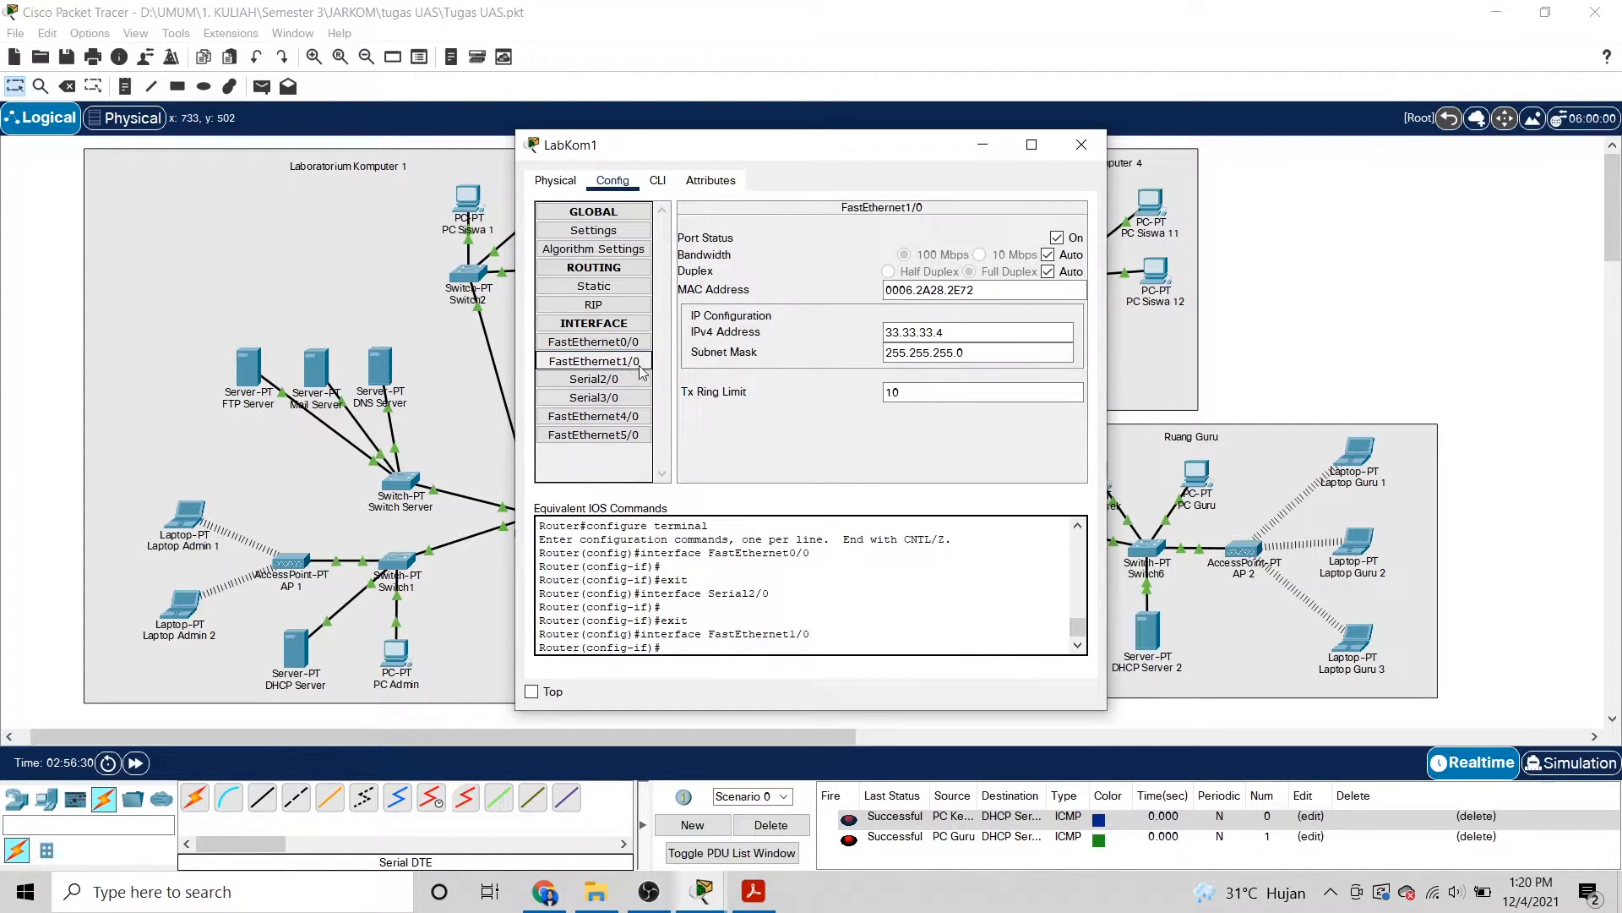
{"action": "left_click", "coordinate": [943, 333]}
{"action": "left_click", "coordinate": [949, 351]}
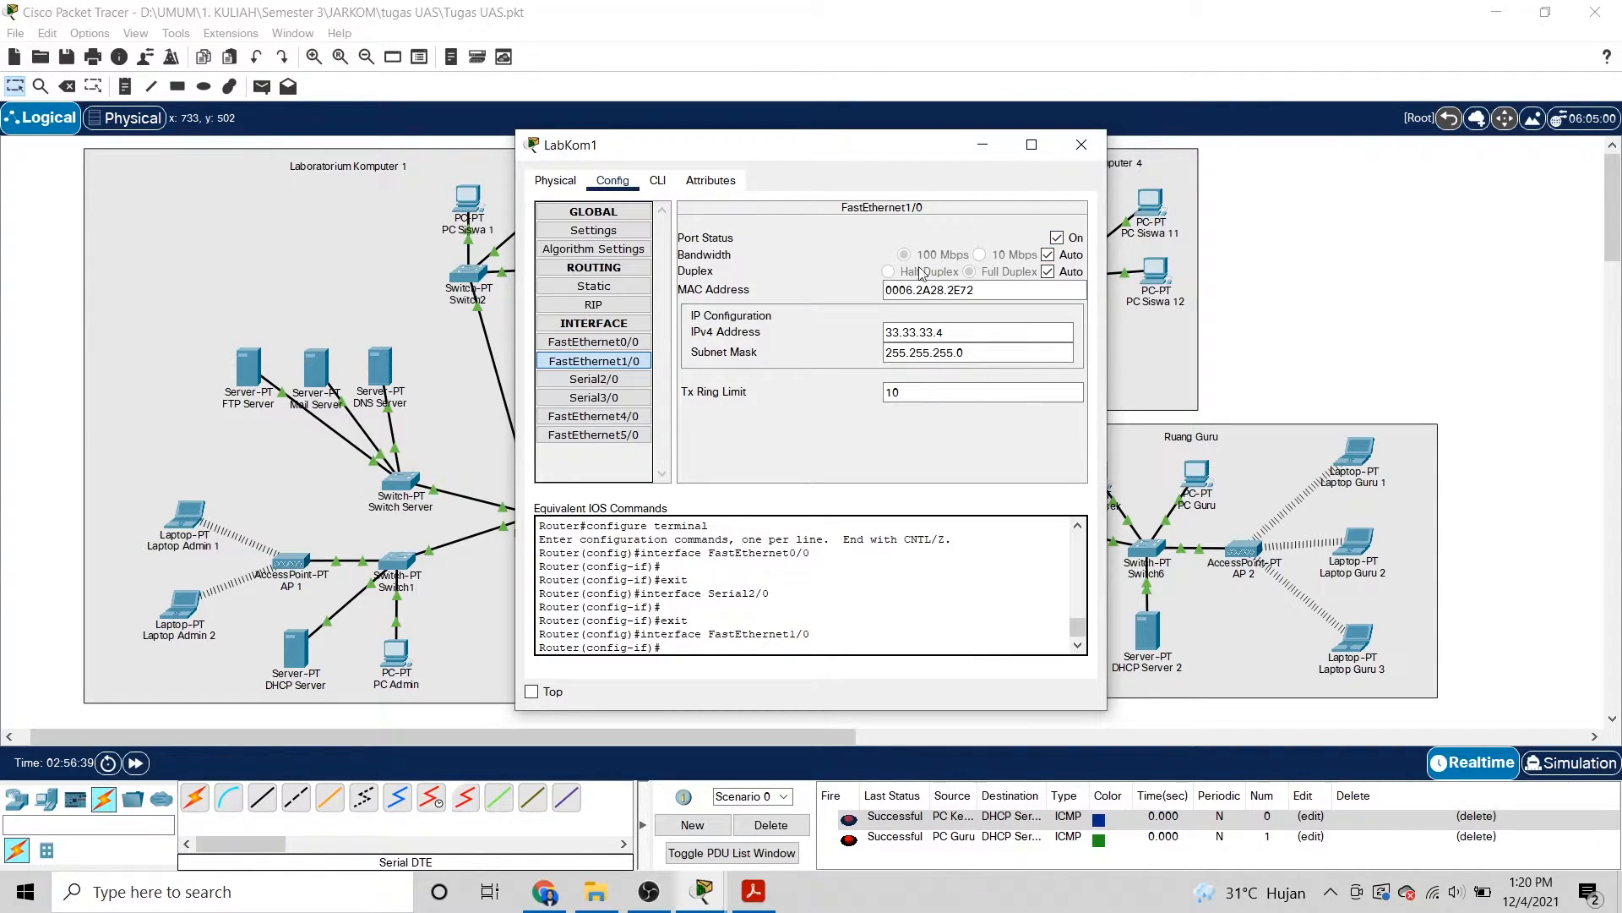
{"action": "left_click", "coordinate": [594, 378]}
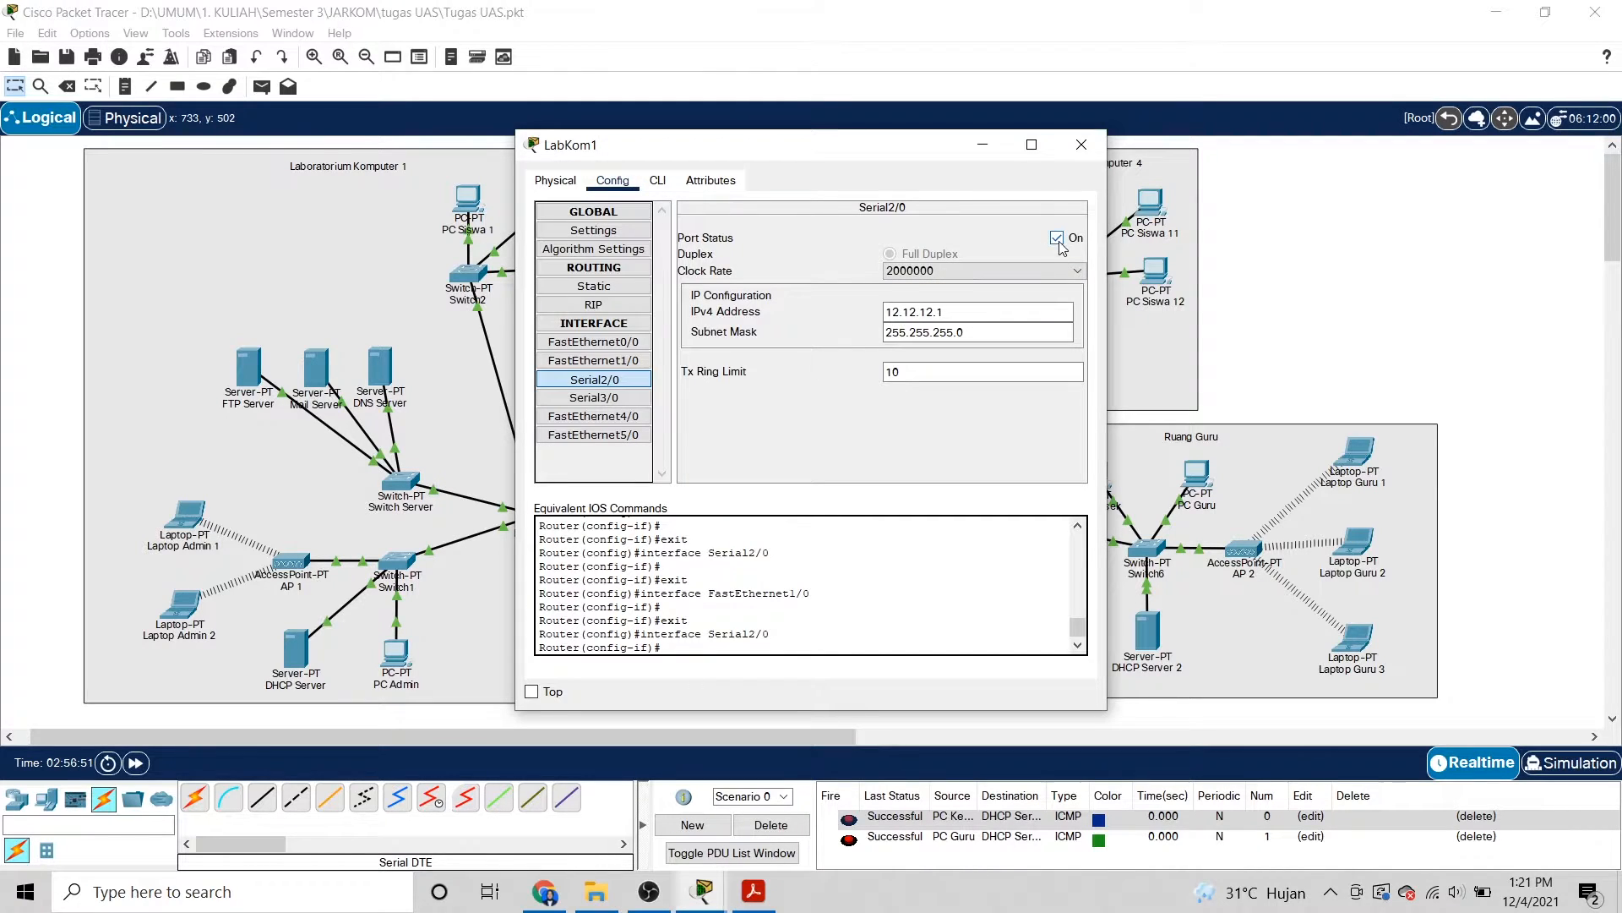
{"action": "left_click", "coordinate": [600, 400]}
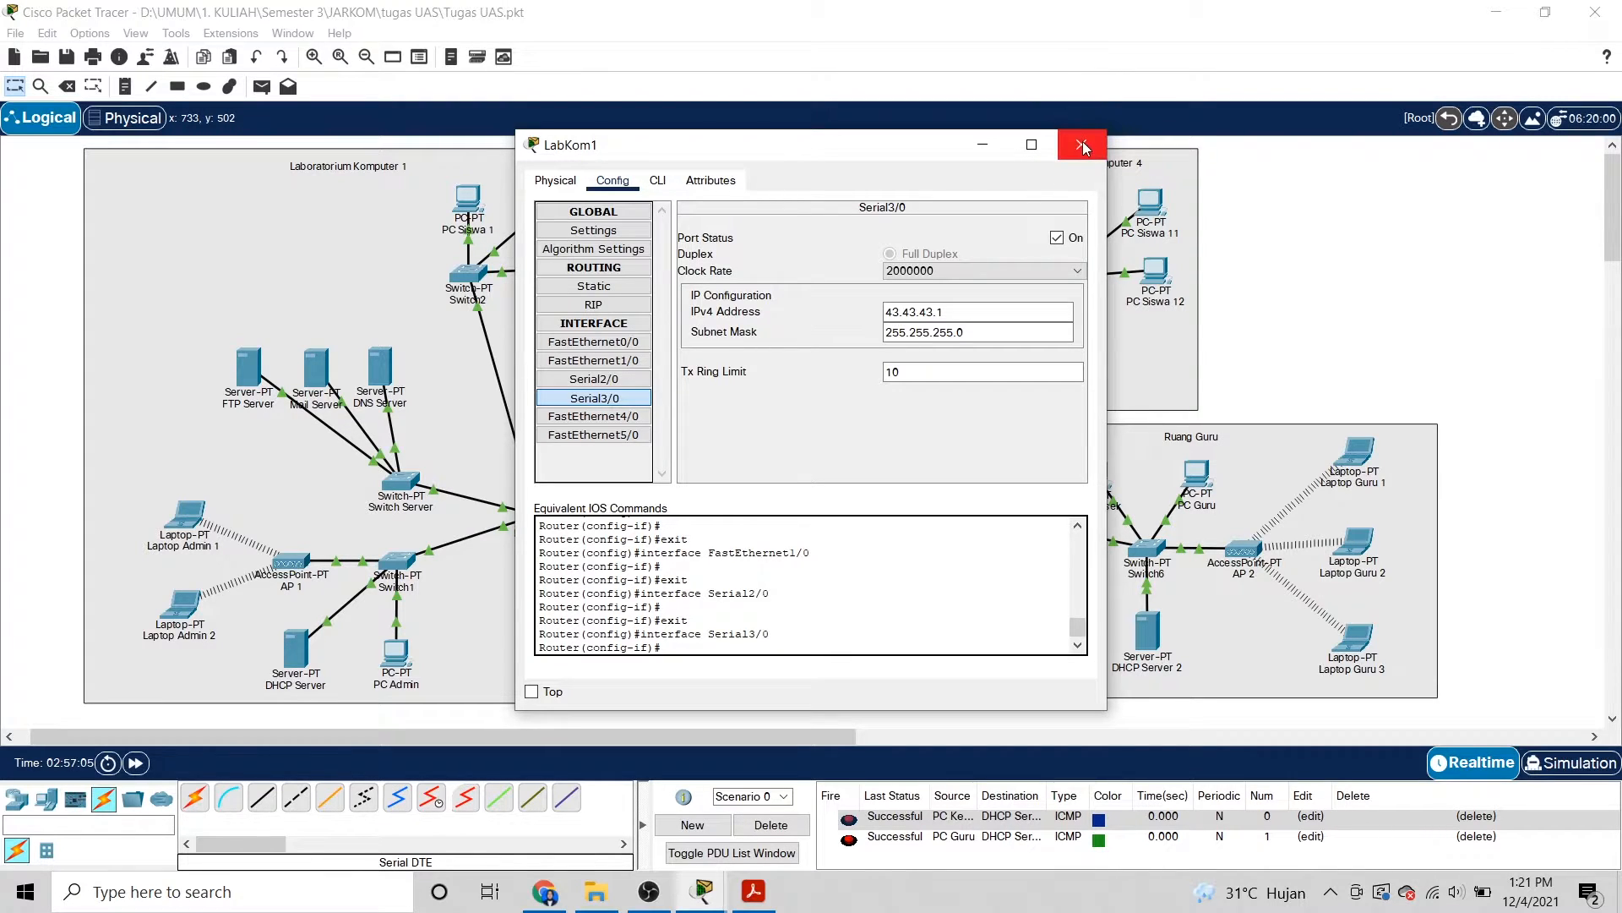
Close LabKom1 and review the Mail Server's HTTP and DNS services.
{"action": "left_click", "coordinate": [1082, 144]}
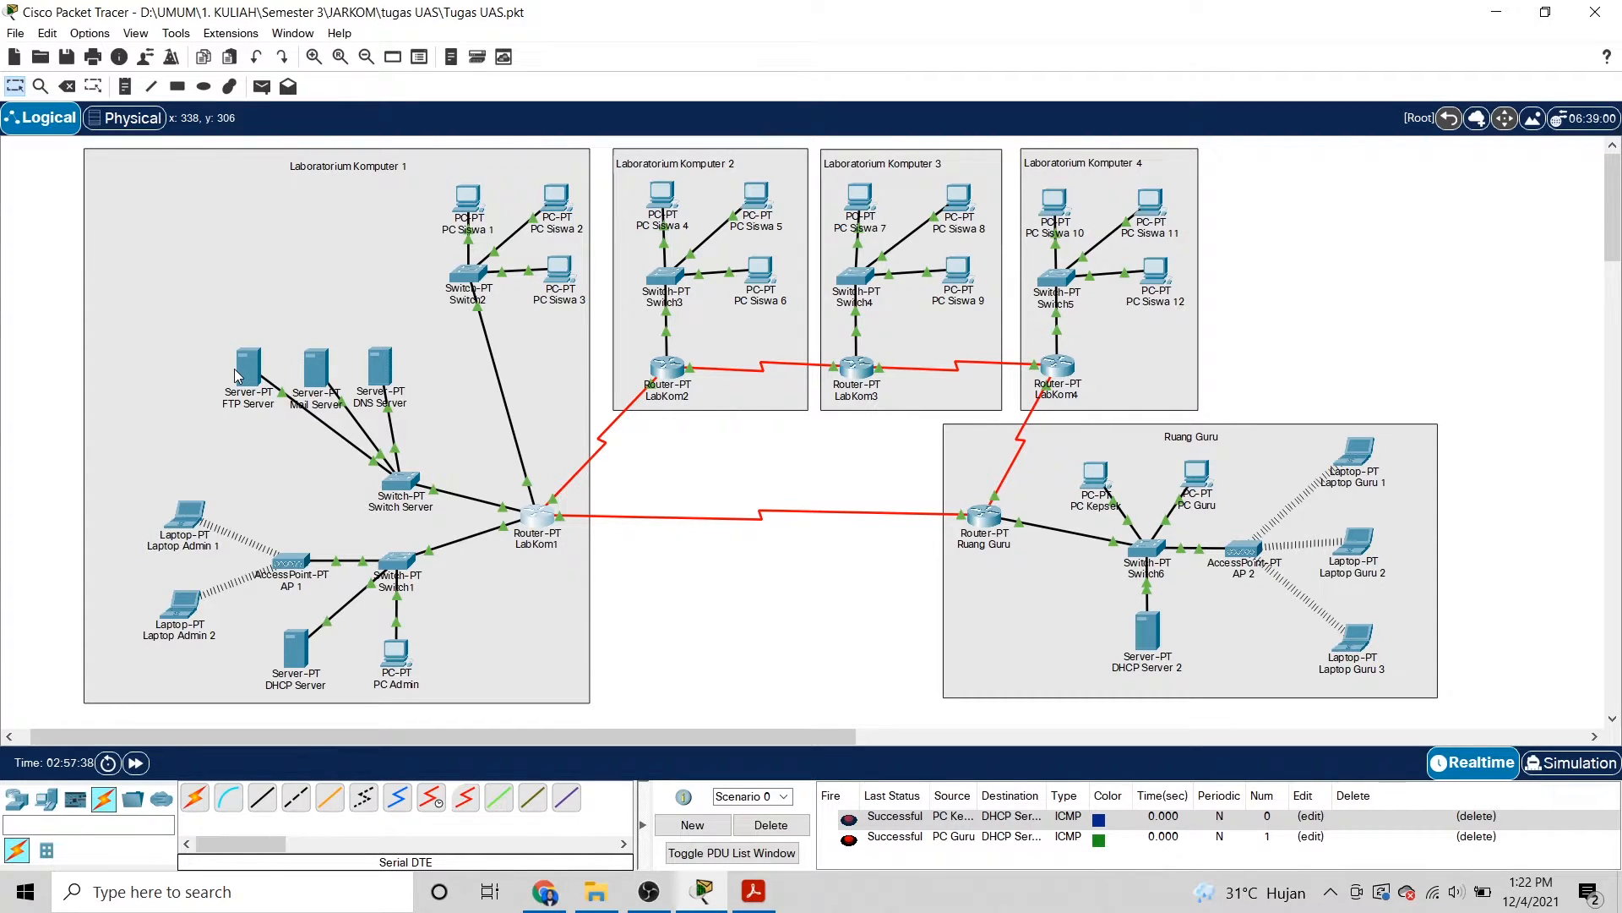
{"action": "mouse_move", "coordinate": [329, 376]}
{"action": "mouse_move", "coordinate": [245, 362]}
{"action": "left_click", "coordinate": [319, 380]}
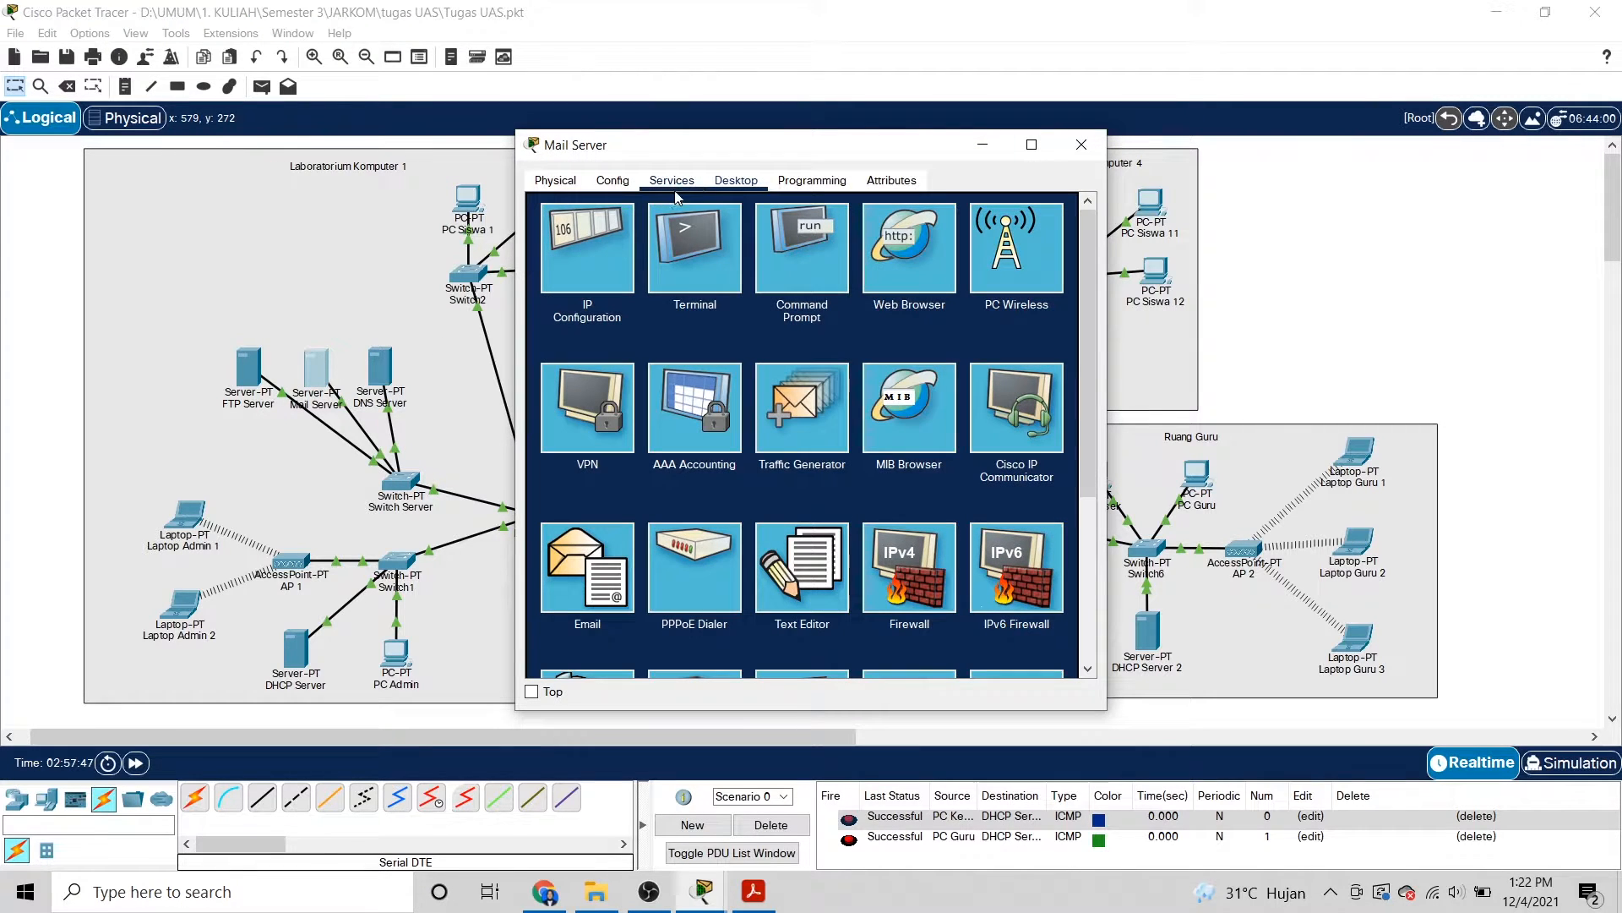
{"action": "left_click", "coordinate": [672, 180]}
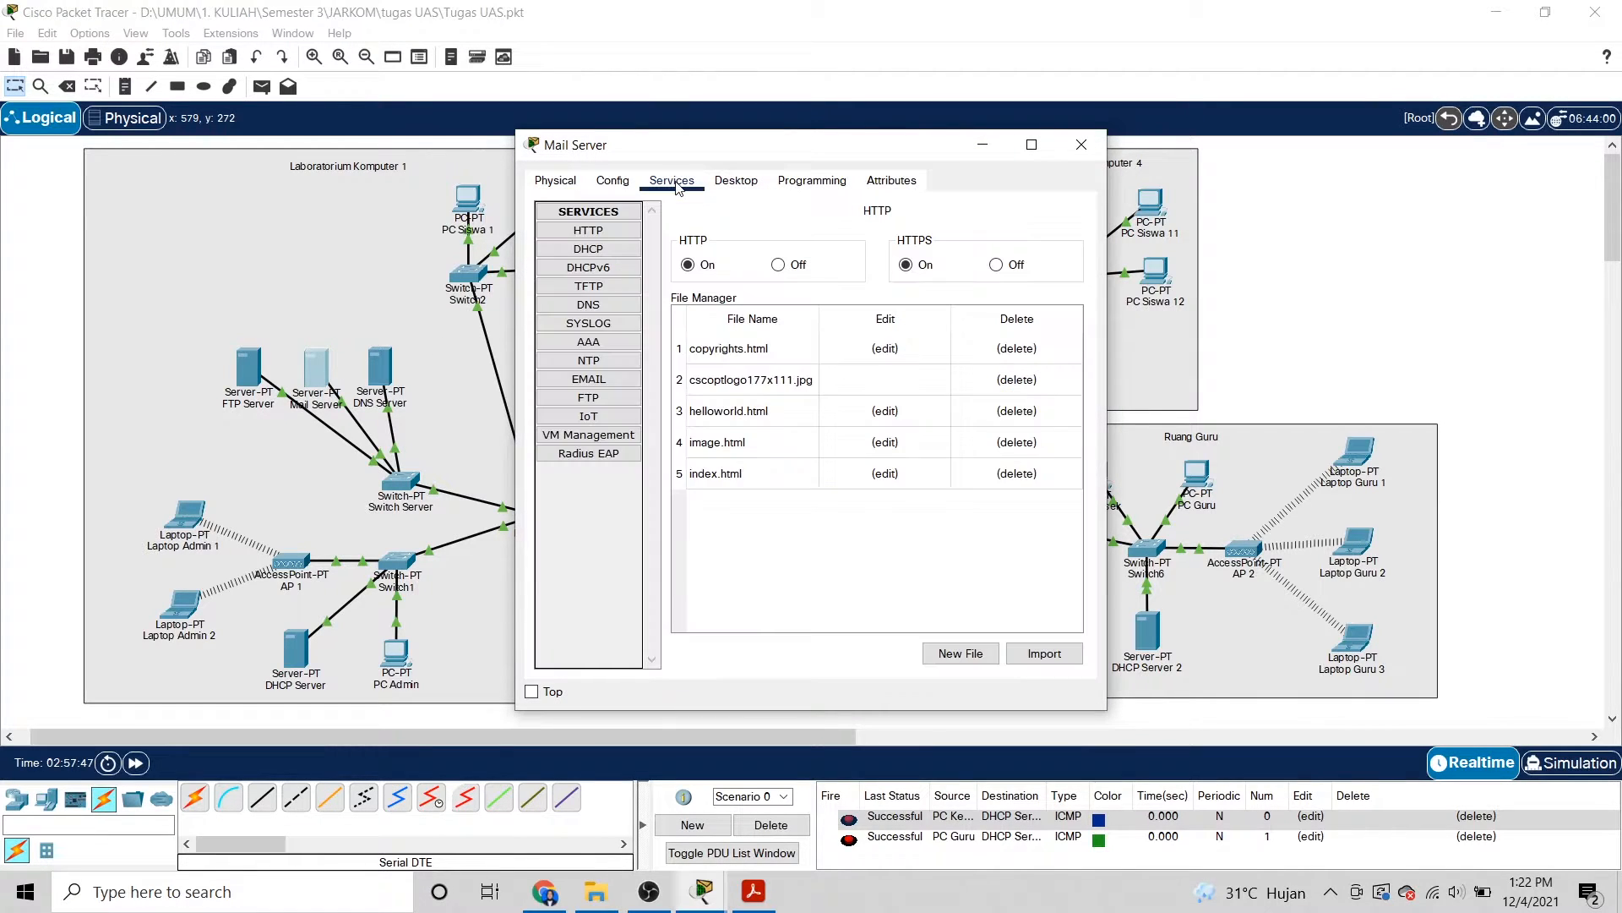
{"action": "left_click", "coordinate": [608, 308]}
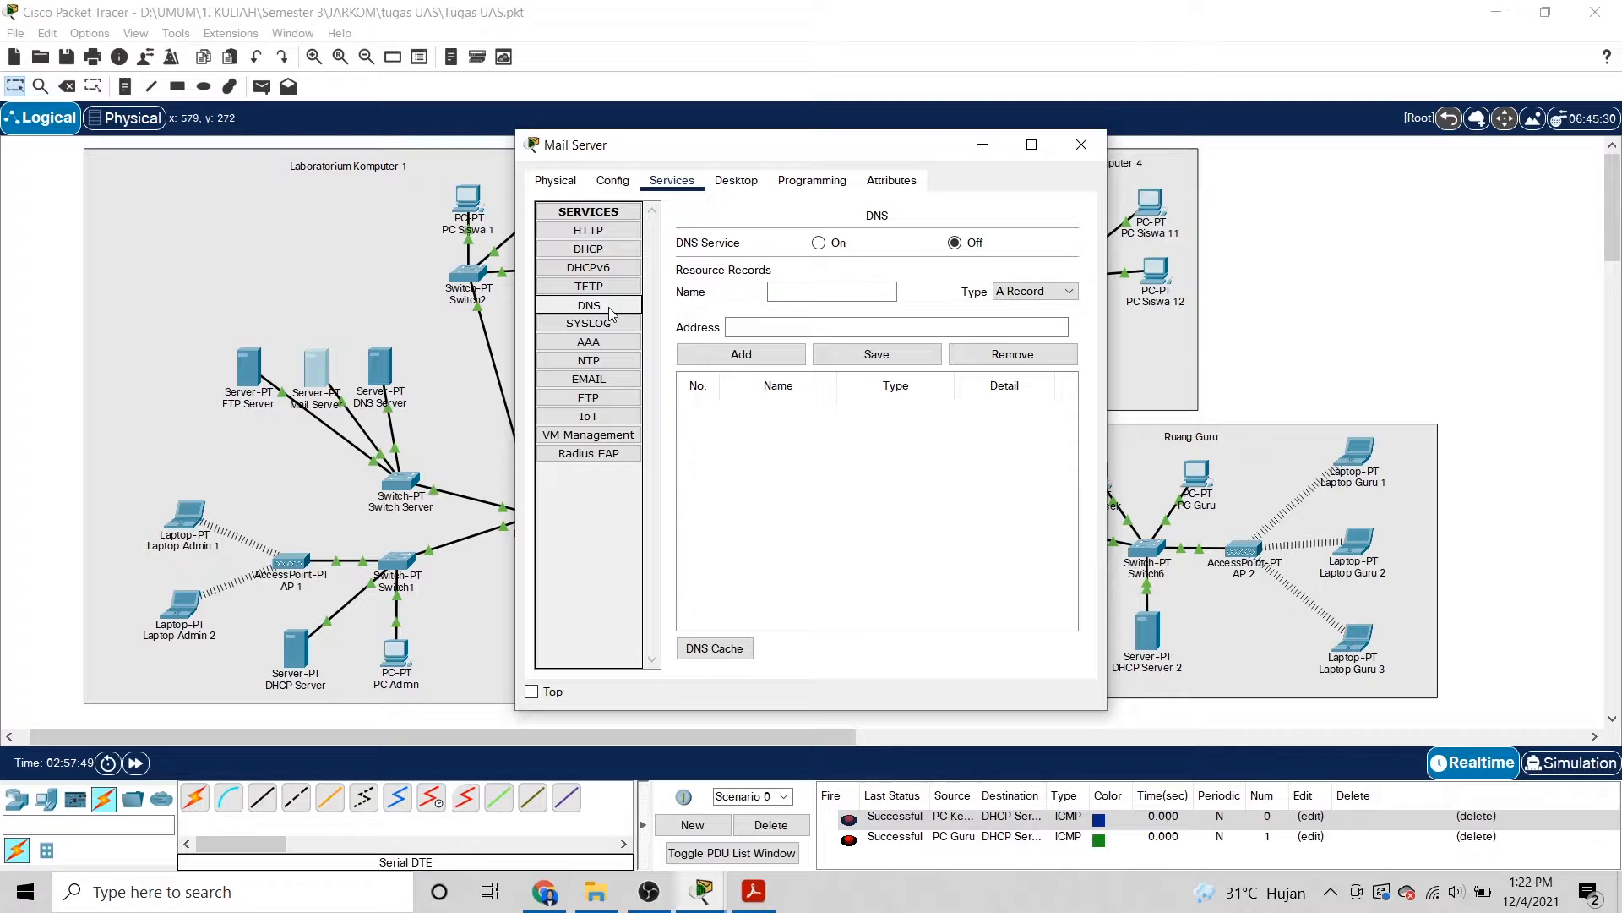
Check the email service's domain sman1kertosono.com, then close the Mail Server window.
{"action": "left_click", "coordinate": [615, 381]}
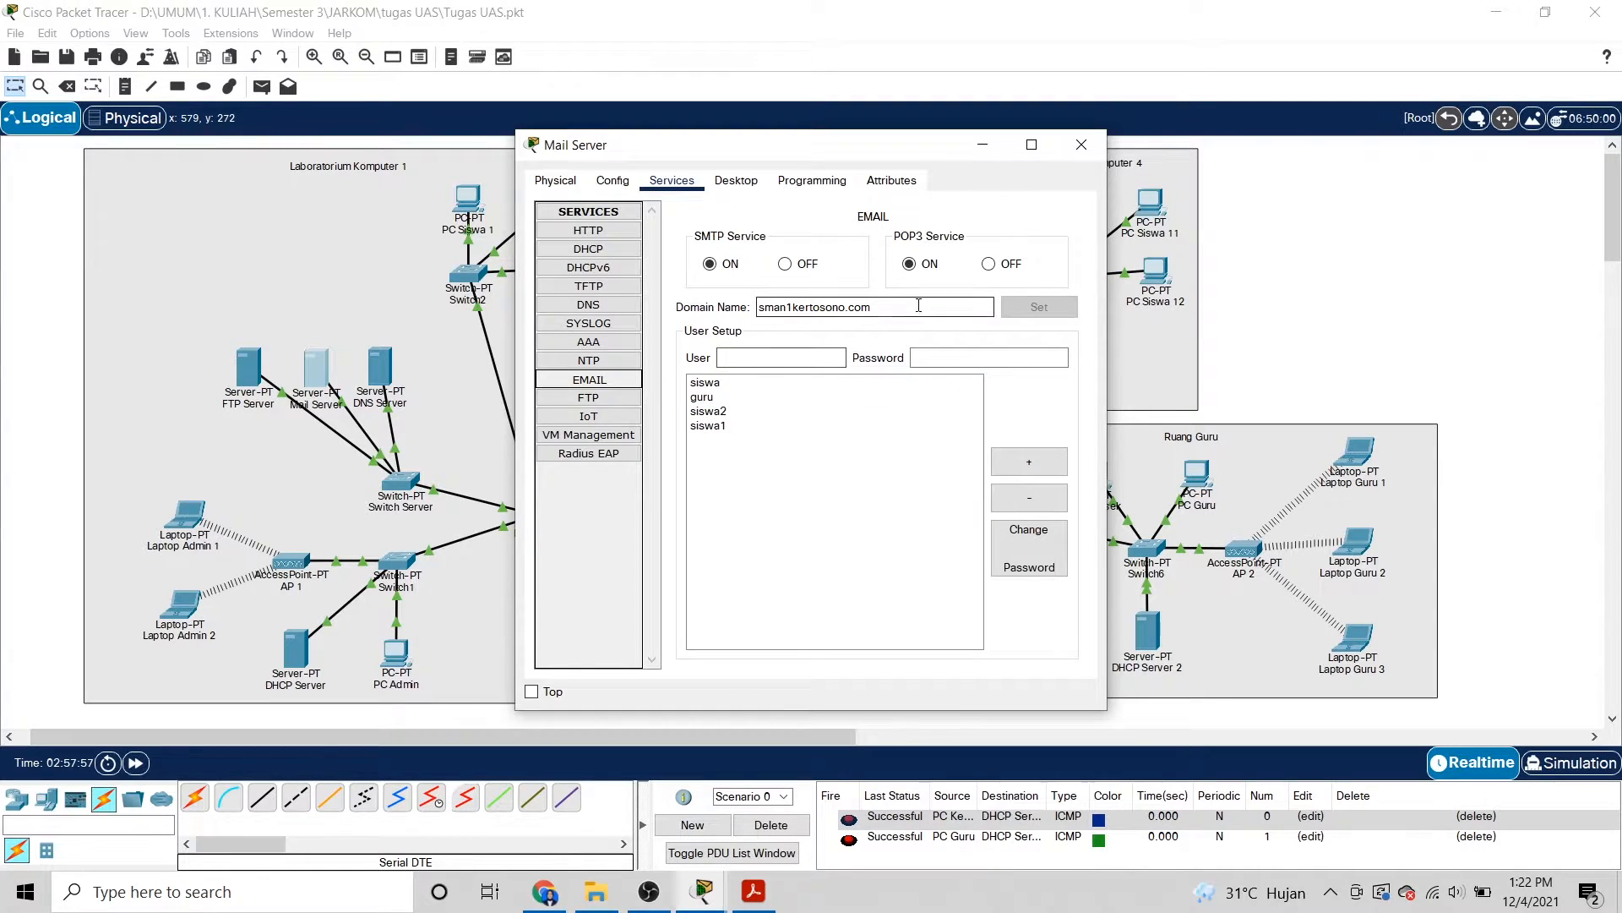
{"action": "left_click_drag", "start_coordinate": [900, 311], "coordinate": [738, 313]}
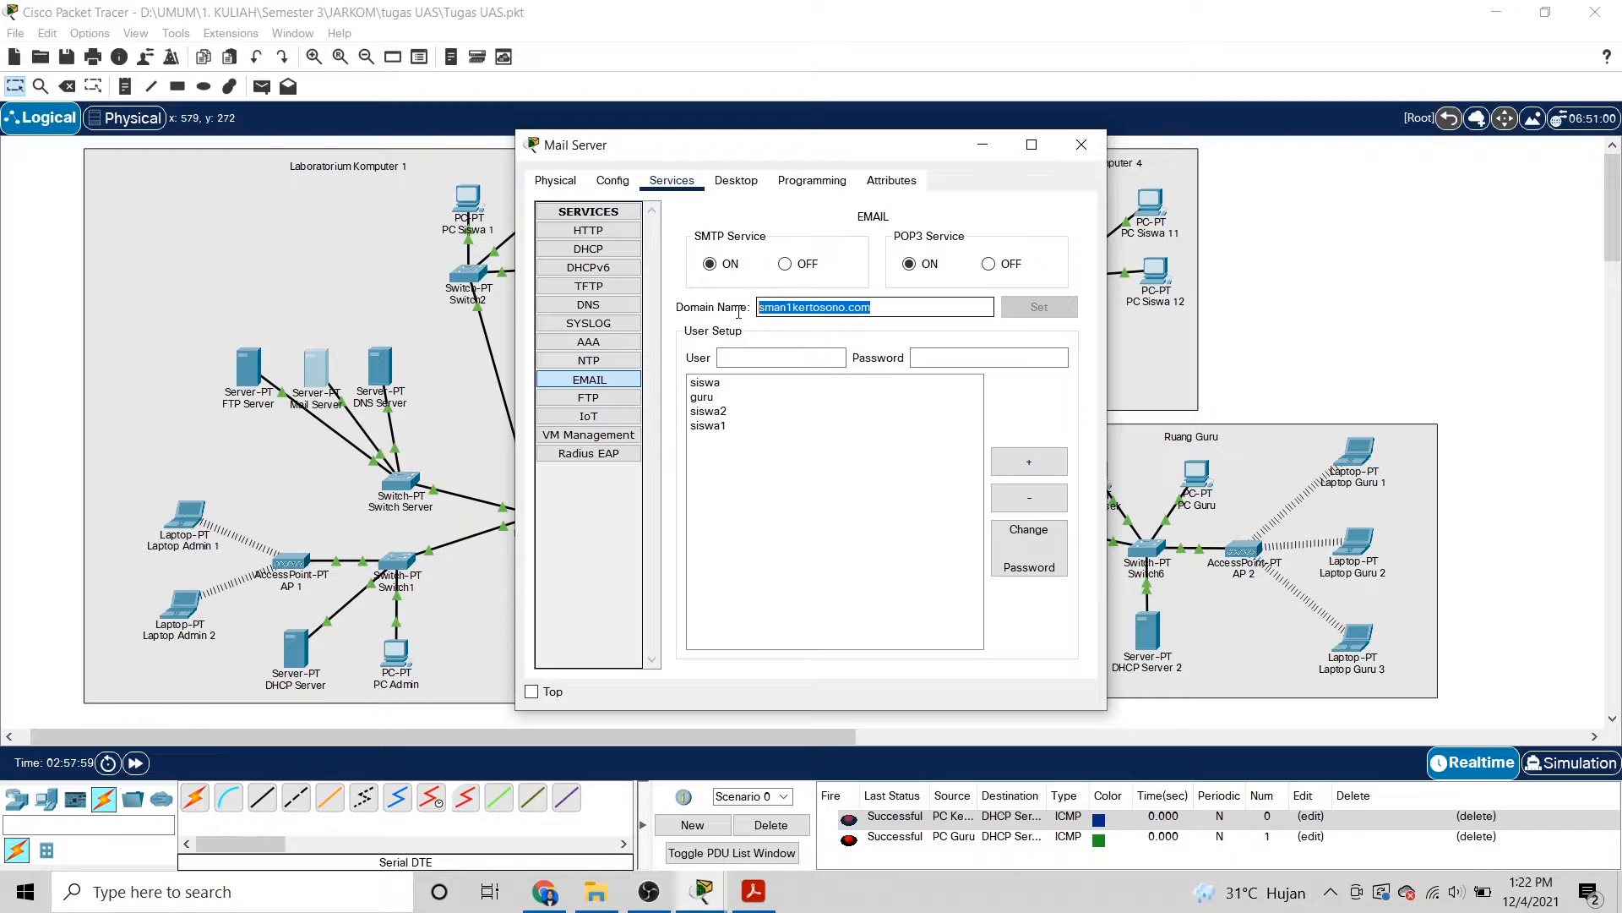
{"action": "left_click", "coordinate": [874, 310]}
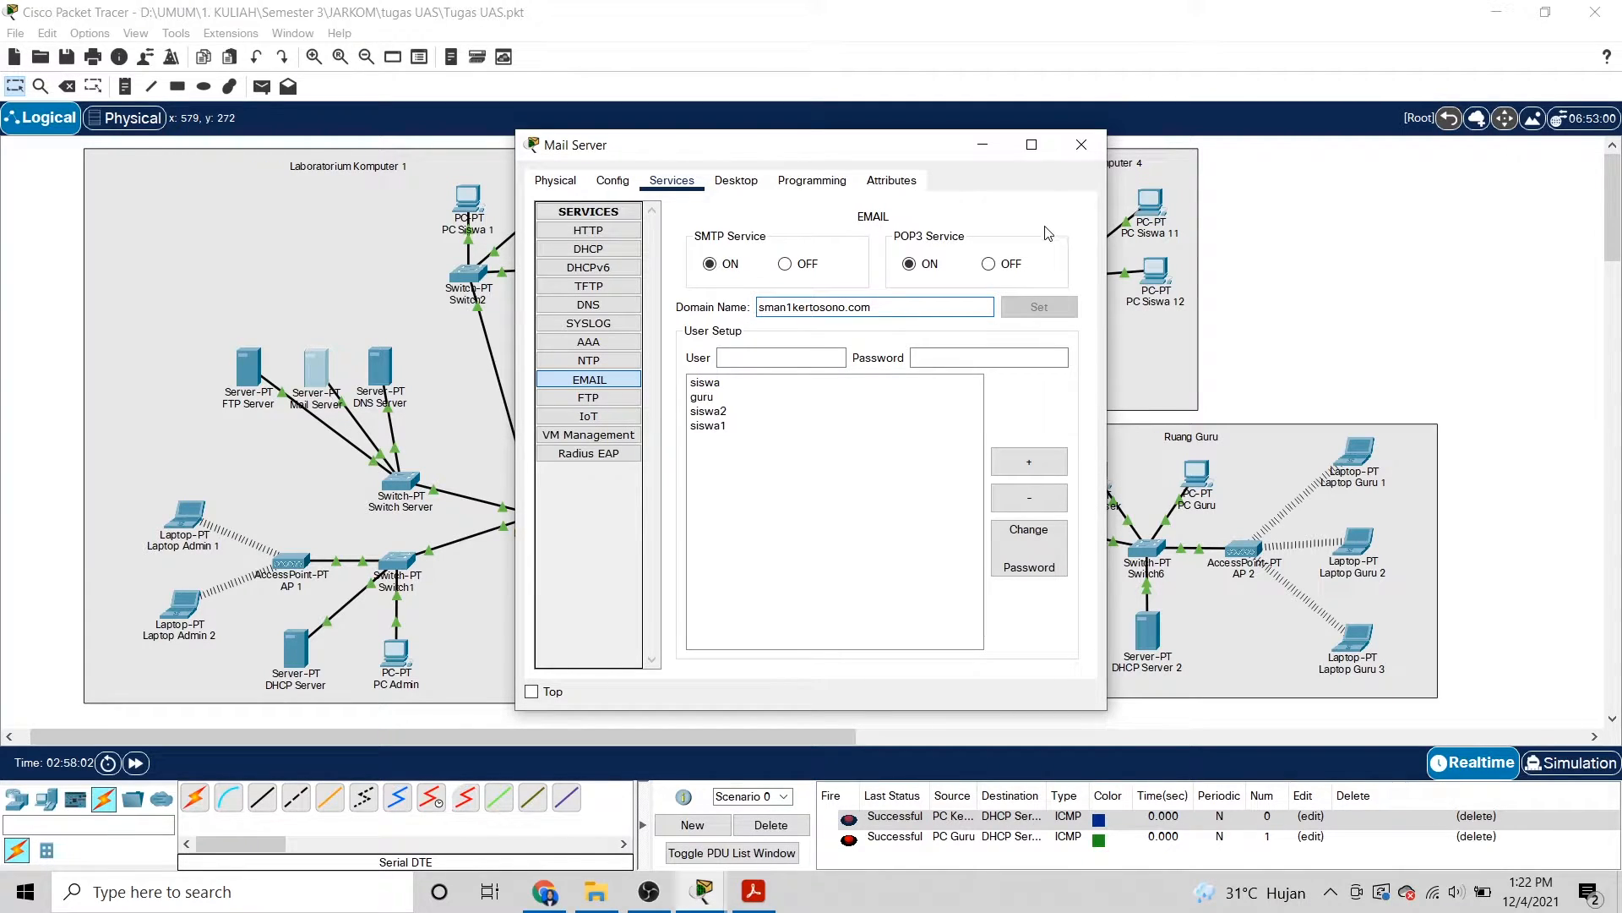
{"action": "left_click", "coordinate": [1092, 143]}
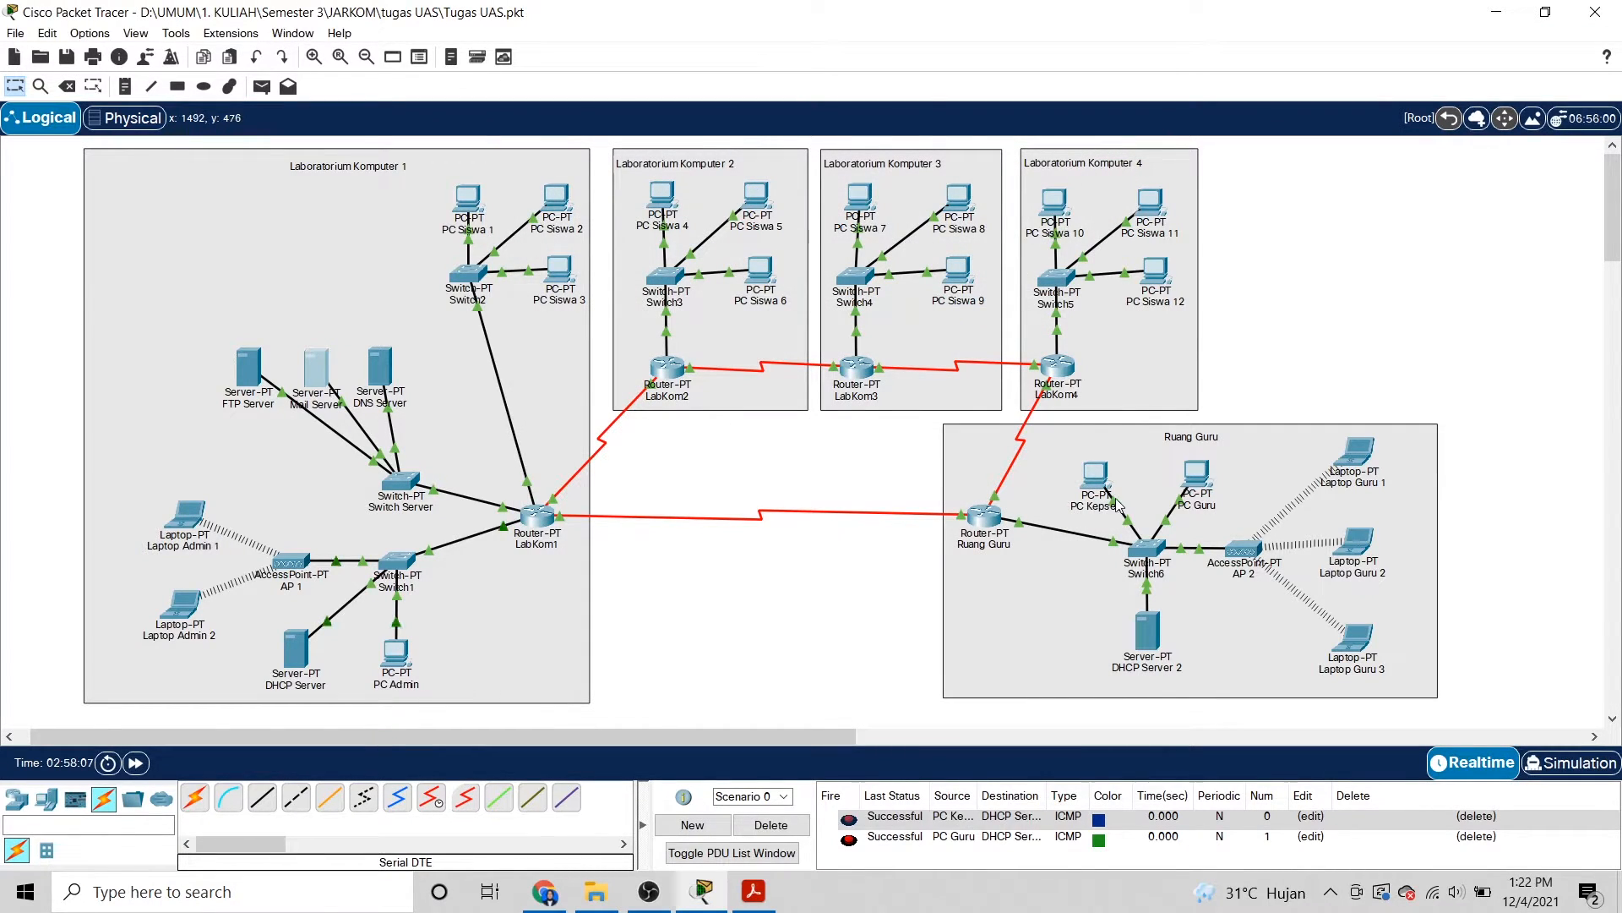
Review PC Guru's mail account with sman1kertosono.com incoming and outgoing servers, save, and close.
{"action": "left_click", "coordinate": [1198, 478]}
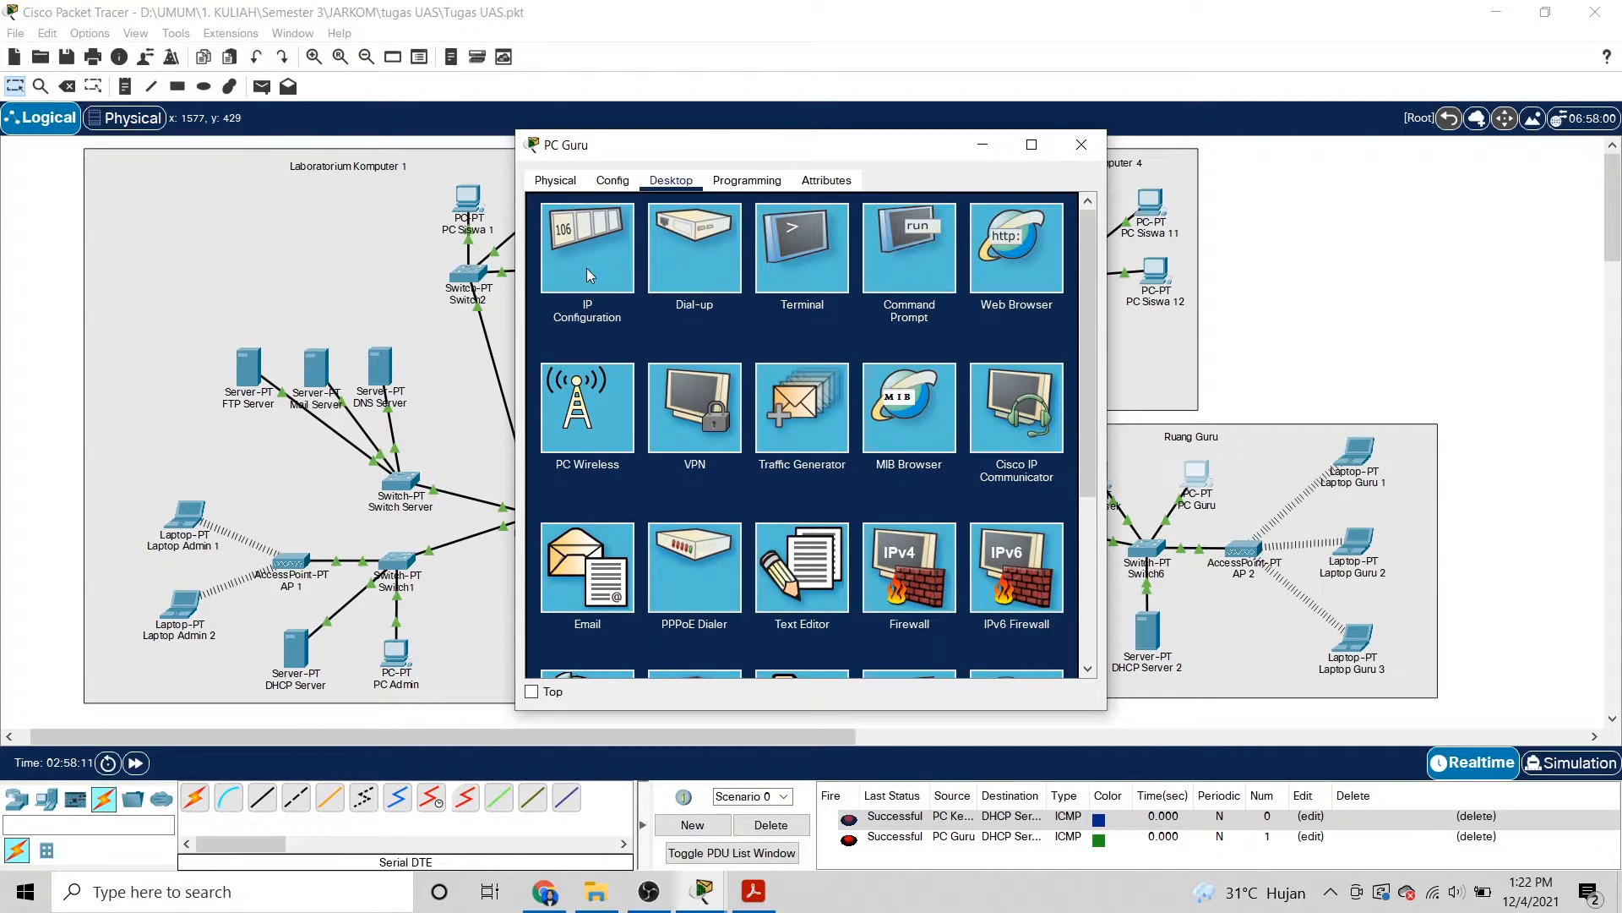
{"action": "left_click", "coordinate": [589, 584]}
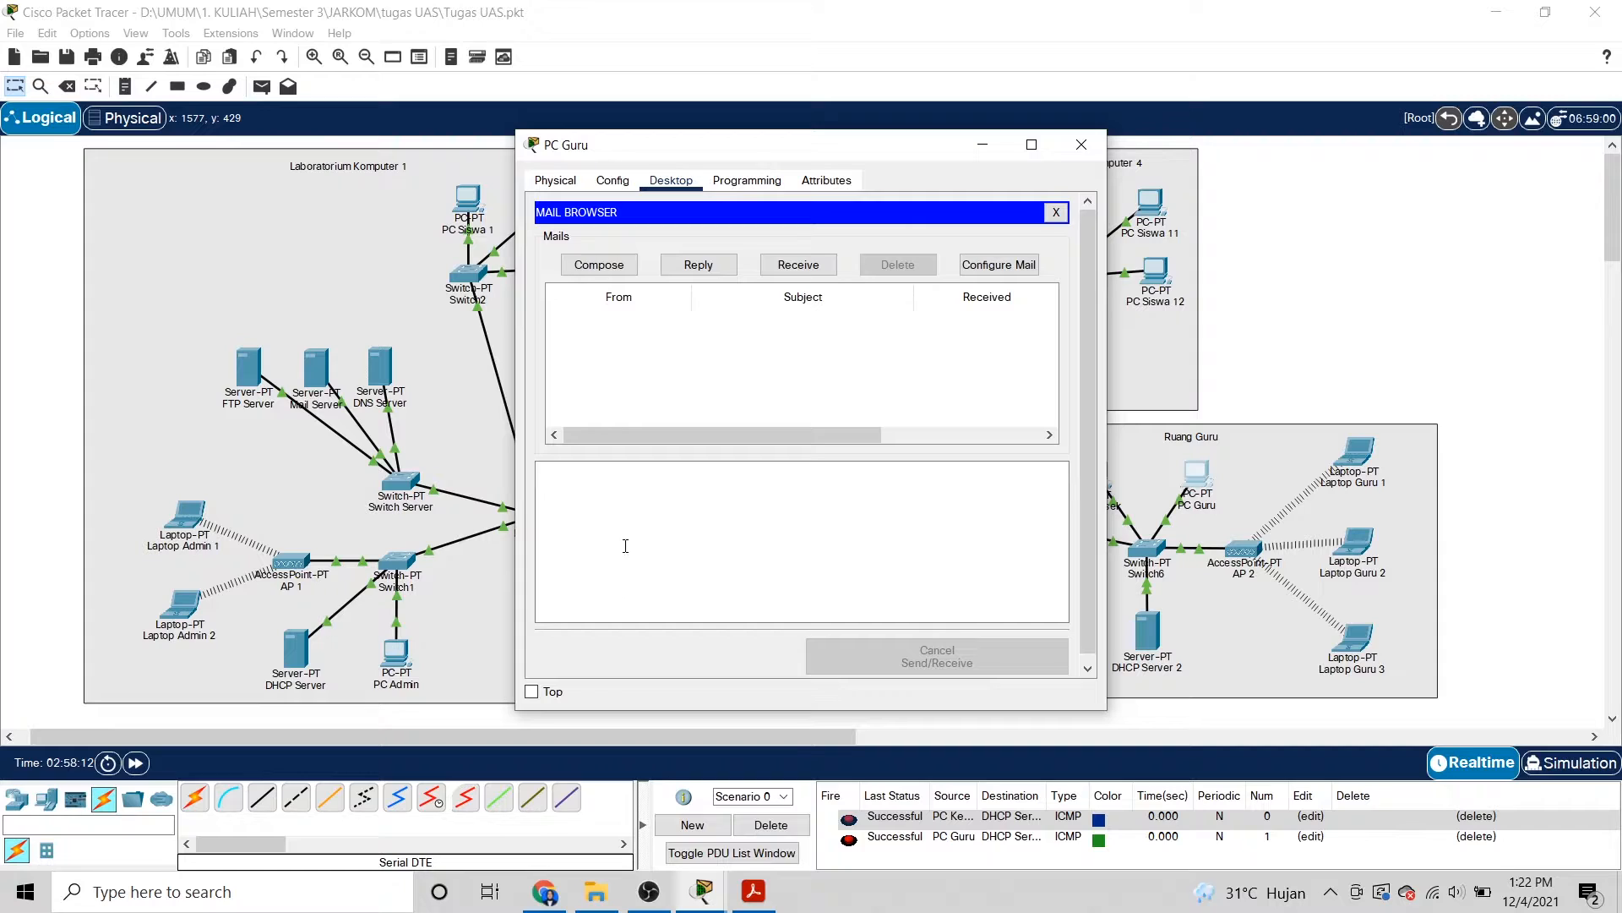
{"action": "left_click", "coordinate": [986, 264]}
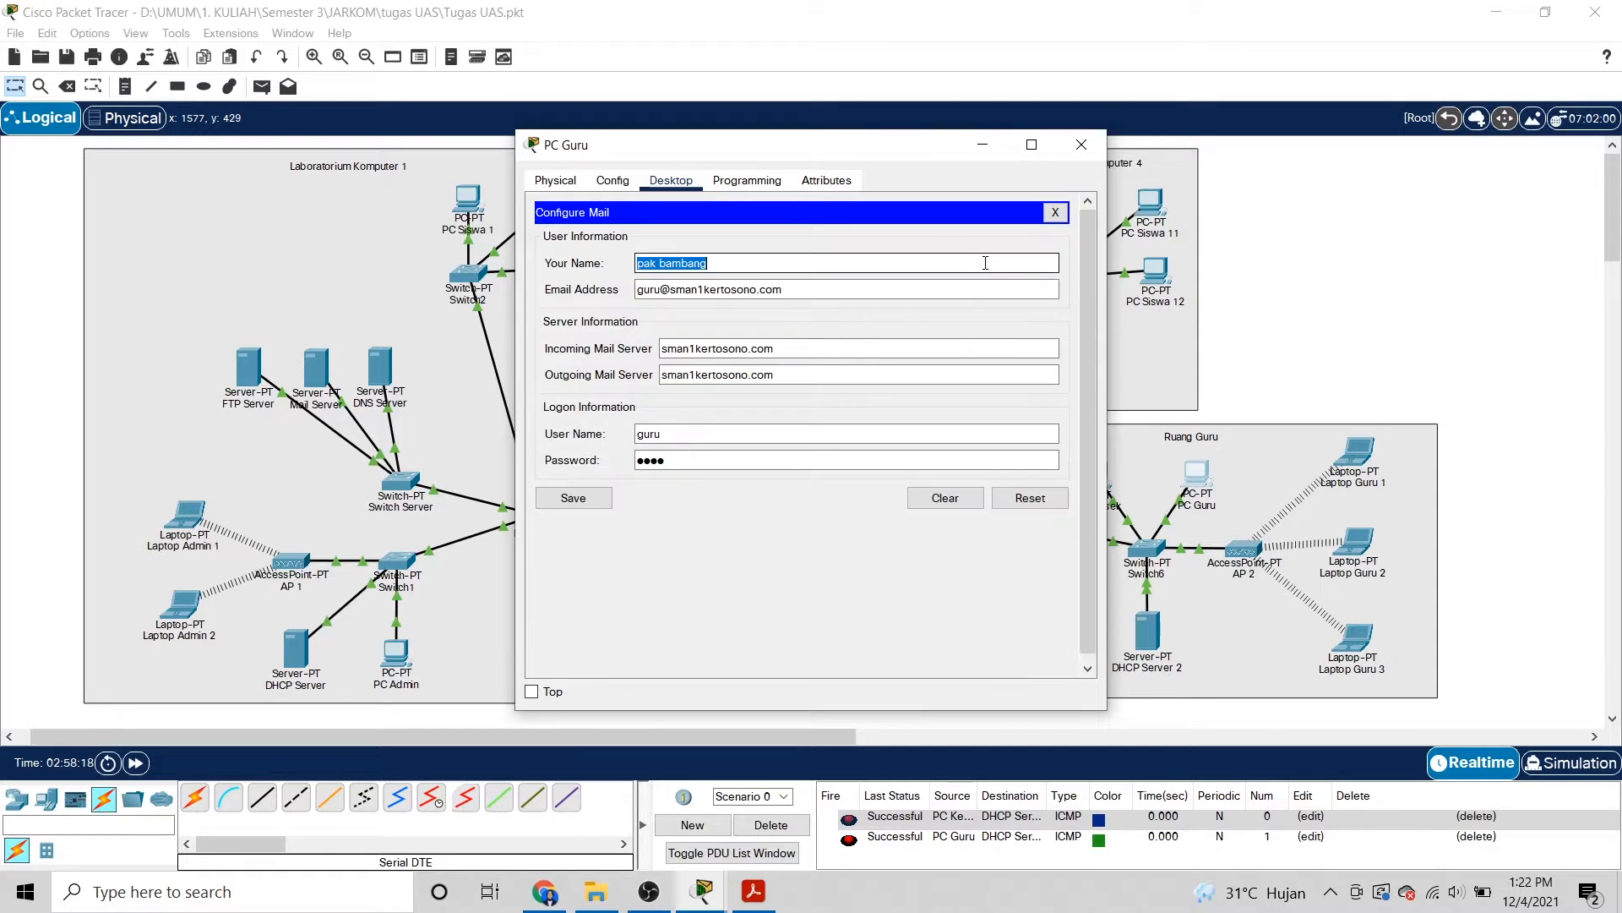
{"action": "left_click", "coordinate": [850, 262]}
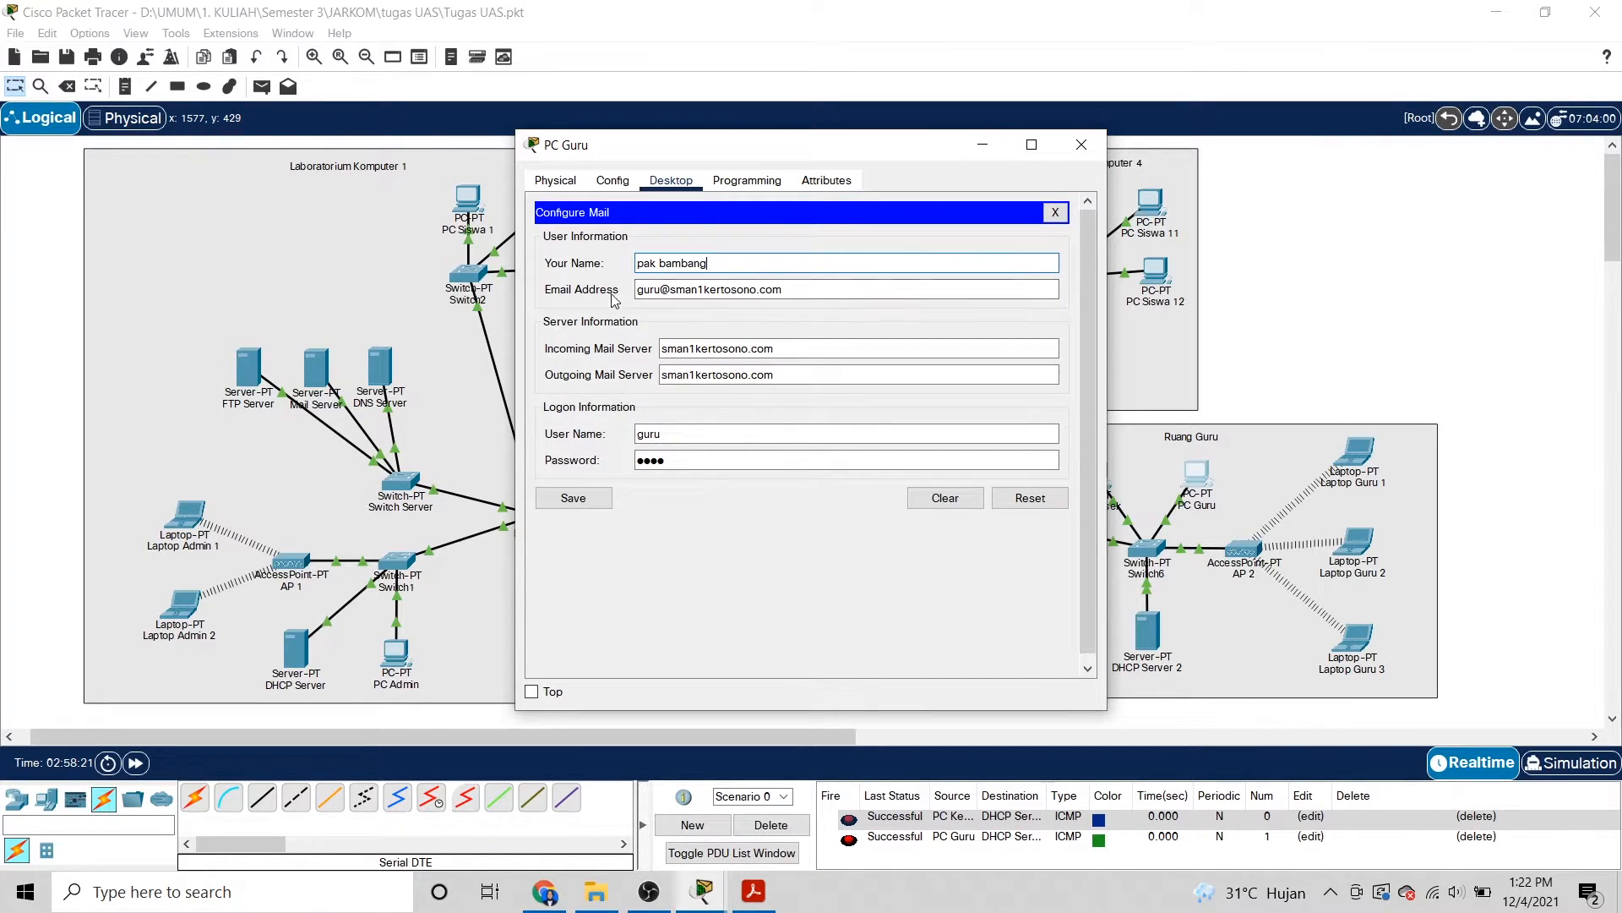
{"action": "left_click", "coordinate": [658, 293]}
{"action": "left_click", "coordinate": [799, 348]}
{"action": "left_click", "coordinate": [765, 377]}
{"action": "left_click", "coordinate": [573, 499]}
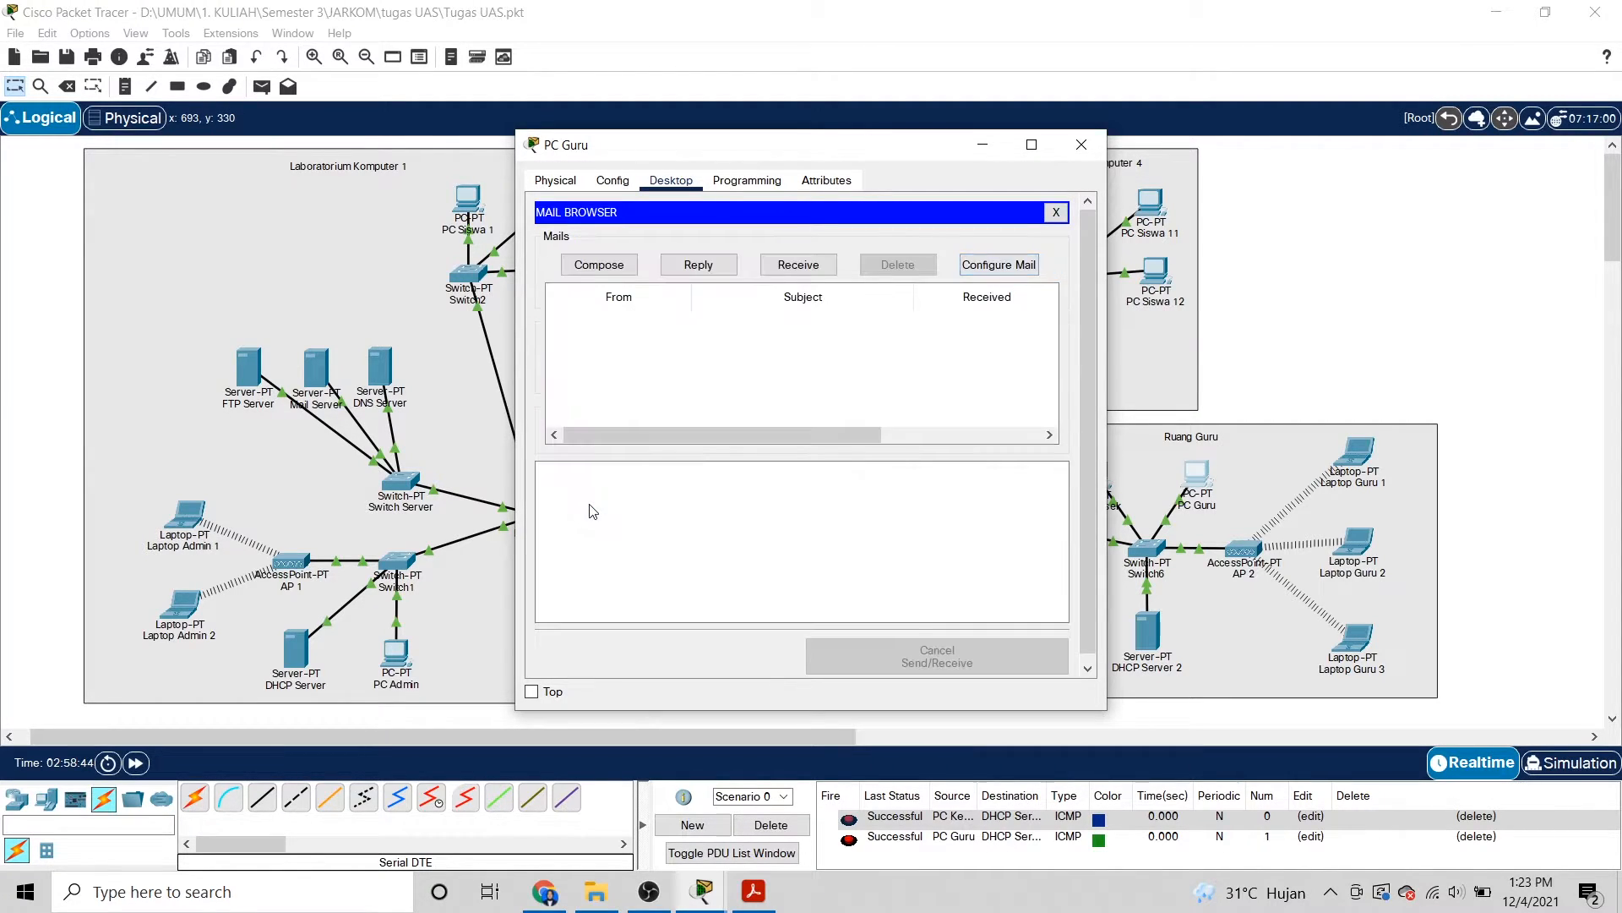
{"action": "left_click", "coordinate": [1082, 144]}
Review and save PC Siswa 1's mail settings using sman1kertosono.com servers, then close the window.
{"action": "left_click", "coordinate": [466, 202]}
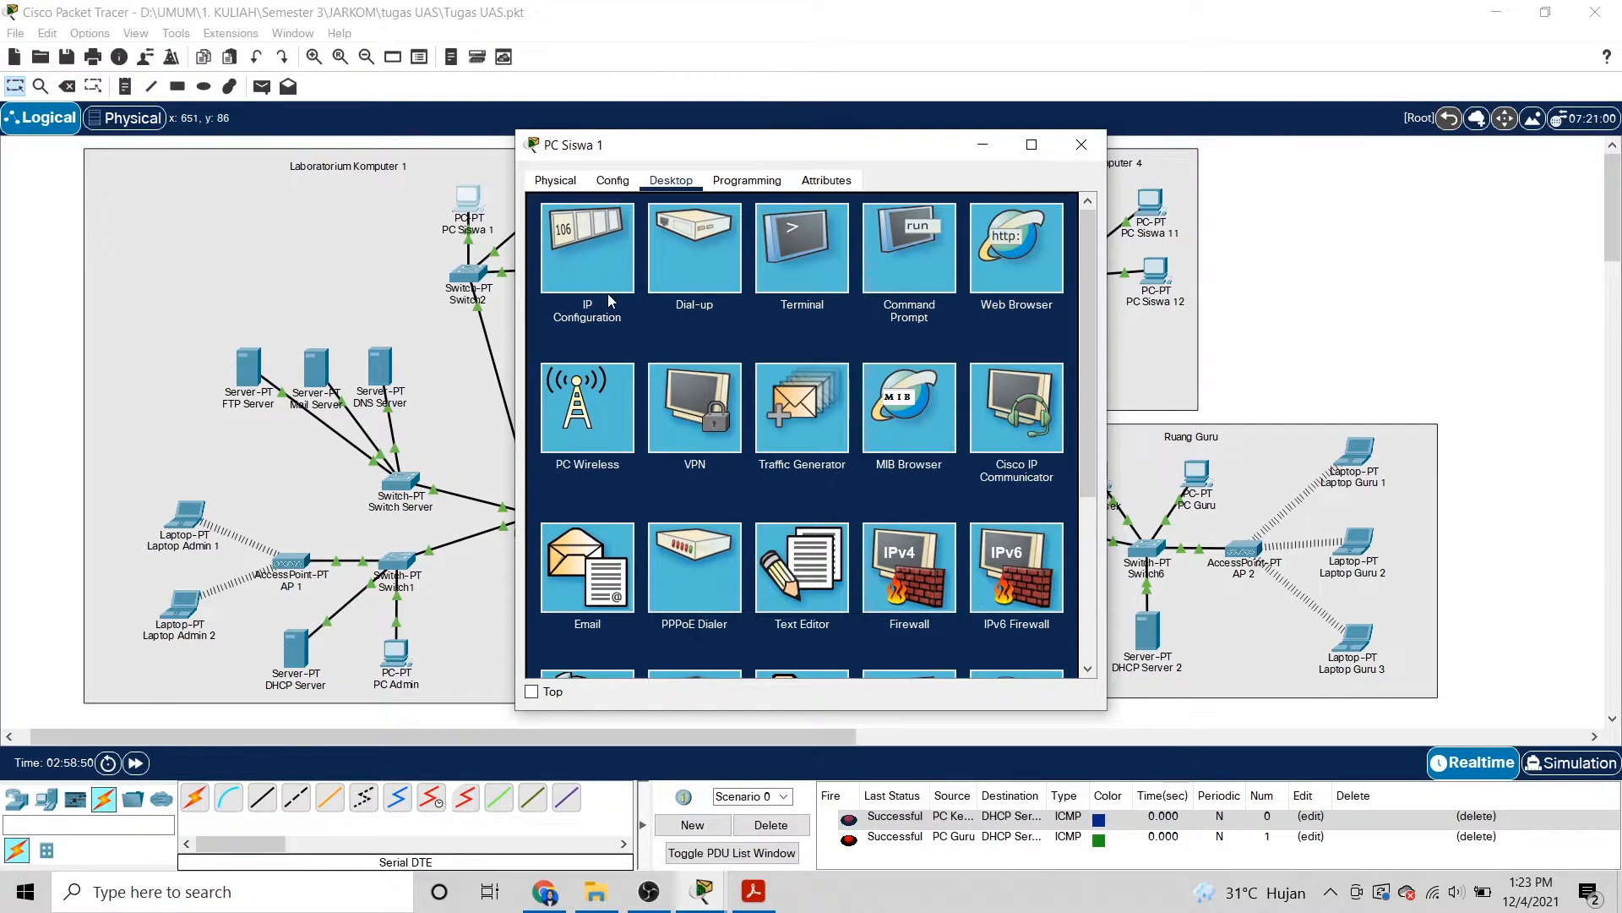
{"action": "left_click", "coordinate": [596, 586]}
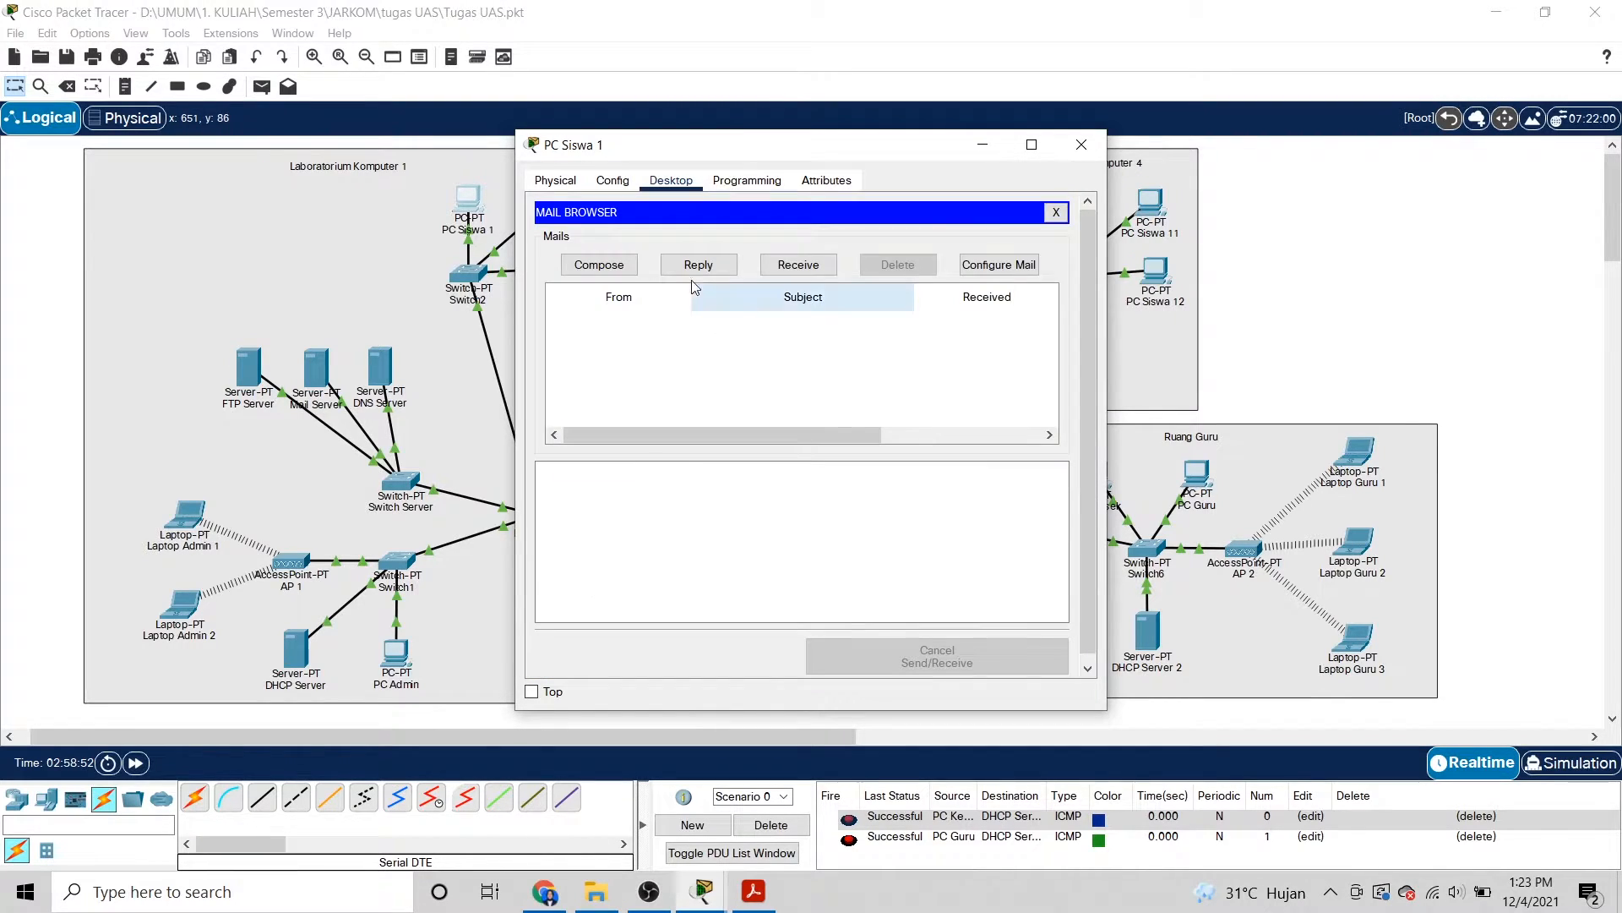
{"action": "left_click", "coordinate": [1025, 264]}
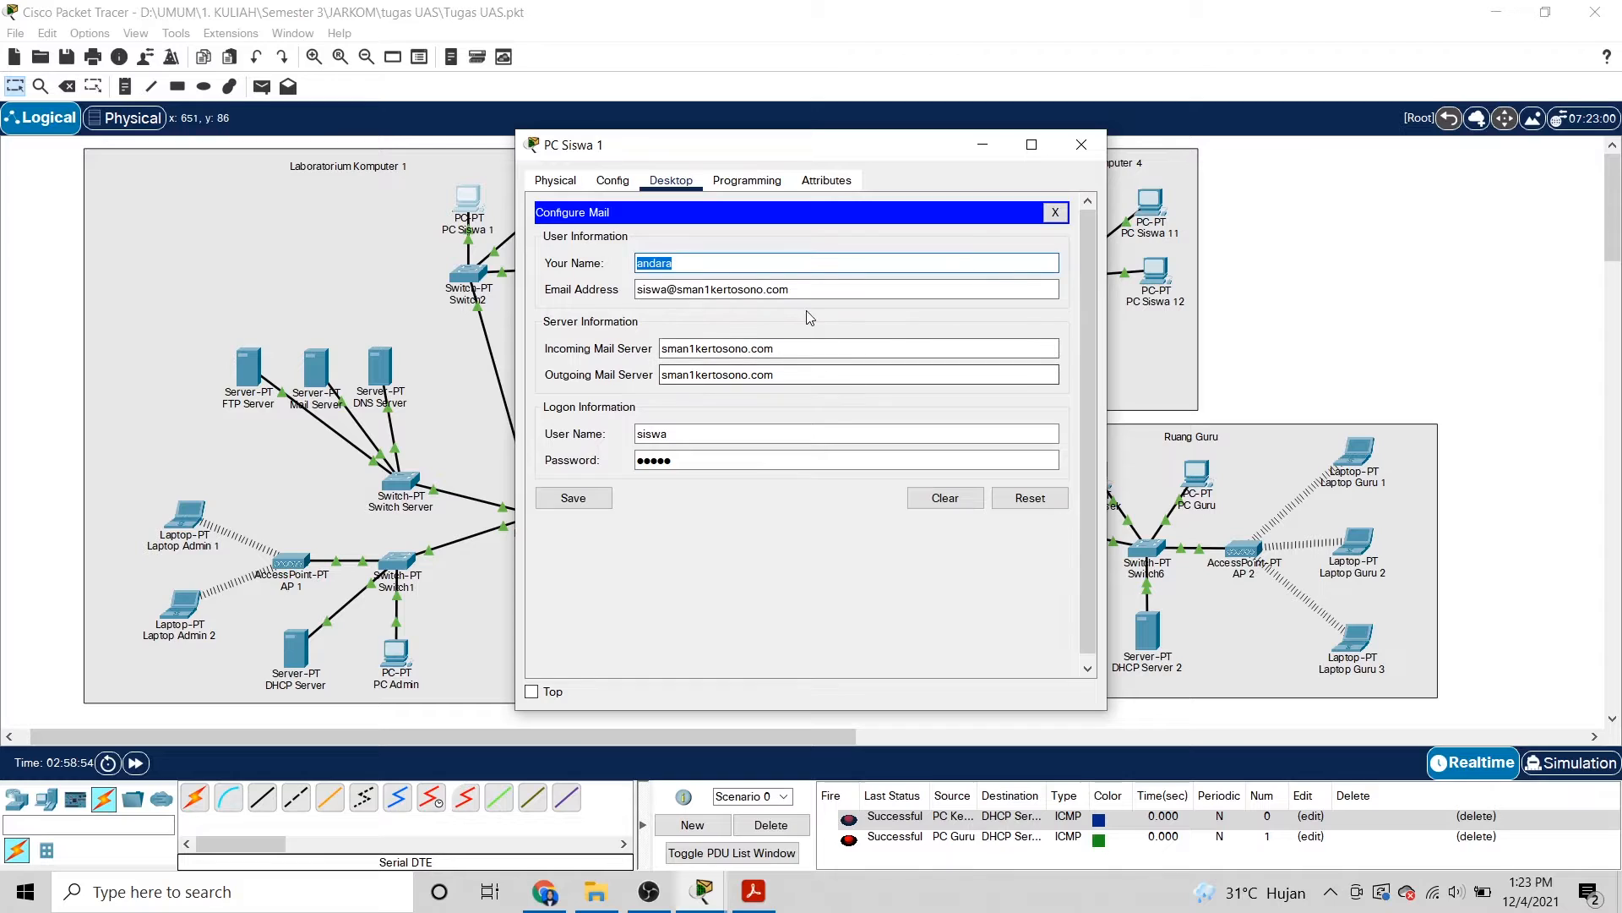
{"action": "left_click", "coordinate": [813, 263]}
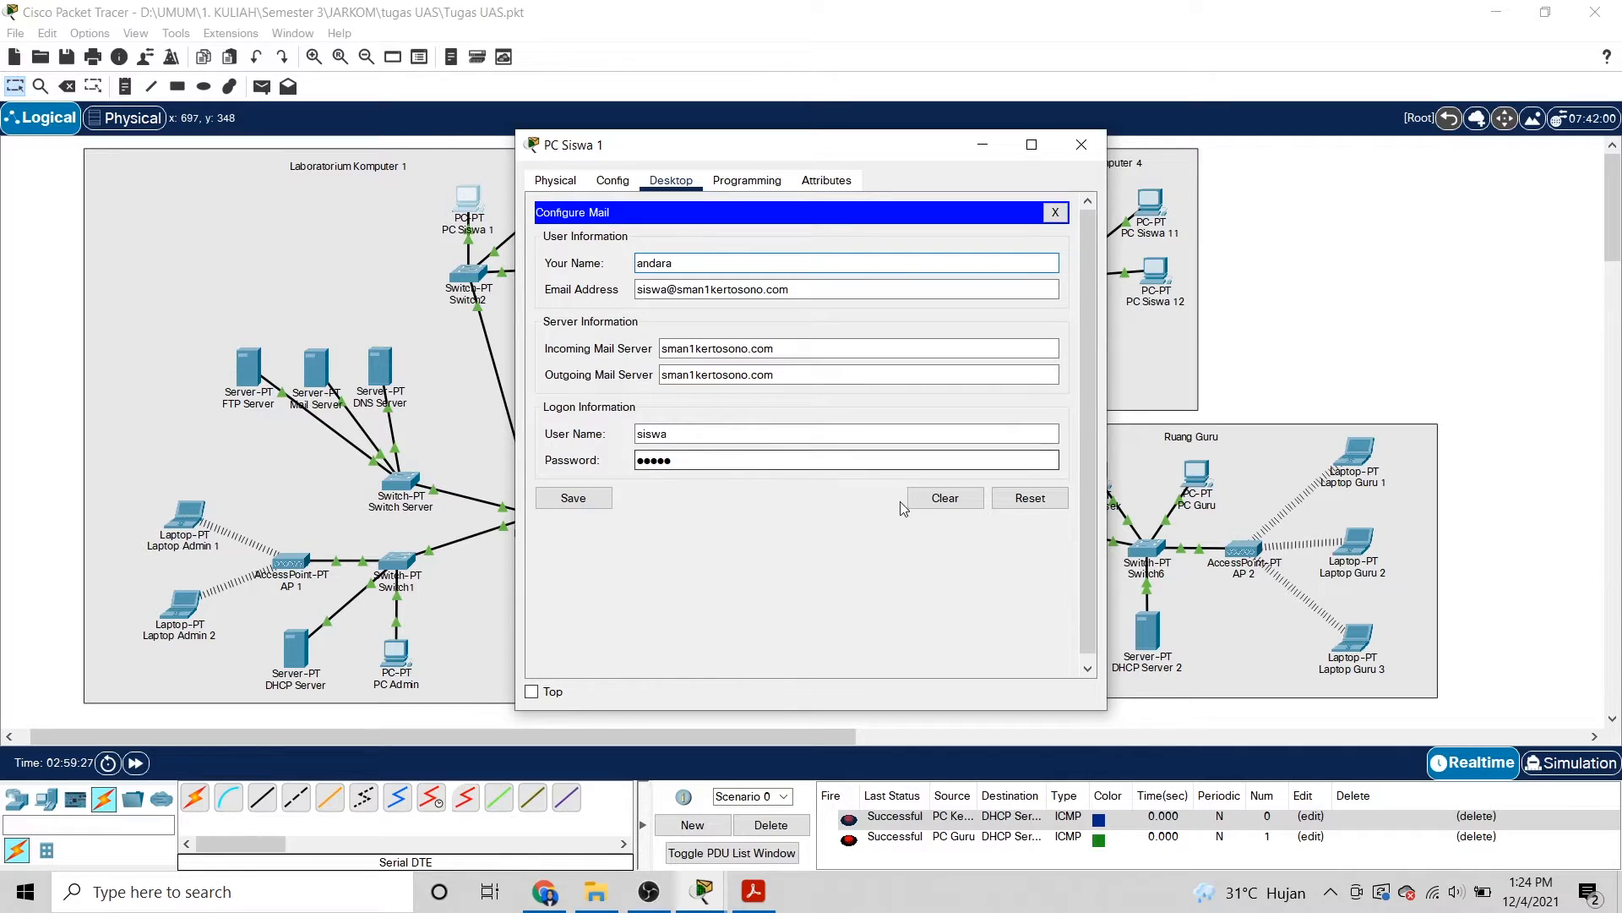
{"action": "left_click", "coordinate": [565, 499]}
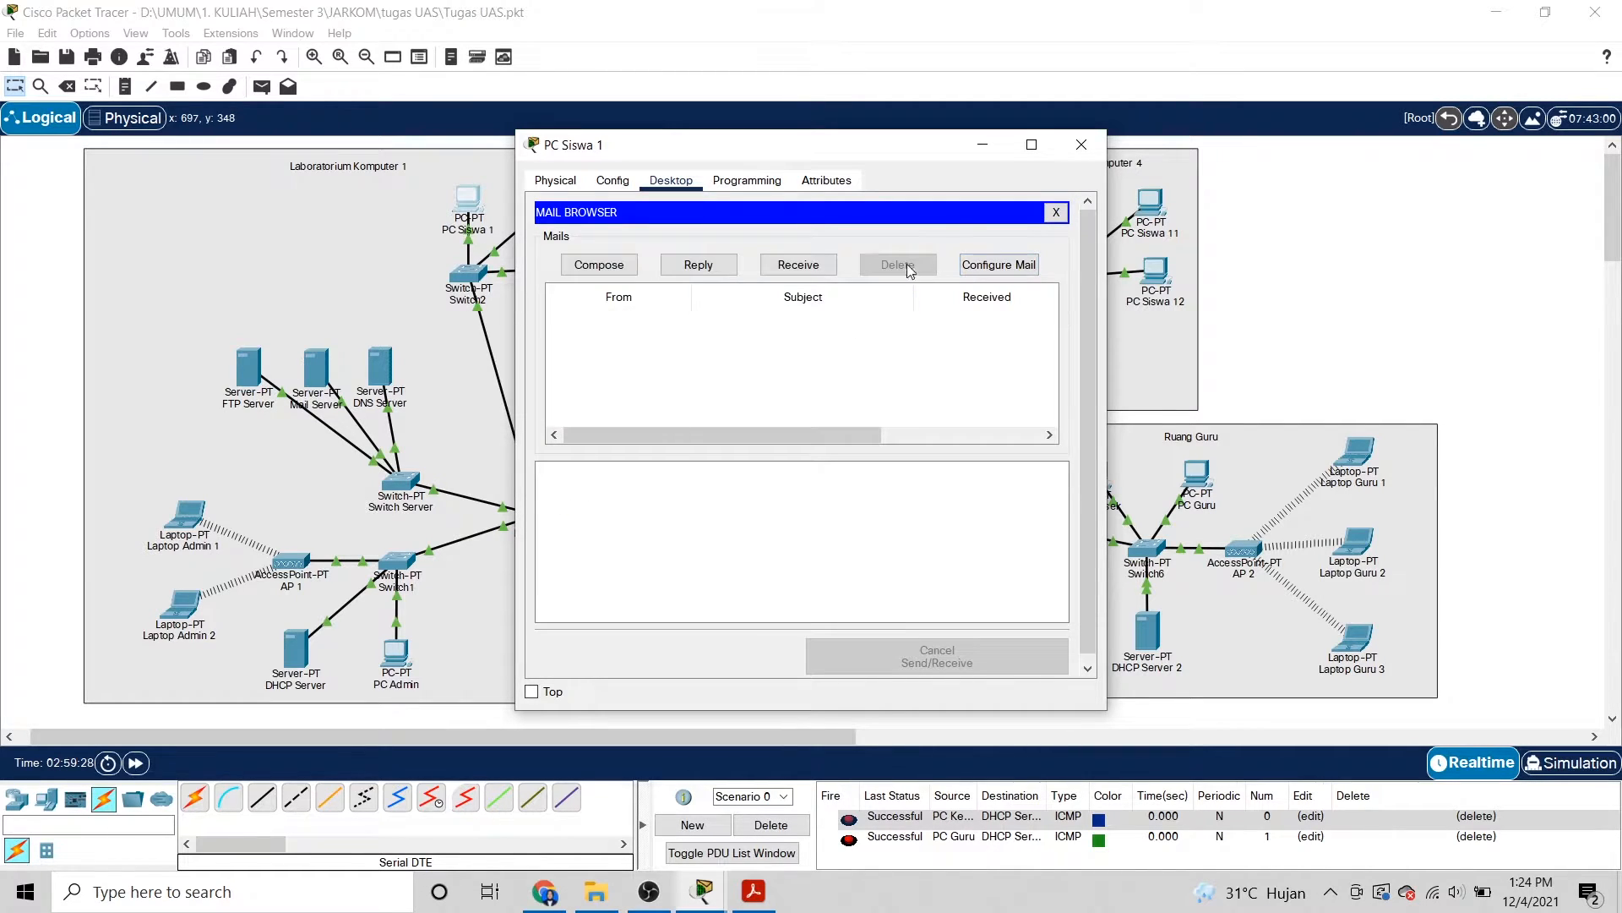
{"action": "left_click", "coordinate": [1082, 144]}
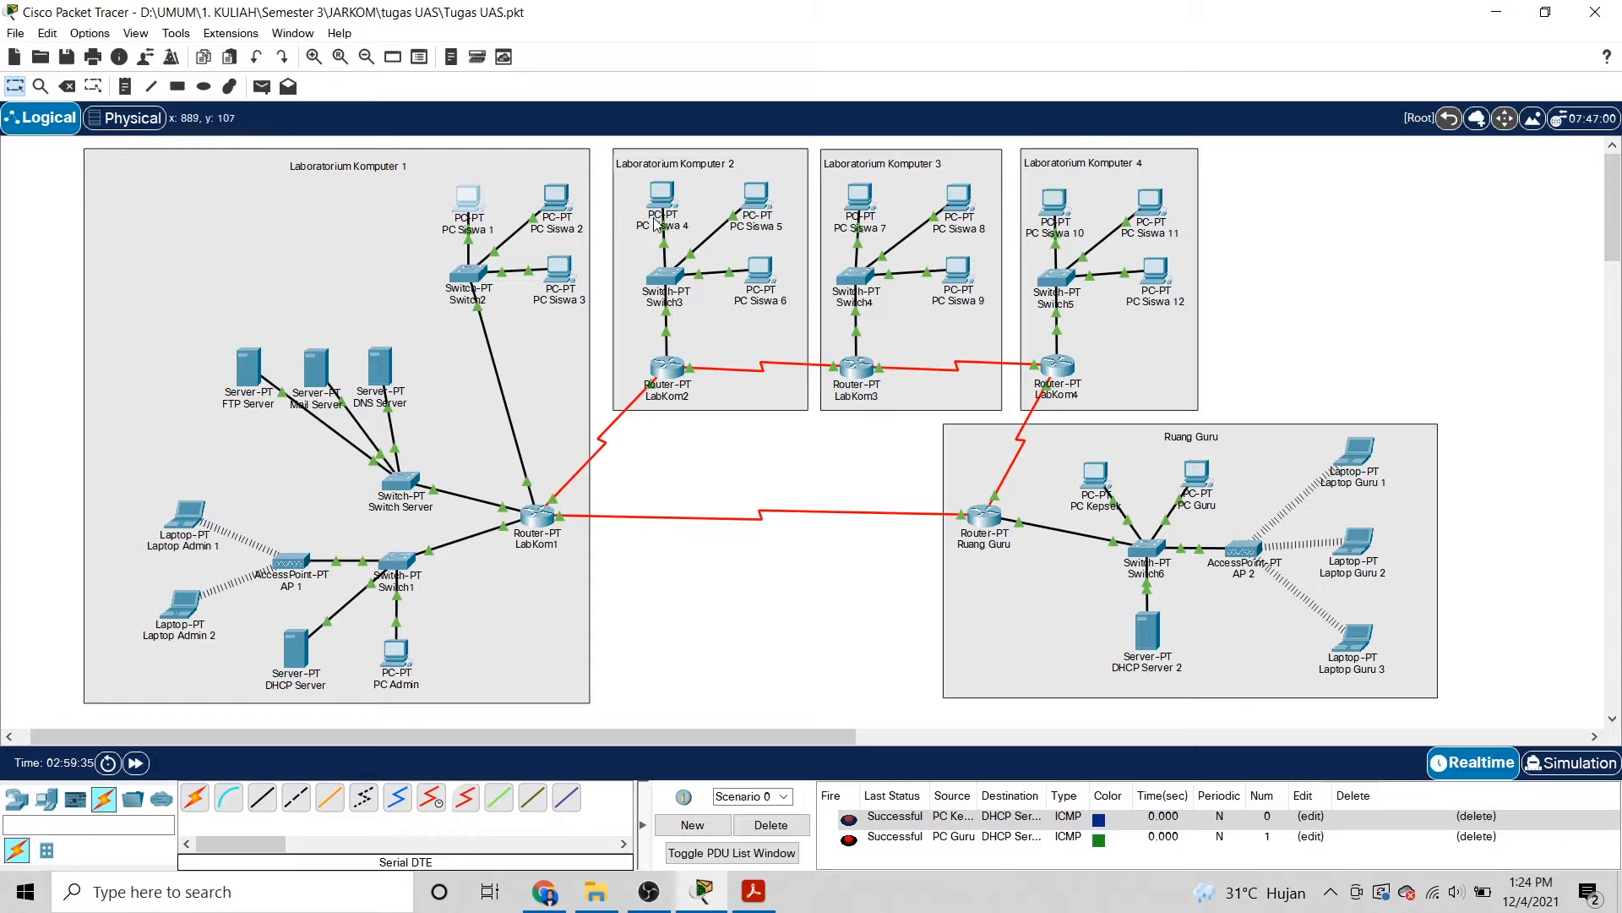
In PC Siswa 4's mail configuration, append 1 to the email address and user name.
{"action": "left_click", "coordinate": [664, 207]}
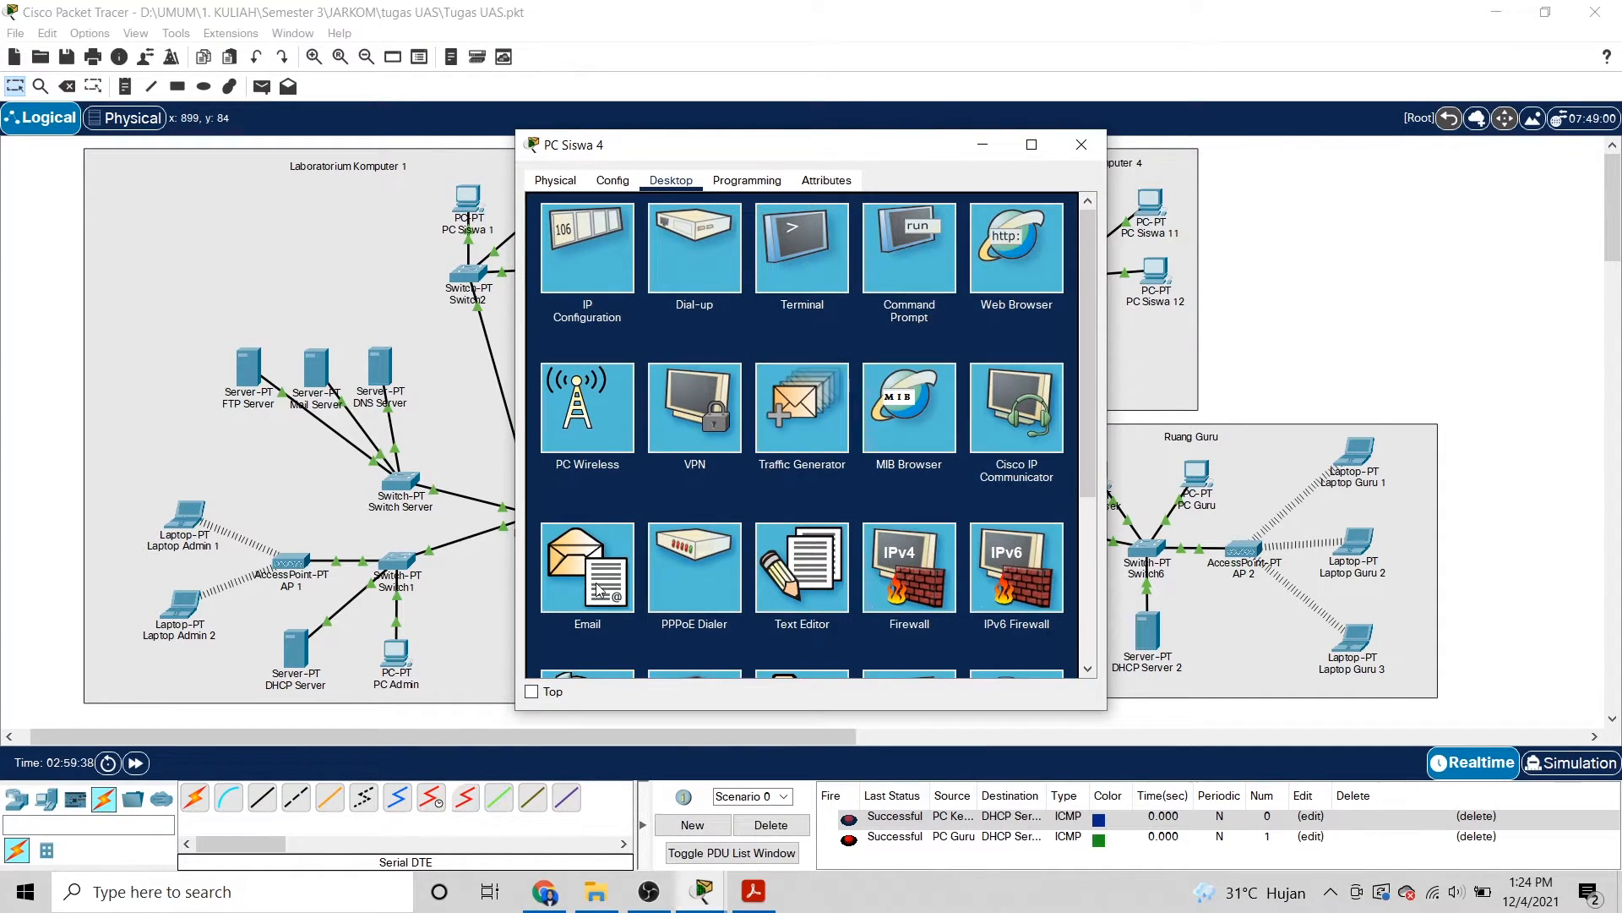
{"action": "left_click", "coordinate": [597, 589]}
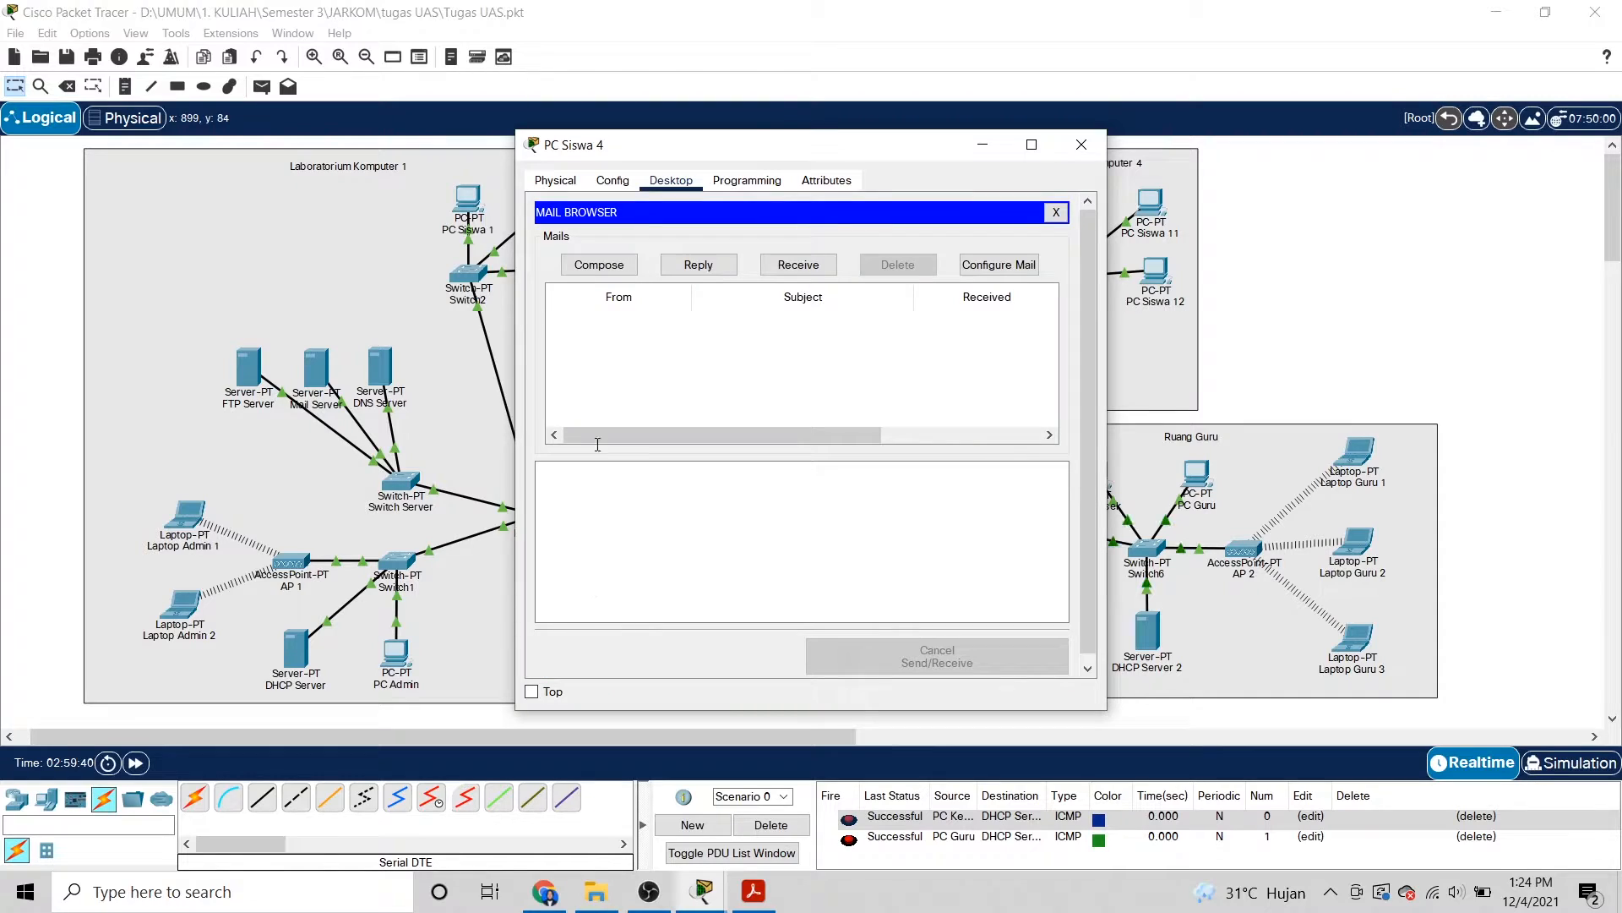
{"action": "left_click", "coordinate": [998, 264]}
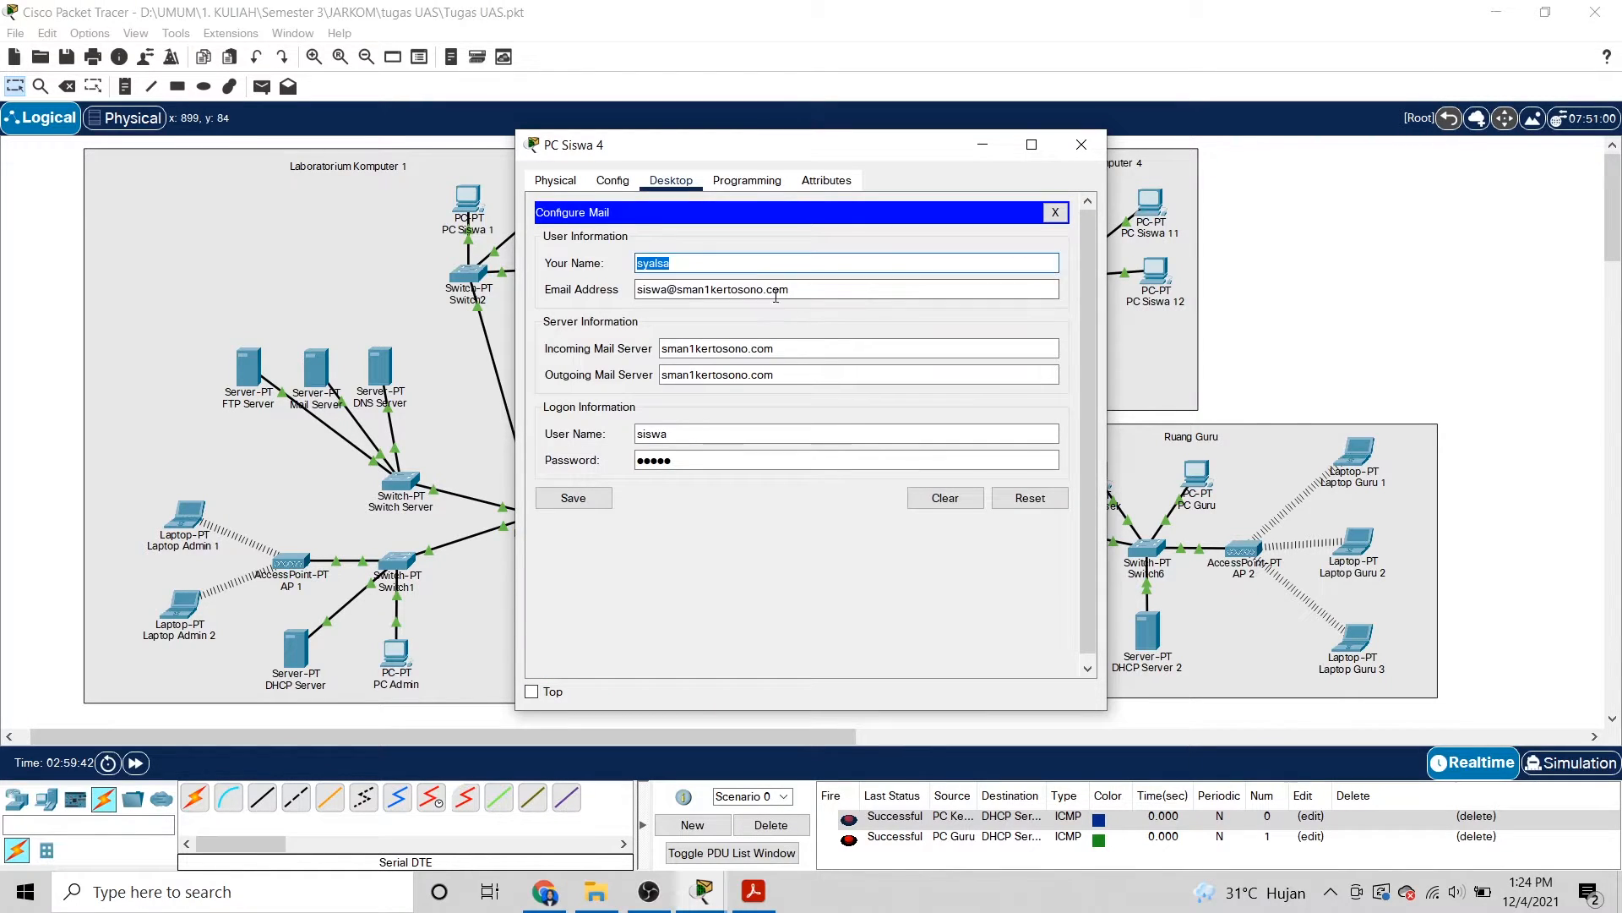
{"action": "left_click", "coordinate": [817, 284]}
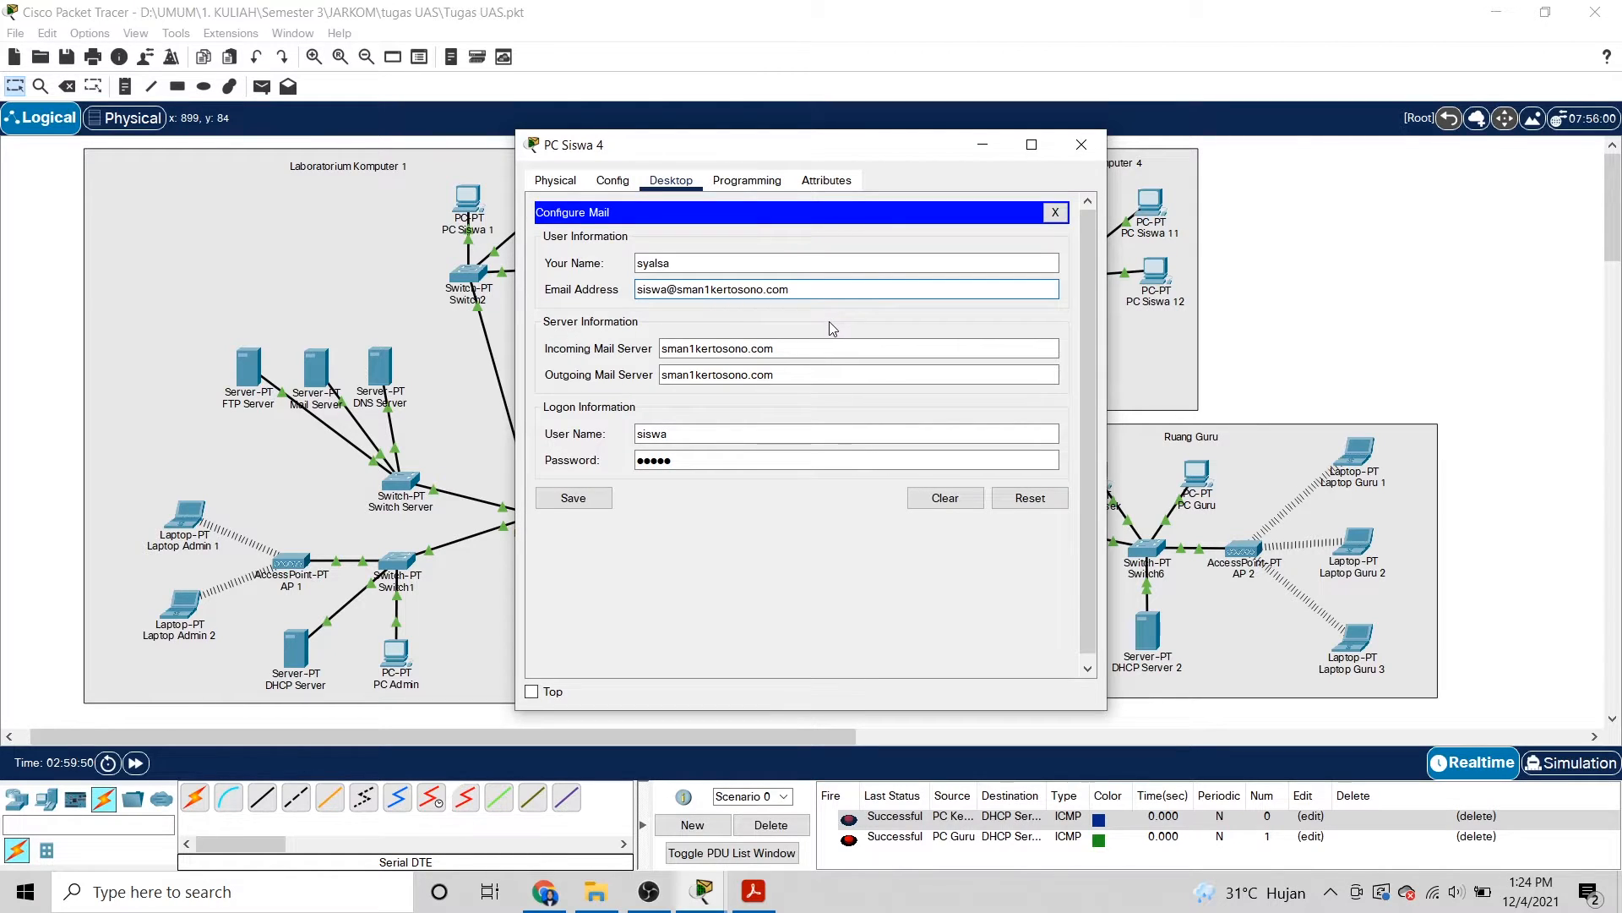
{"action": "type", "text": "1"}
{"action": "left_click", "coordinate": [679, 432]}
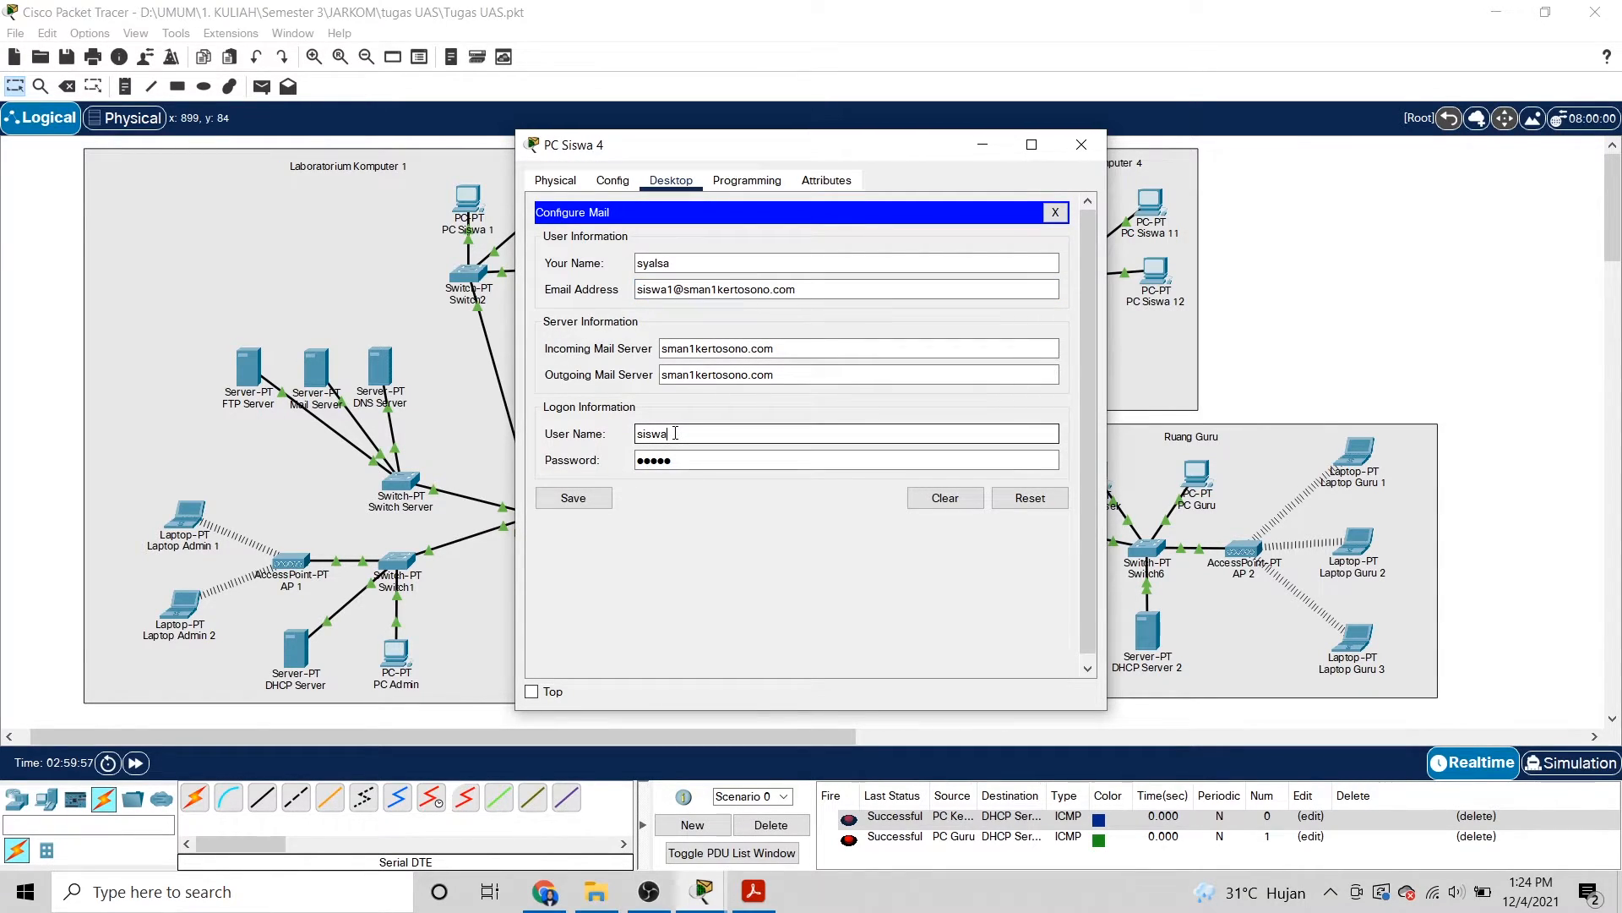
{"action": "type", "text": "1"}
Update the account password, save and recheck the mail settings, then close PC Siswa 4.
{"action": "left_click", "coordinate": [688, 458]}
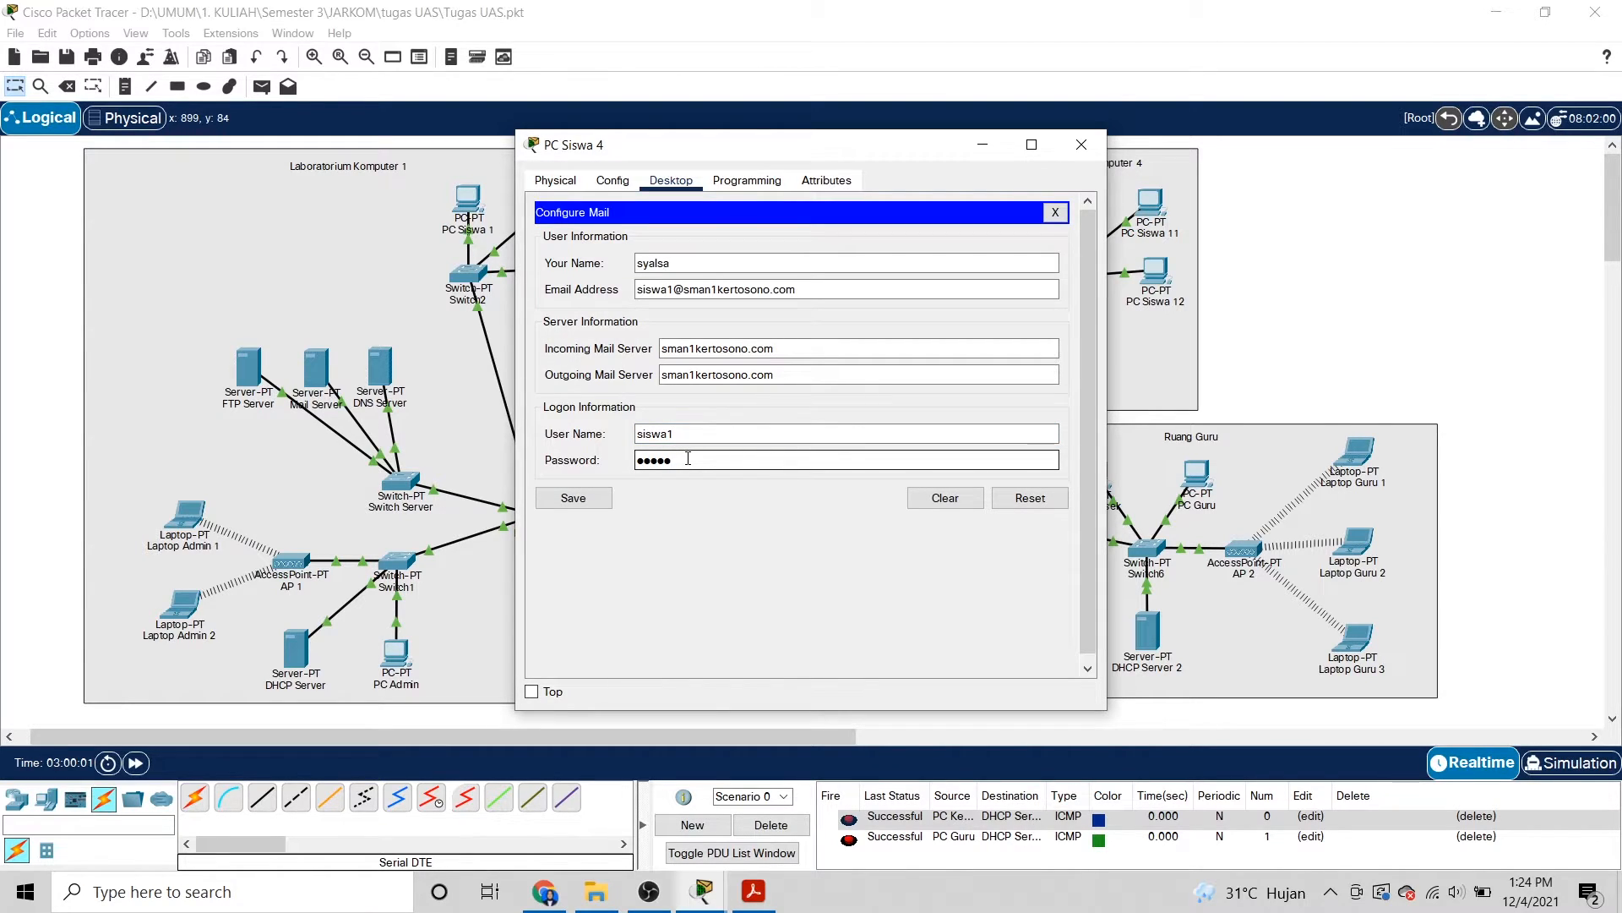
{"action": "type", "text": "siswa1"}
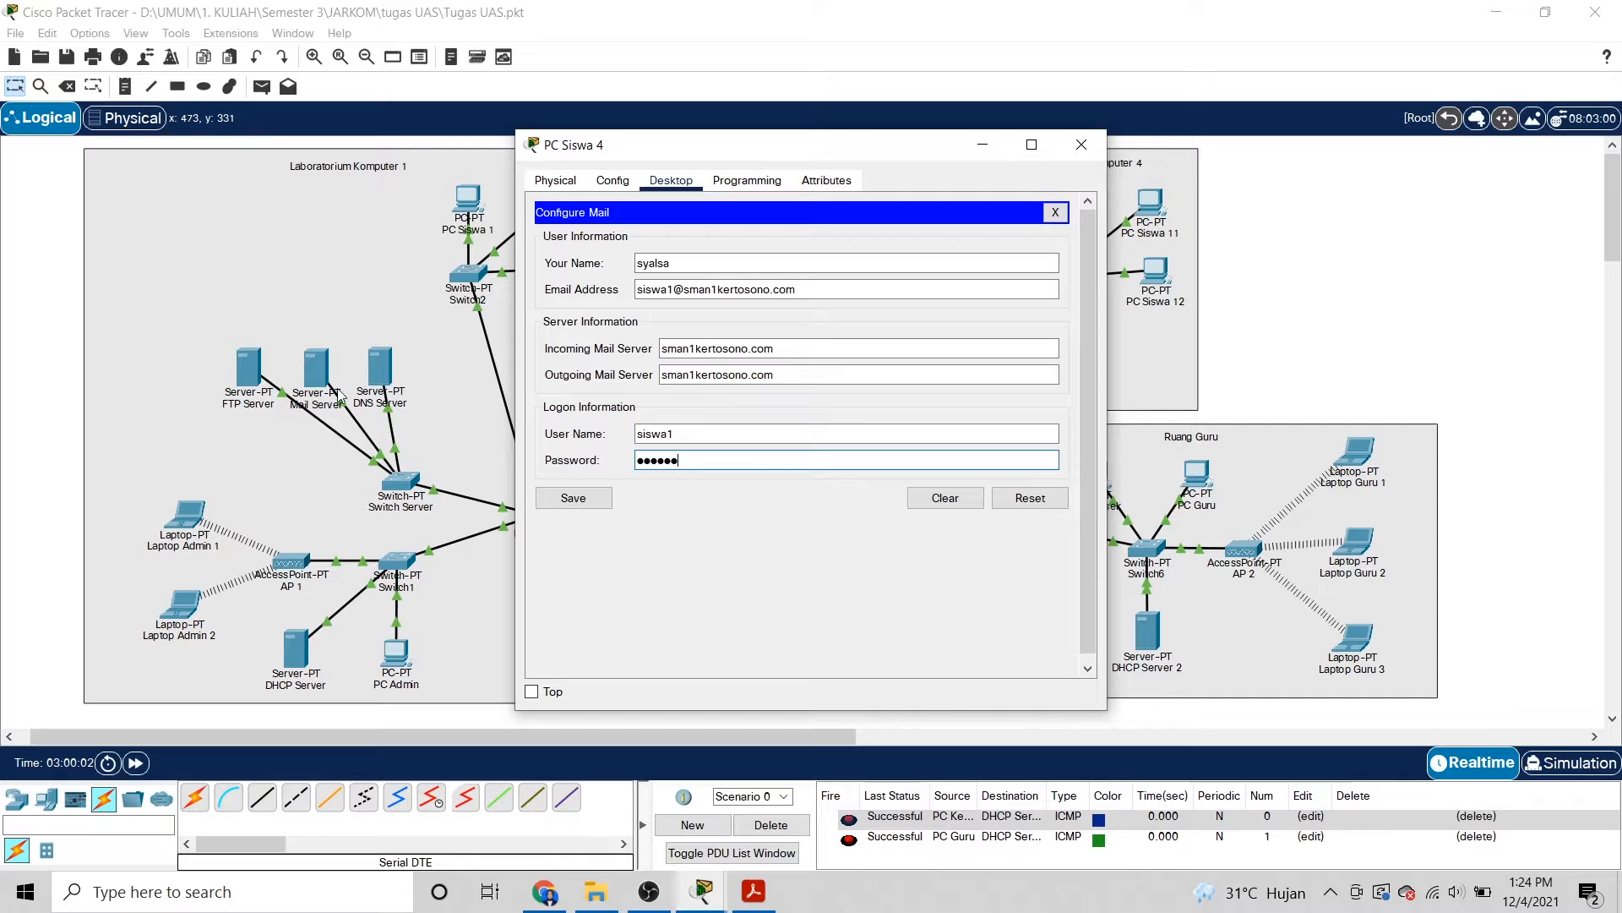
{"action": "left_click", "coordinate": [594, 511]}
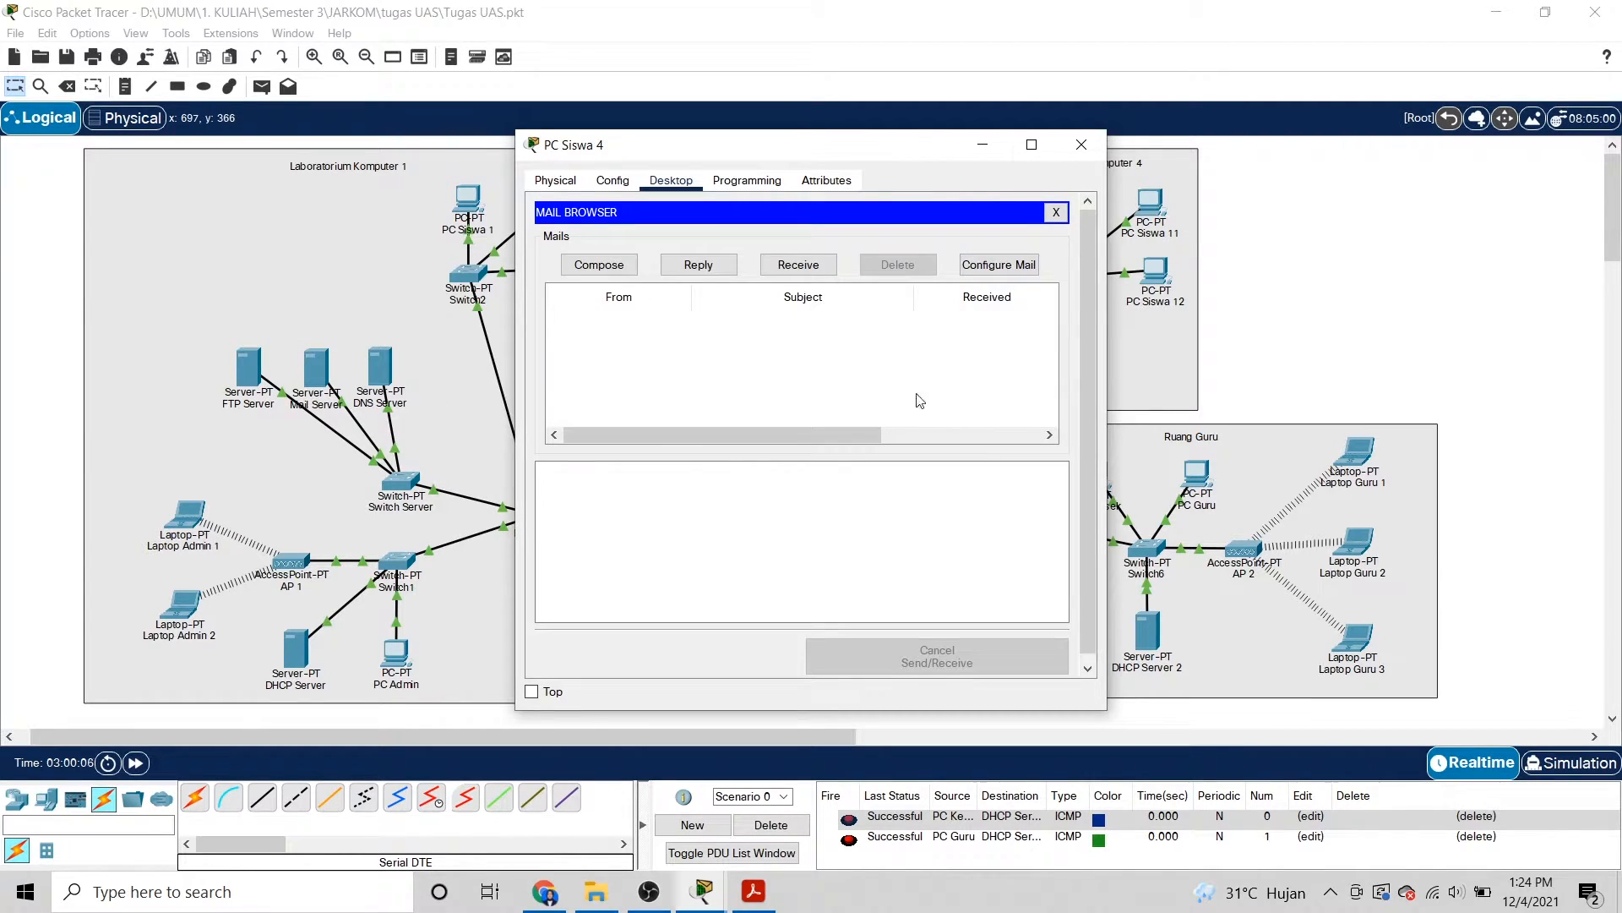
{"action": "left_click", "coordinate": [974, 269]}
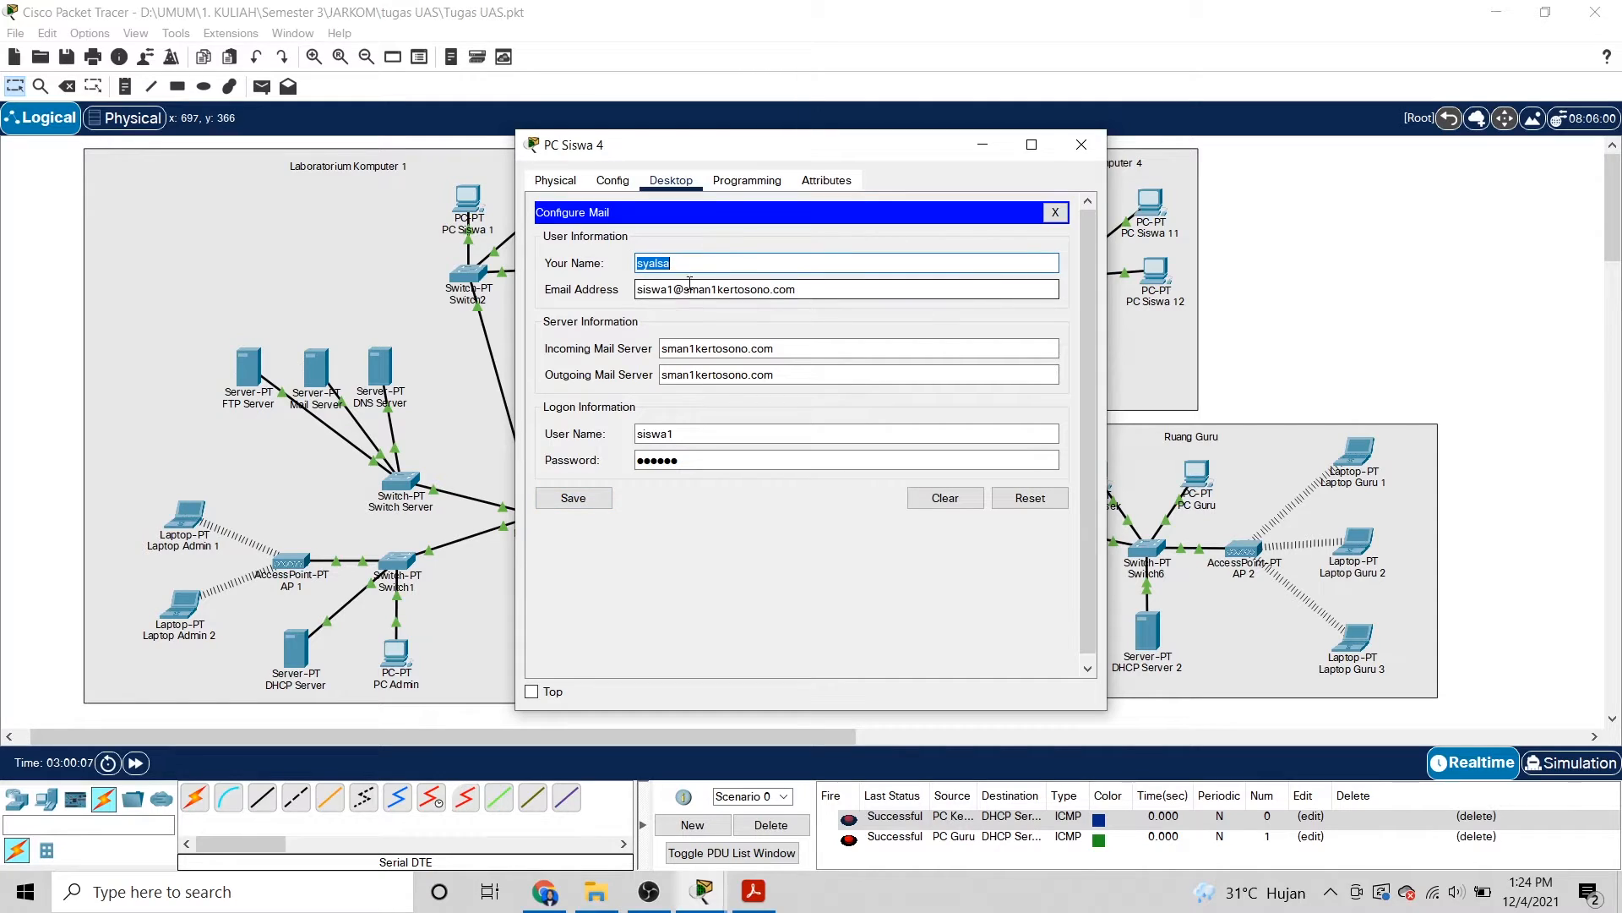
{"action": "left_click", "coordinate": [594, 497]}
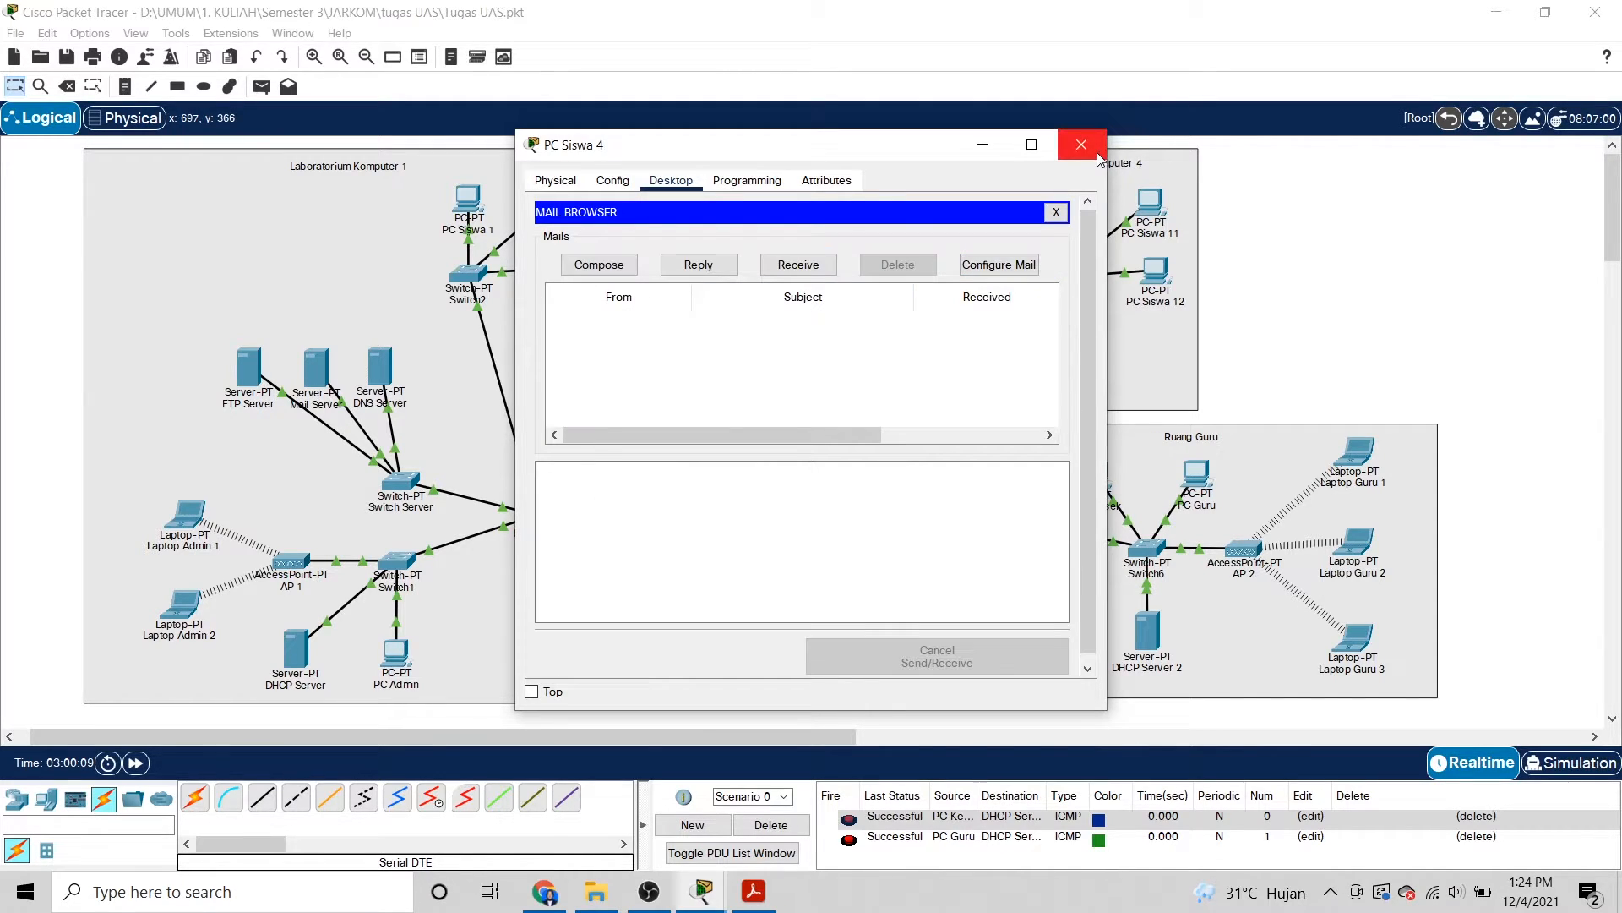
{"action": "left_click", "coordinate": [1081, 145]}
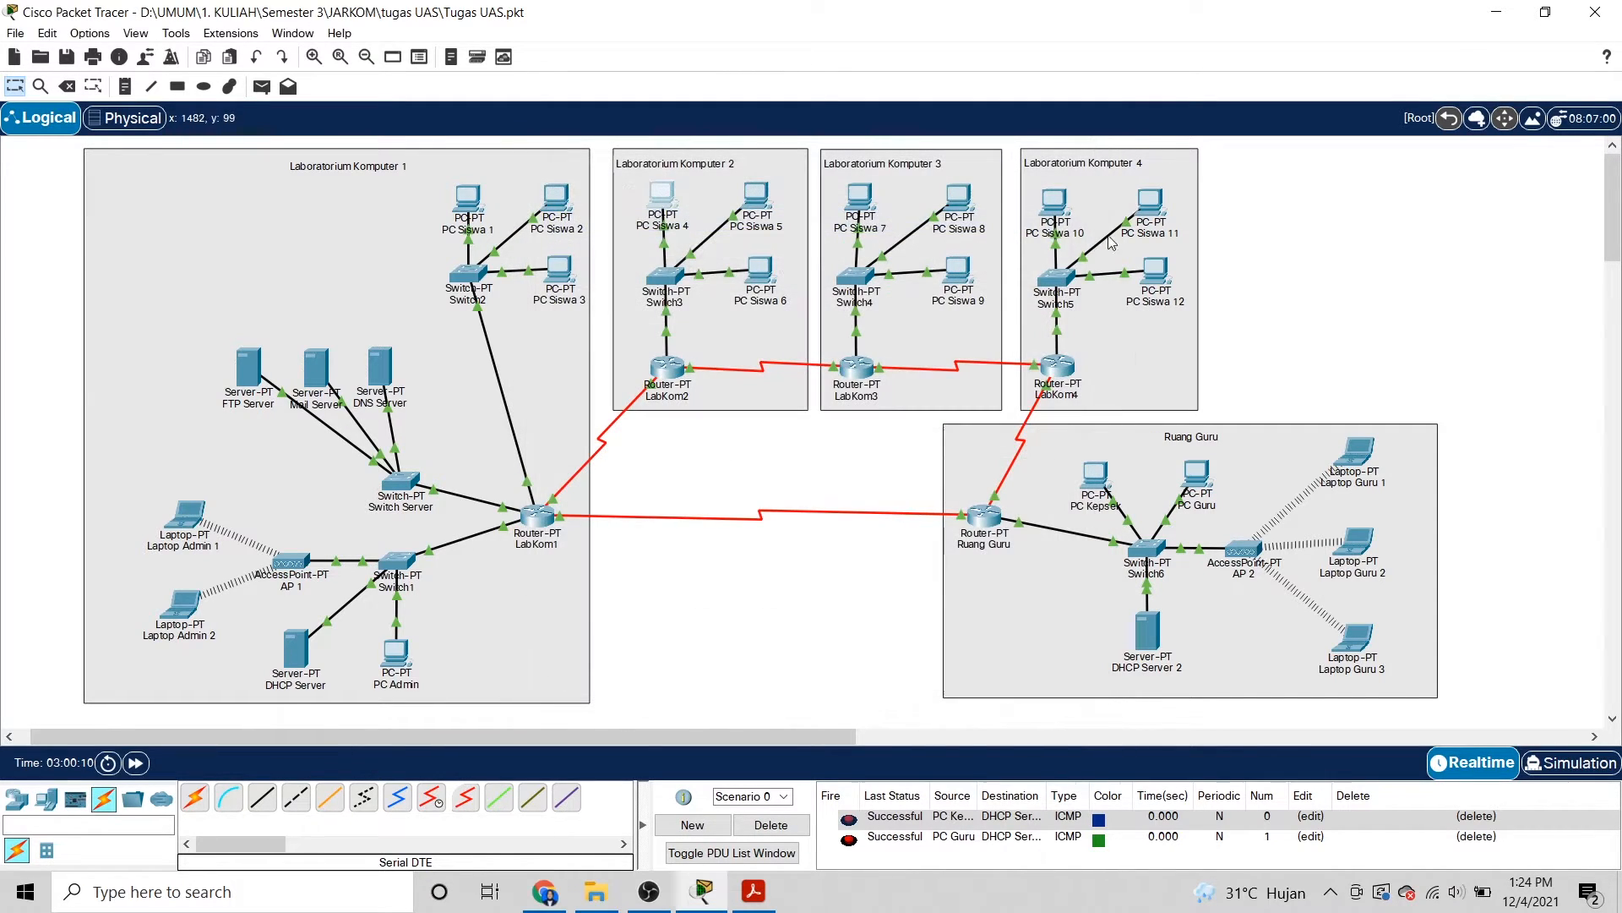
Start a new email on PC Guru addressed to the student's sman1kertosono.com mailbox.
{"action": "left_click", "coordinate": [1201, 475]}
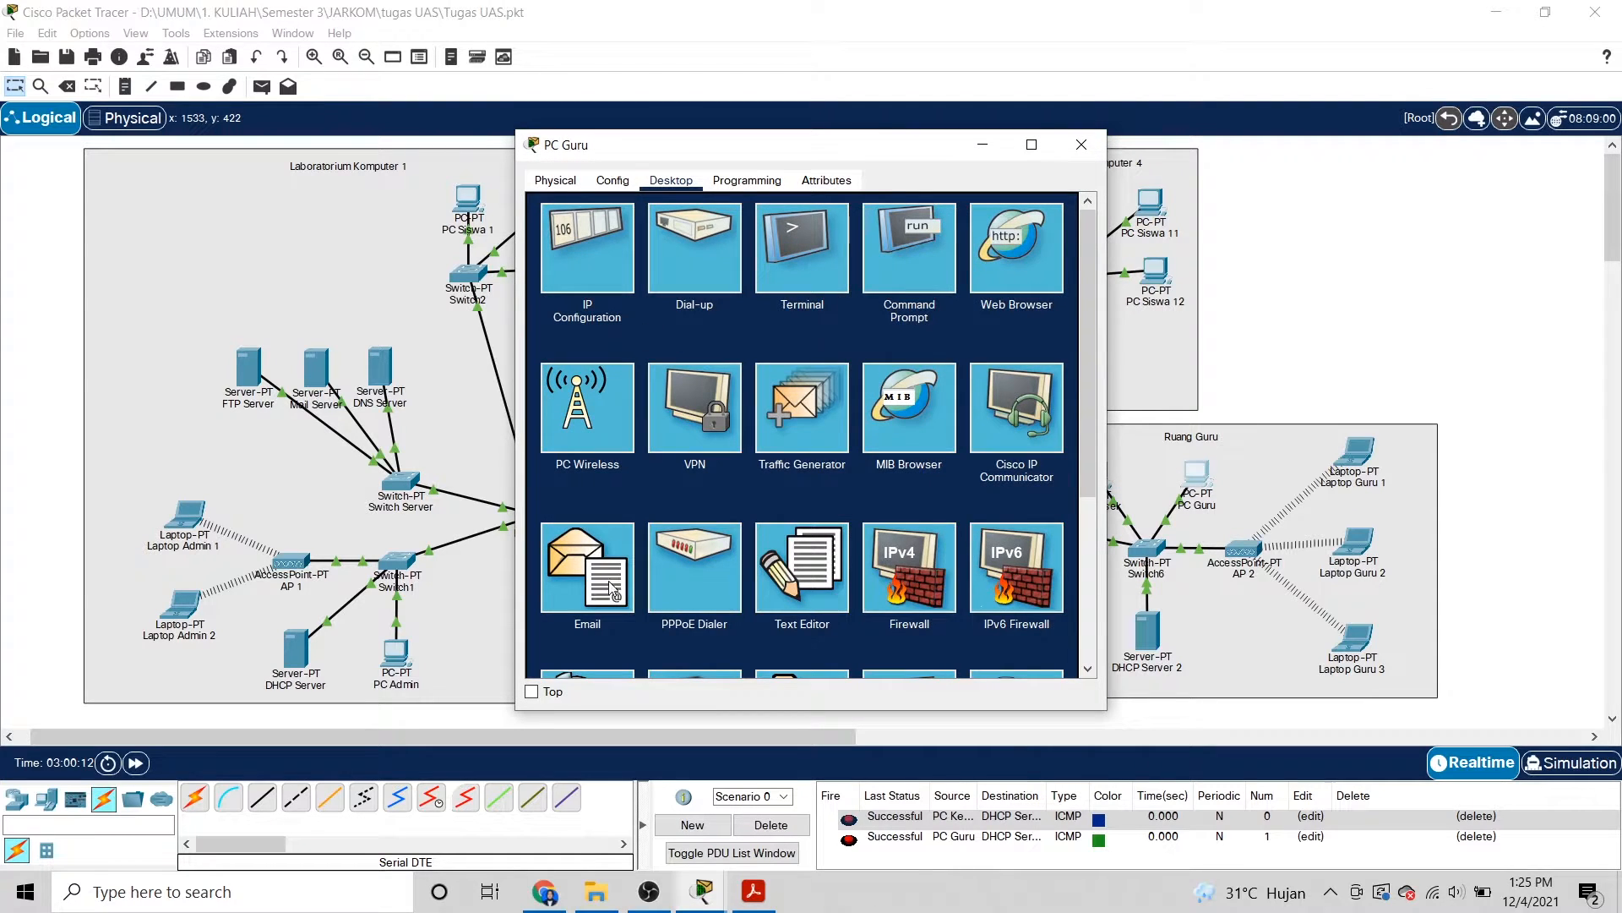
{"action": "left_click", "coordinate": [612, 580]}
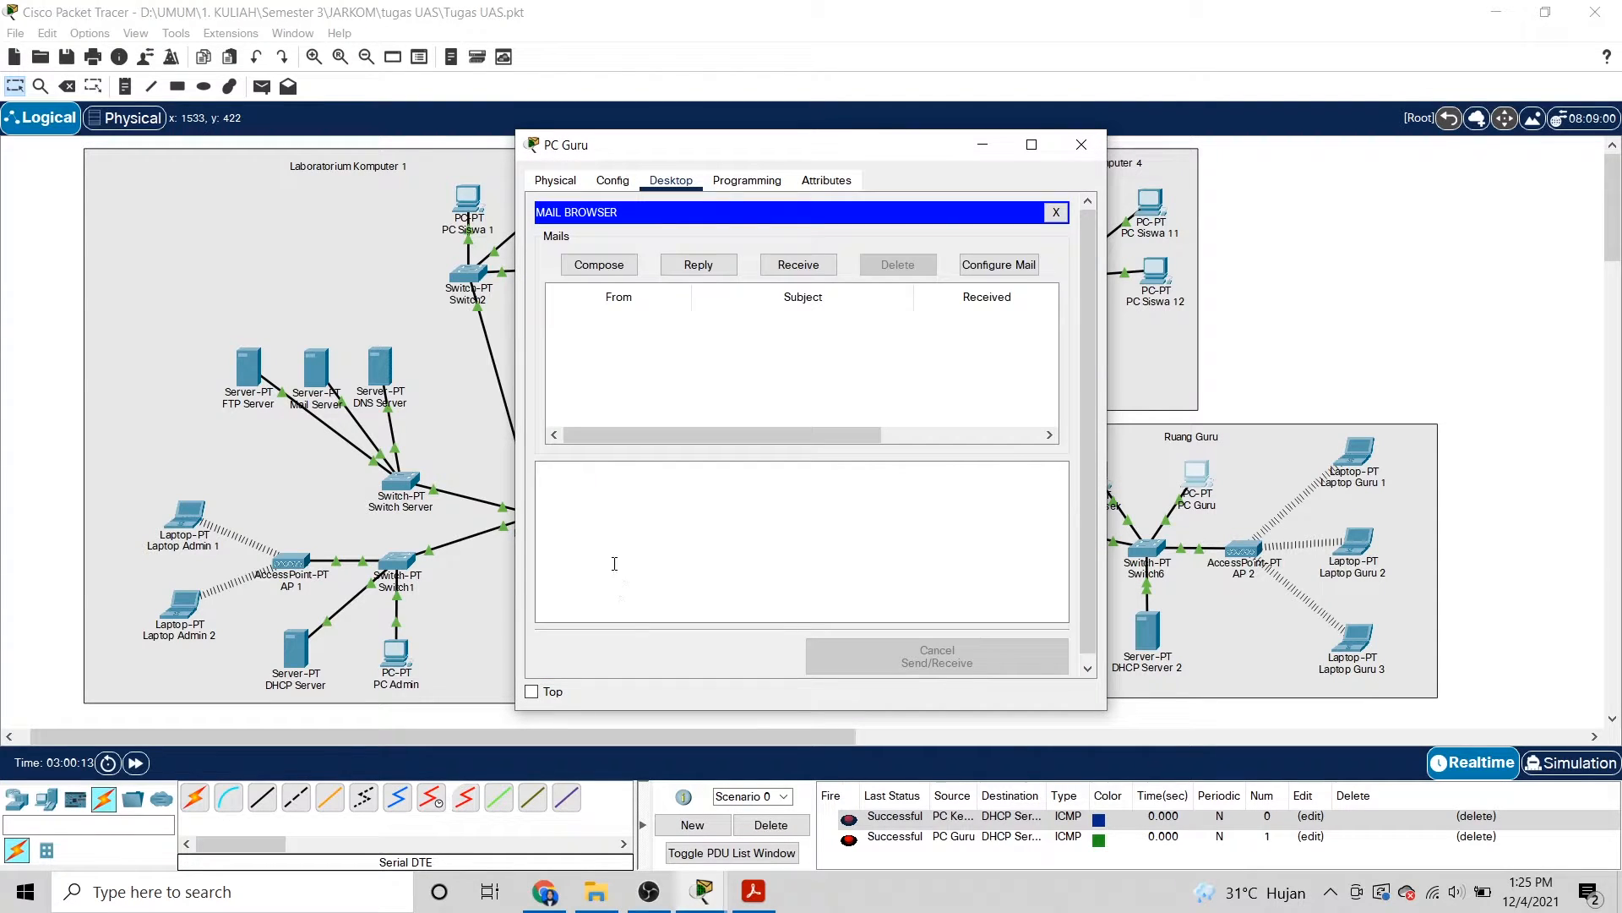
{"action": "left_click", "coordinate": [626, 267]}
{"action": "left_click", "coordinate": [723, 246]}
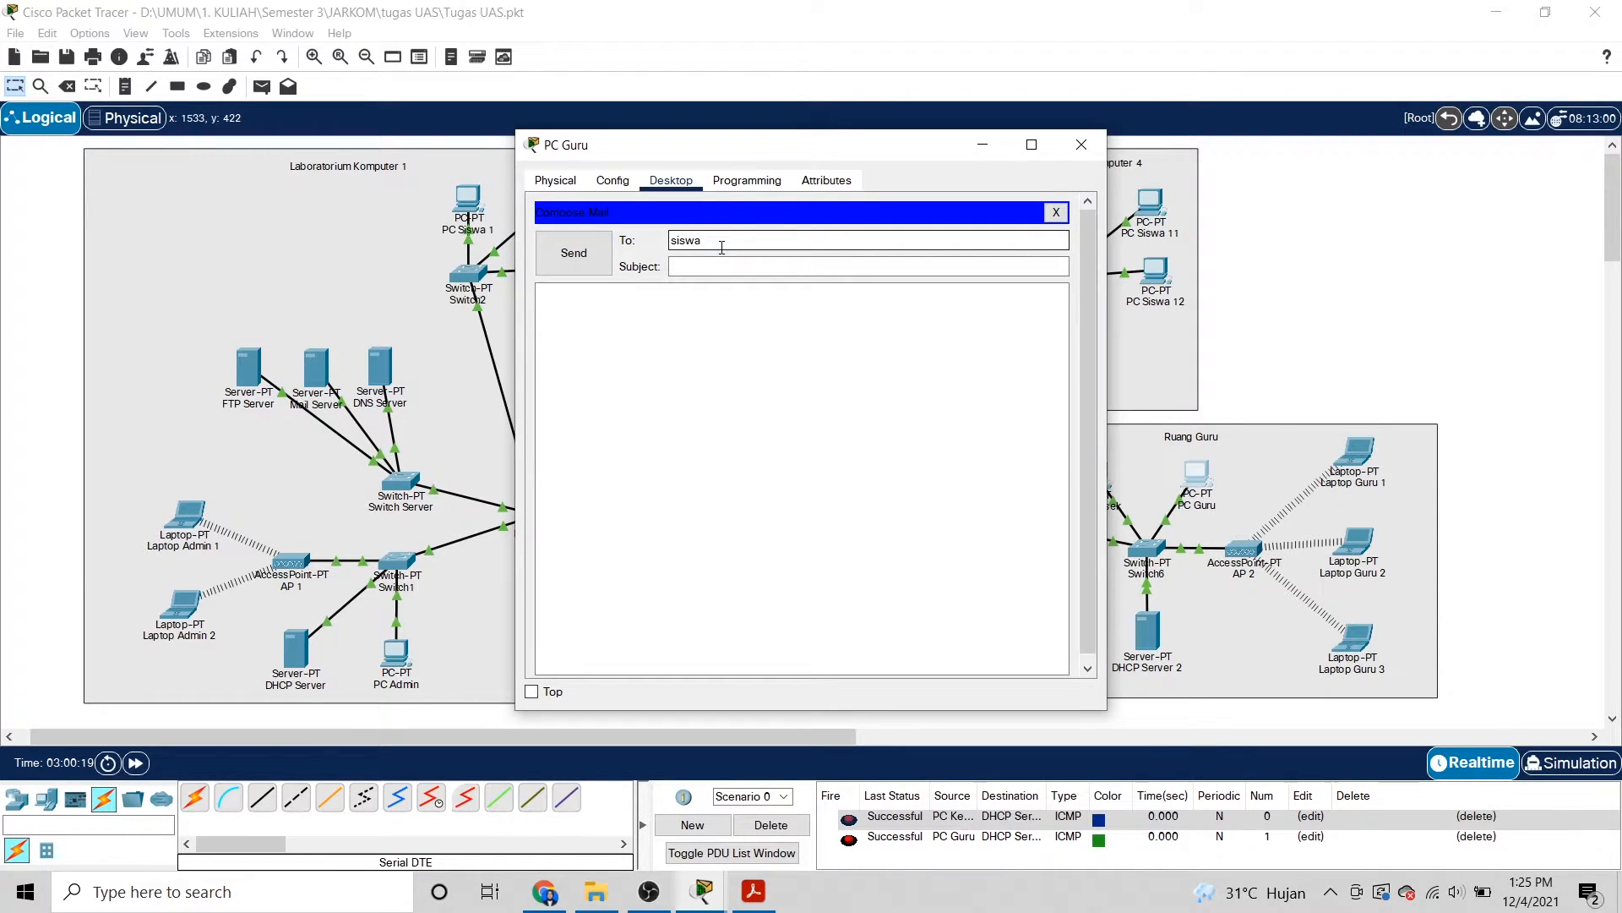
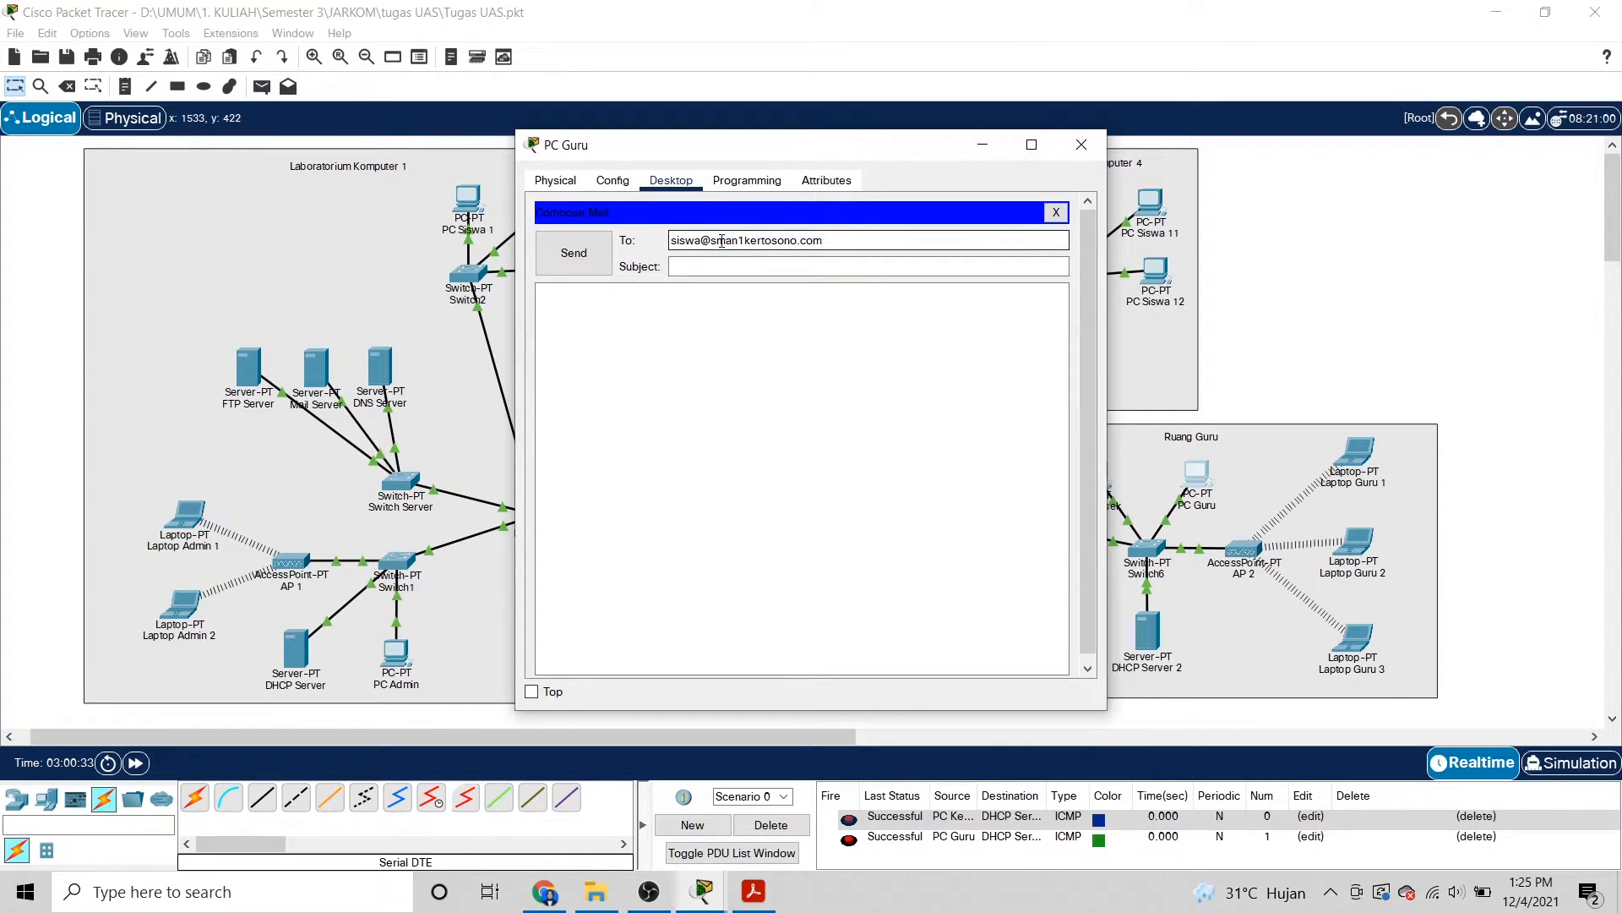
{"action": "left_click_drag", "start_coordinate": [851, 239], "coordinate": [652, 240]}
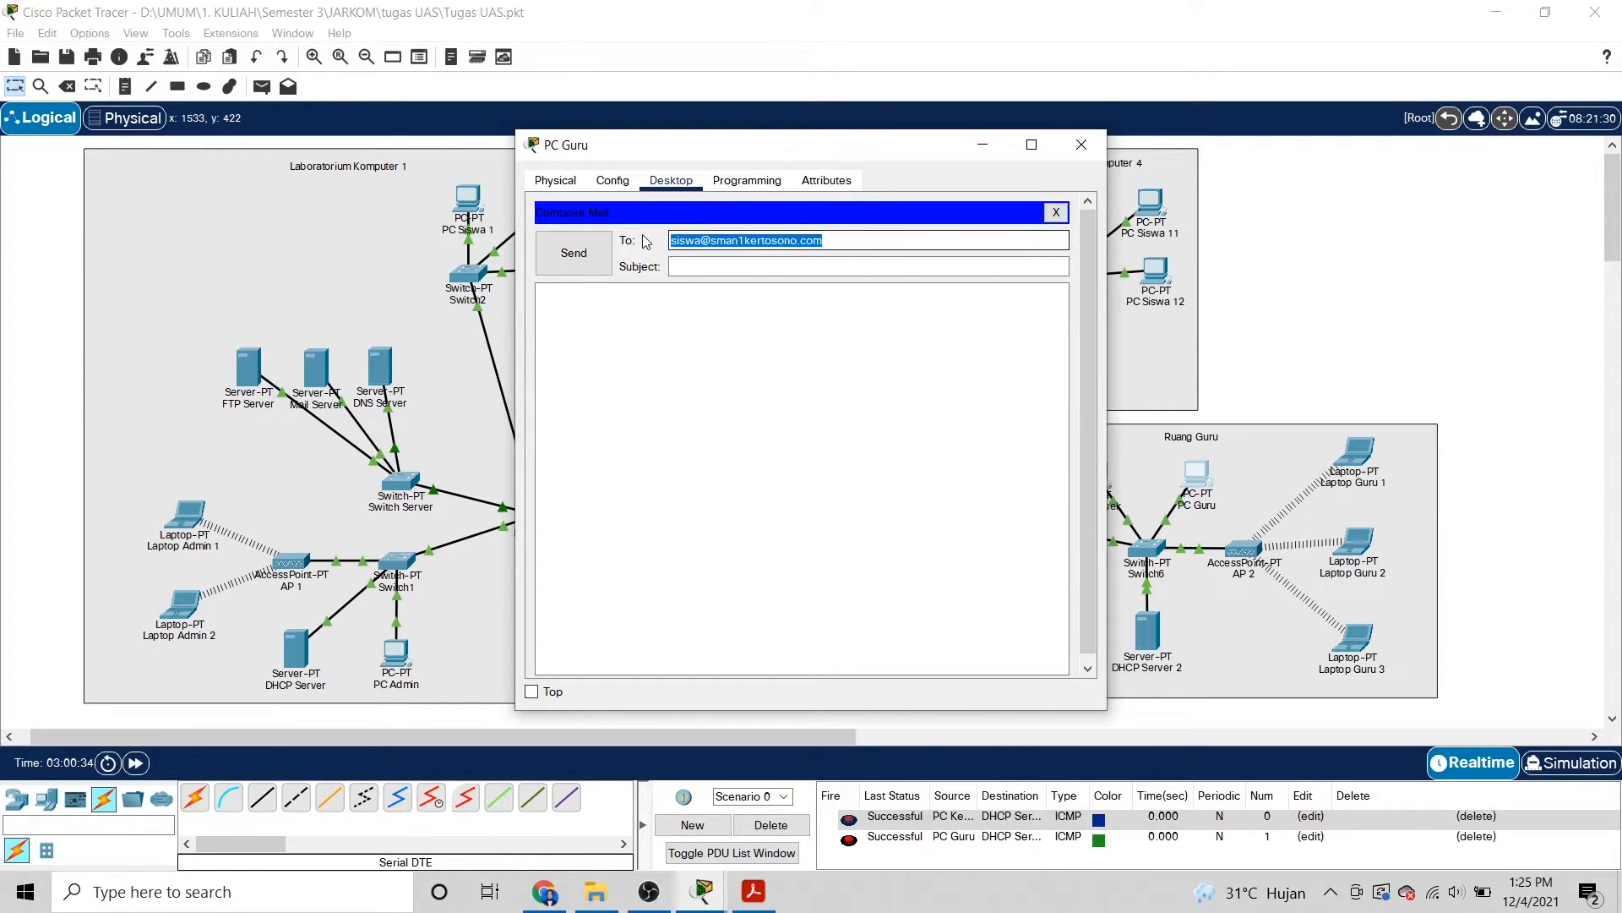
{"action": "left_click", "coordinate": [706, 268]}
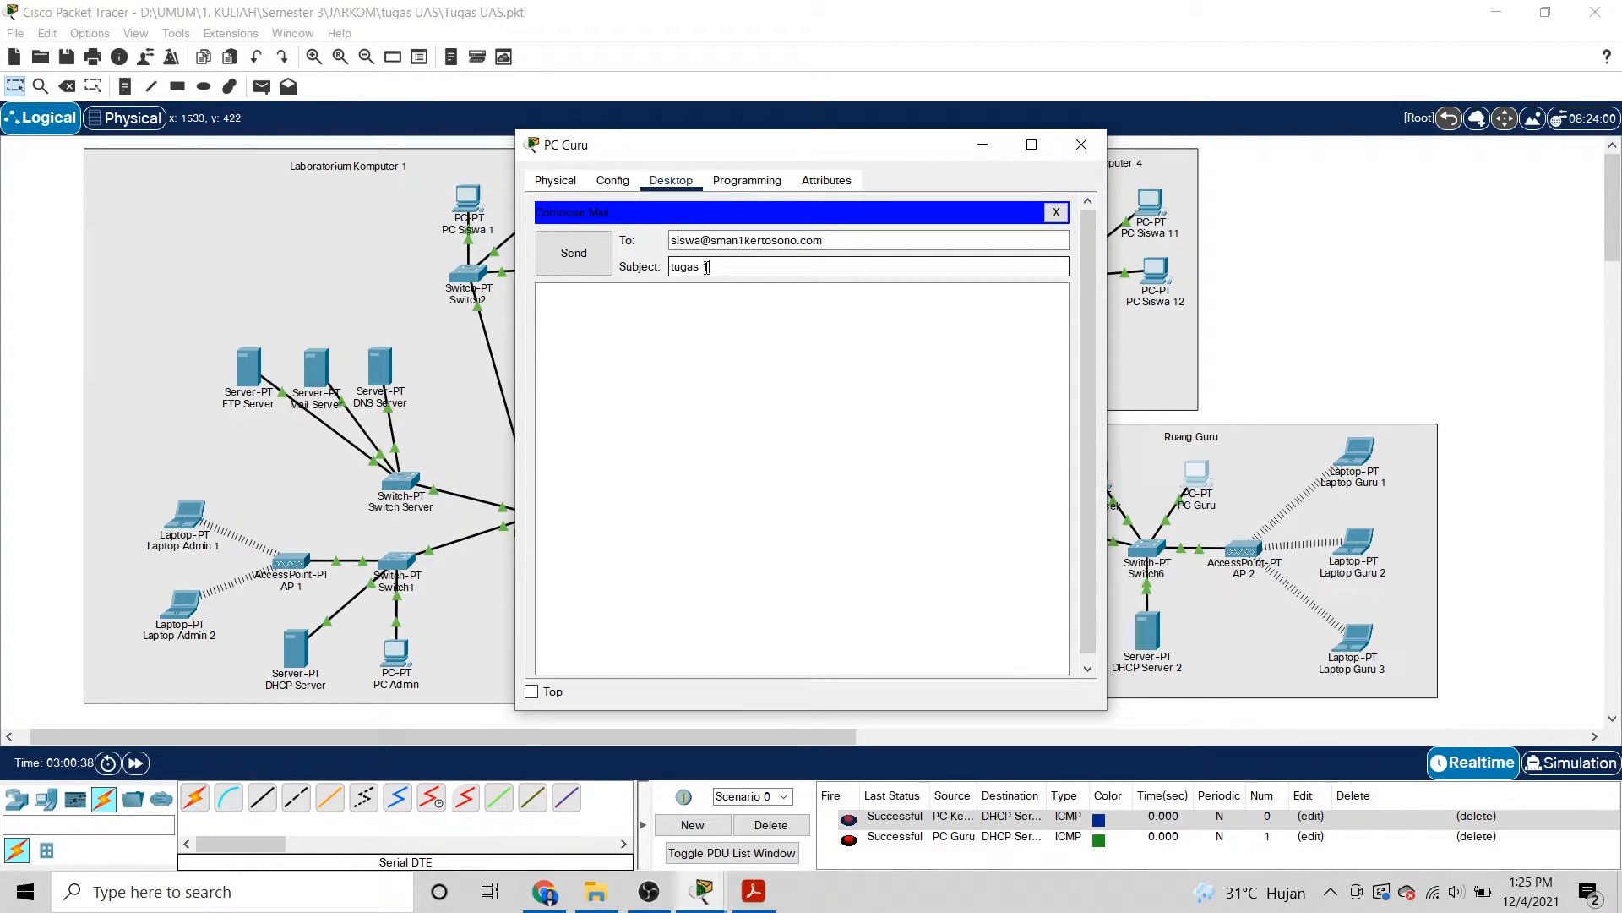
Write the body 'tugas 1 akan segera di publish, jangan lupa diker' and send the mail.
{"action": "left_click", "coordinate": [684, 306]}
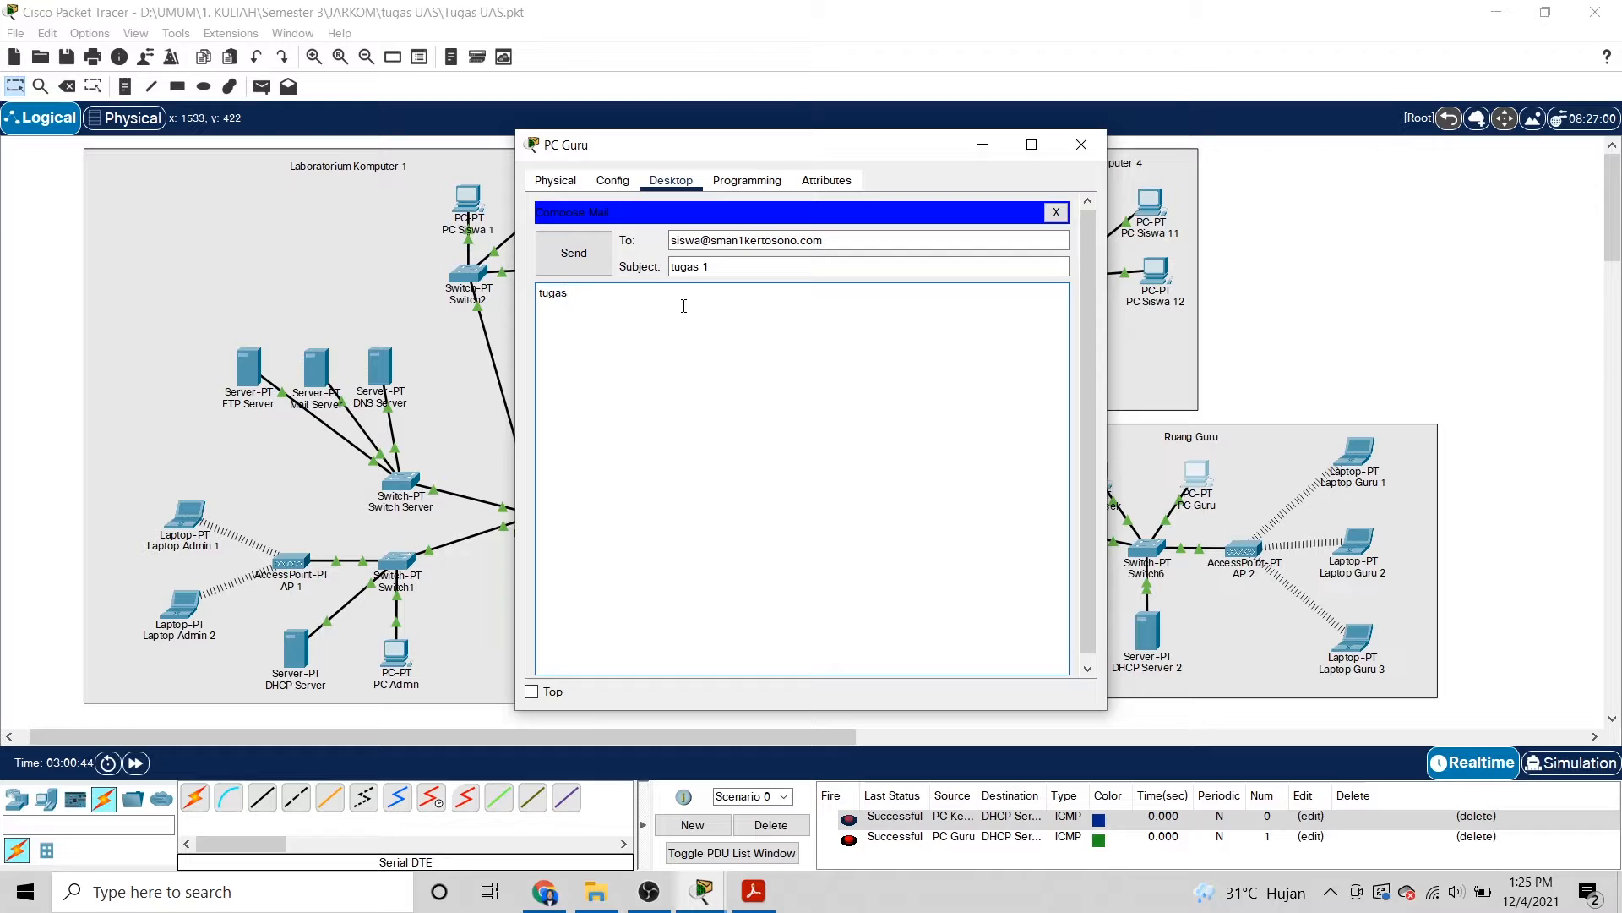
{"action": "type", "text": "tugas 1 akan segera di publish, jangan lupa dikerjakan!"}
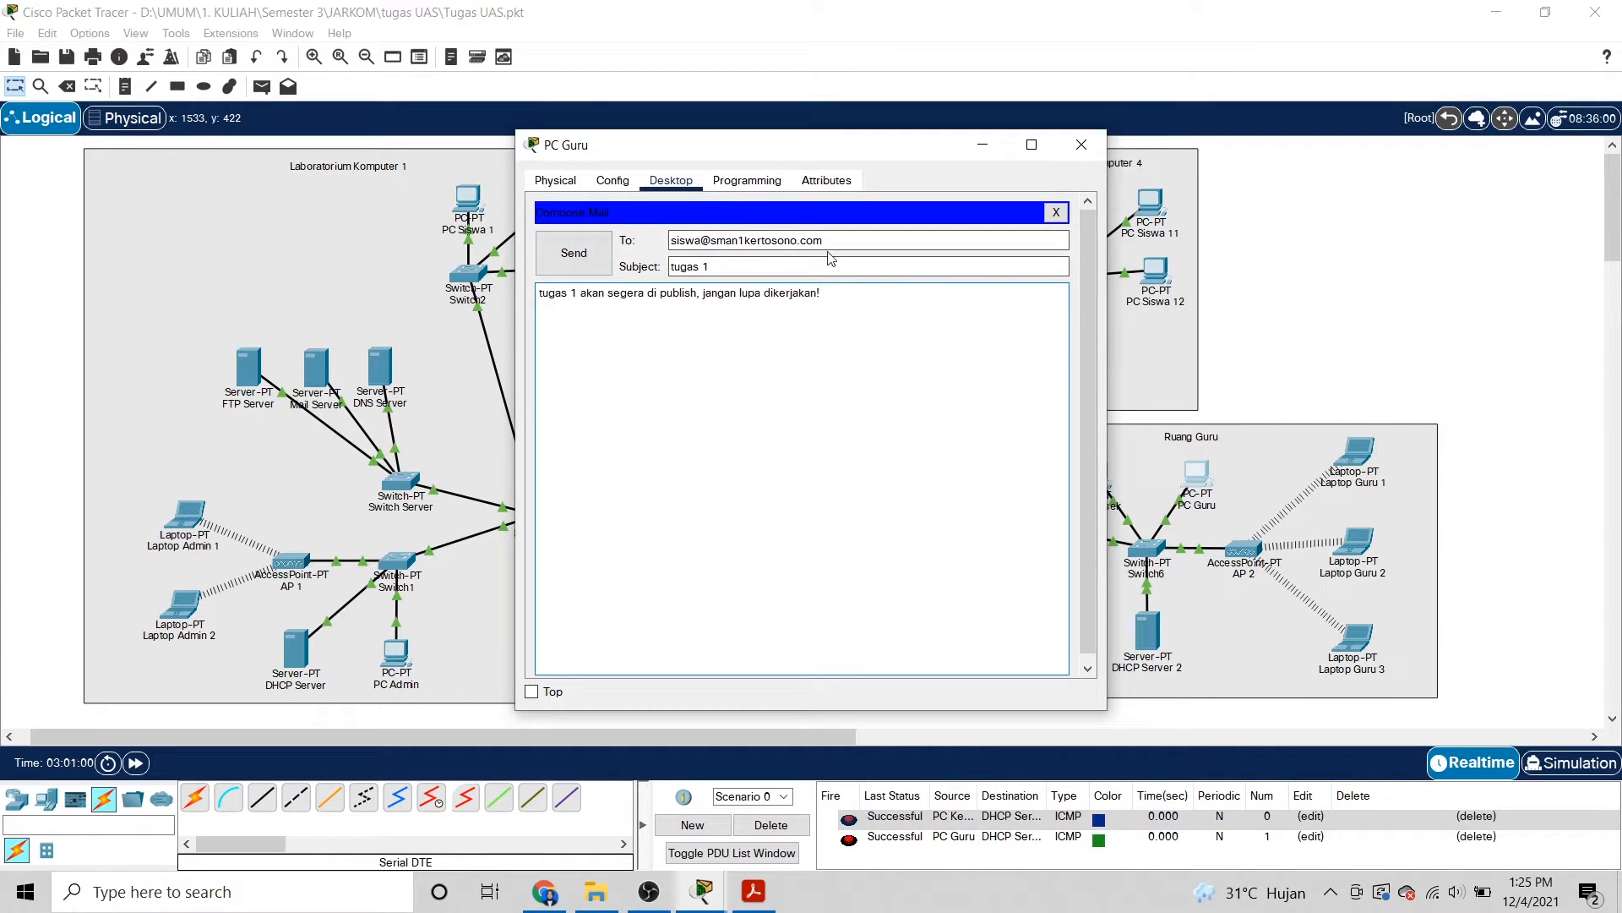
{"action": "left_click_drag", "start_coordinate": [673, 243], "coordinate": [848, 243]}
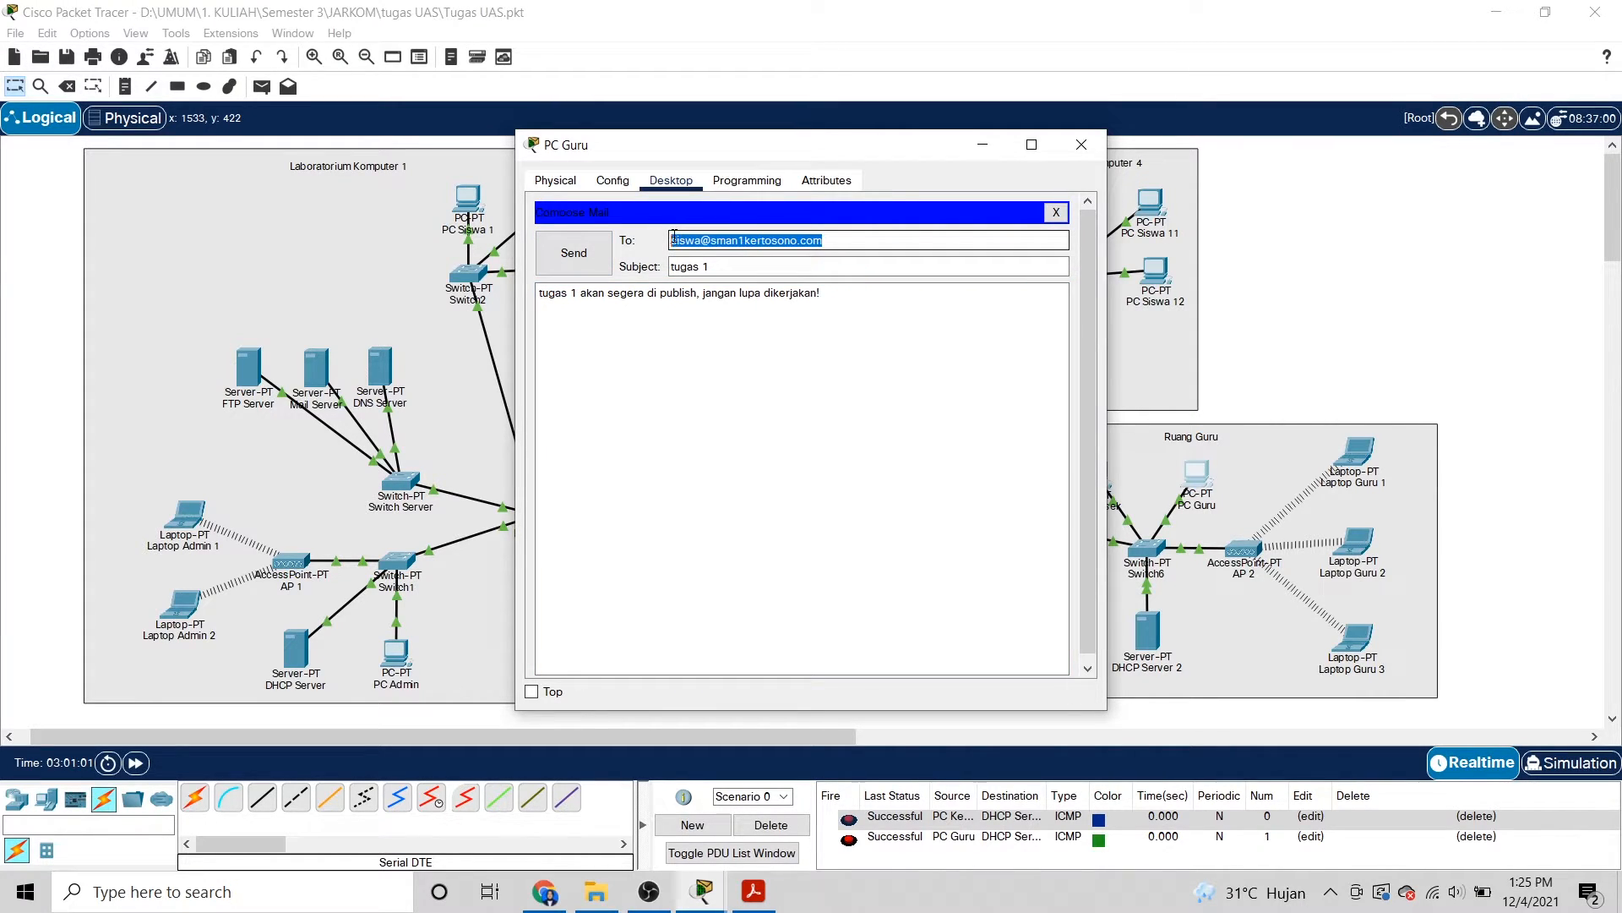
{"action": "left_click", "coordinate": [868, 246]}
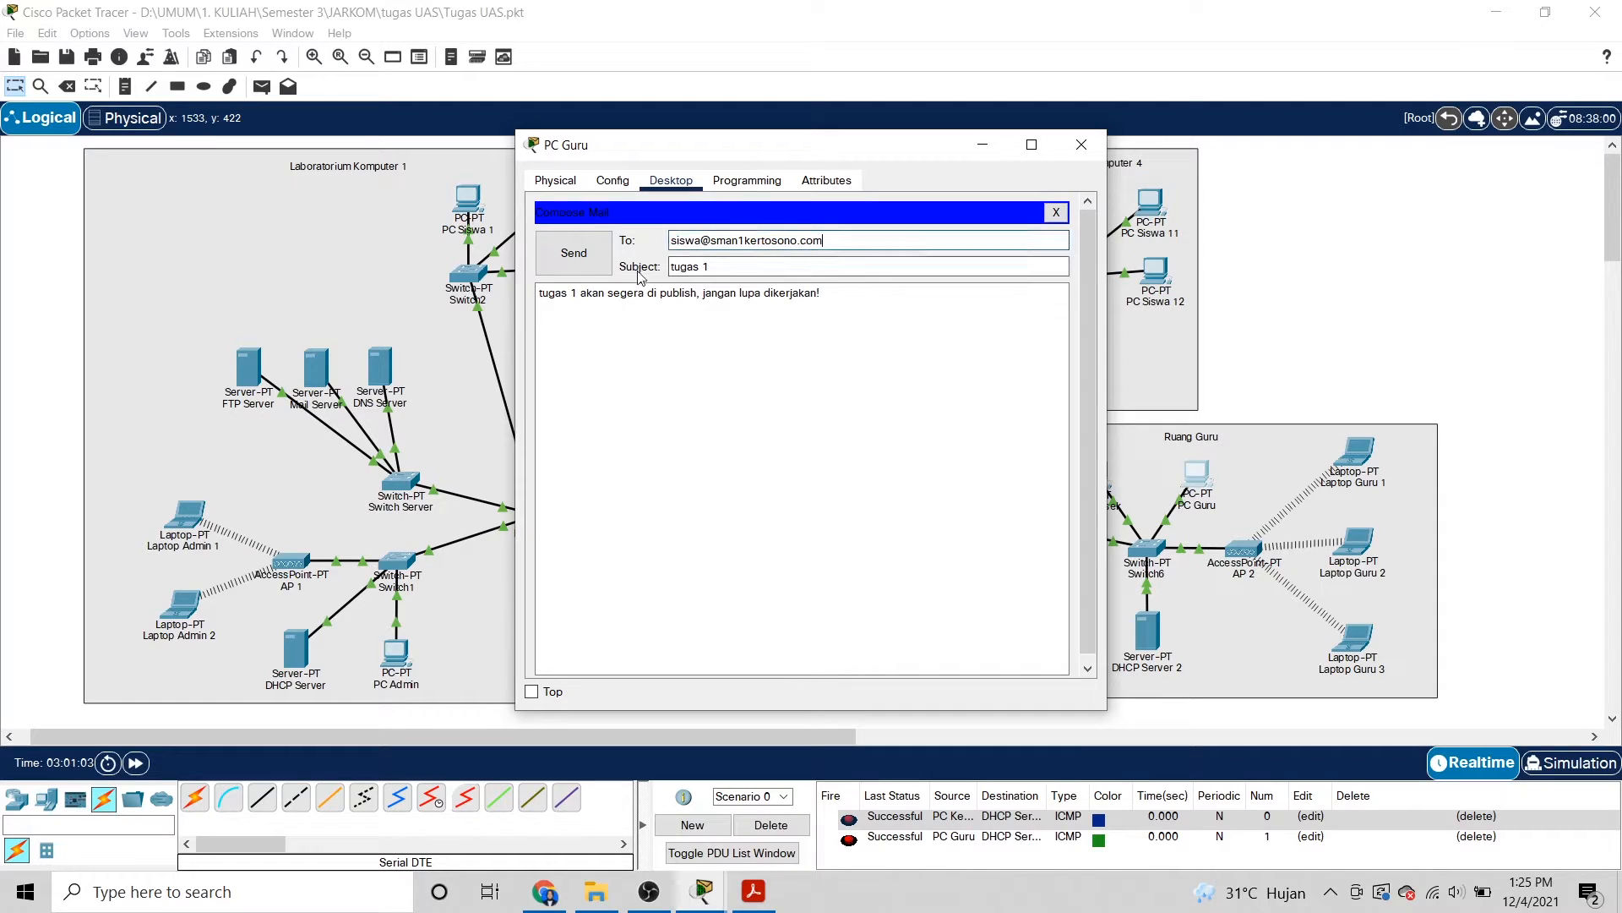
{"action": "left_click", "coordinate": [572, 256]}
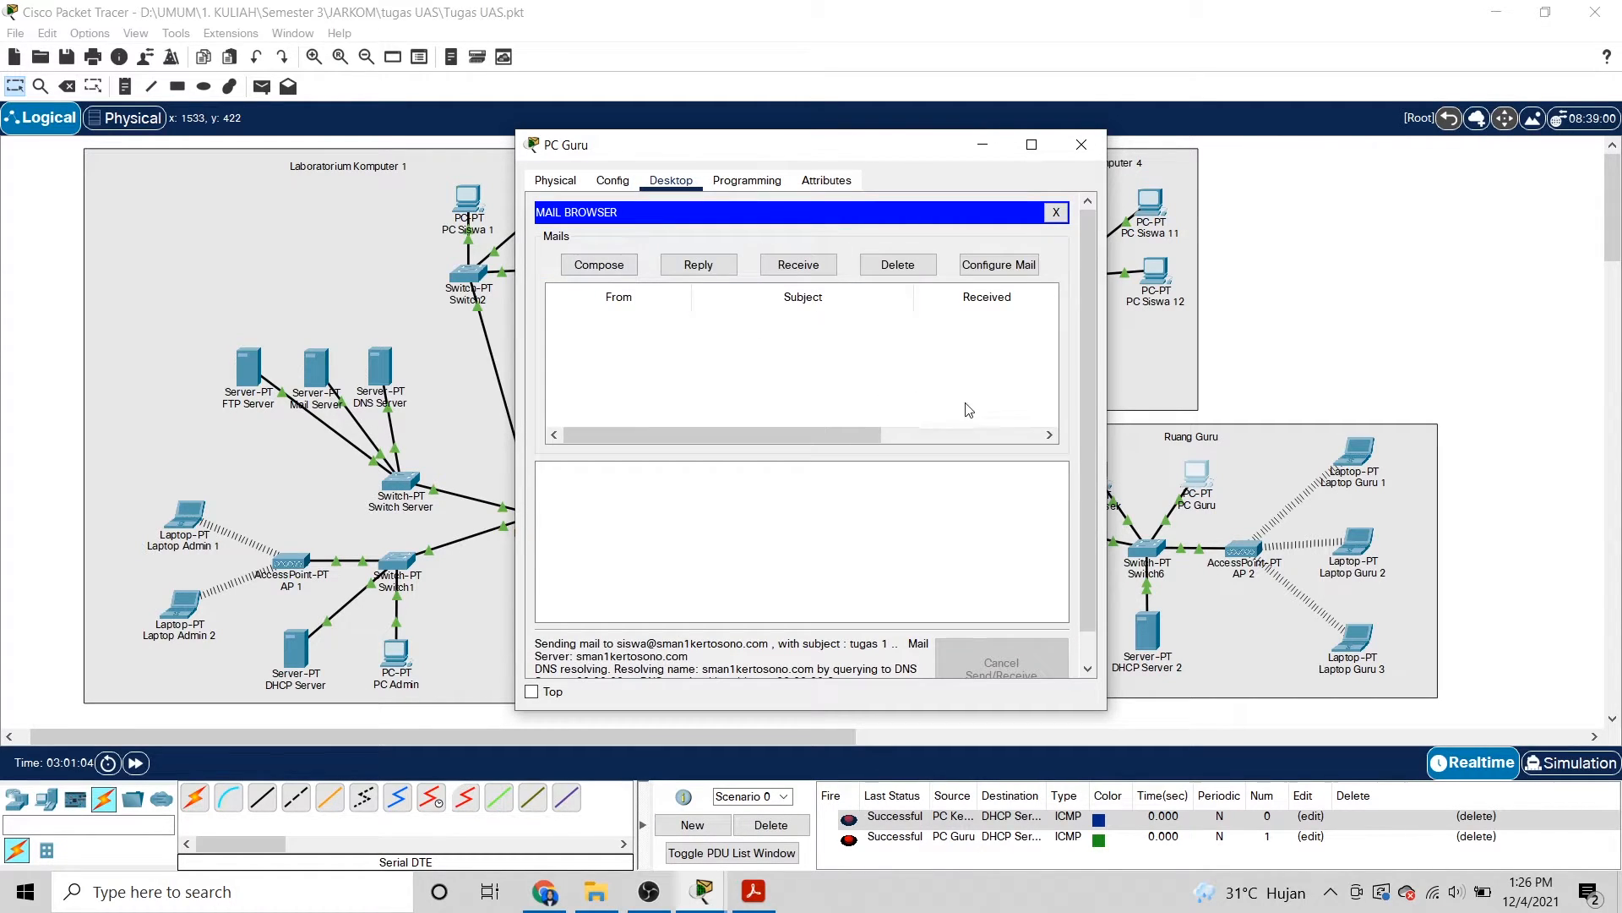
On PC Siswa 1, fetch new mail and open the 'tugas 1' message from the teacher.
{"action": "left_click", "coordinate": [1080, 149]}
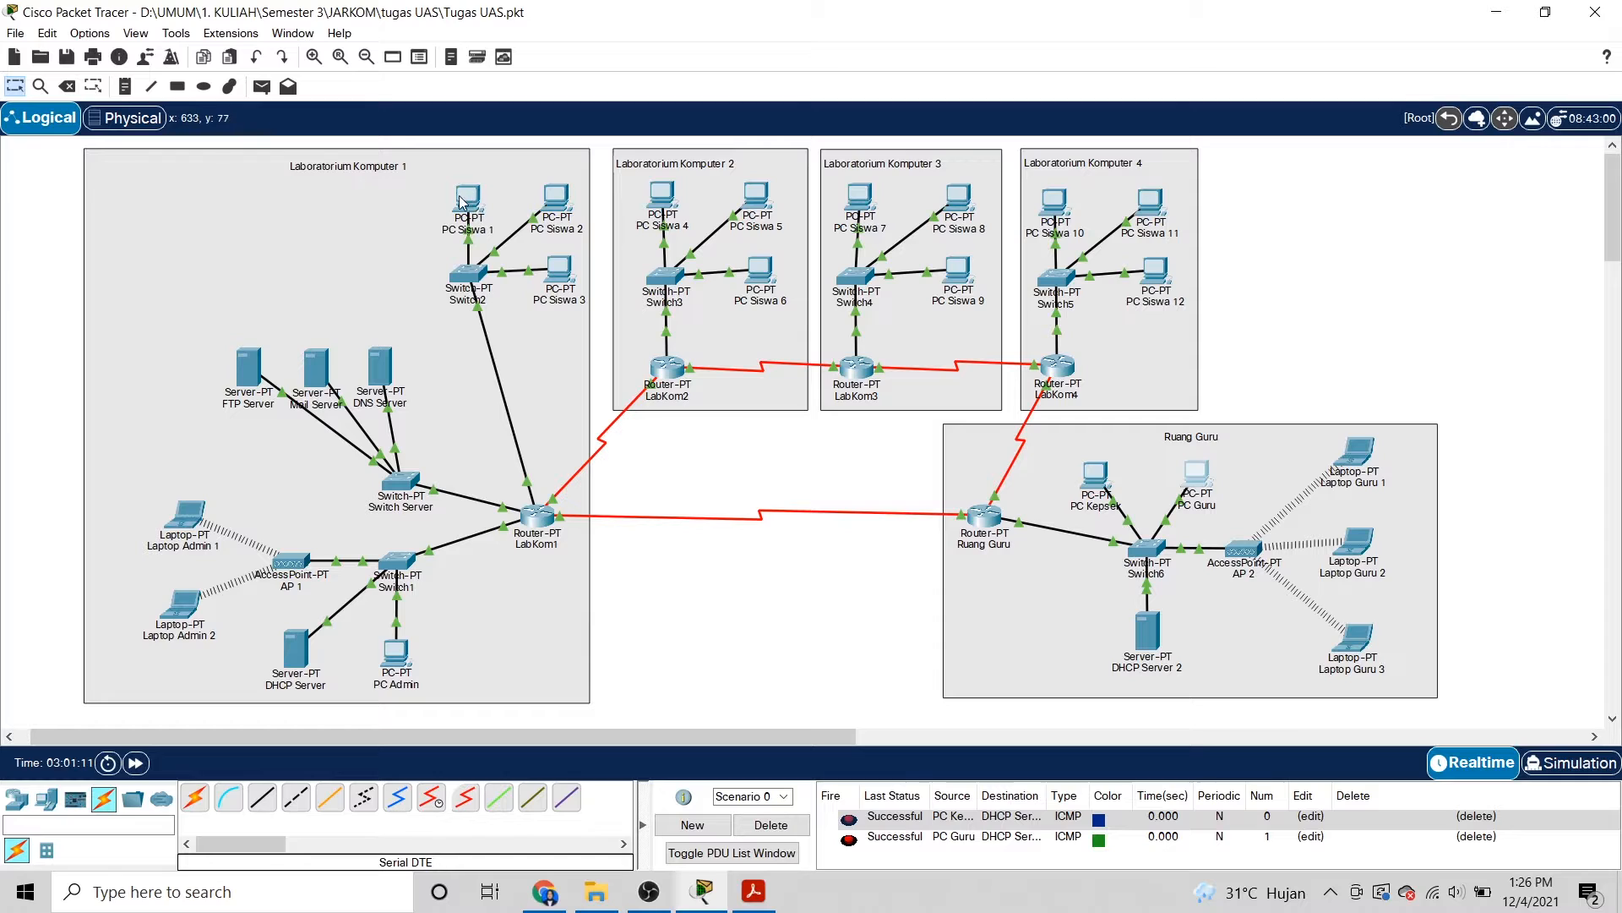
{"action": "left_click", "coordinate": [470, 201]}
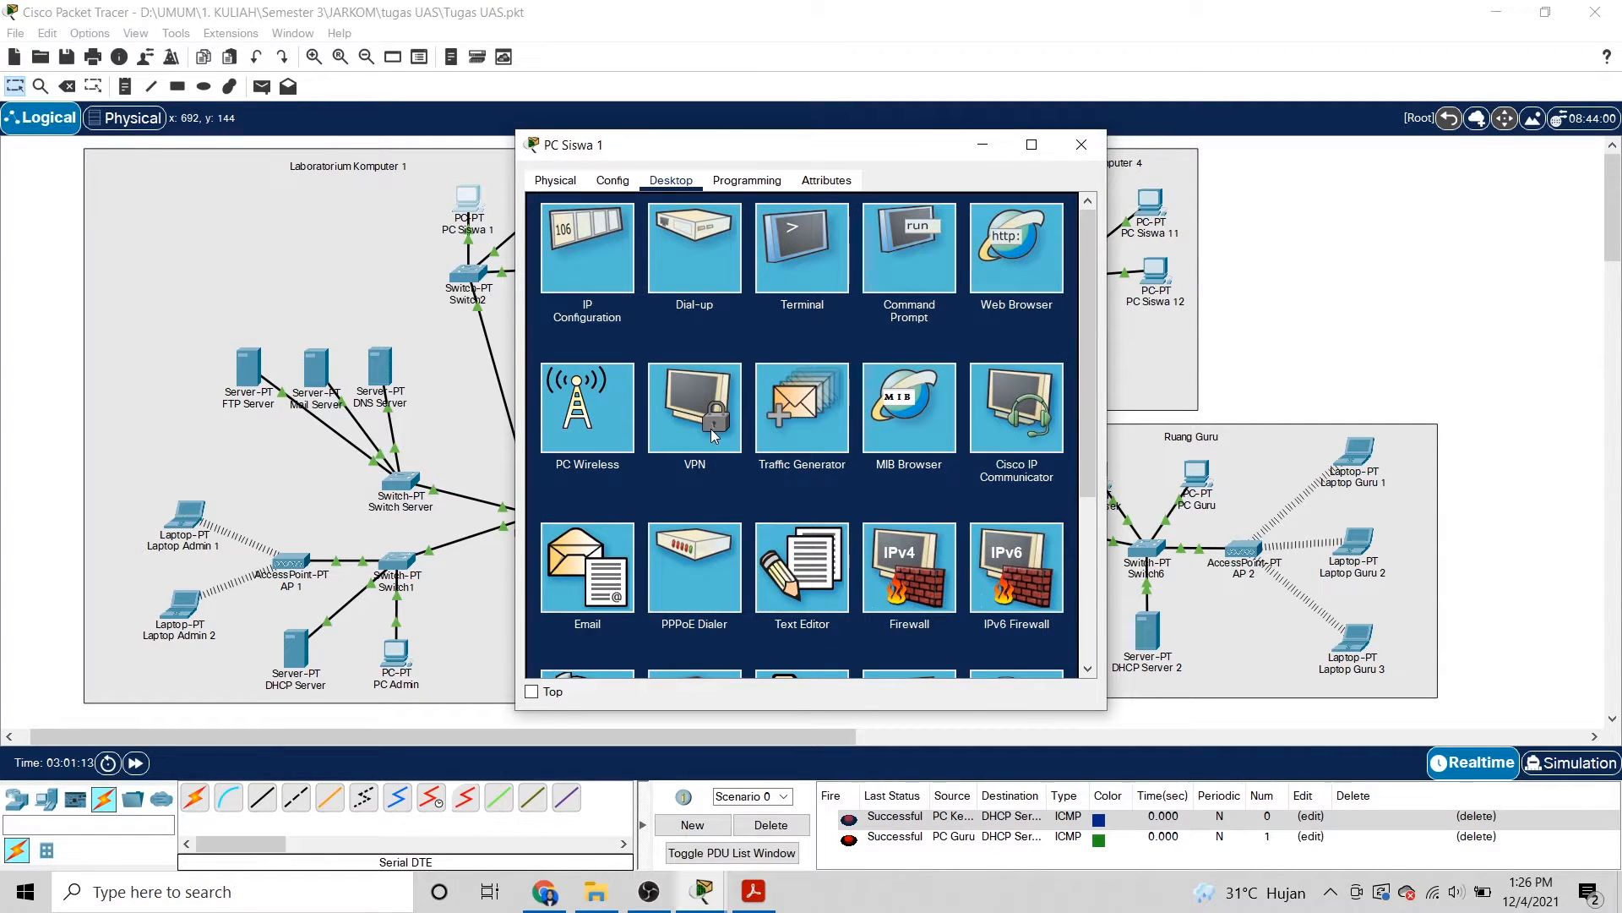
{"action": "left_click", "coordinate": [597, 555]}
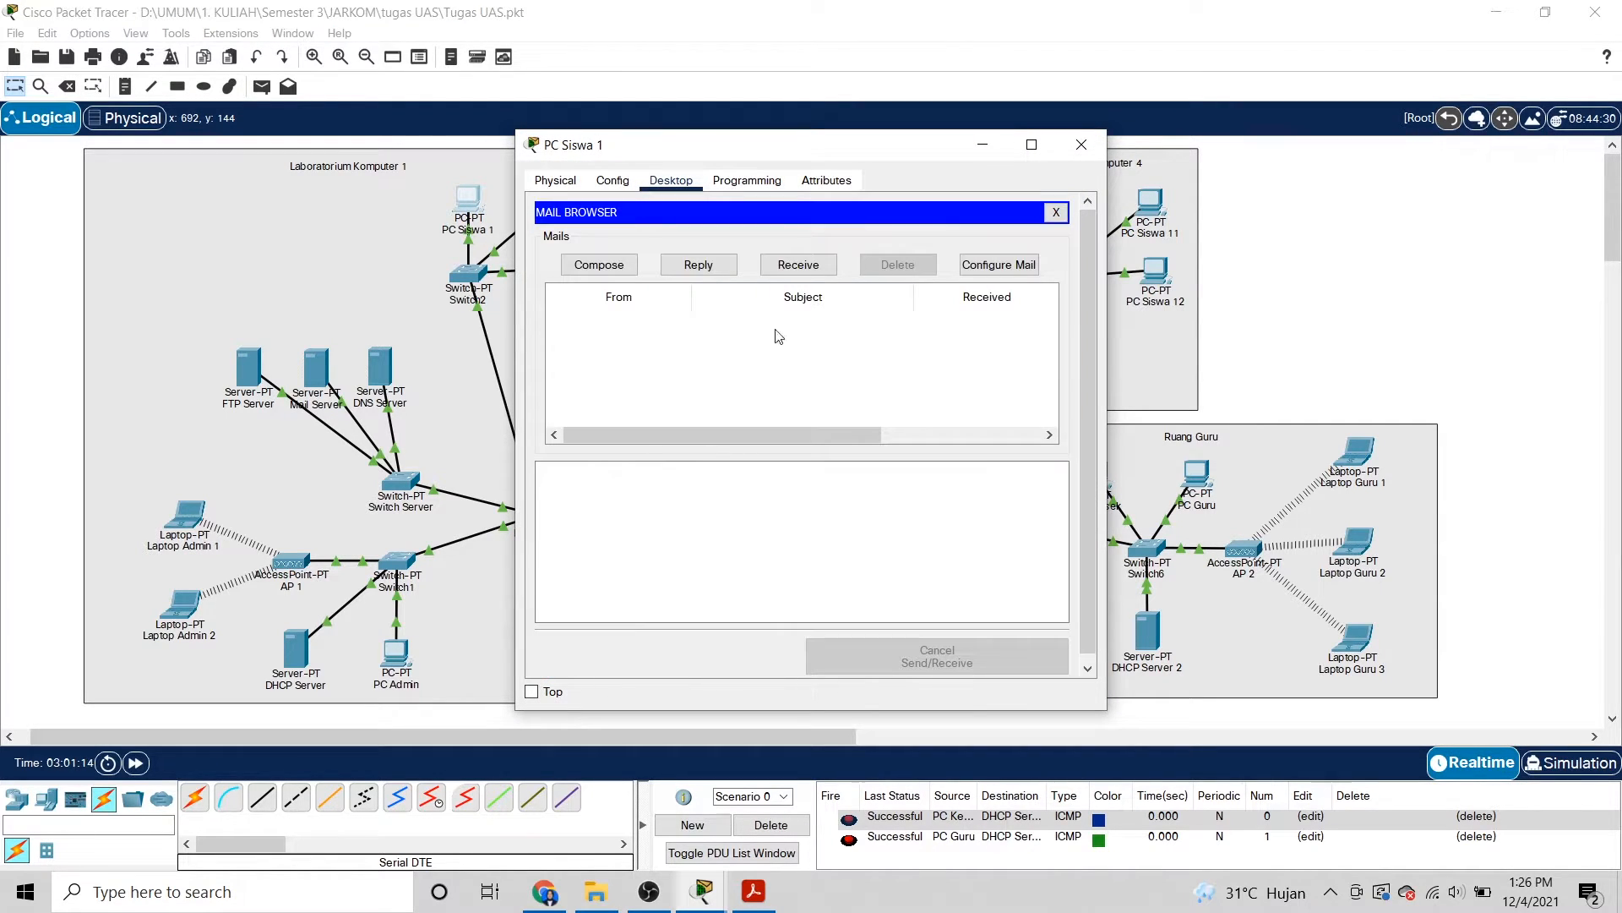
{"action": "left_click", "coordinate": [798, 264]}
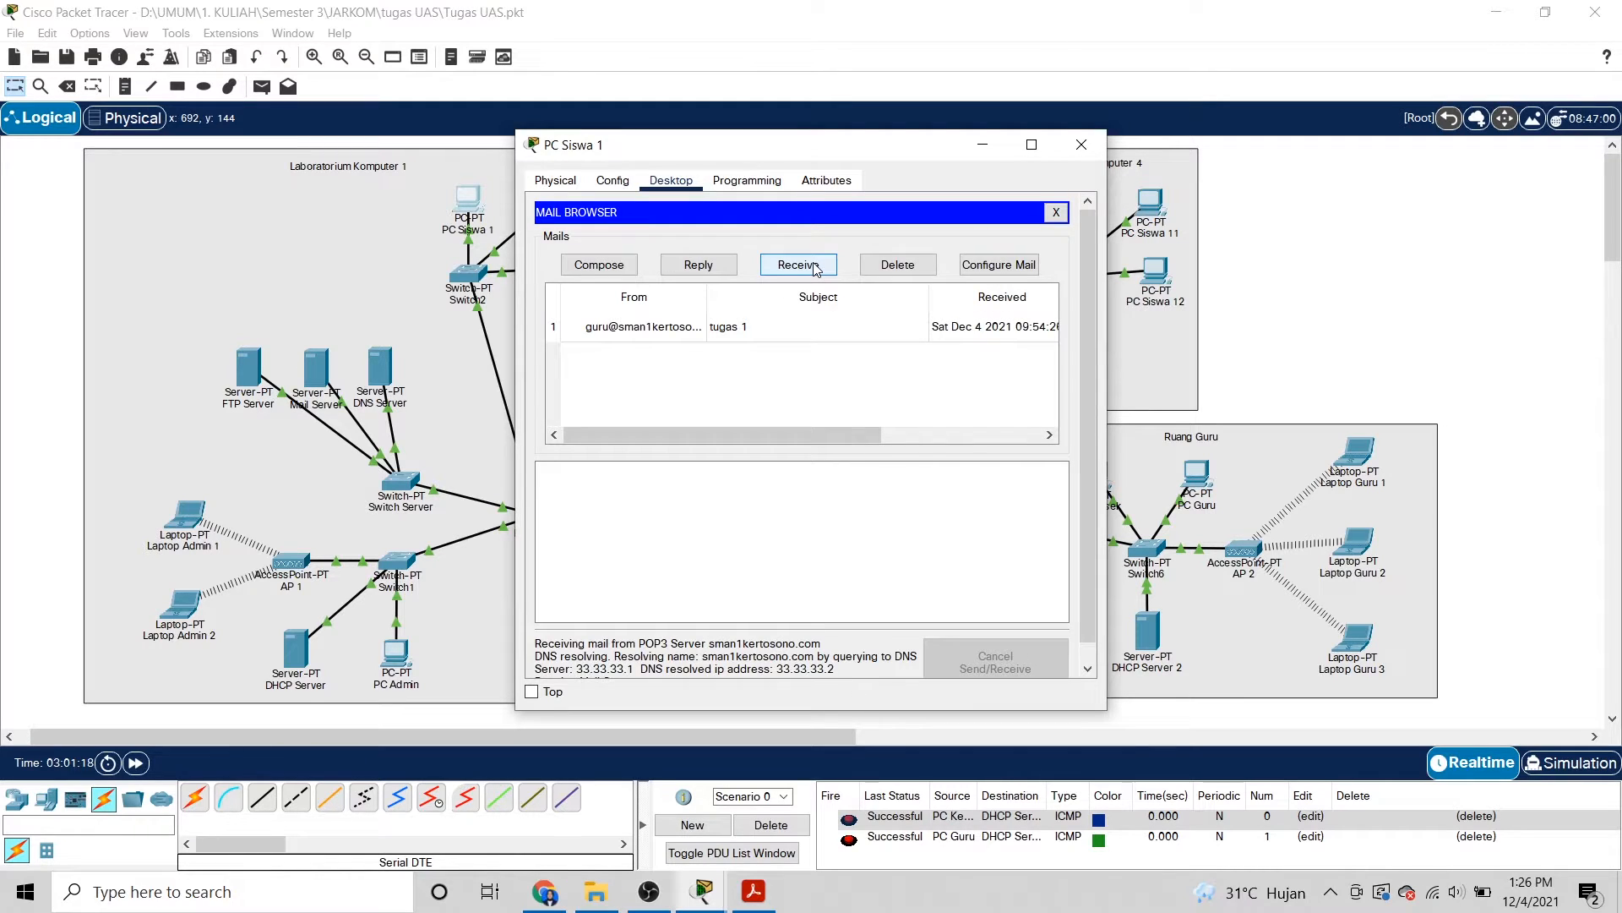
{"action": "left_click", "coordinate": [685, 327]}
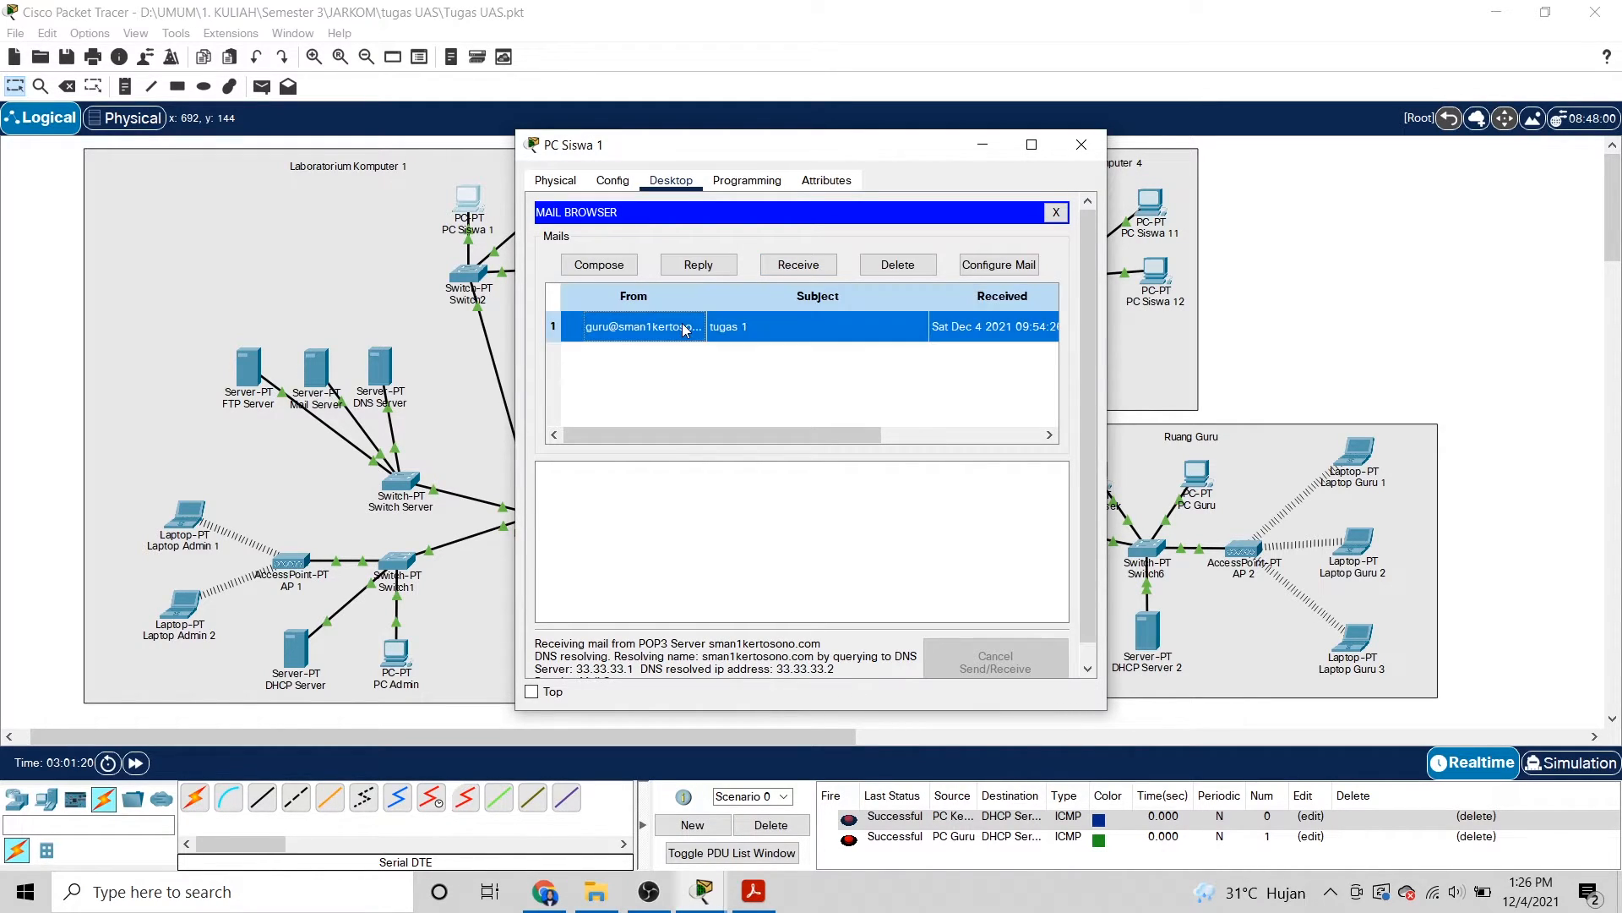
Reply 'baik pak, akan saya kerjakan.' to the tugas 1 mail, send it, and close the window.
{"action": "left_click", "coordinate": [703, 267]}
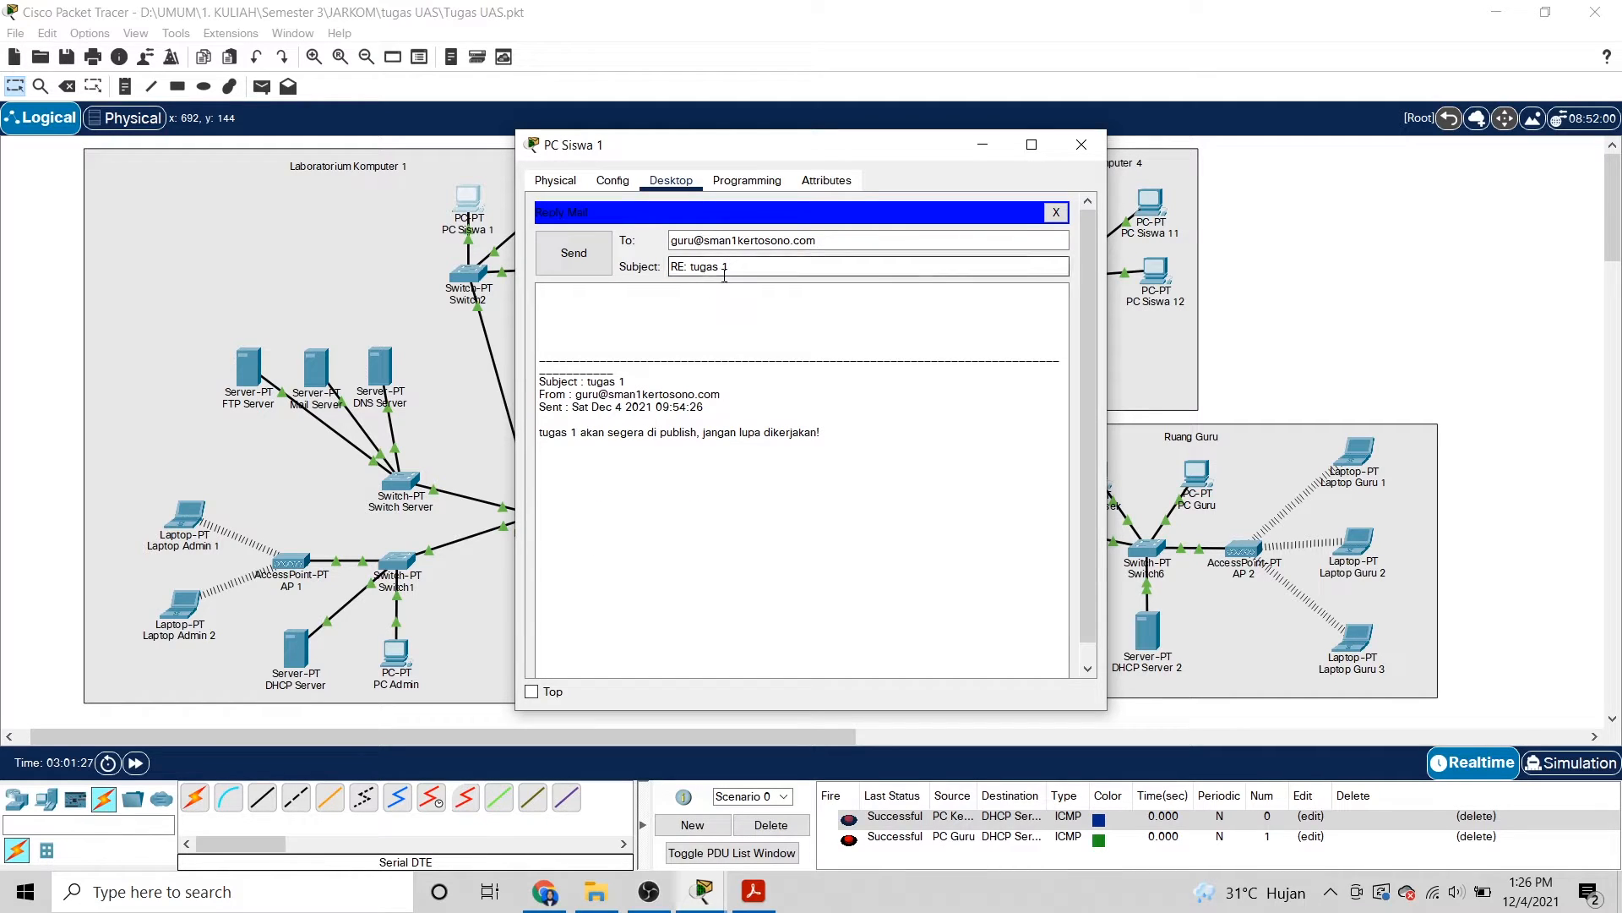
{"action": "left_click", "coordinate": [615, 290]}
{"action": "type", "text": "bai"}
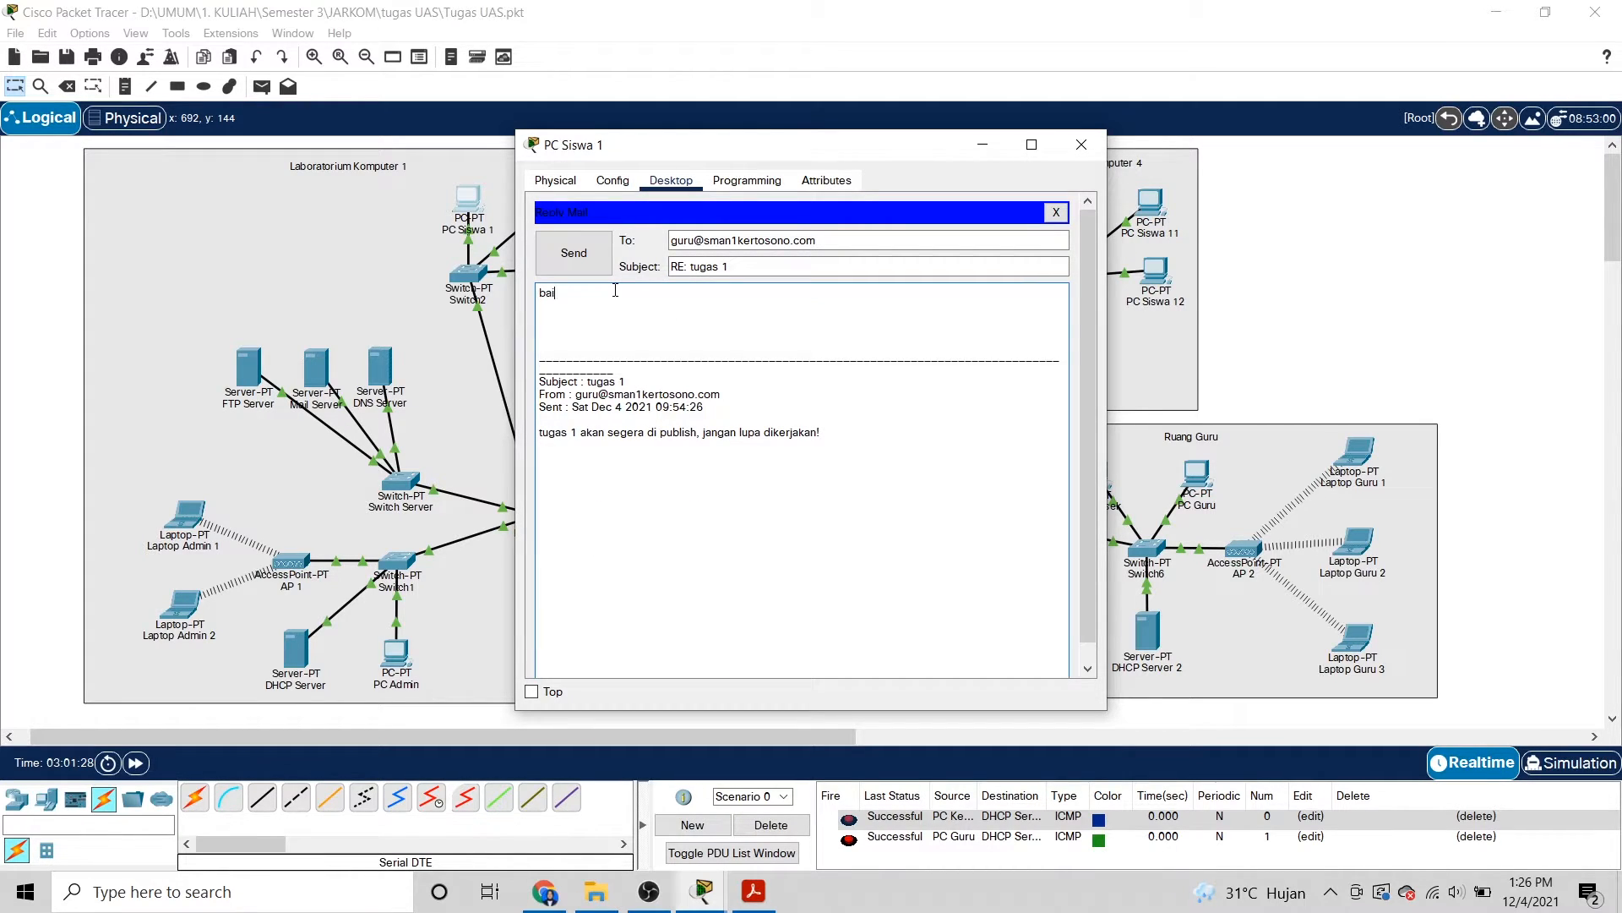
{"action": "type", "text": "k pak, akan saya kerjakan."}
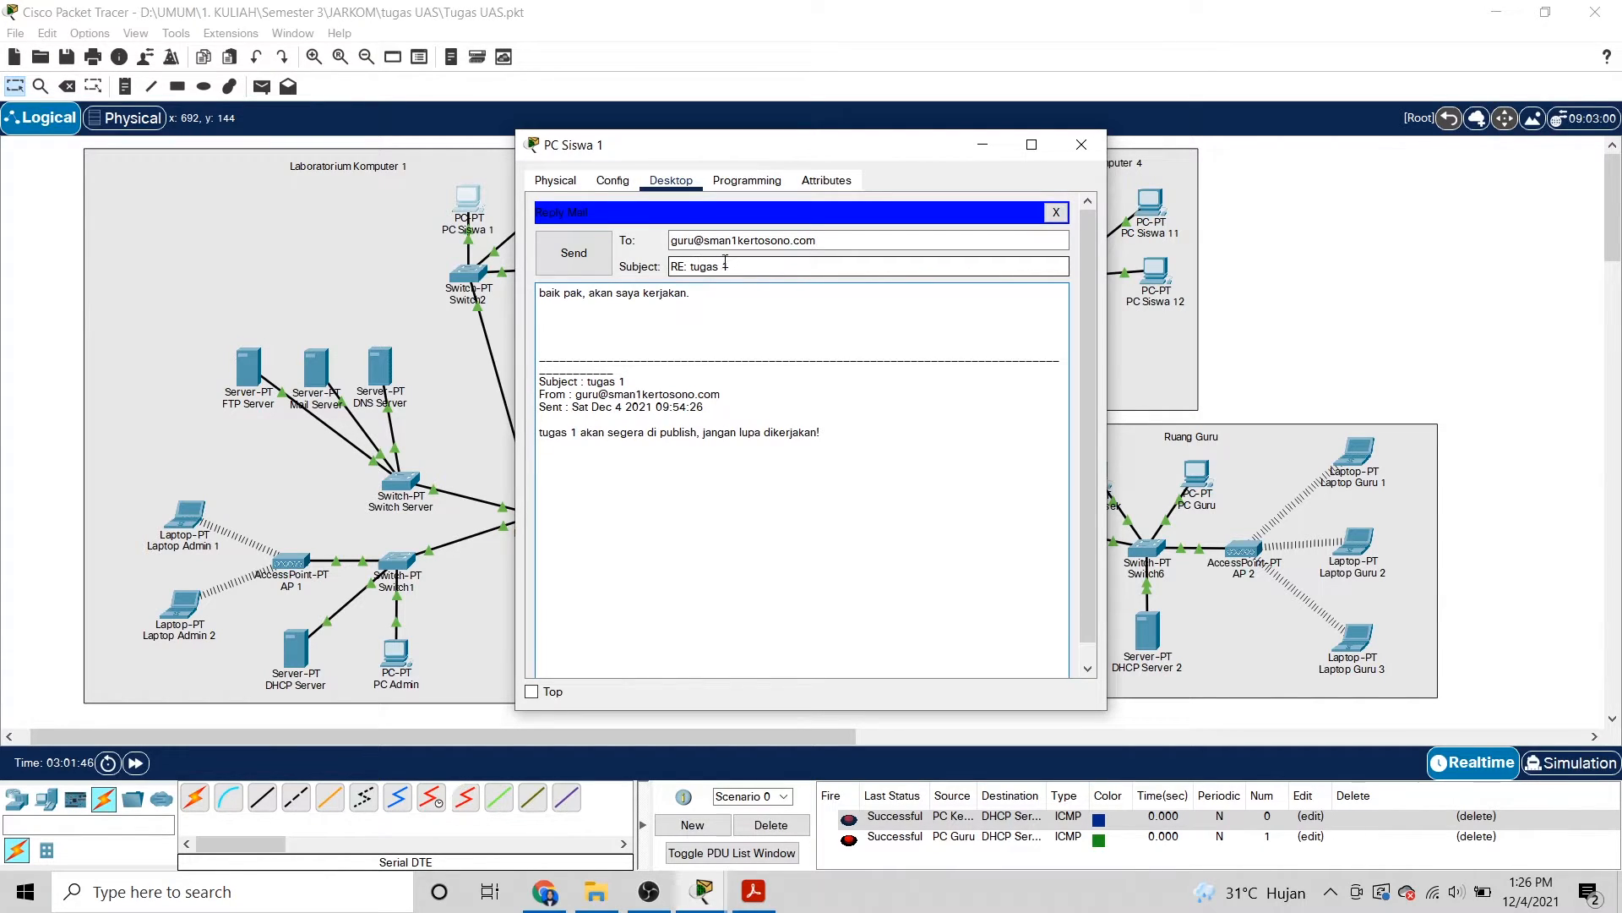
{"action": "left_click", "coordinate": [594, 267]}
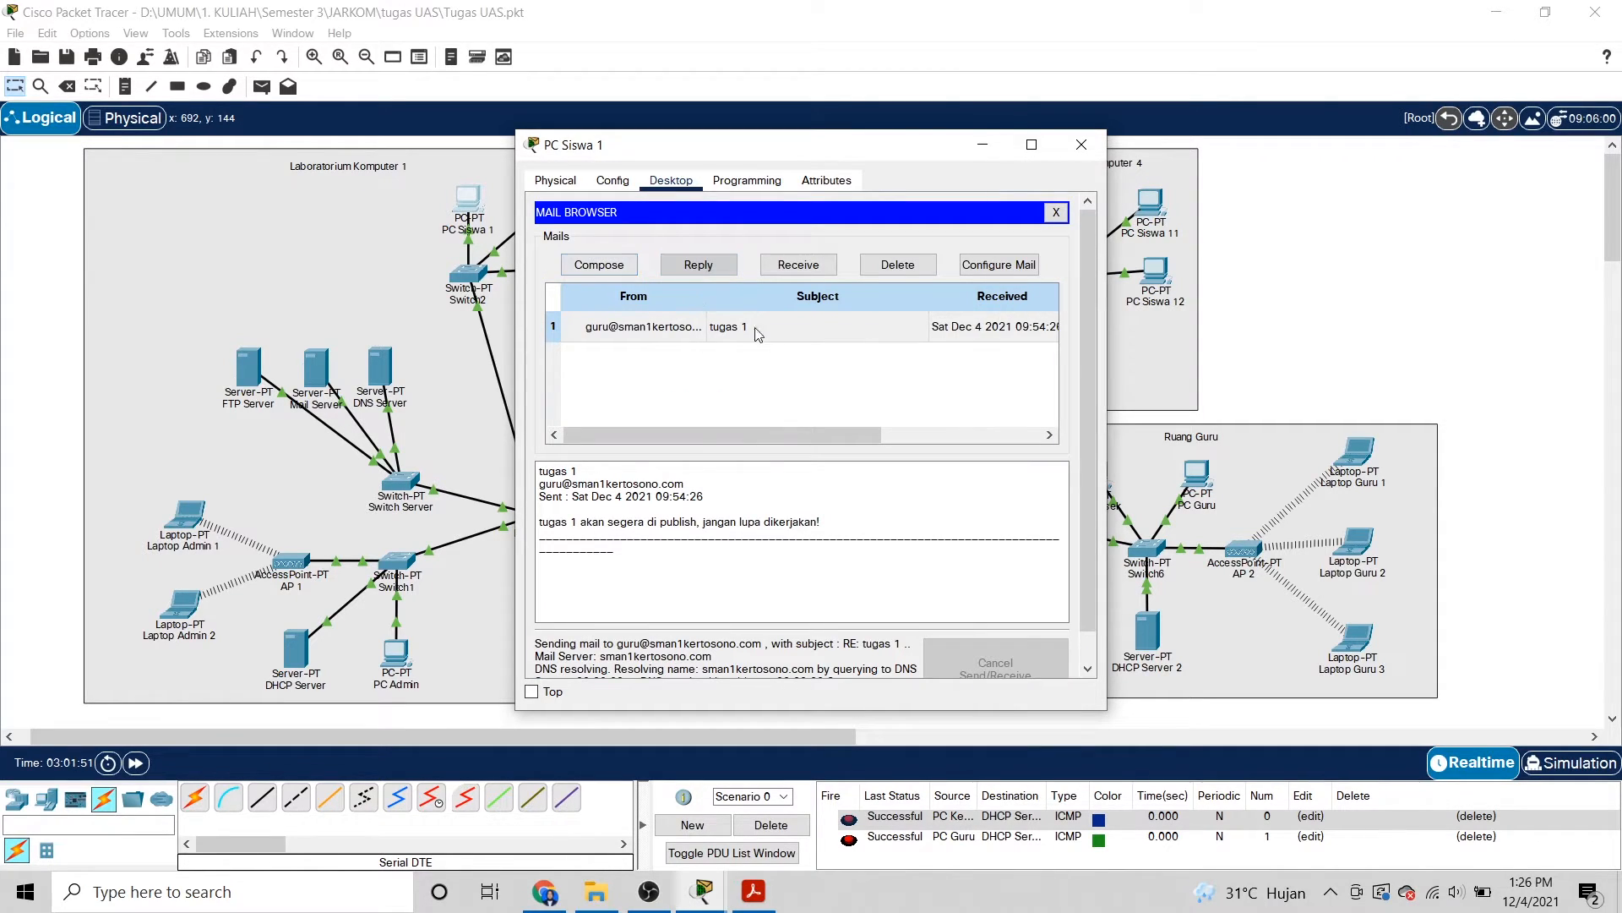
{"action": "left_click", "coordinate": [1082, 146]}
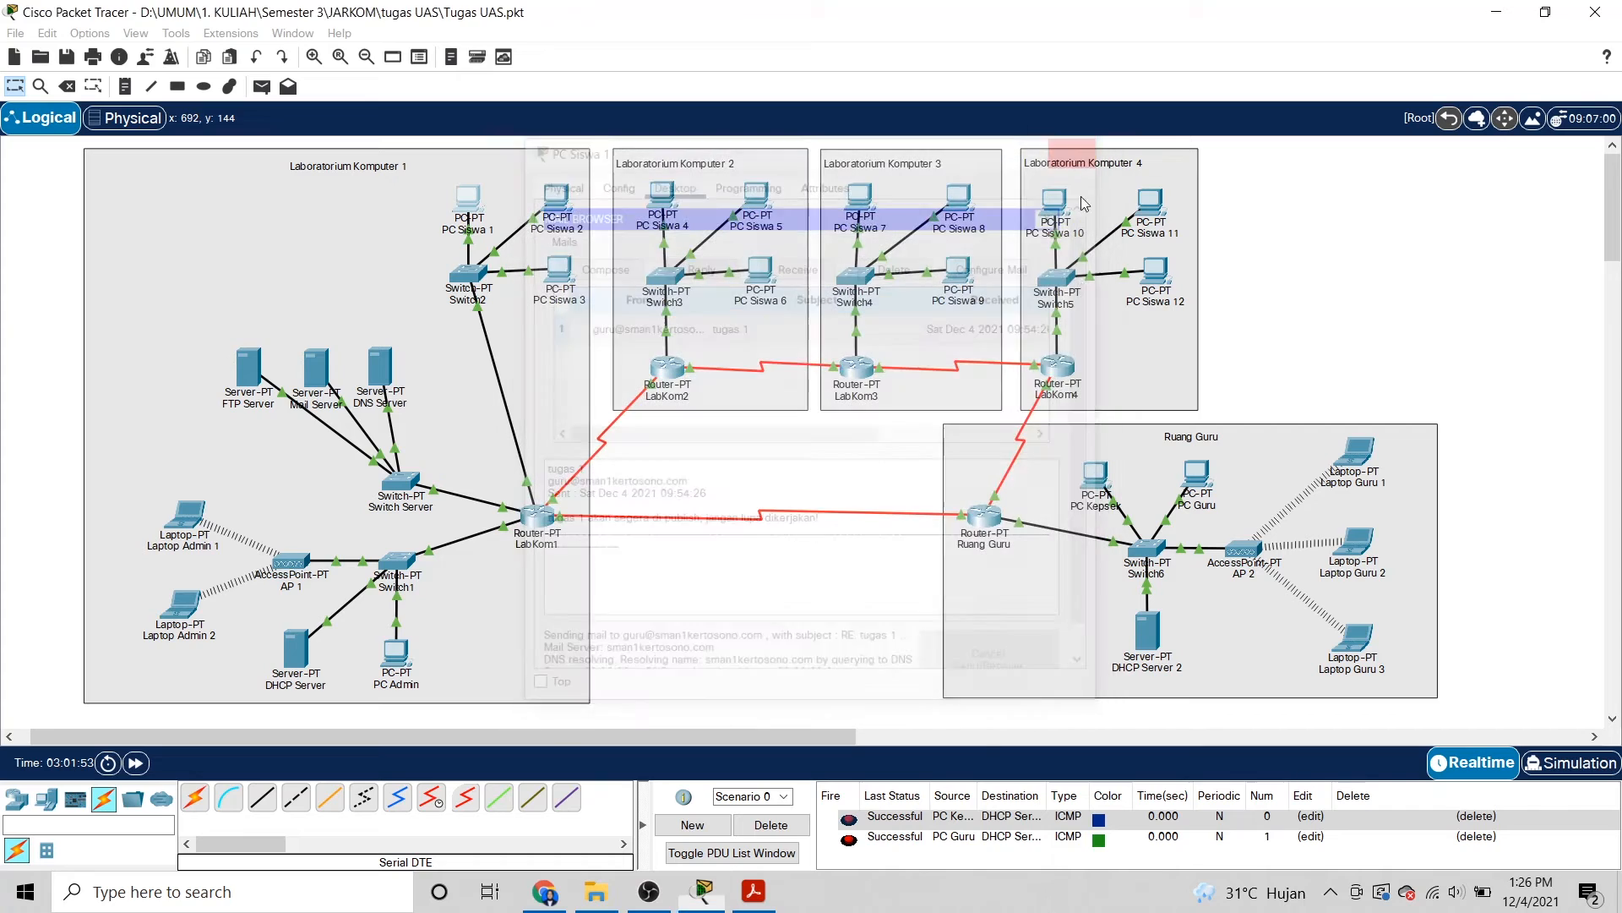
On PC Guru, receive mail and read the student's 'RE: tugas 1' reply.
{"action": "left_click", "coordinate": [1206, 482]}
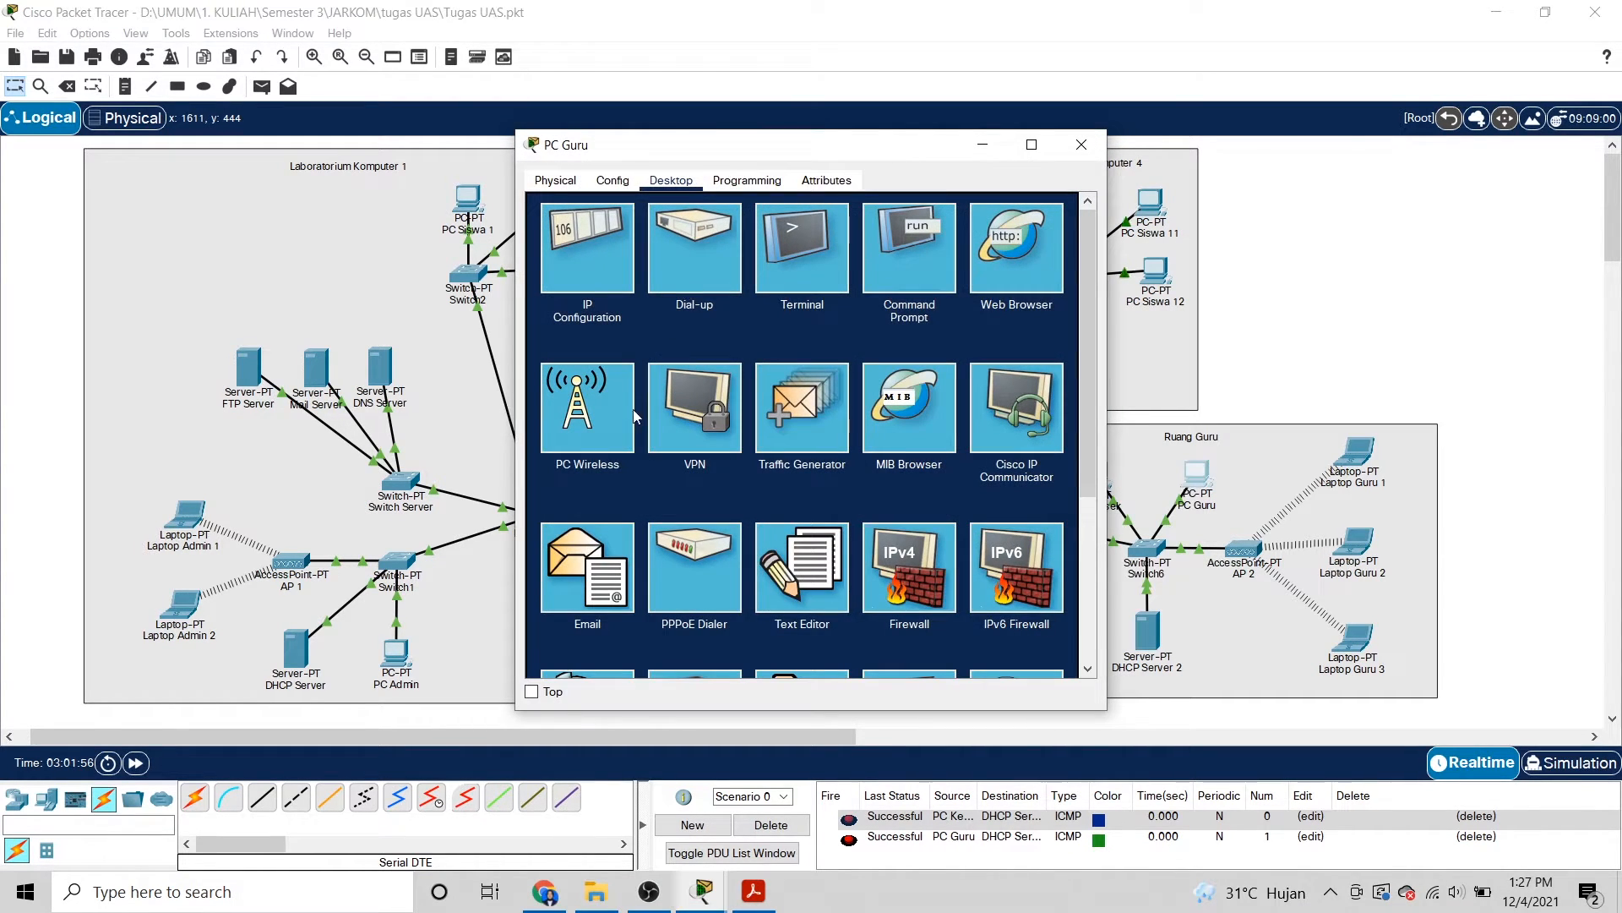
{"action": "left_click", "coordinate": [569, 567]}
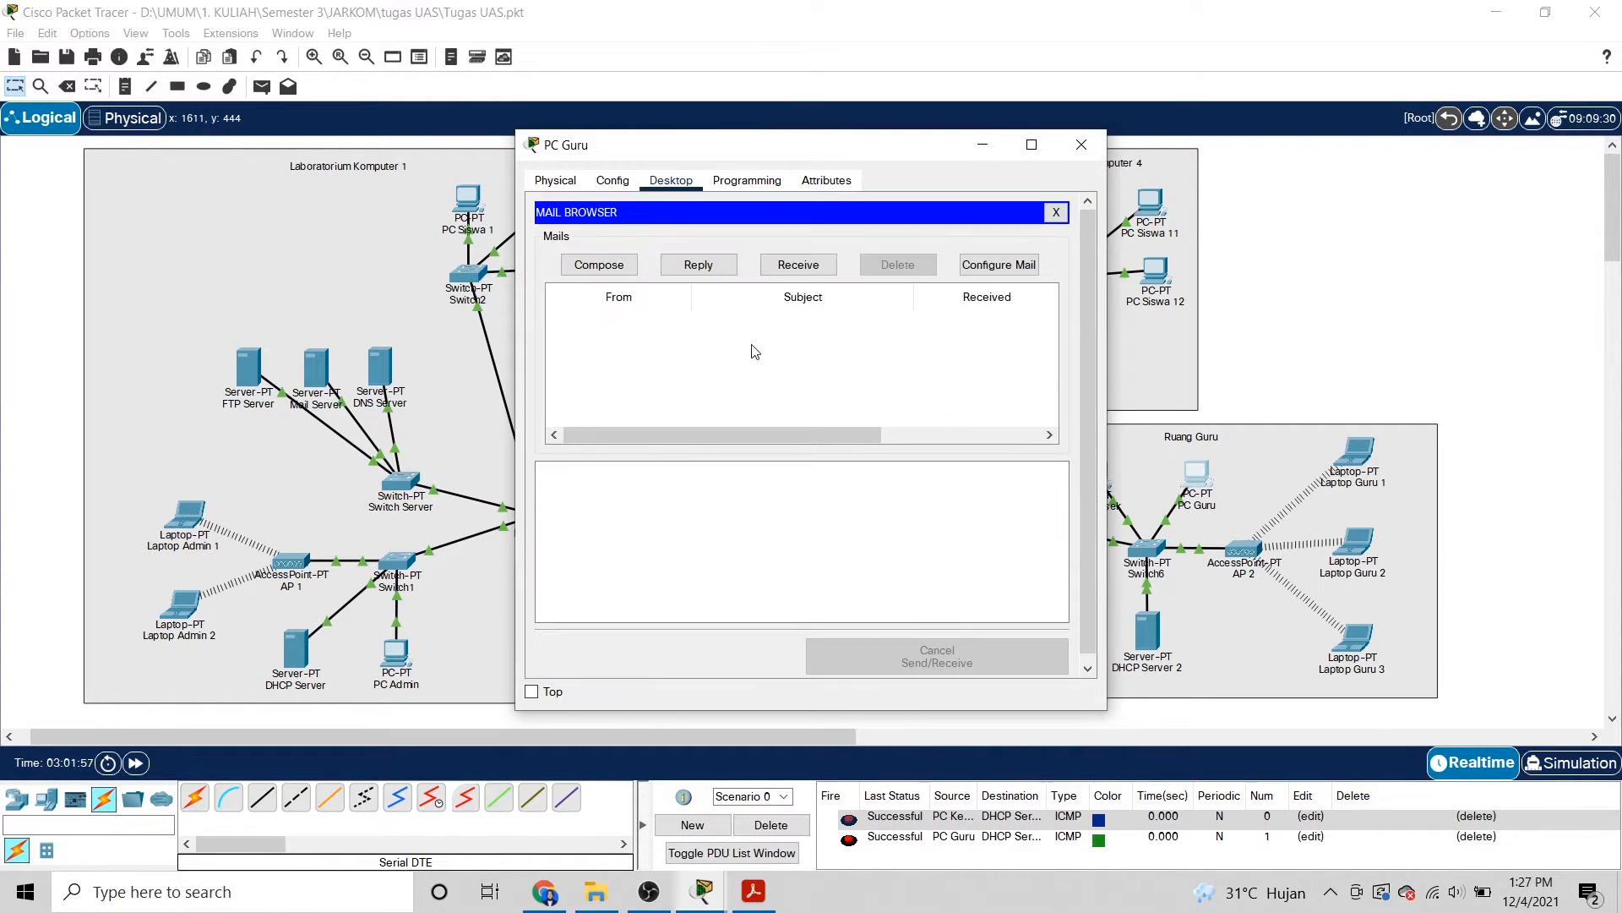
{"action": "left_click", "coordinate": [812, 267]}
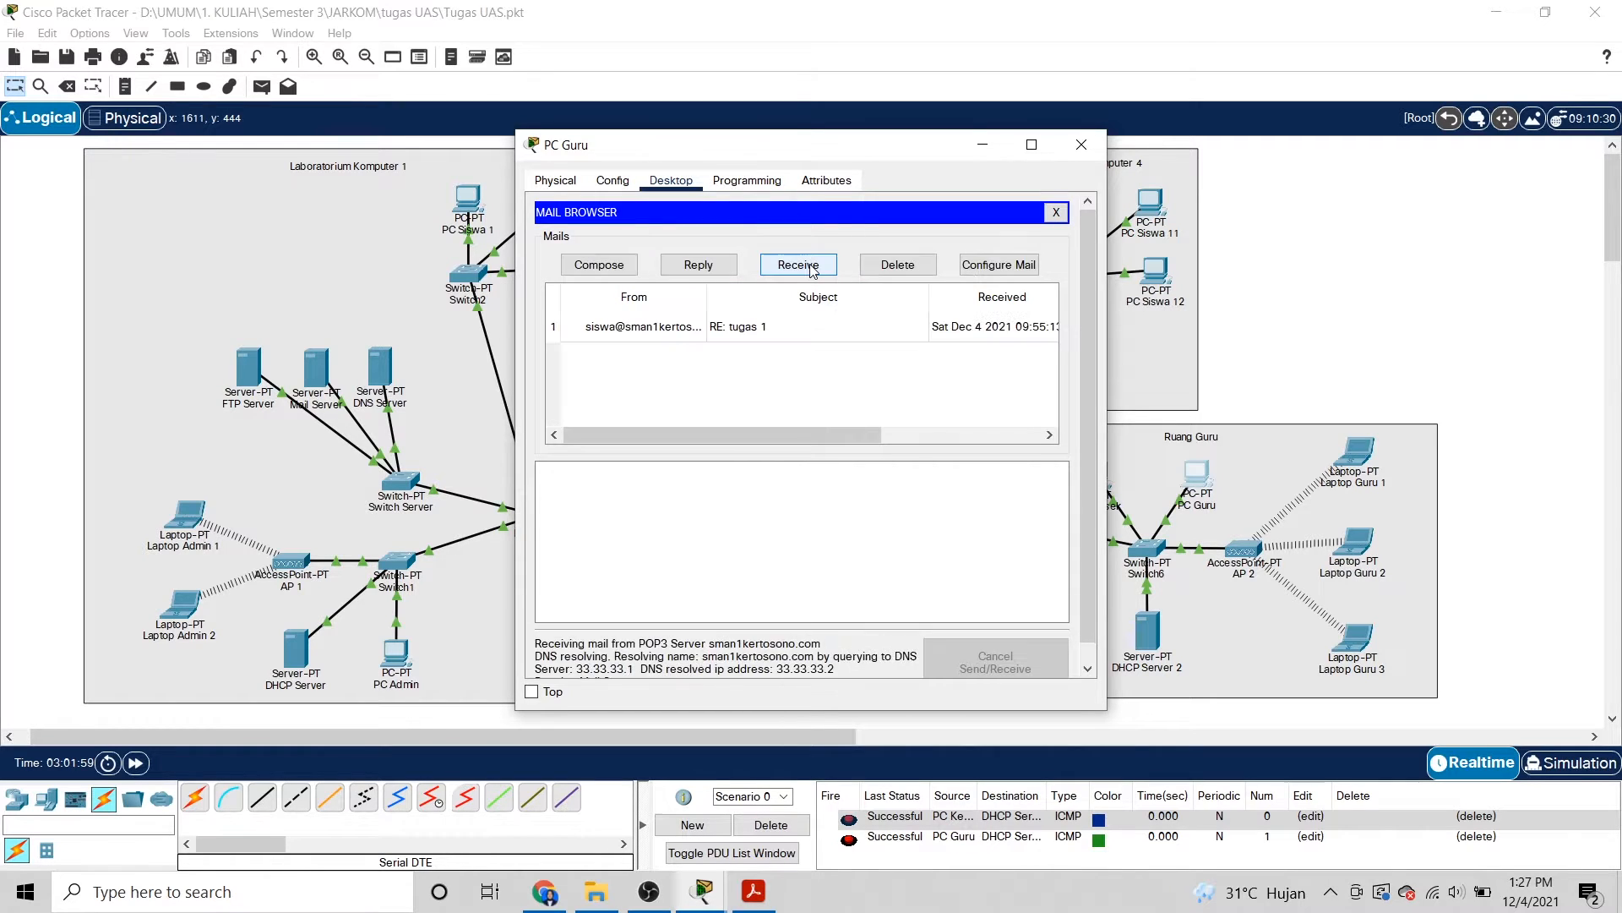
{"action": "left_click", "coordinate": [678, 335]}
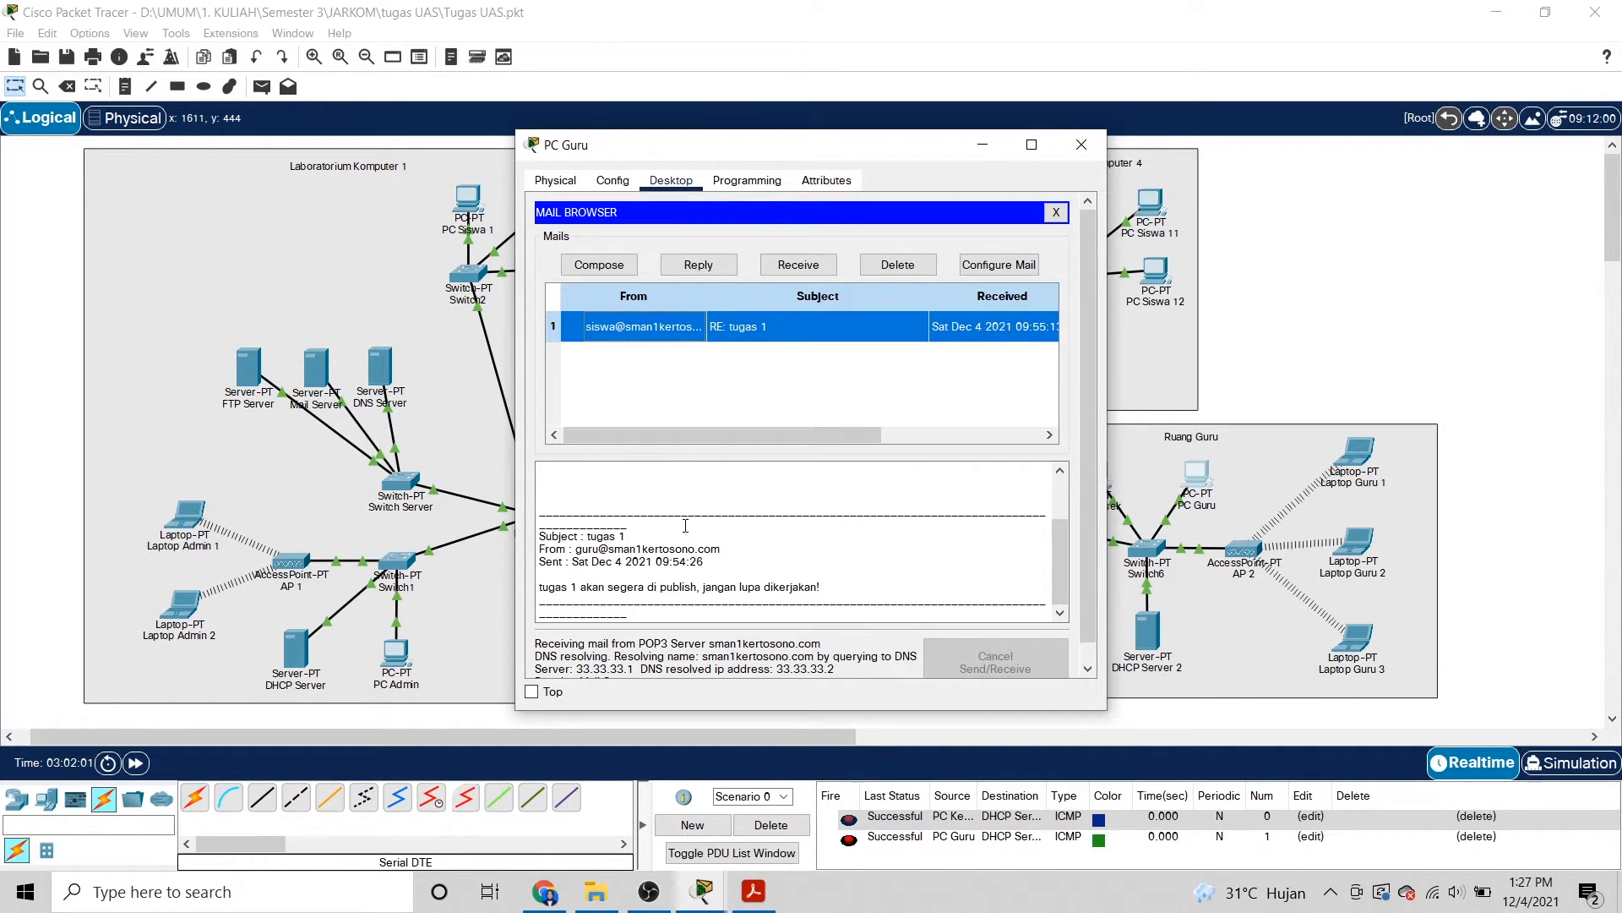
{"action": "scroll", "coordinate": [686, 525], "scroll_direction": "up", "scroll_amount": 2}
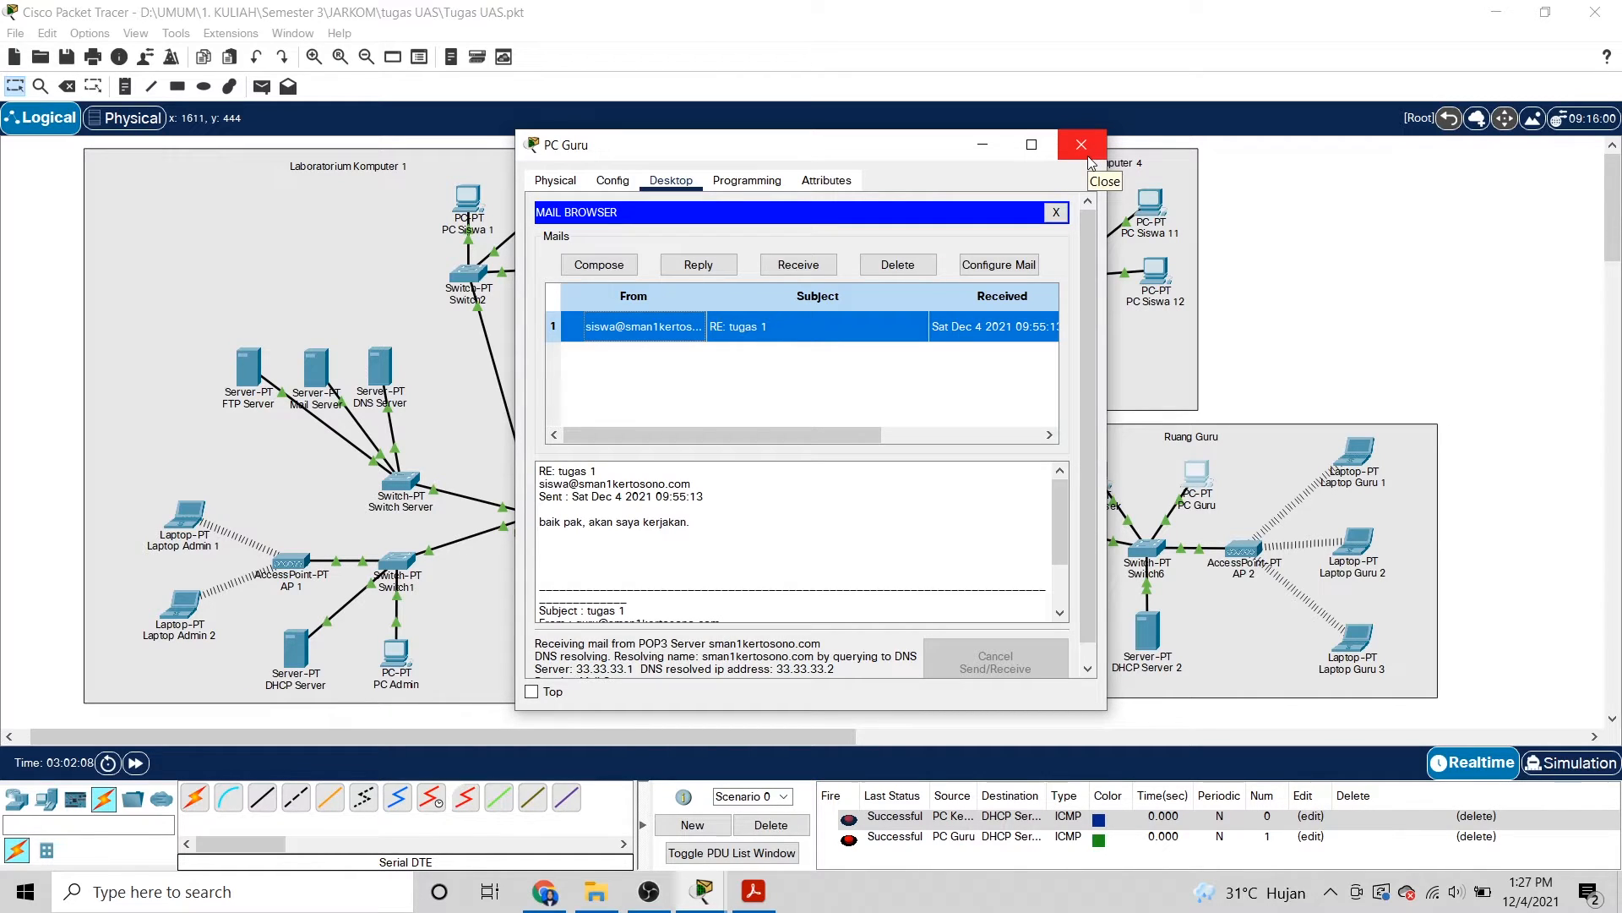
Send the student a 'tugas 1' mail saying 'tugas 1 akan segera di publish, jangan lupa dikerjakan'.
{"action": "left_click", "coordinate": [625, 265]}
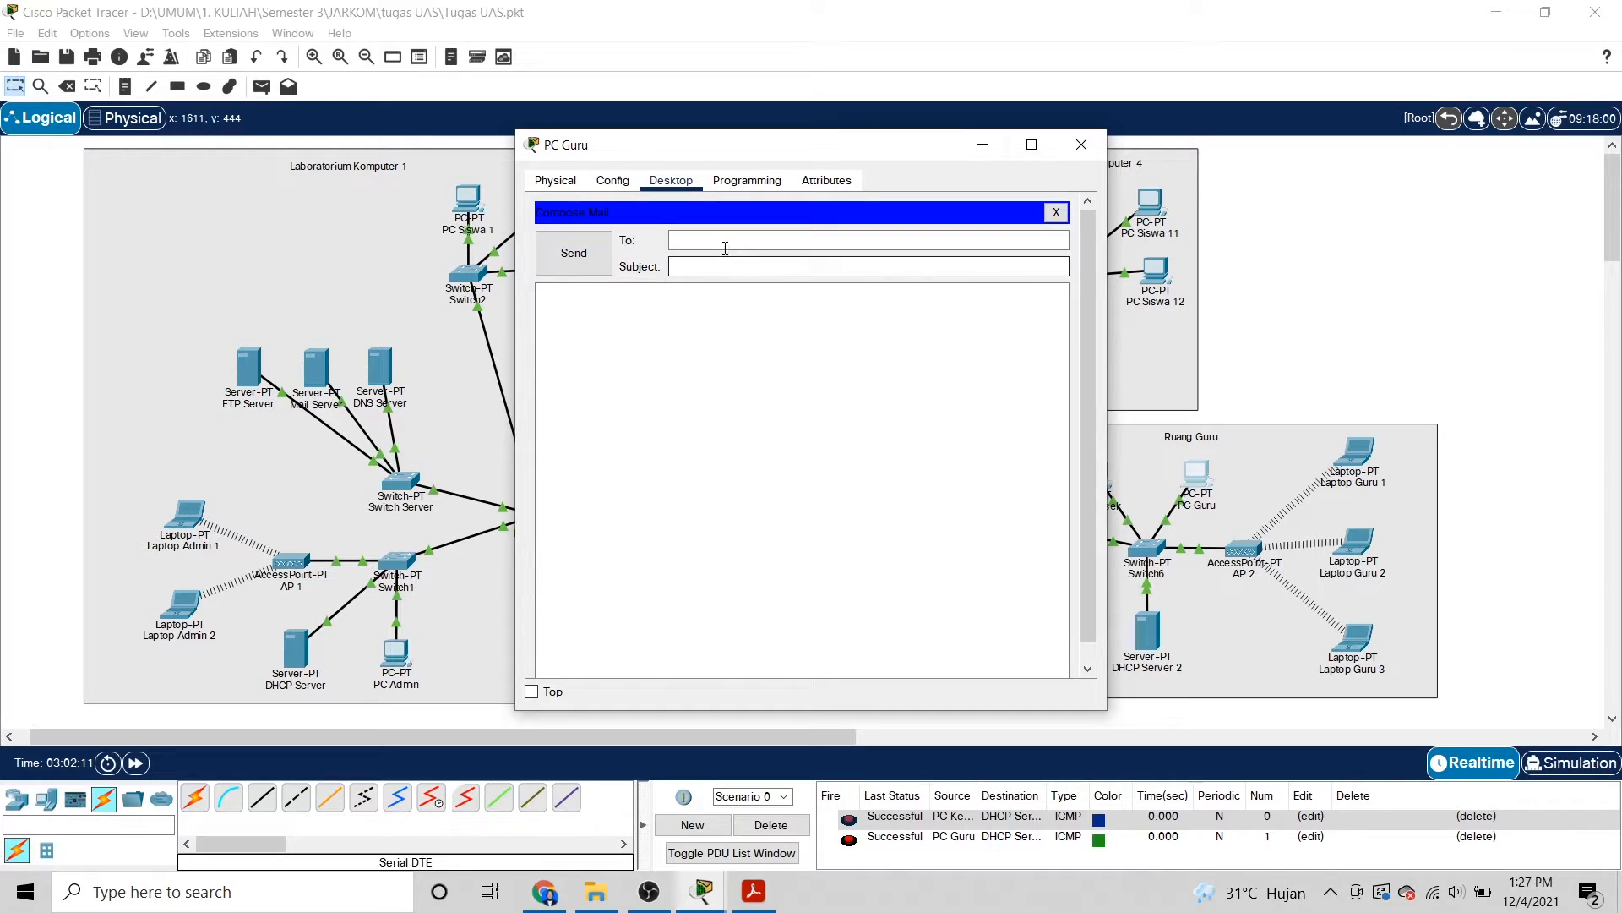
{"action": "key", "text": "ctrl+v"}
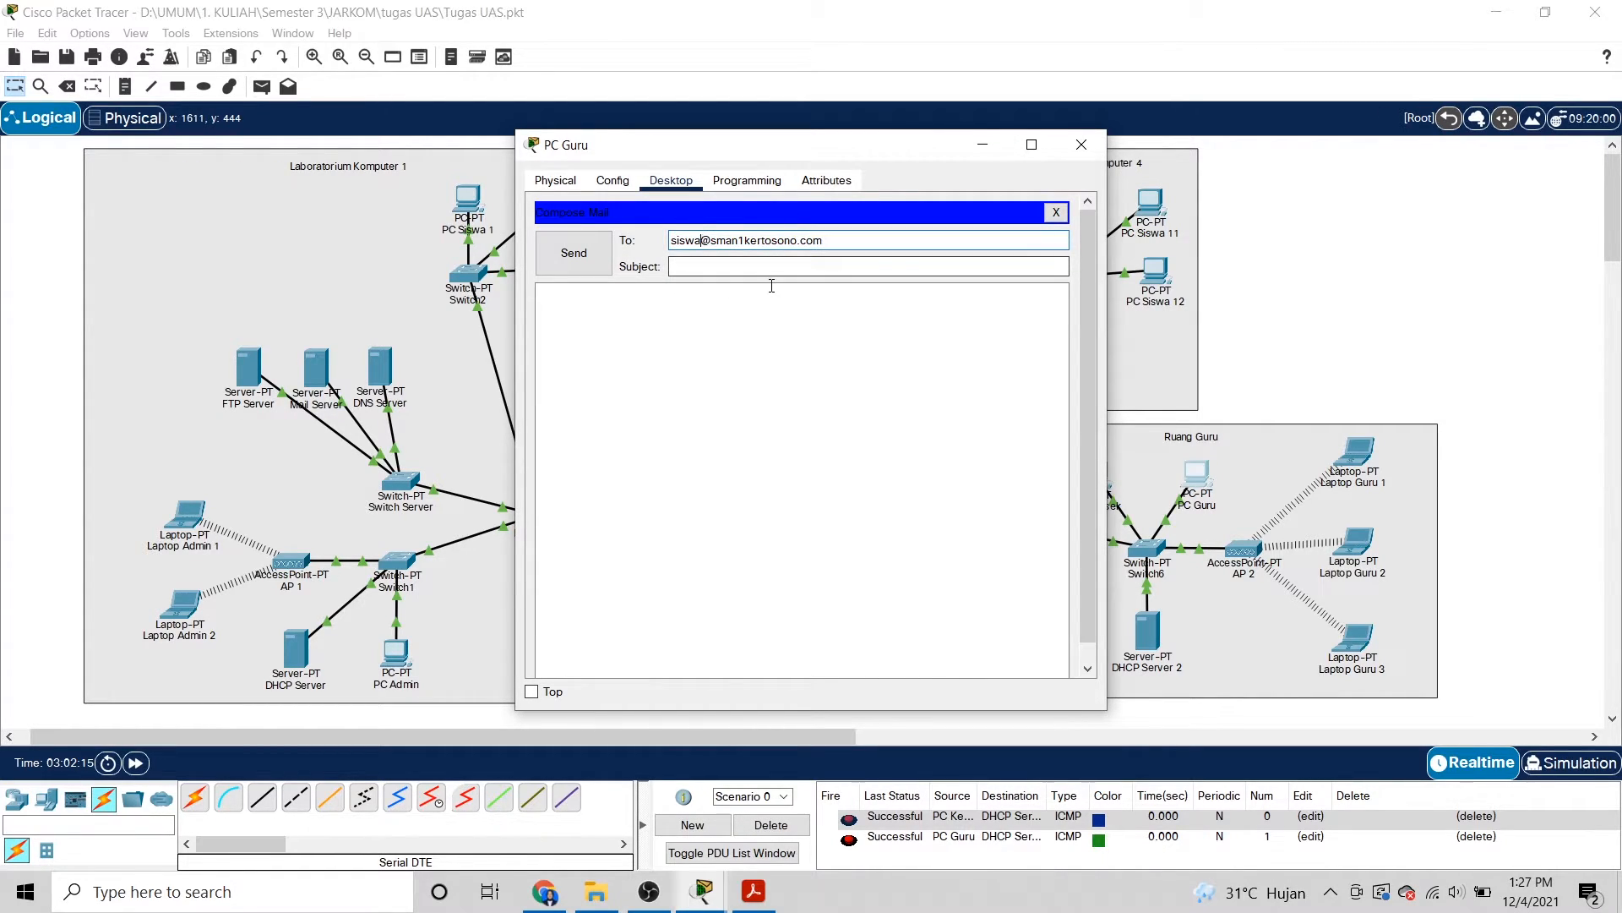
{"action": "type", "text": "1"}
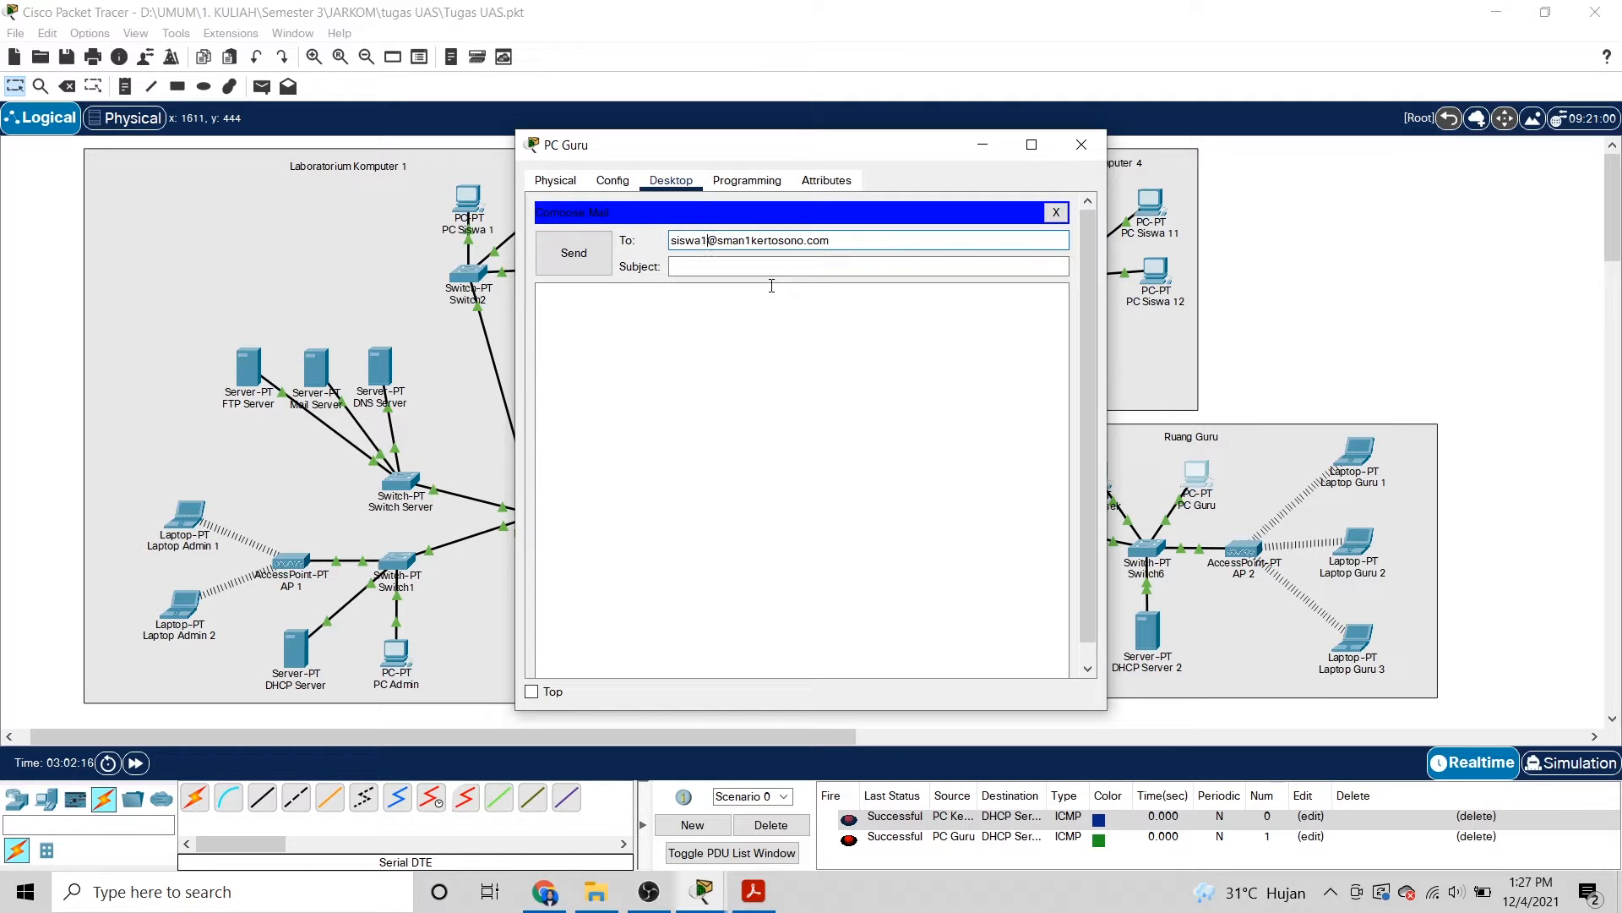
{"action": "left_click", "coordinate": [752, 267]}
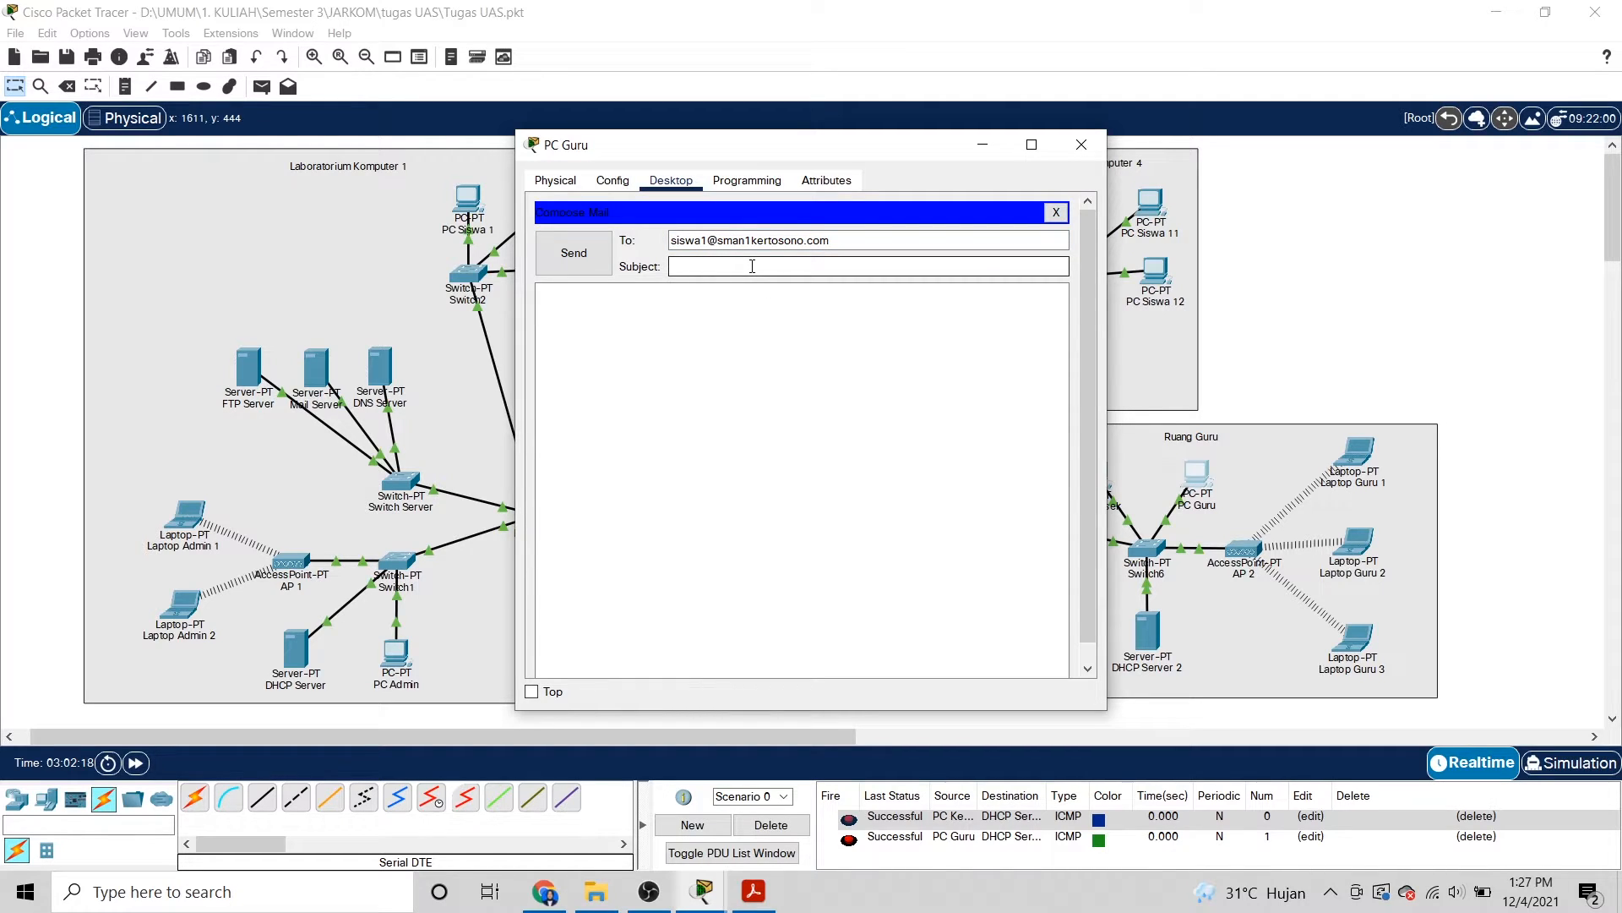
{"action": "type", "text": "tugas 1"}
{"action": "left_click", "coordinate": [668, 310]}
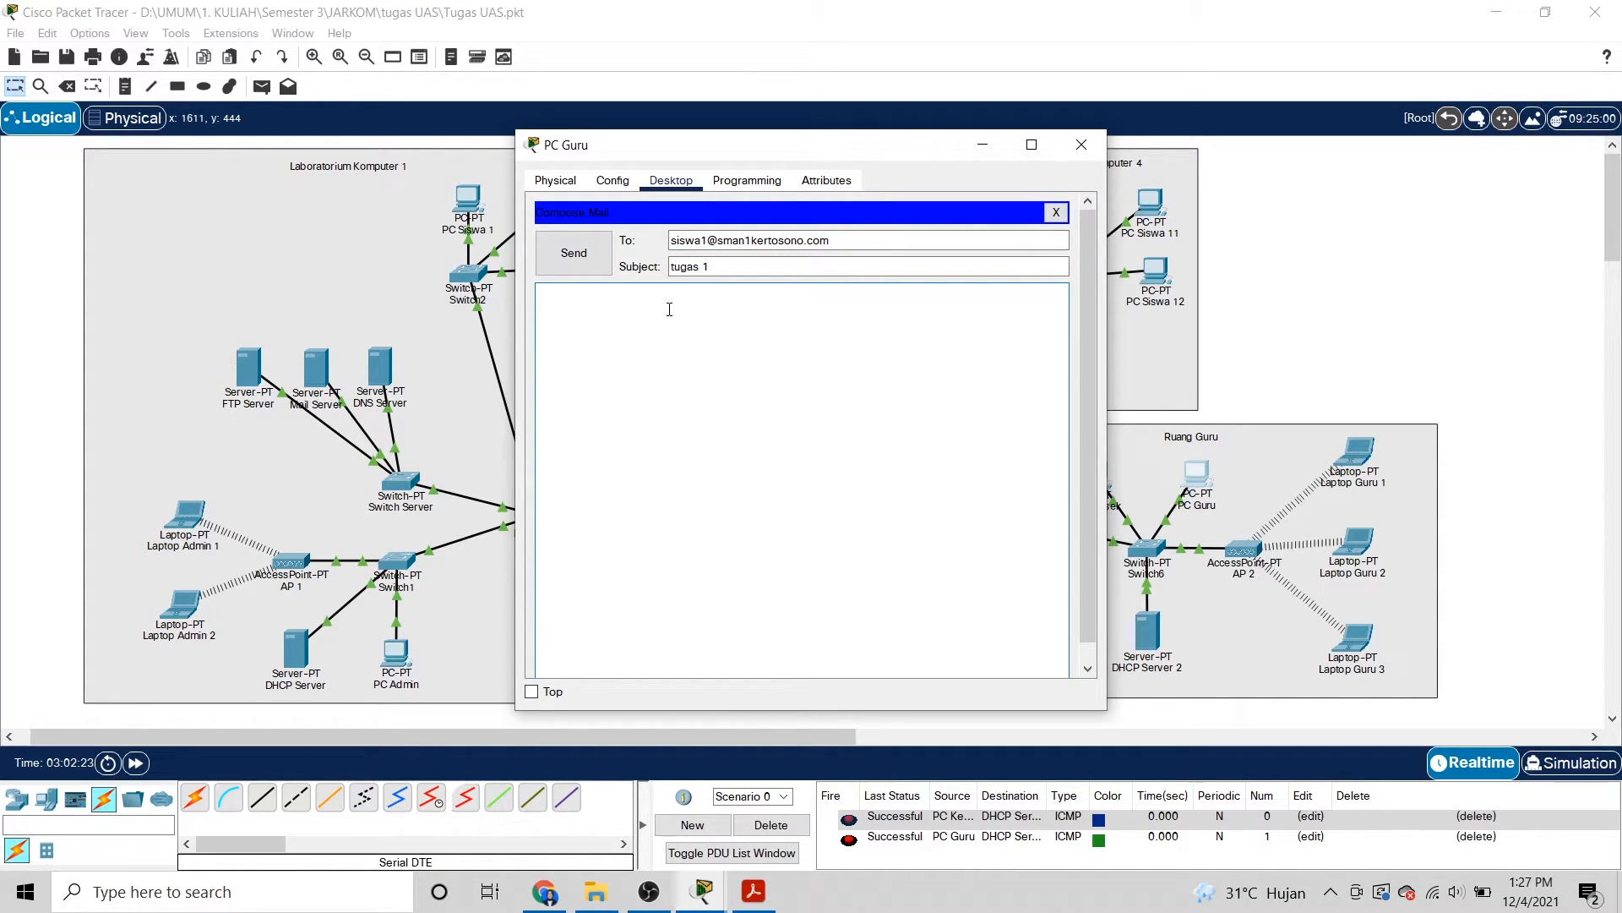
{"action": "type", "text": "tugas 1 akan segera di publish, jangan lupa dikerjakan!"}
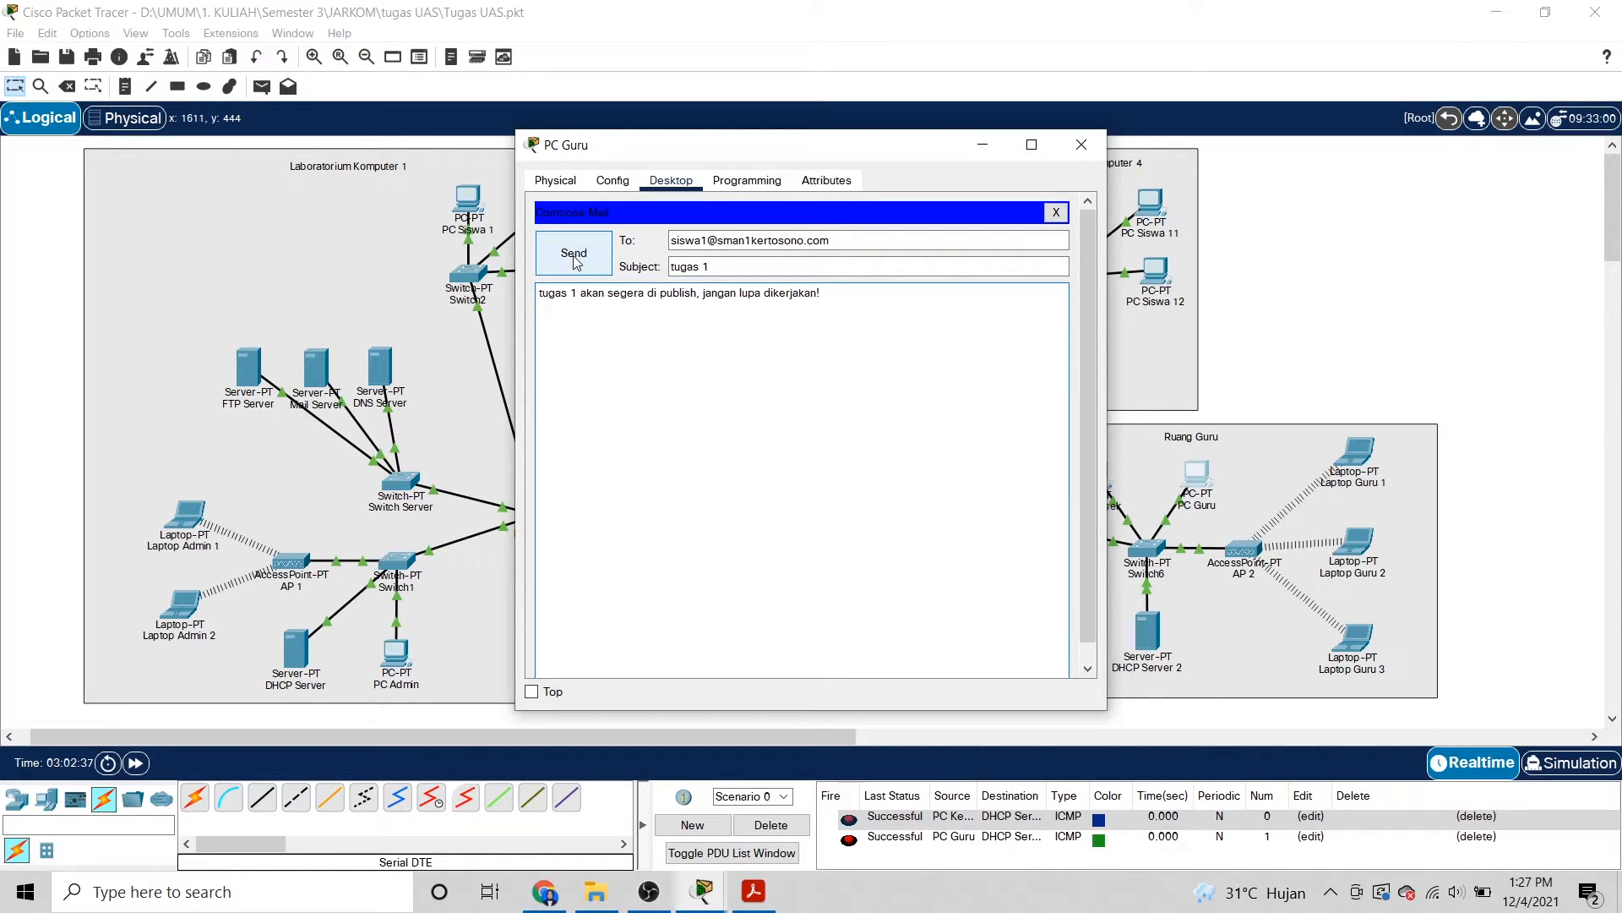
{"action": "left_click", "coordinate": [573, 255]}
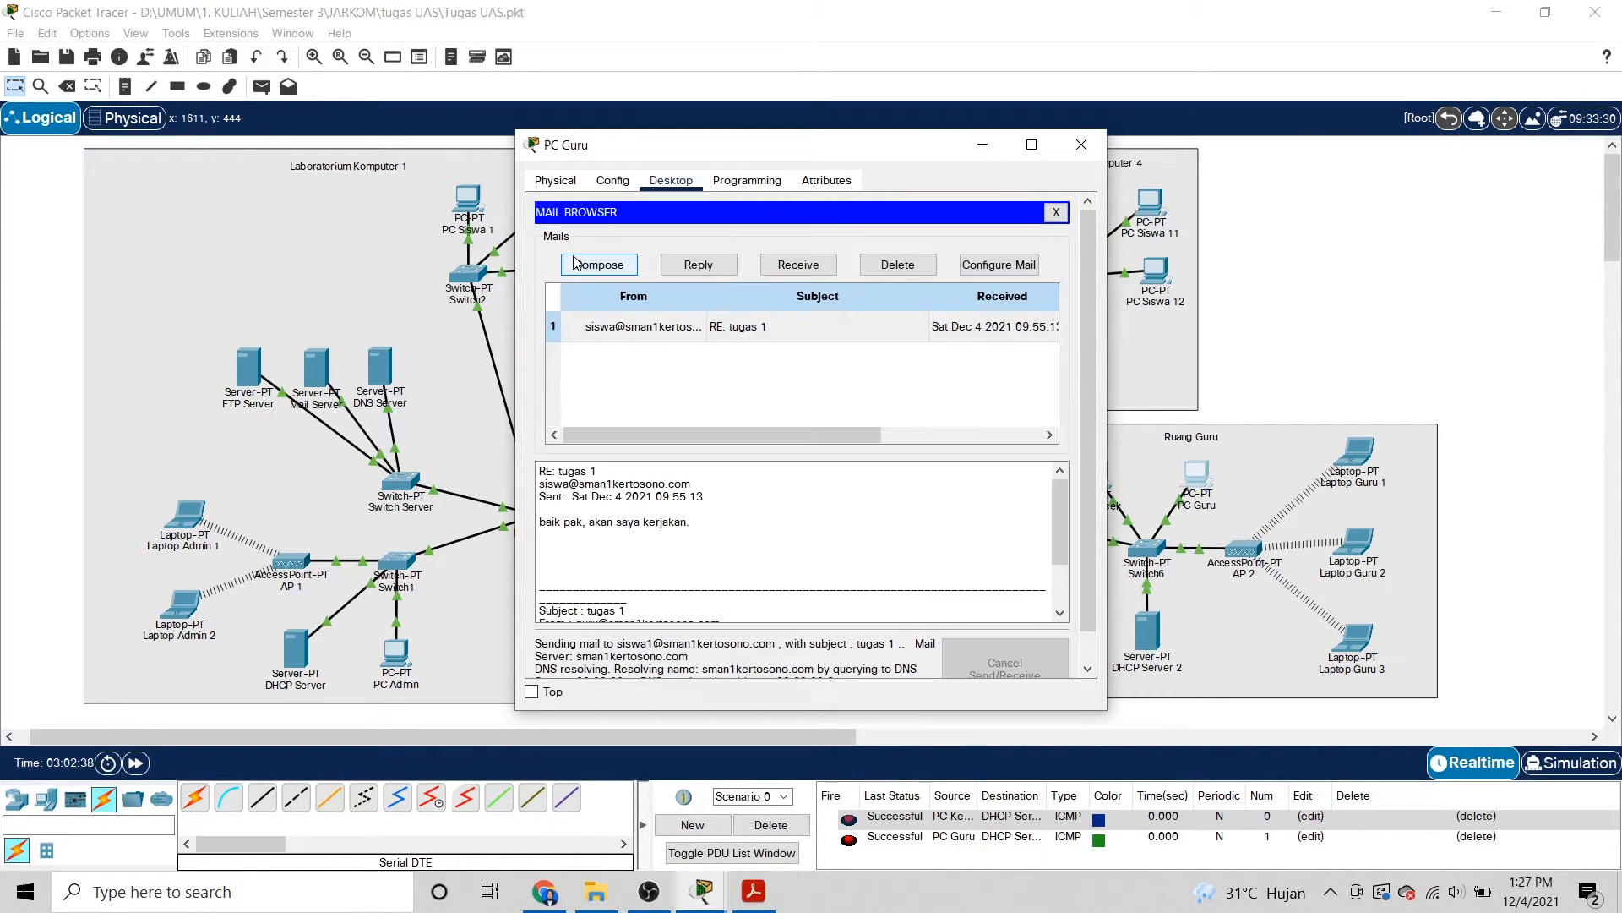
{"action": "left_click", "coordinate": [1083, 144]}
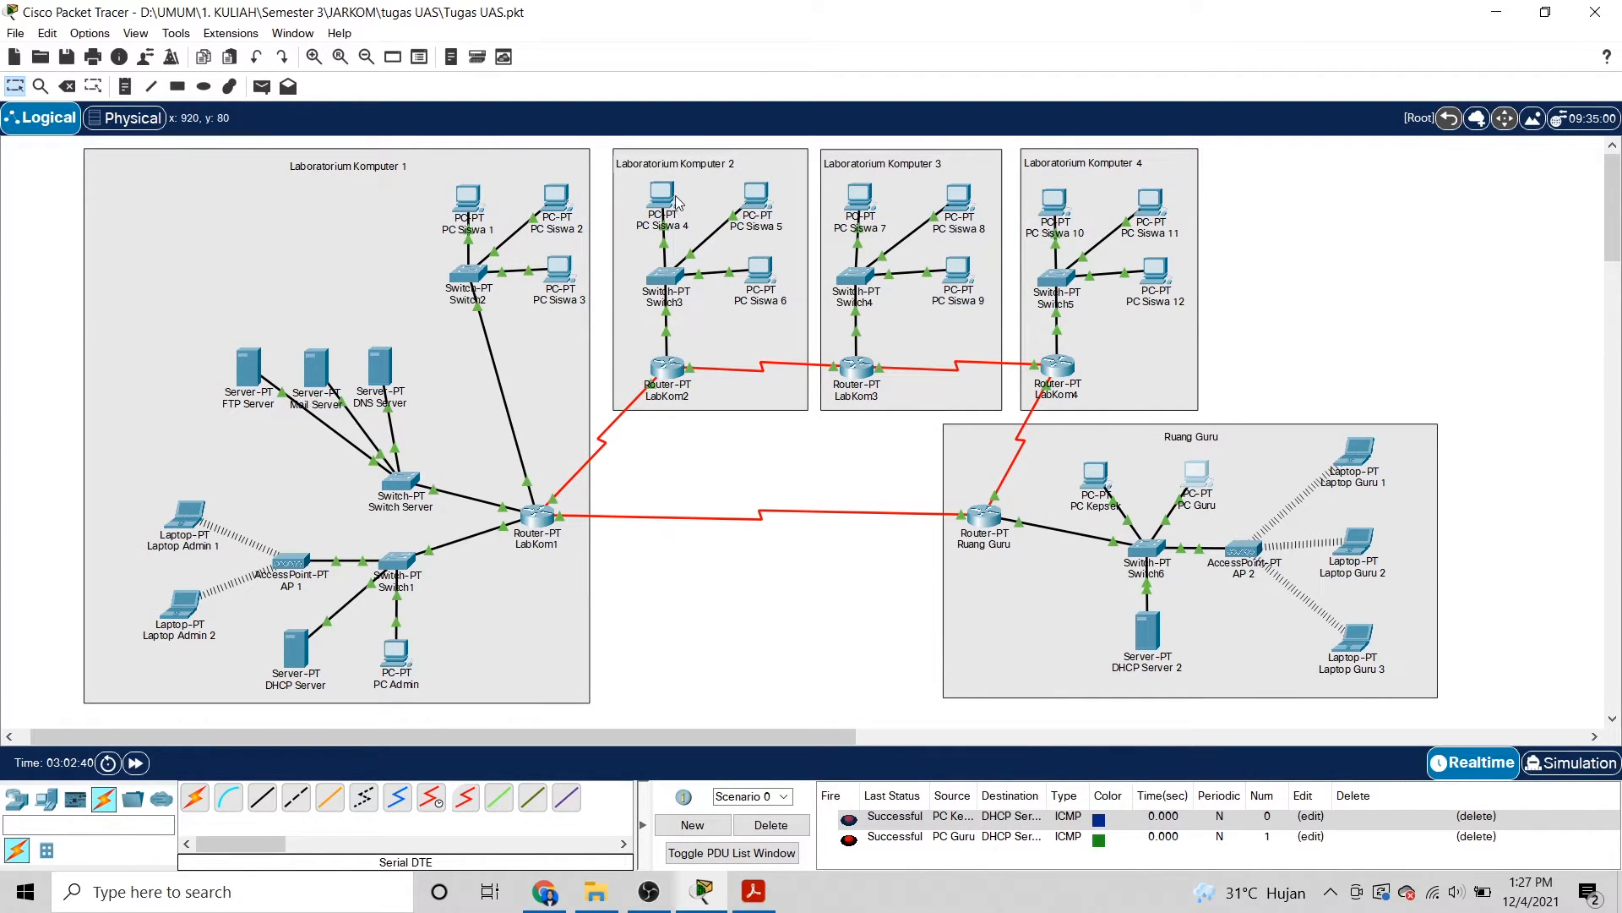
On PC Siswa 4, check for mail, then review and save the mail account settings.
{"action": "left_click", "coordinate": [664, 198]}
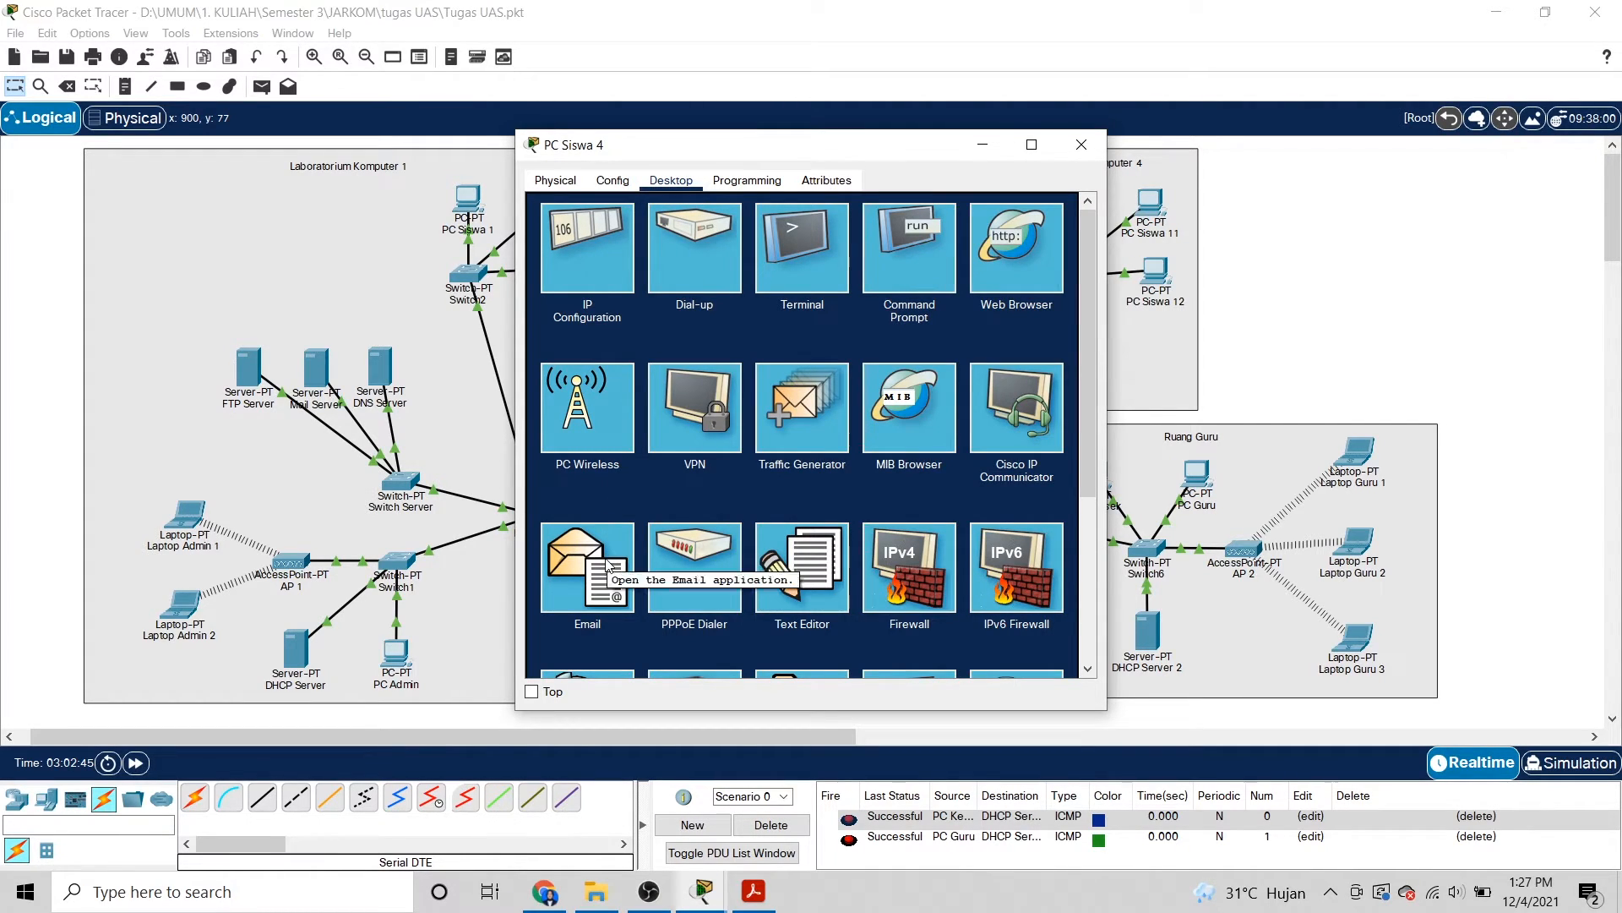
{"action": "left_click", "coordinate": [597, 562]}
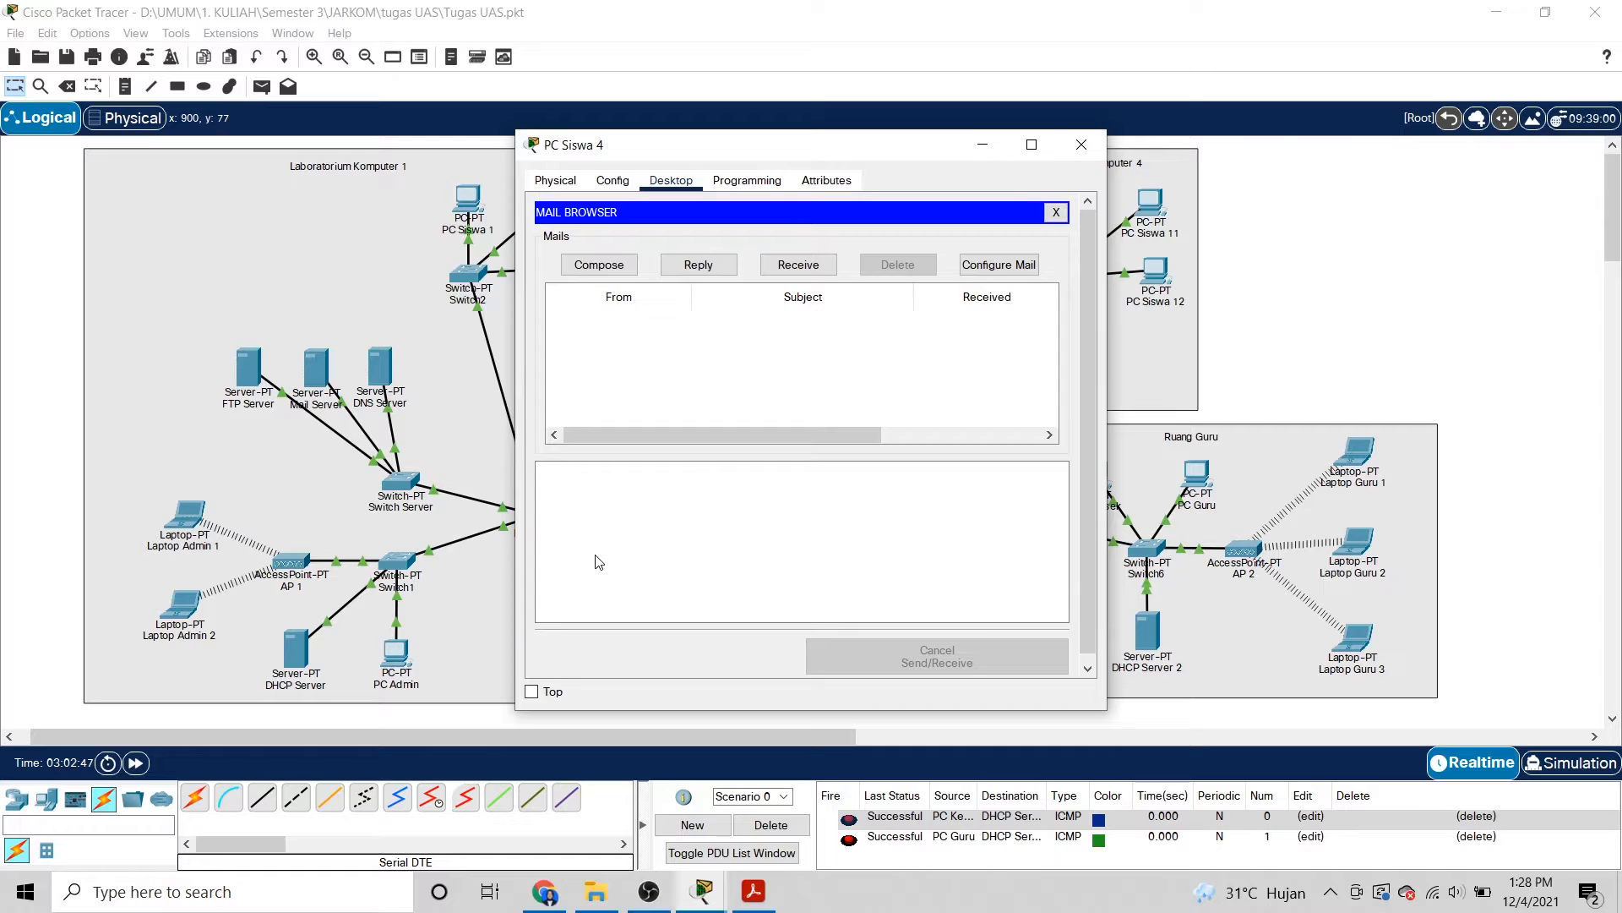
{"action": "left_click", "coordinate": [816, 268]}
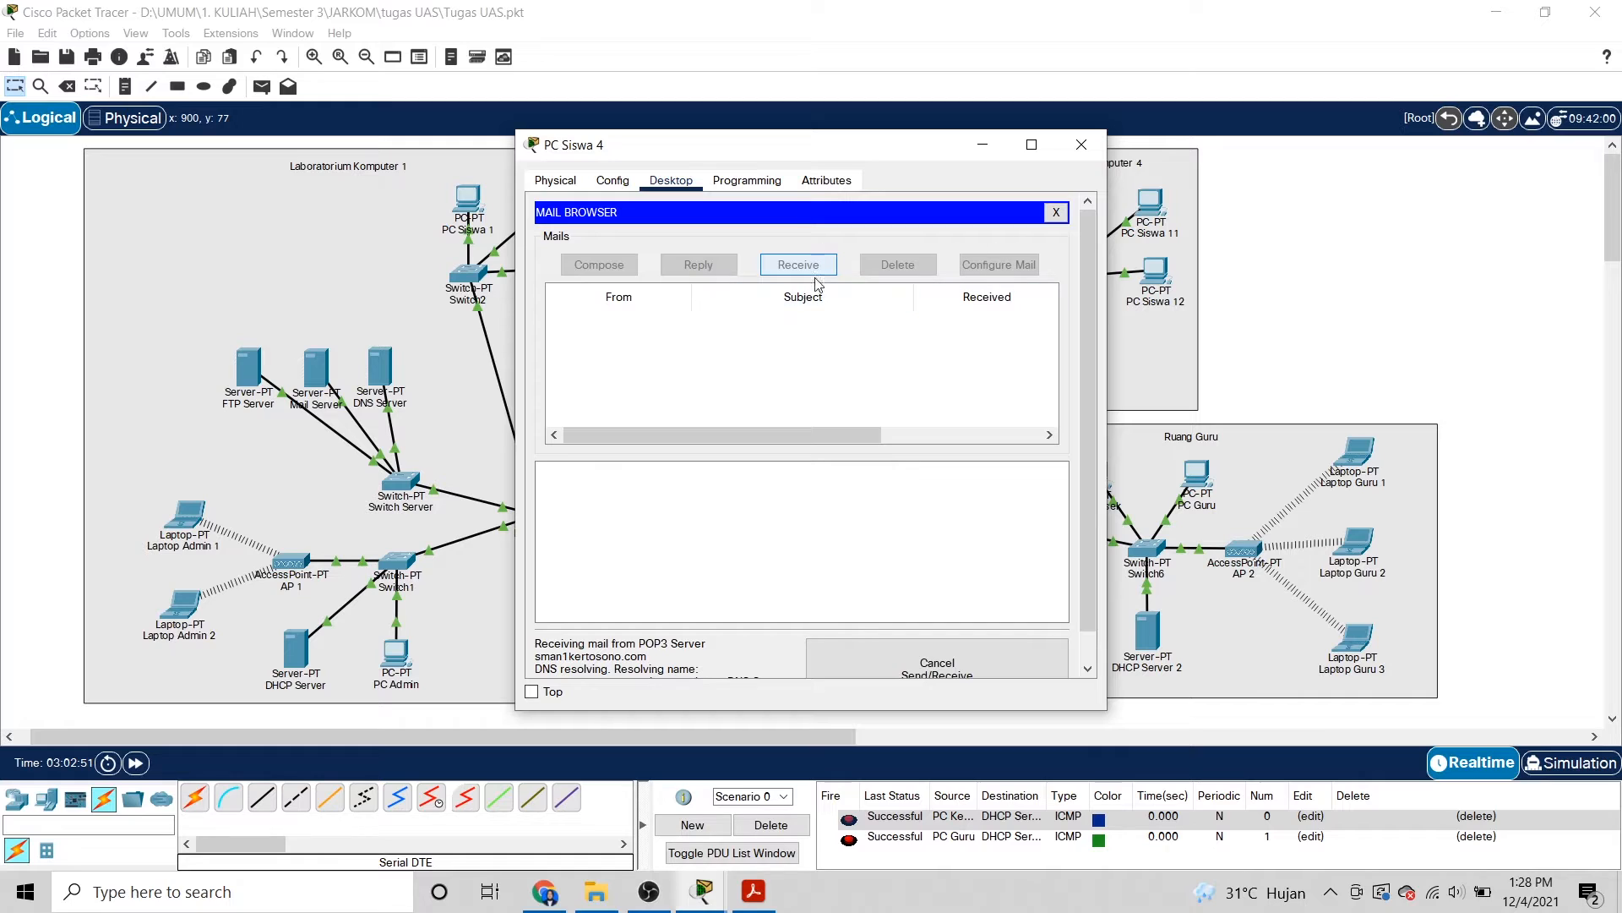
{"action": "left_click", "coordinate": [1056, 212]}
{"action": "left_click", "coordinate": [587, 562]}
{"action": "left_click", "coordinate": [1006, 270]}
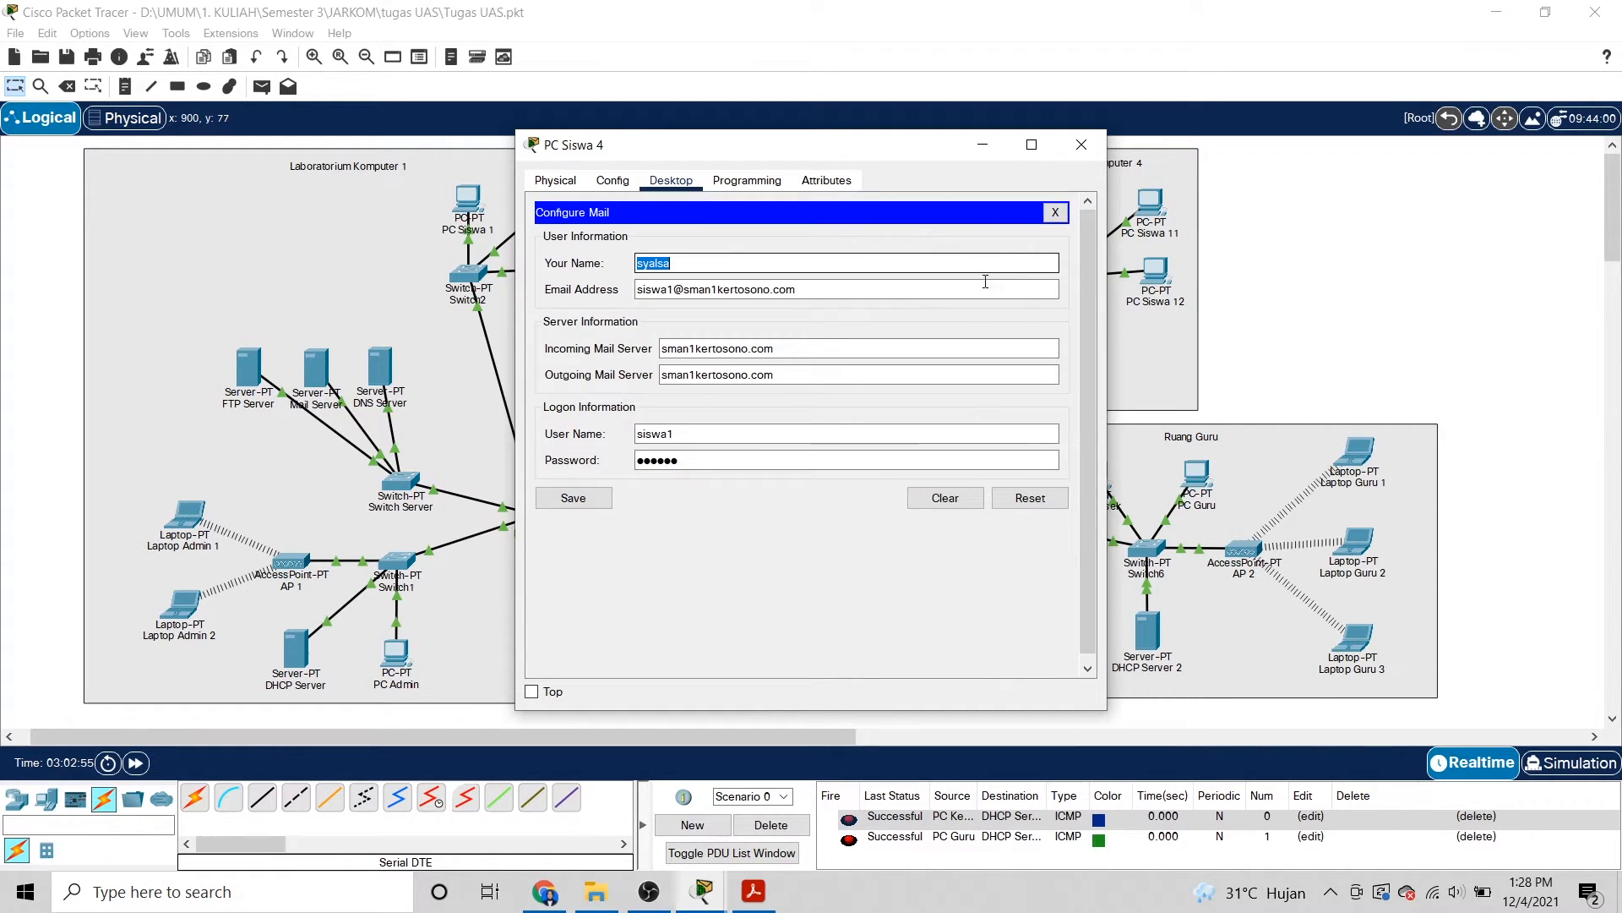
{"action": "left_click", "coordinate": [821, 288]}
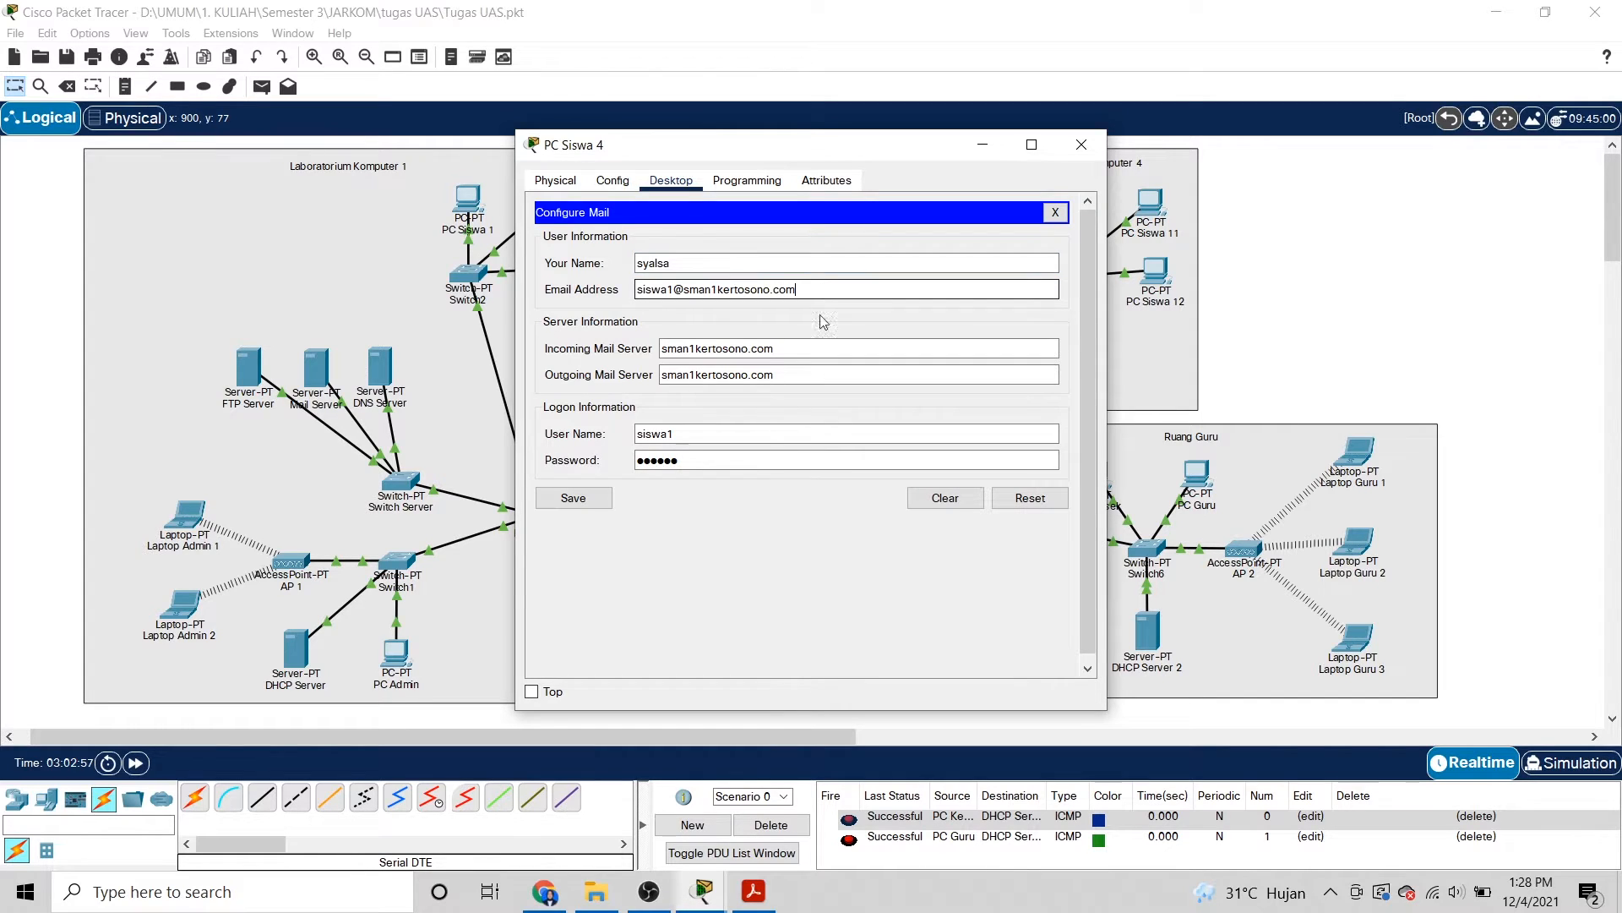
{"action": "left_click", "coordinate": [601, 503]}
Check the server for mail again and review gateway 172.20.105.62 and DNS 33.33.33.1.
{"action": "left_click", "coordinate": [625, 266]}
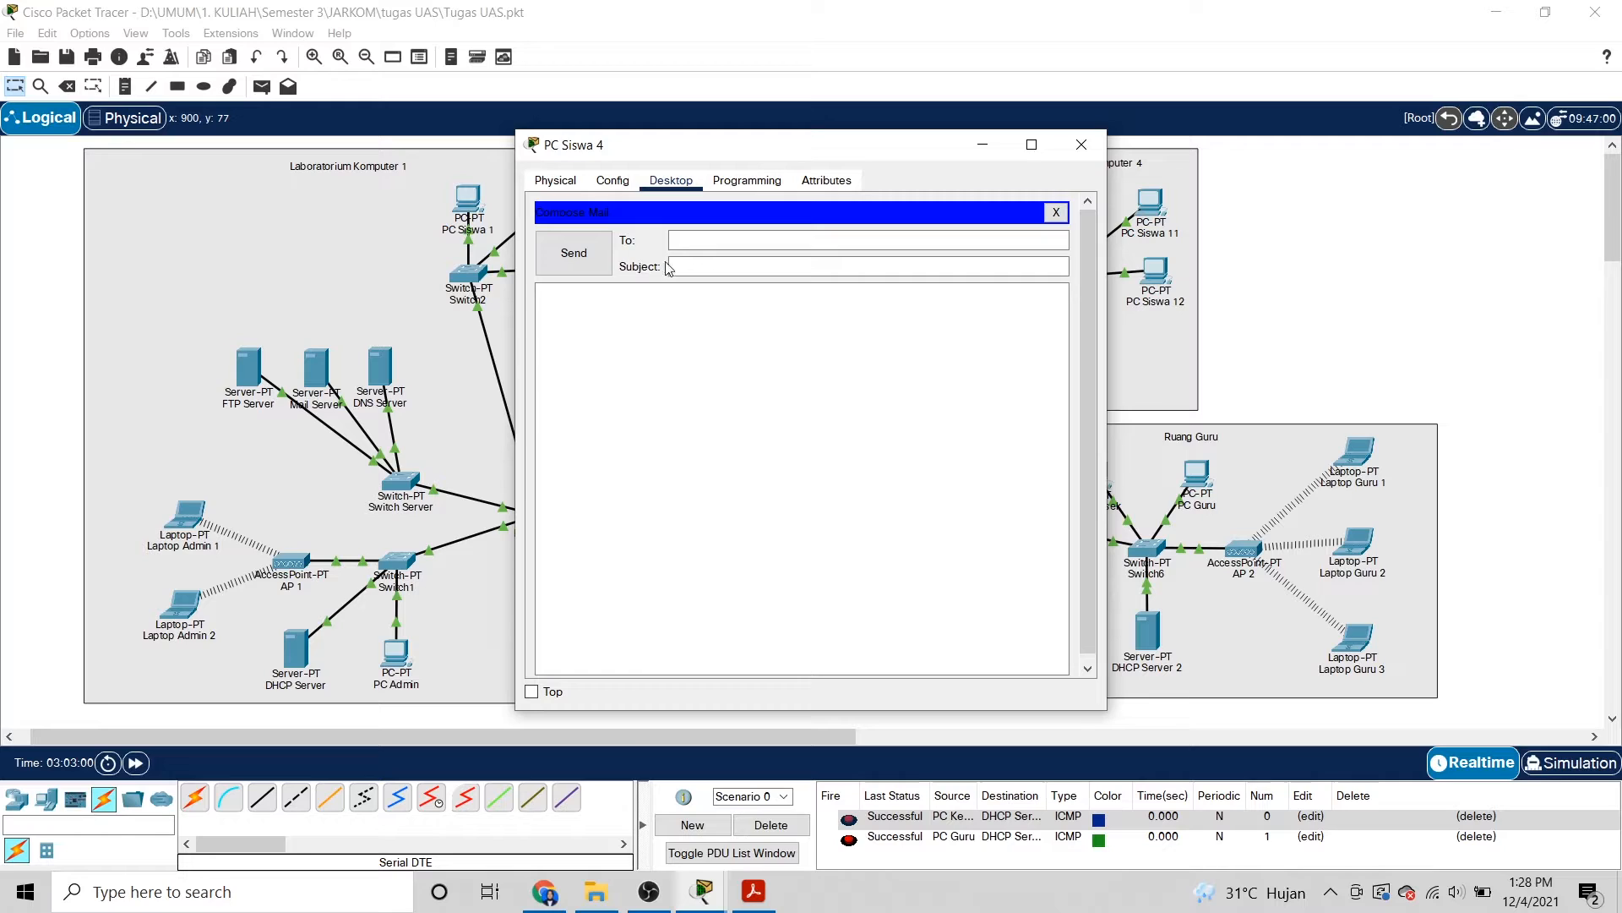
{"action": "left_click", "coordinate": [707, 182]}
{"action": "left_click", "coordinate": [693, 180]}
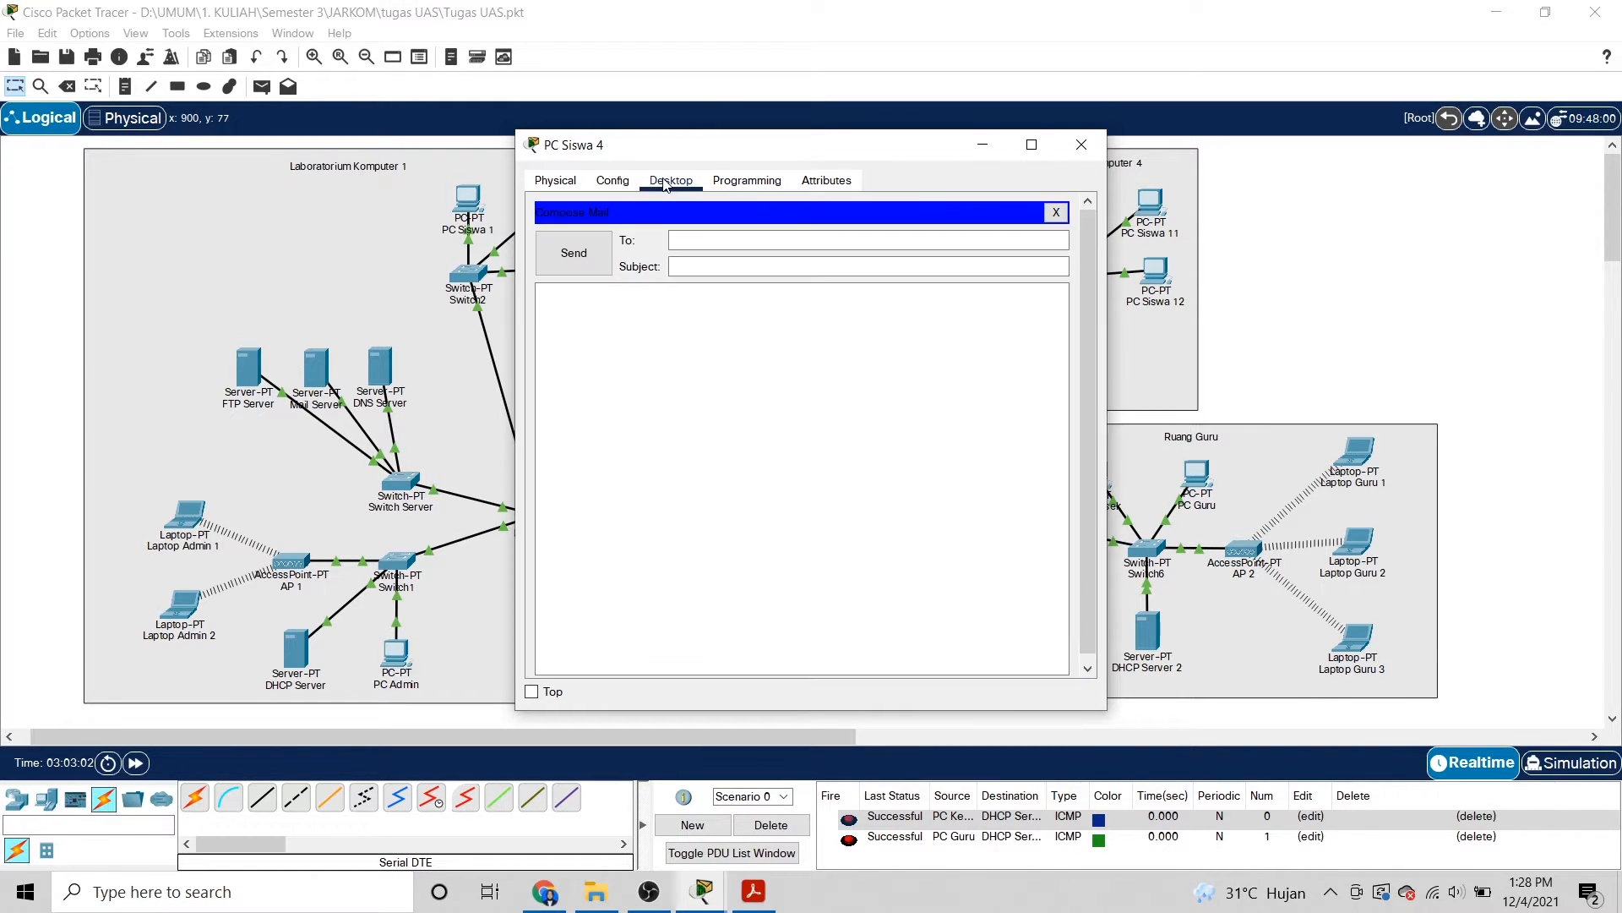
{"action": "left_click", "coordinate": [1056, 212]}
{"action": "left_click", "coordinate": [784, 267]}
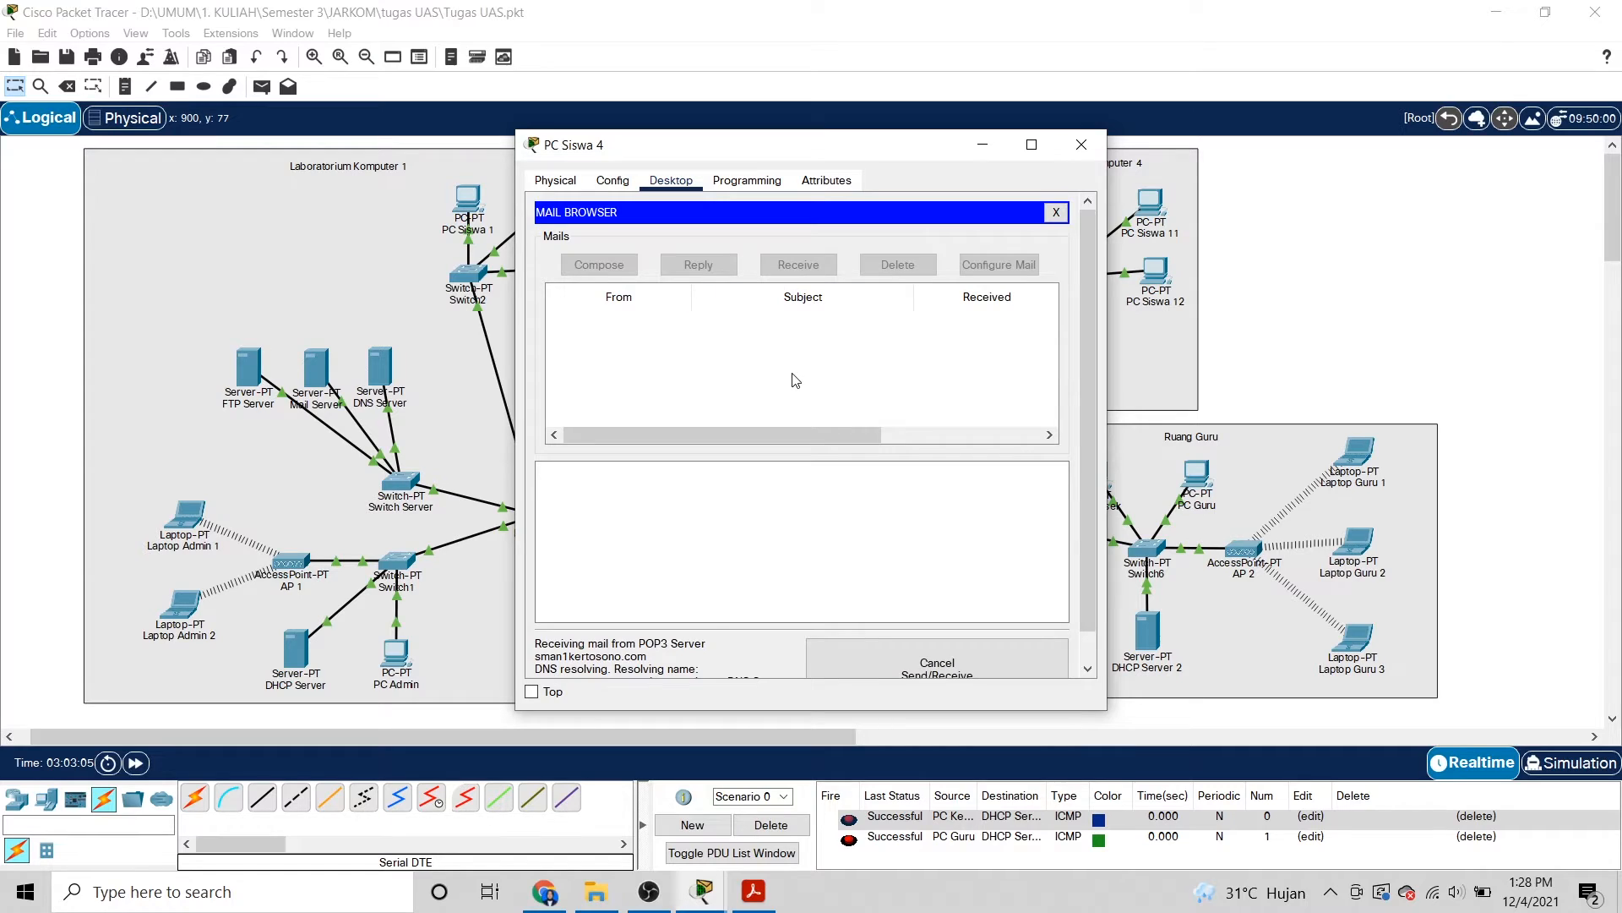
{"action": "left_click", "coordinate": [617, 180]}
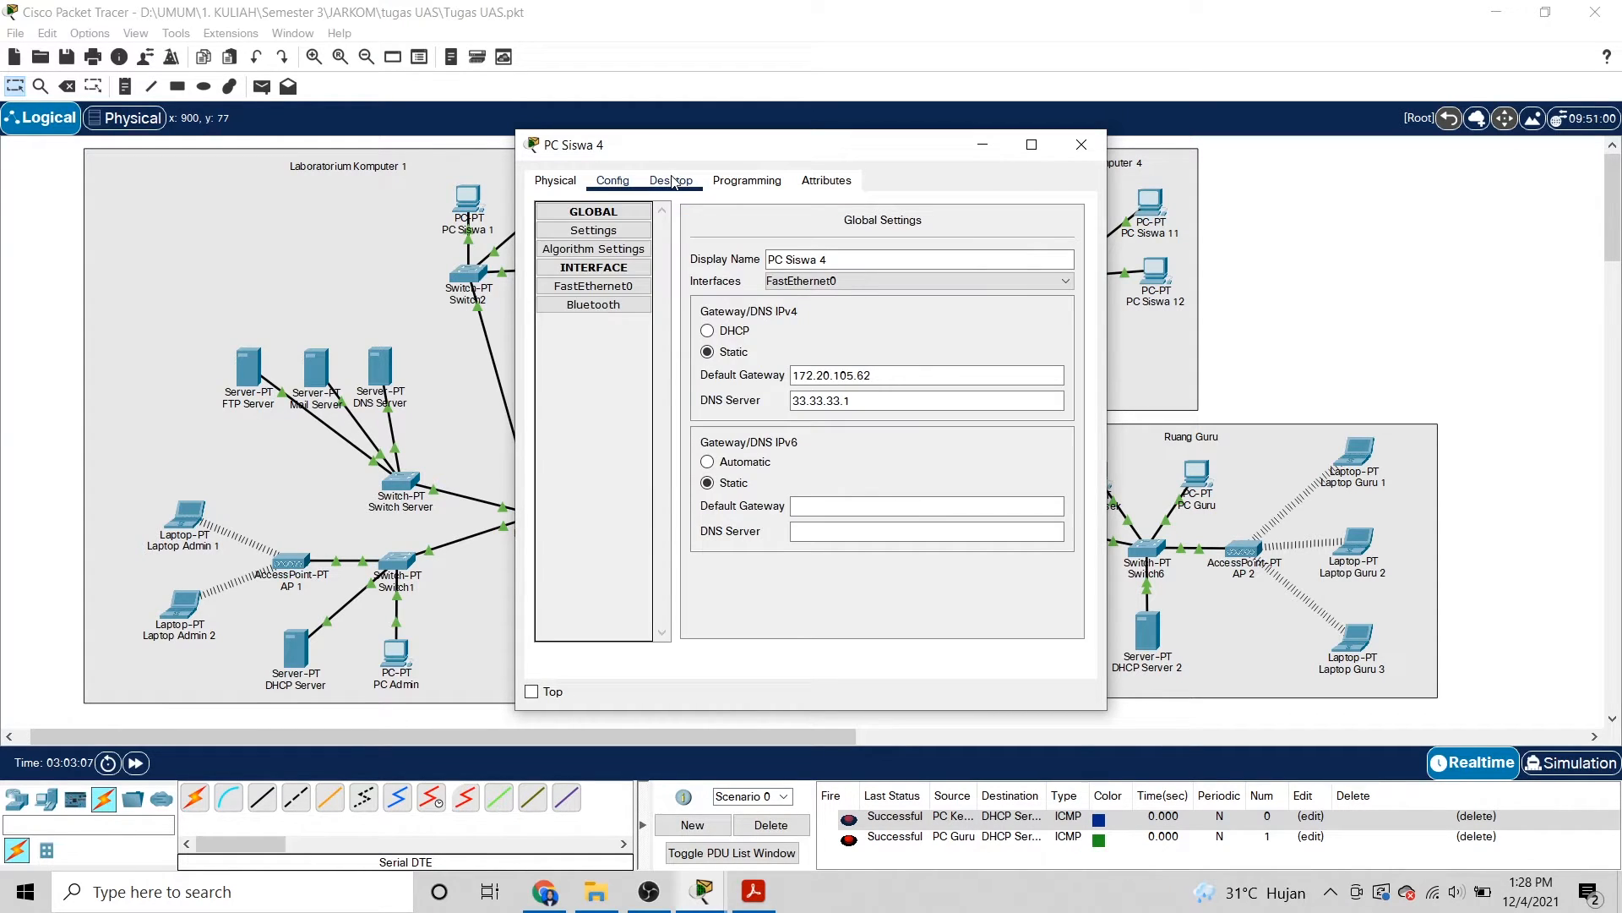
{"action": "left_click", "coordinate": [672, 181]}
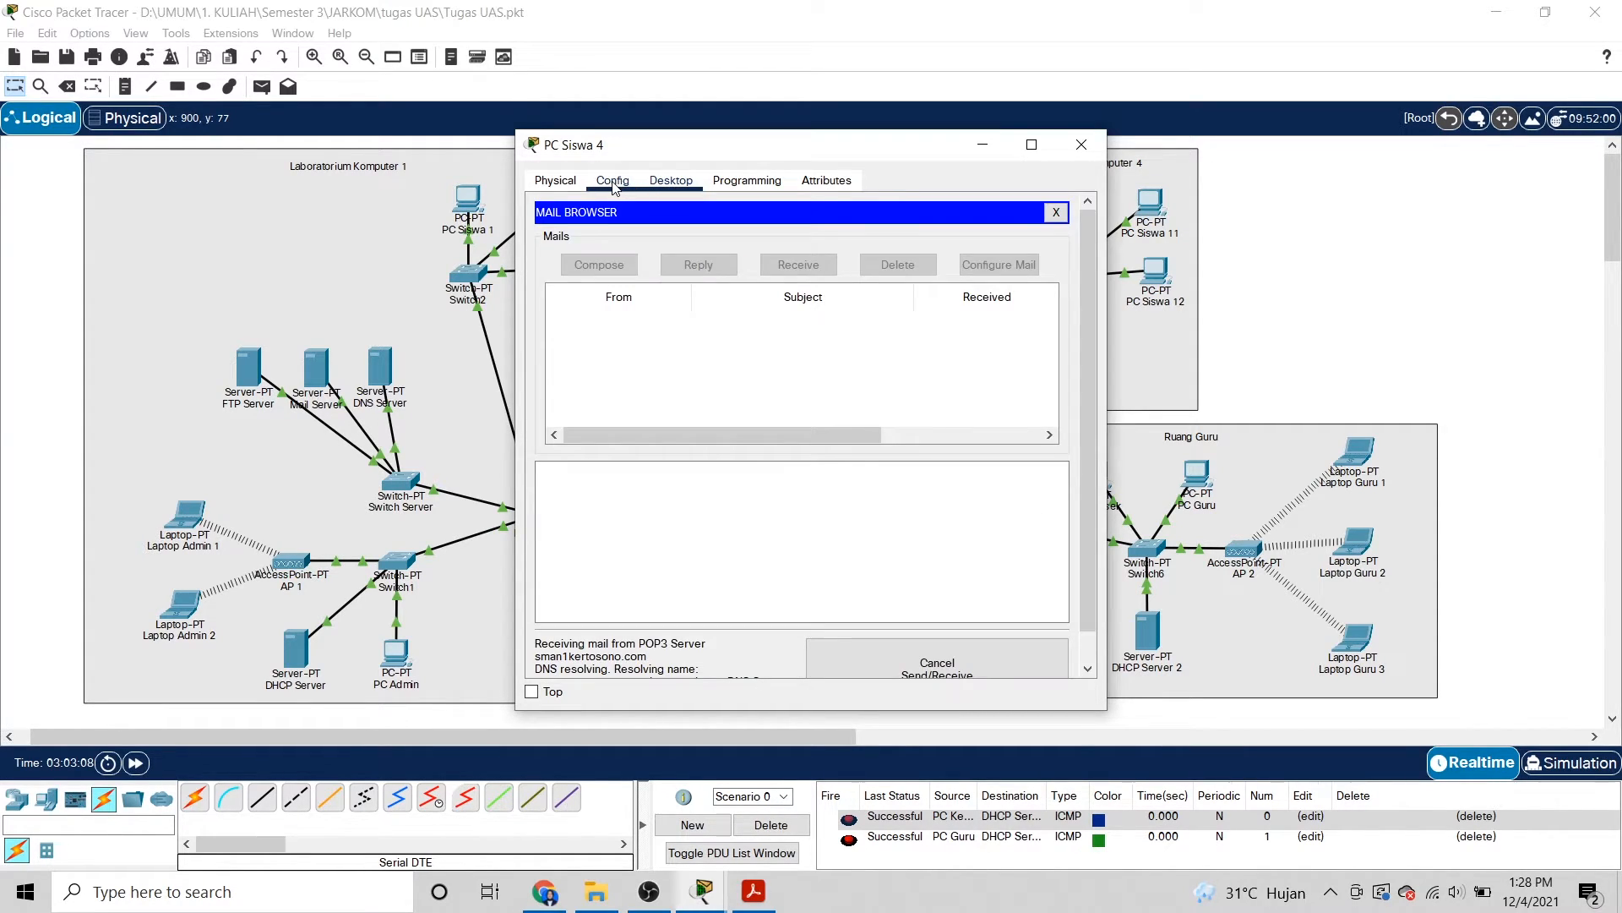
{"action": "left_click", "coordinate": [614, 186]}
{"action": "left_click", "coordinate": [673, 181]}
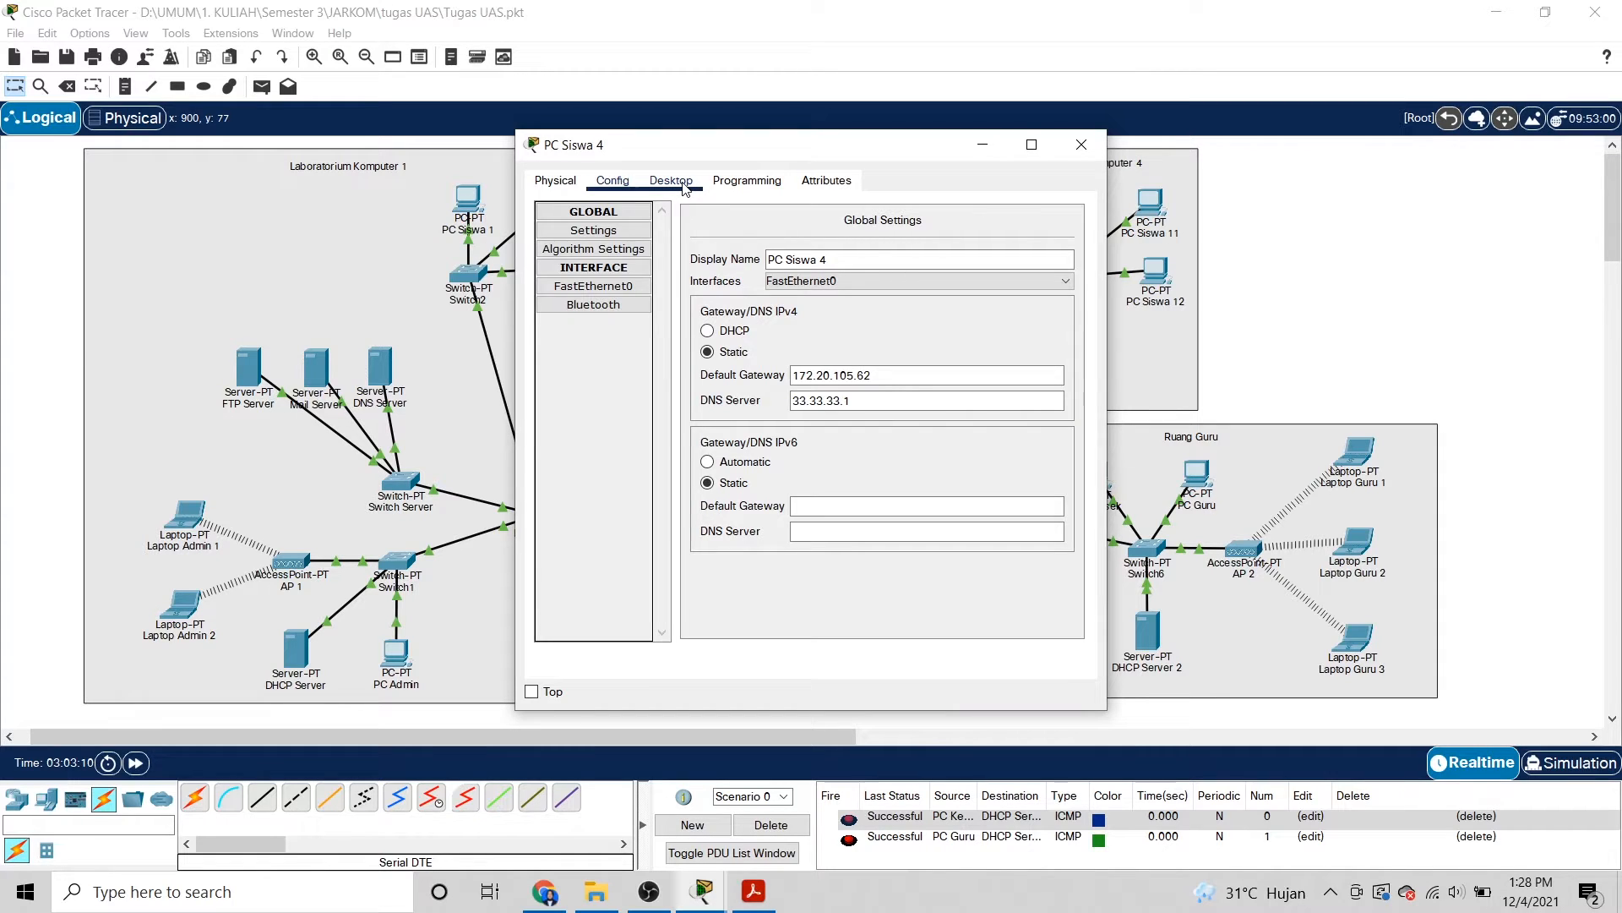
Close the PC Siswa 4 window to return to the school network topology.
{"action": "left_click", "coordinate": [1081, 144]}
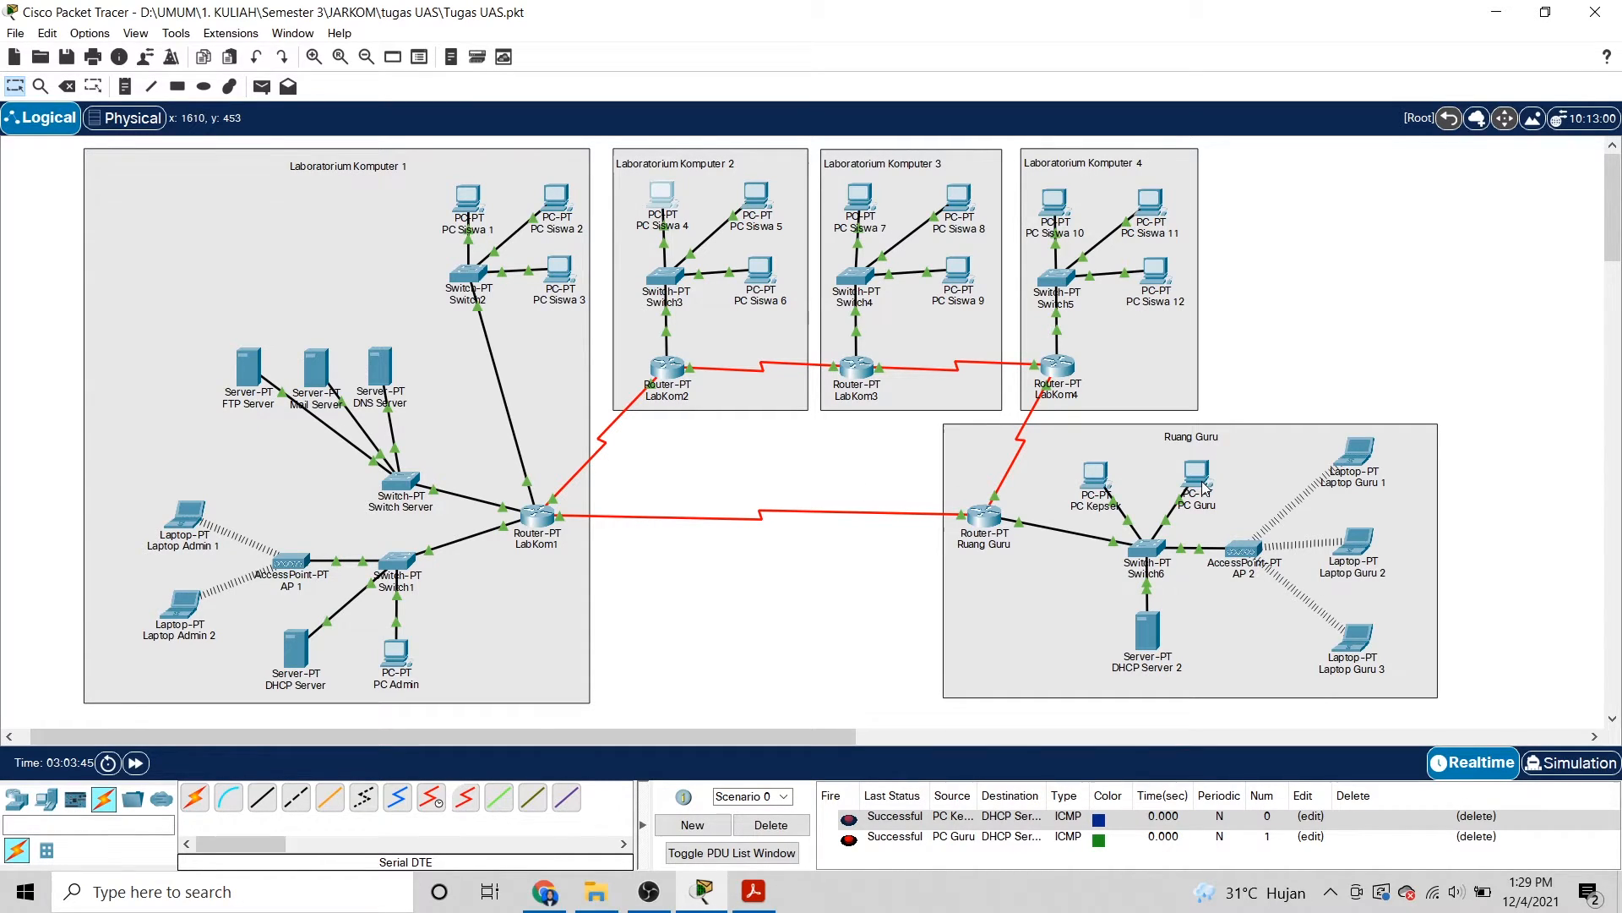
{"action": "mouse_move", "coordinate": [1205, 490]}
{"action": "left_click", "coordinate": [248, 367]}
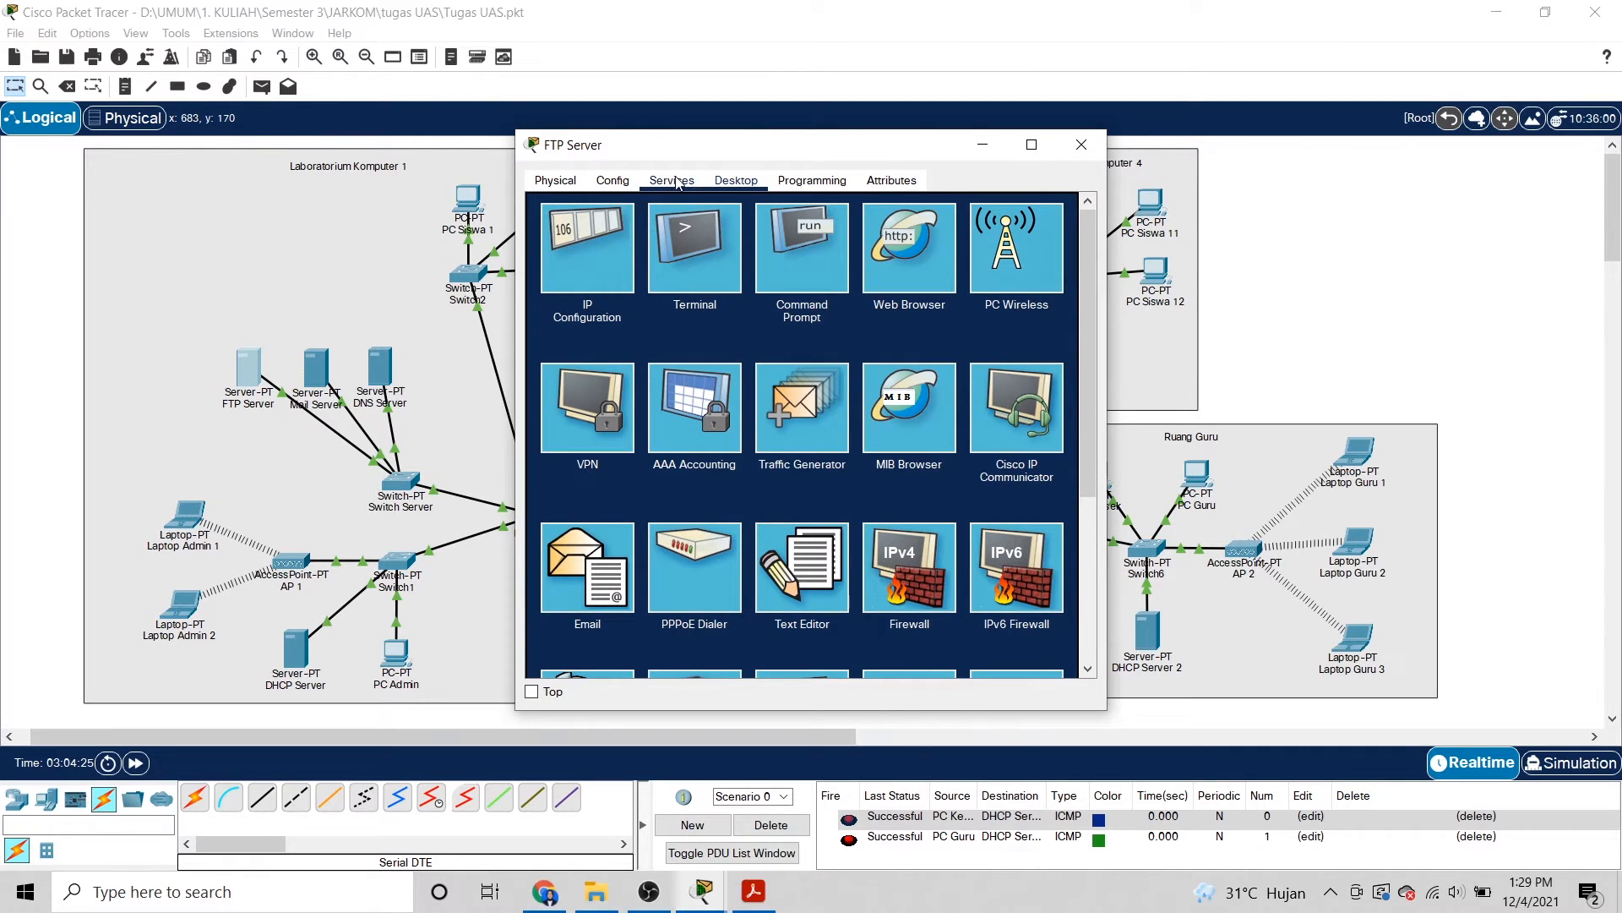
{"action": "left_click", "coordinate": [672, 180]}
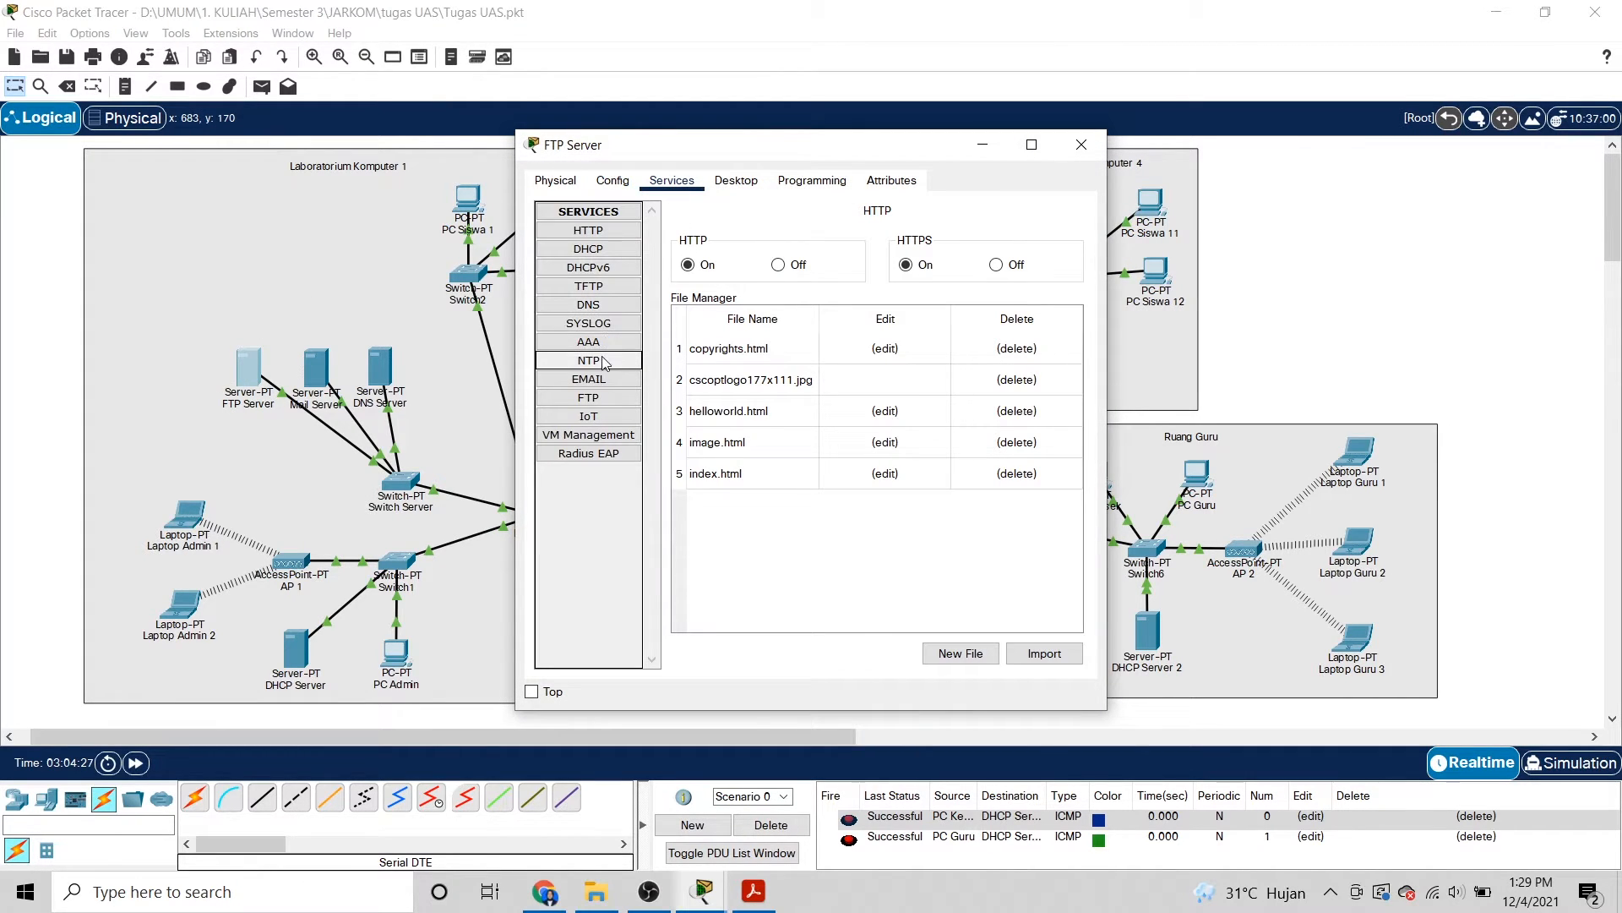
{"action": "left_click", "coordinate": [620, 397]}
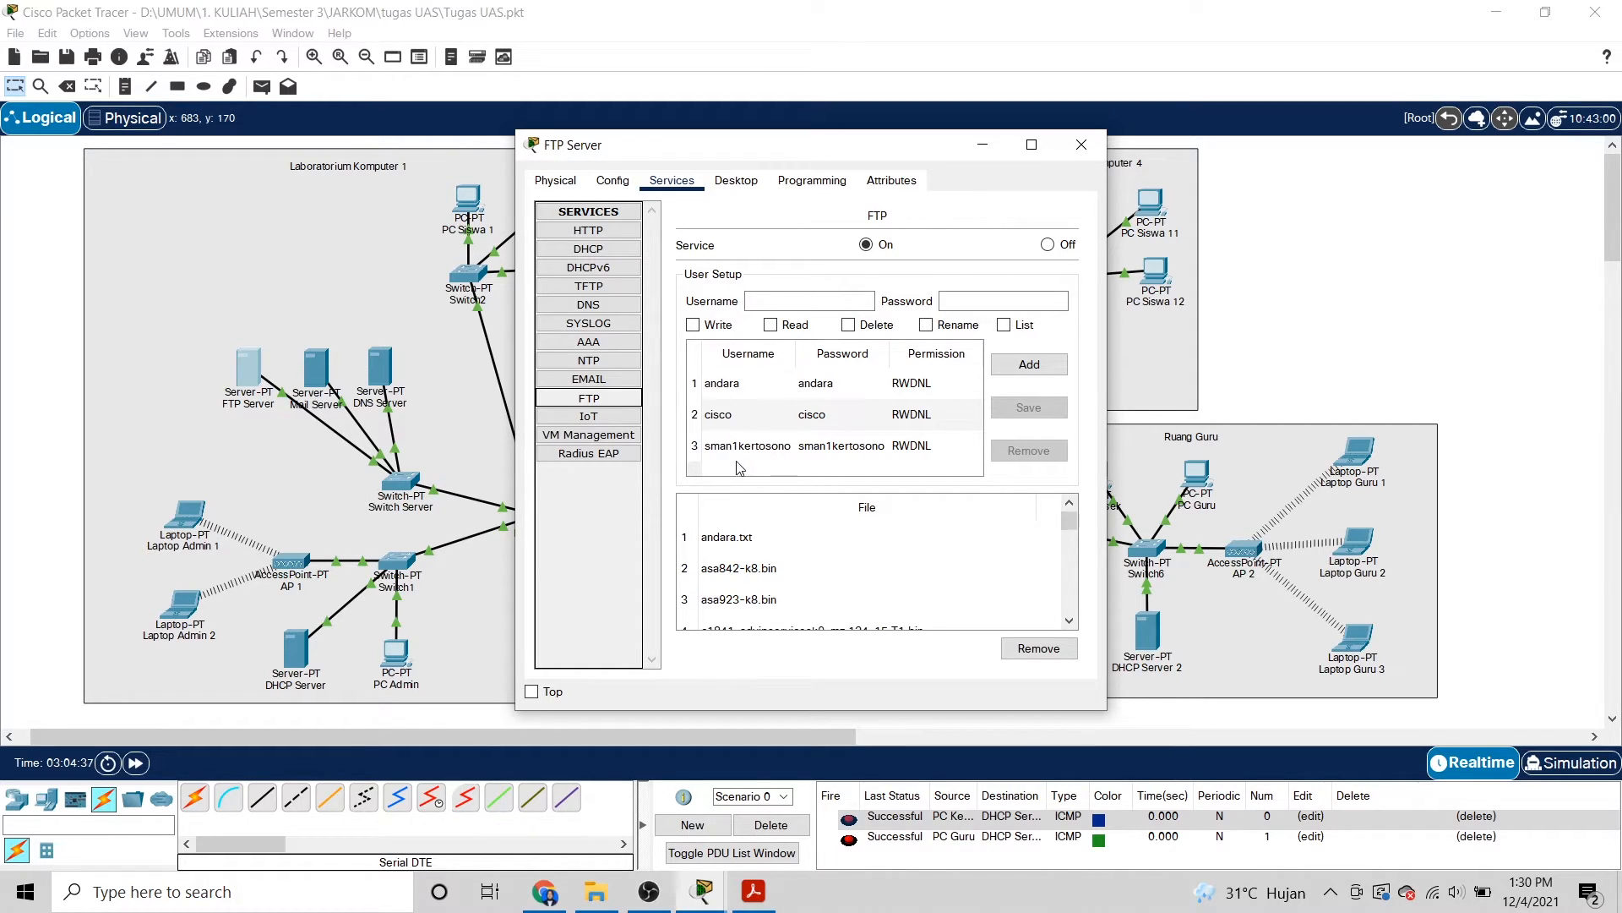
{"action": "left_click", "coordinate": [769, 305]}
{"action": "left_click", "coordinate": [948, 302]}
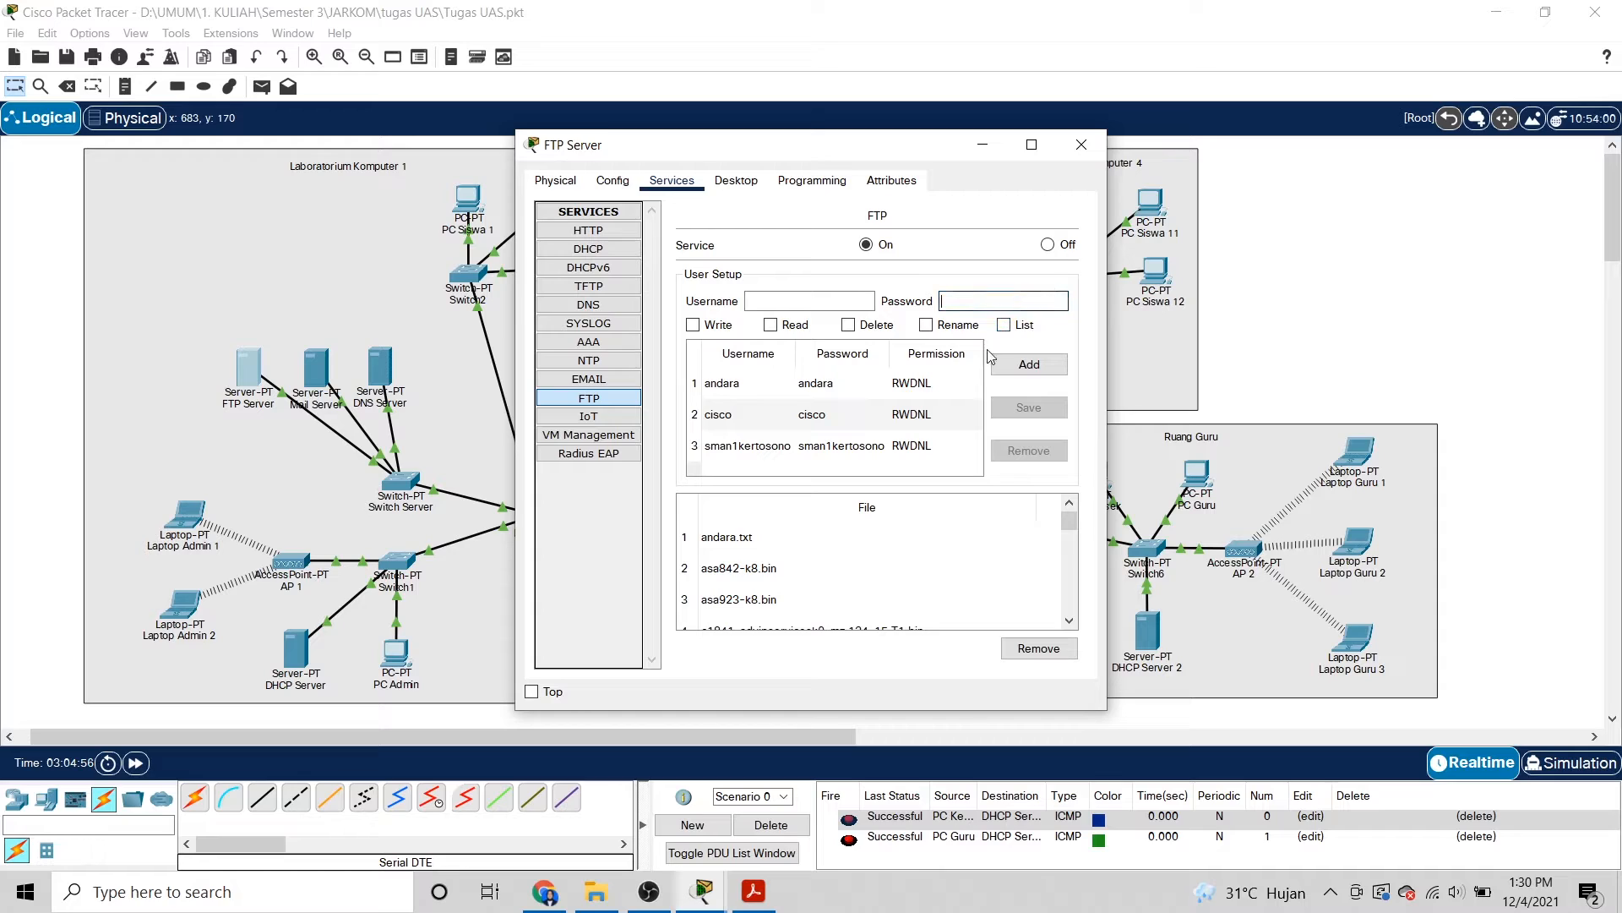
{"action": "left_click", "coordinate": [1076, 153]}
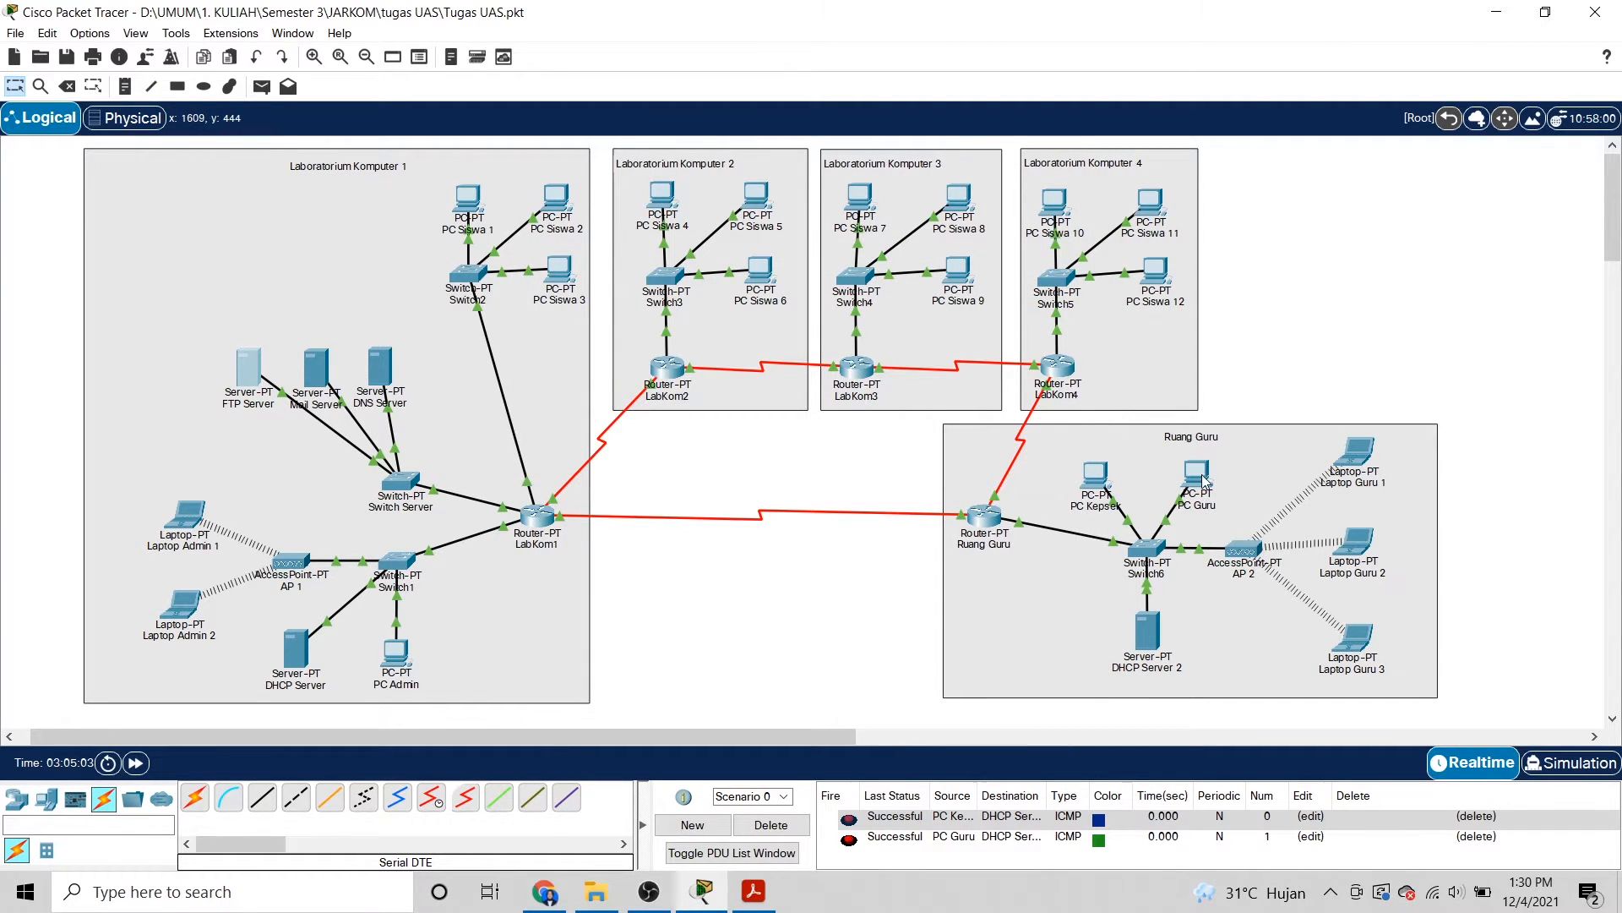
Write 'file penting' in PC Guru's Text Editor and save it as penting.txt.
{"action": "left_click", "coordinate": [1198, 480]}
{"action": "left_click", "coordinate": [769, 582]}
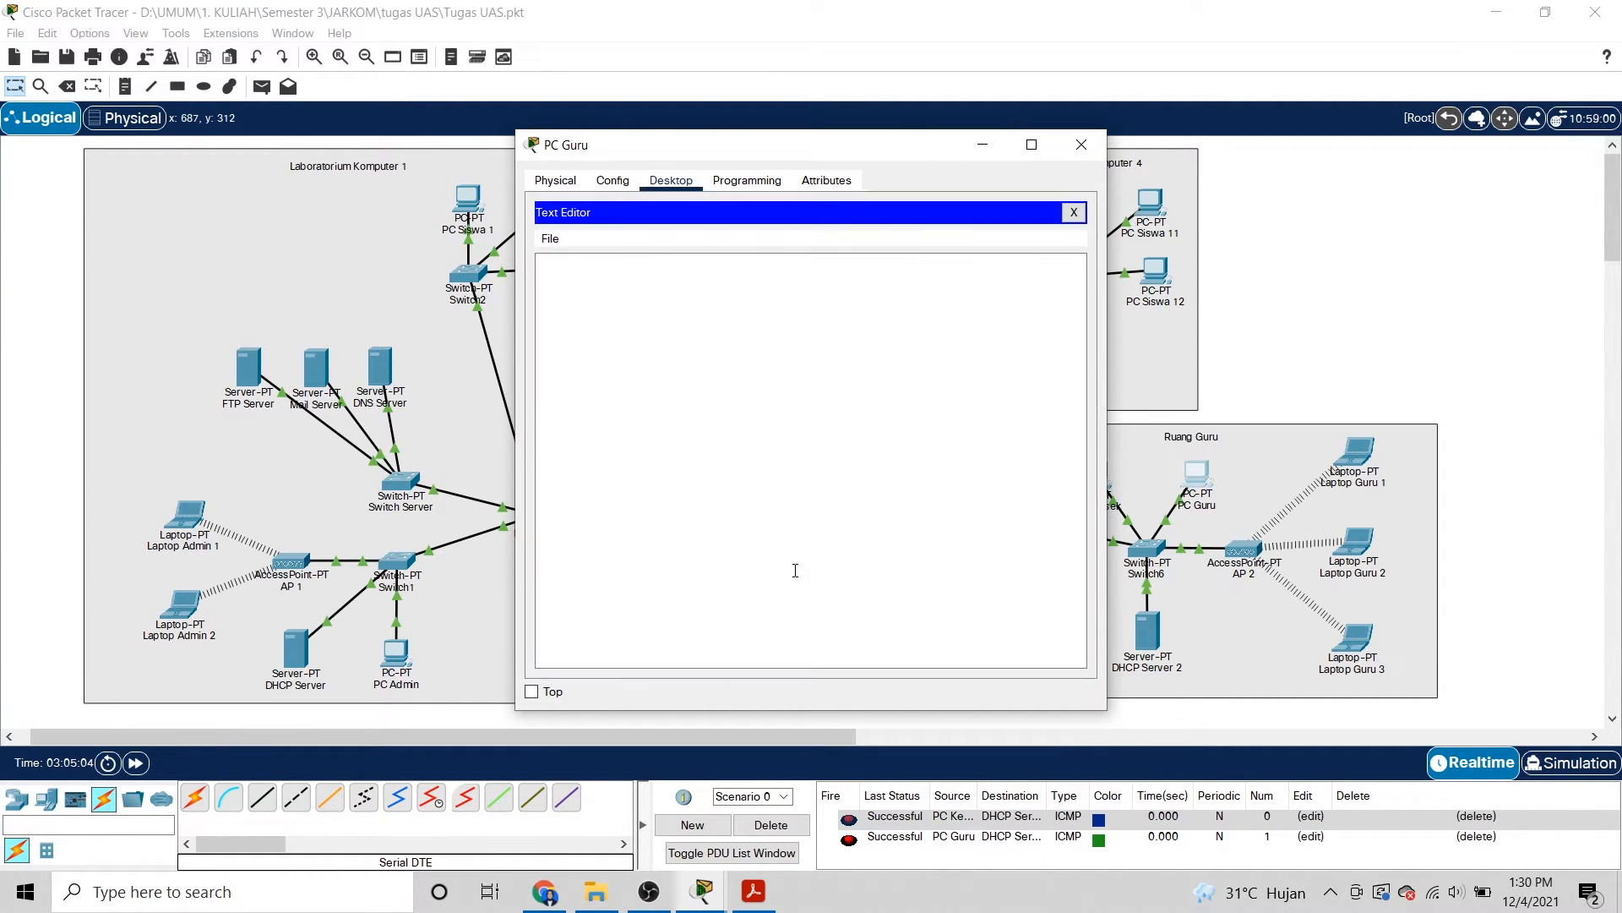
{"action": "left_click", "coordinate": [617, 293]}
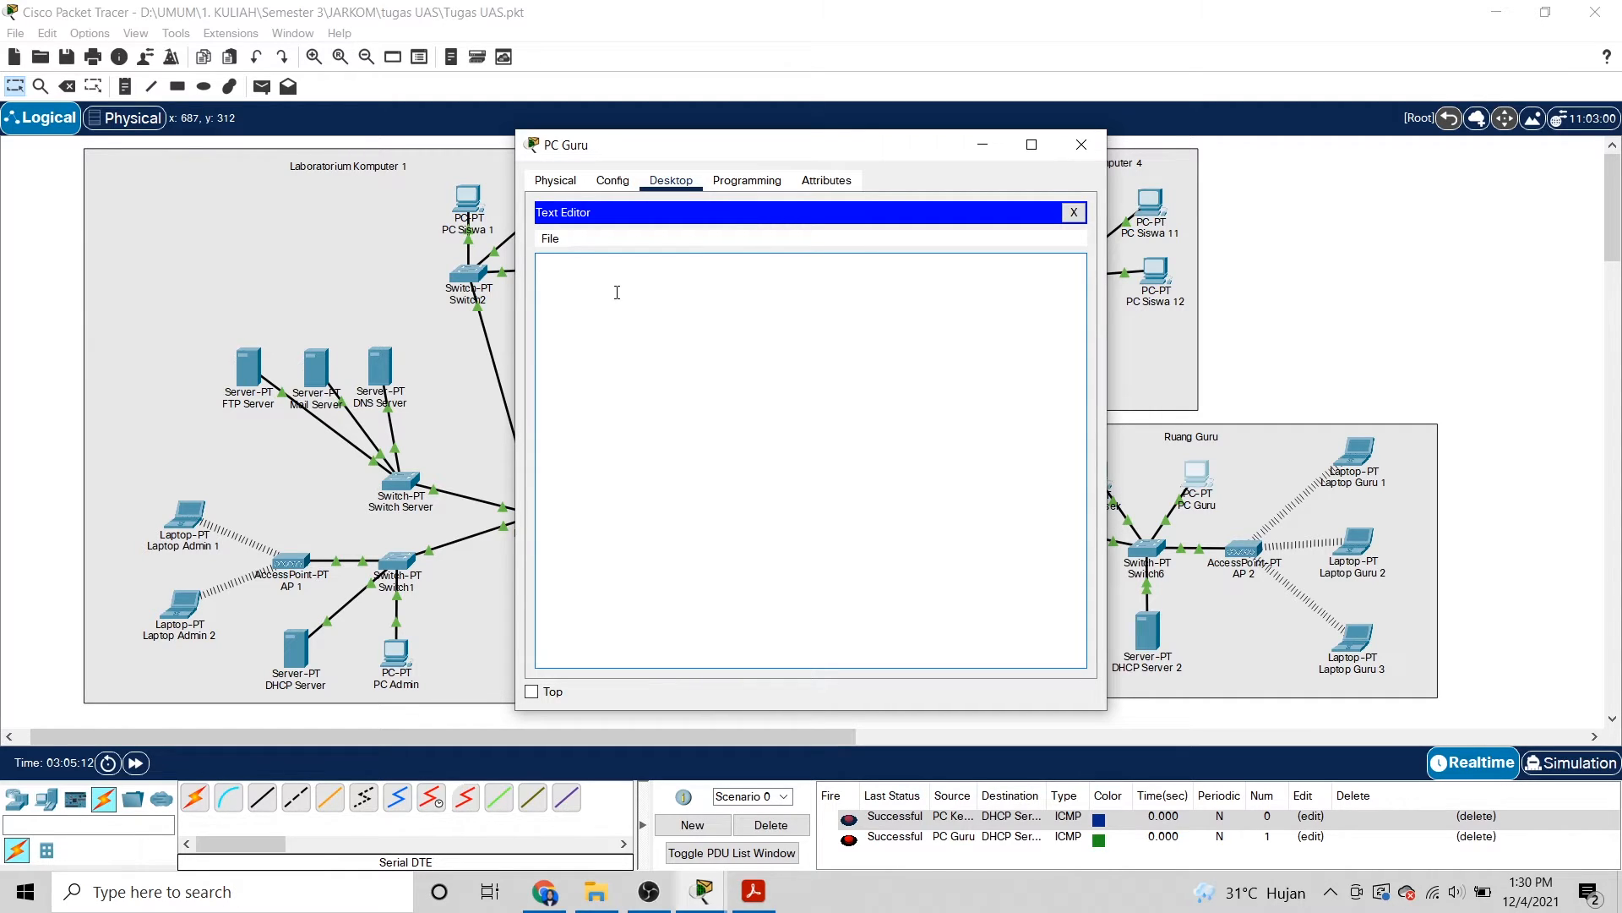
{"action": "type", "text": "file penting"}
{"action": "key", "text": "ctrl+s"}
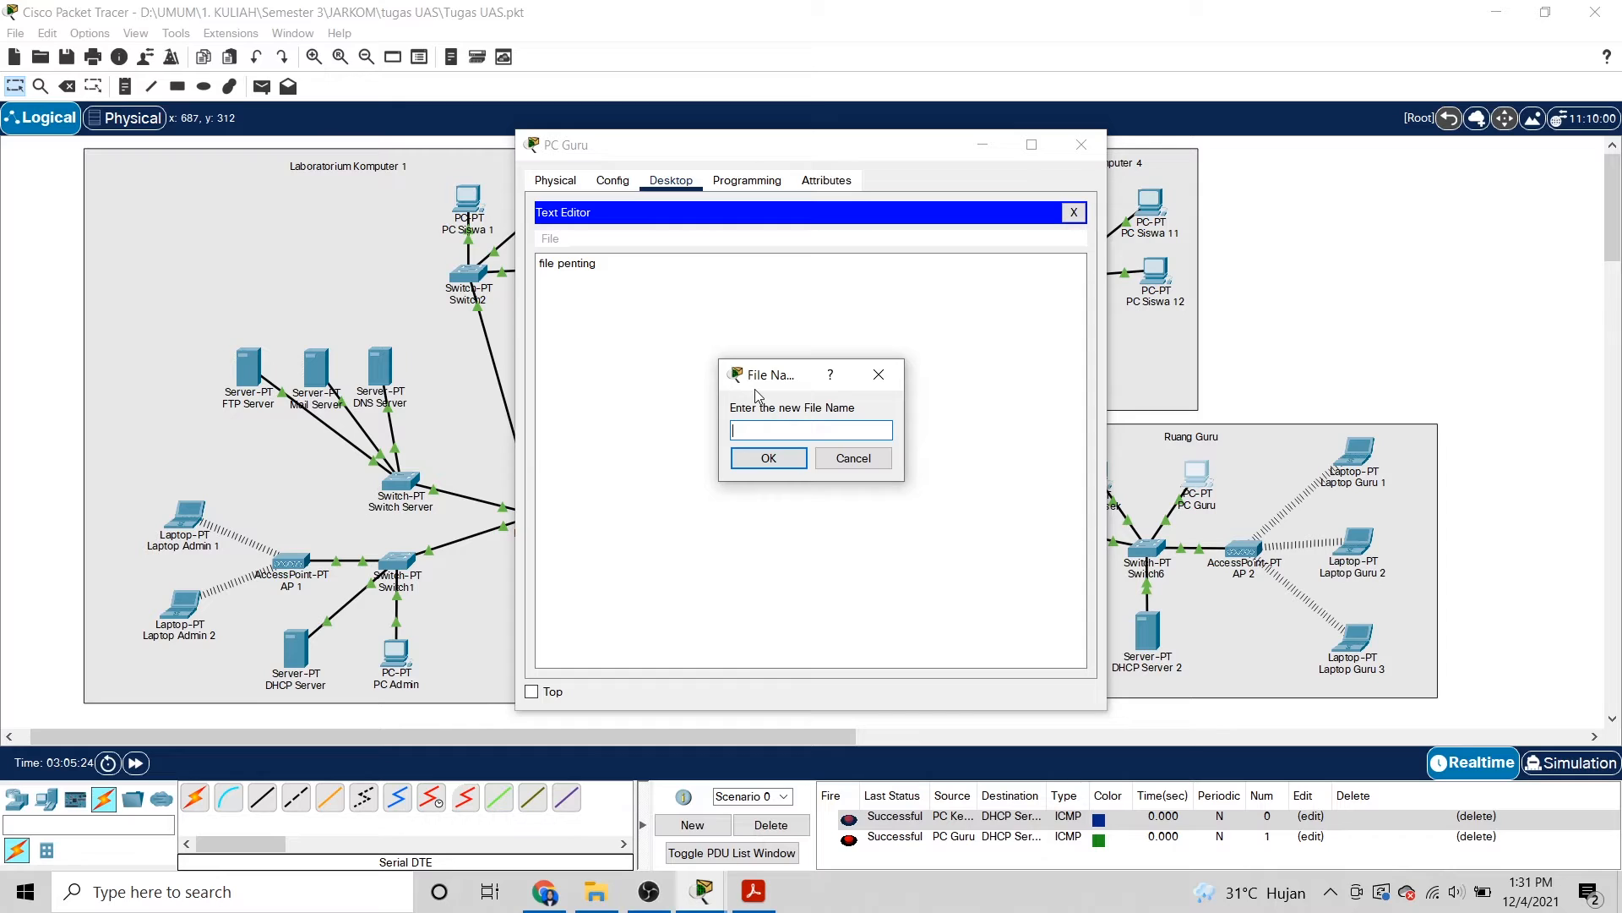
{"action": "type", "text": "penting.txt"}
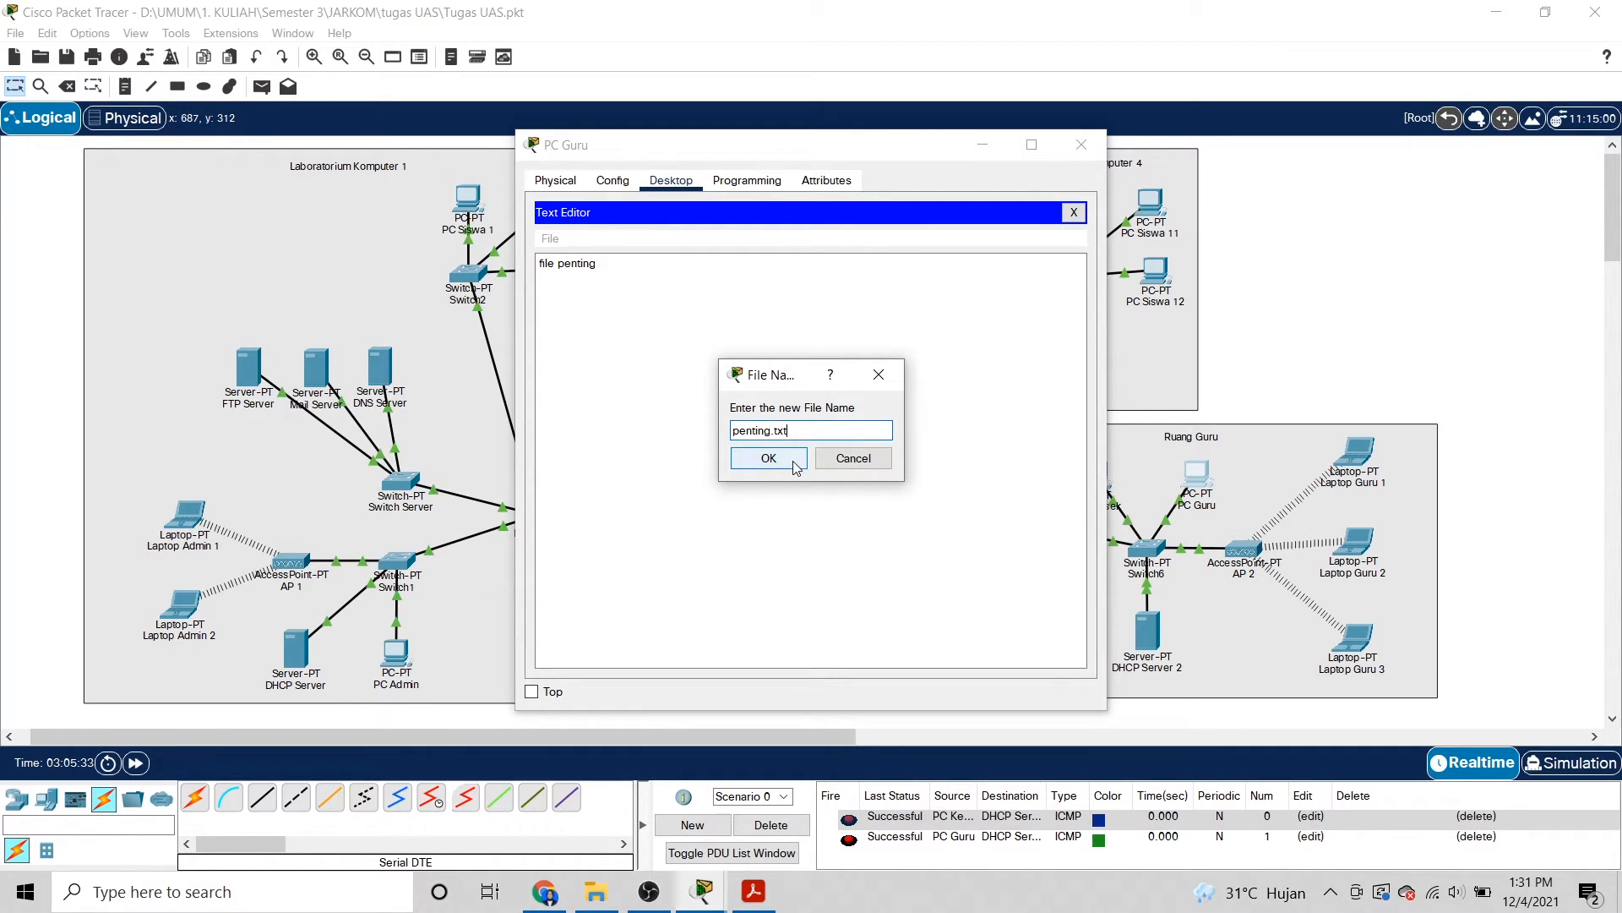
{"action": "left_click", "coordinate": [795, 463]}
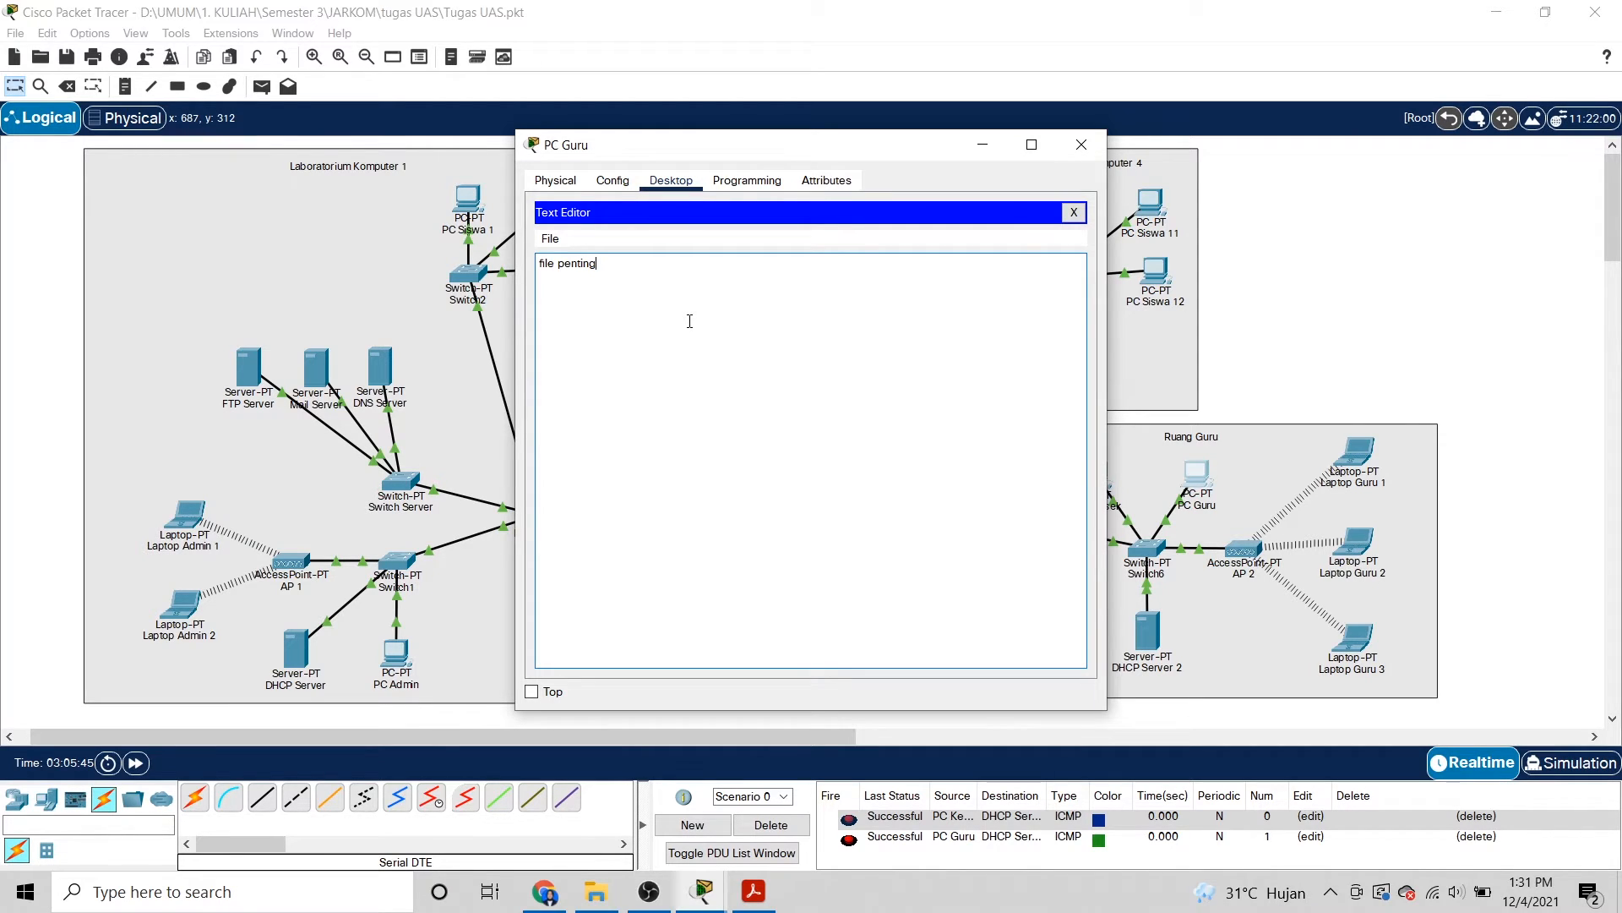
Reopen penting.txt to verify it, then close PC Guru's window.
{"action": "key", "text": "ctrl+o"}
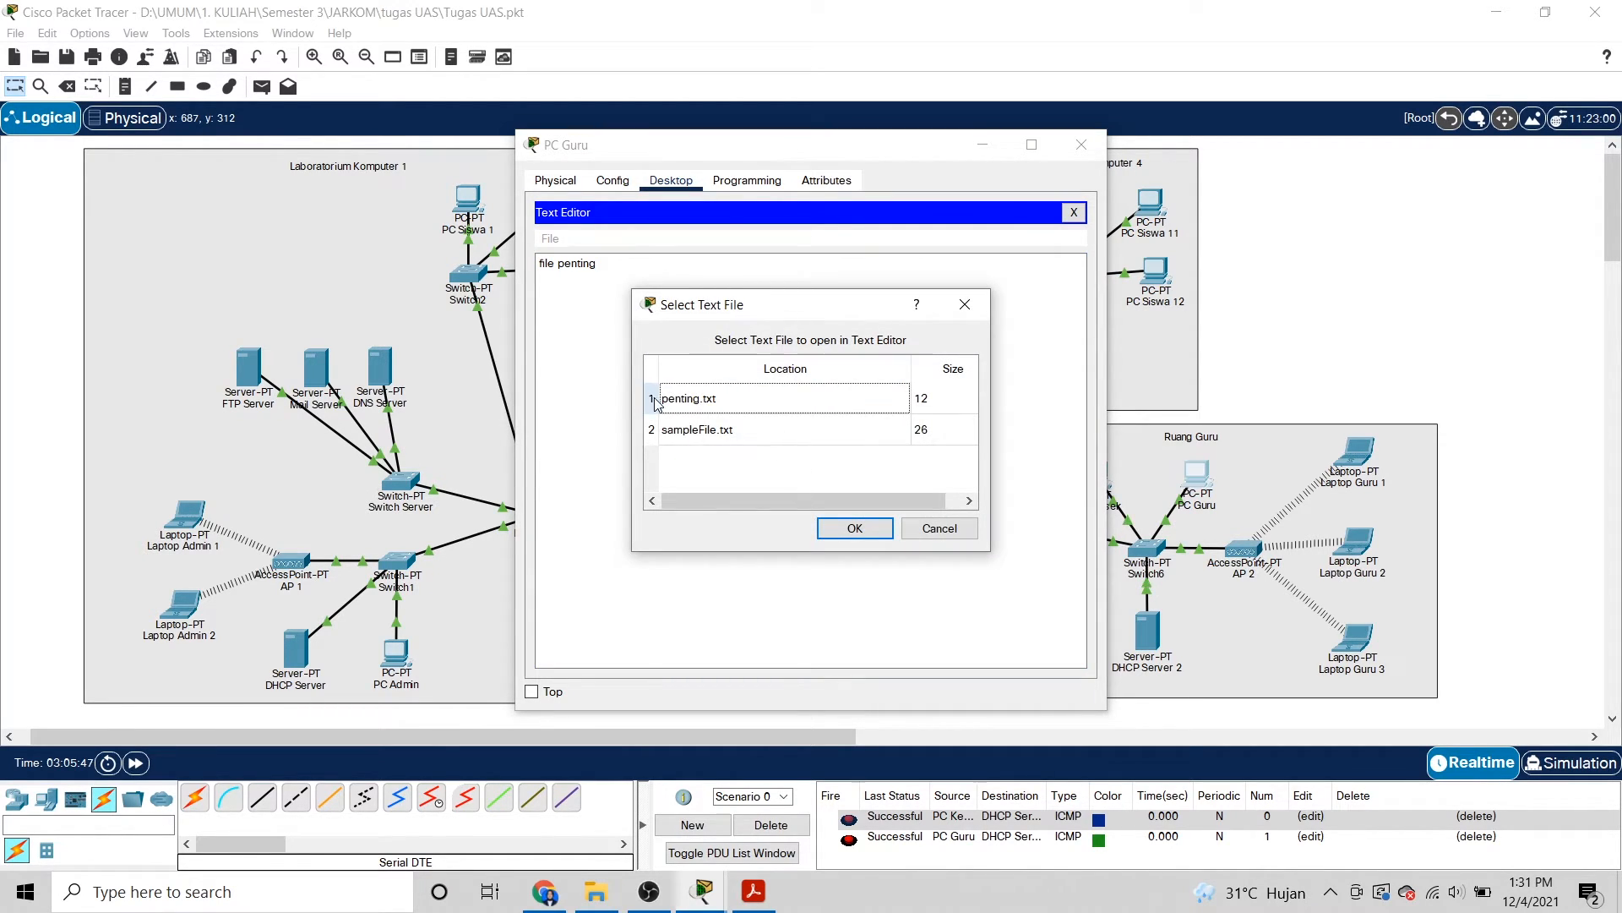
{"action": "left_click", "coordinate": [858, 527]}
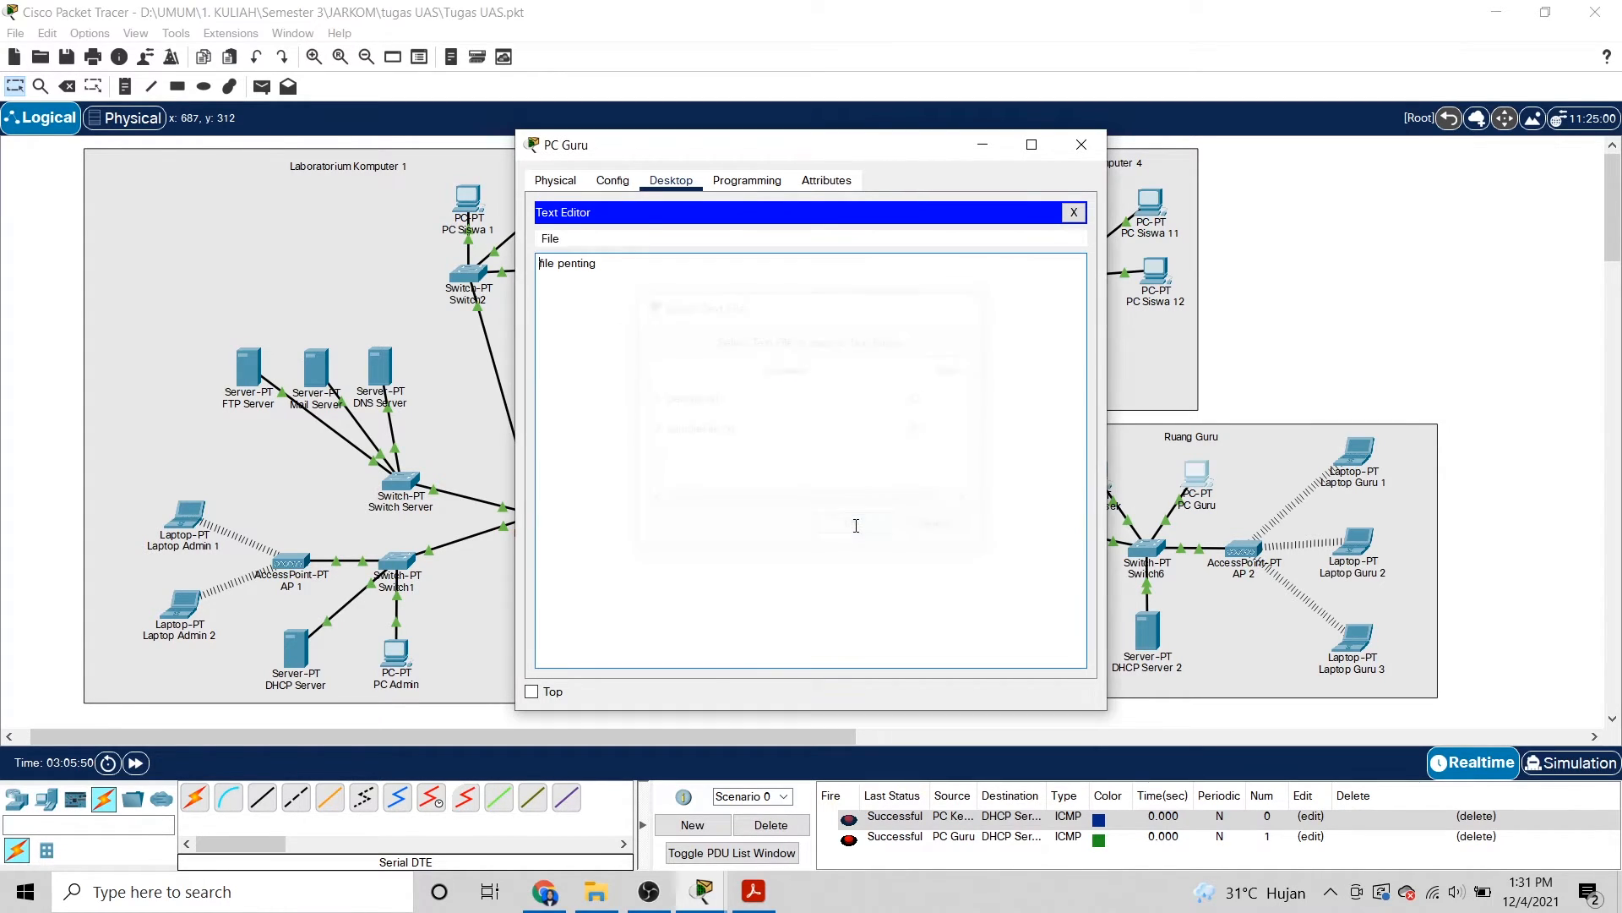
{"action": "left_click", "coordinate": [1082, 145]}
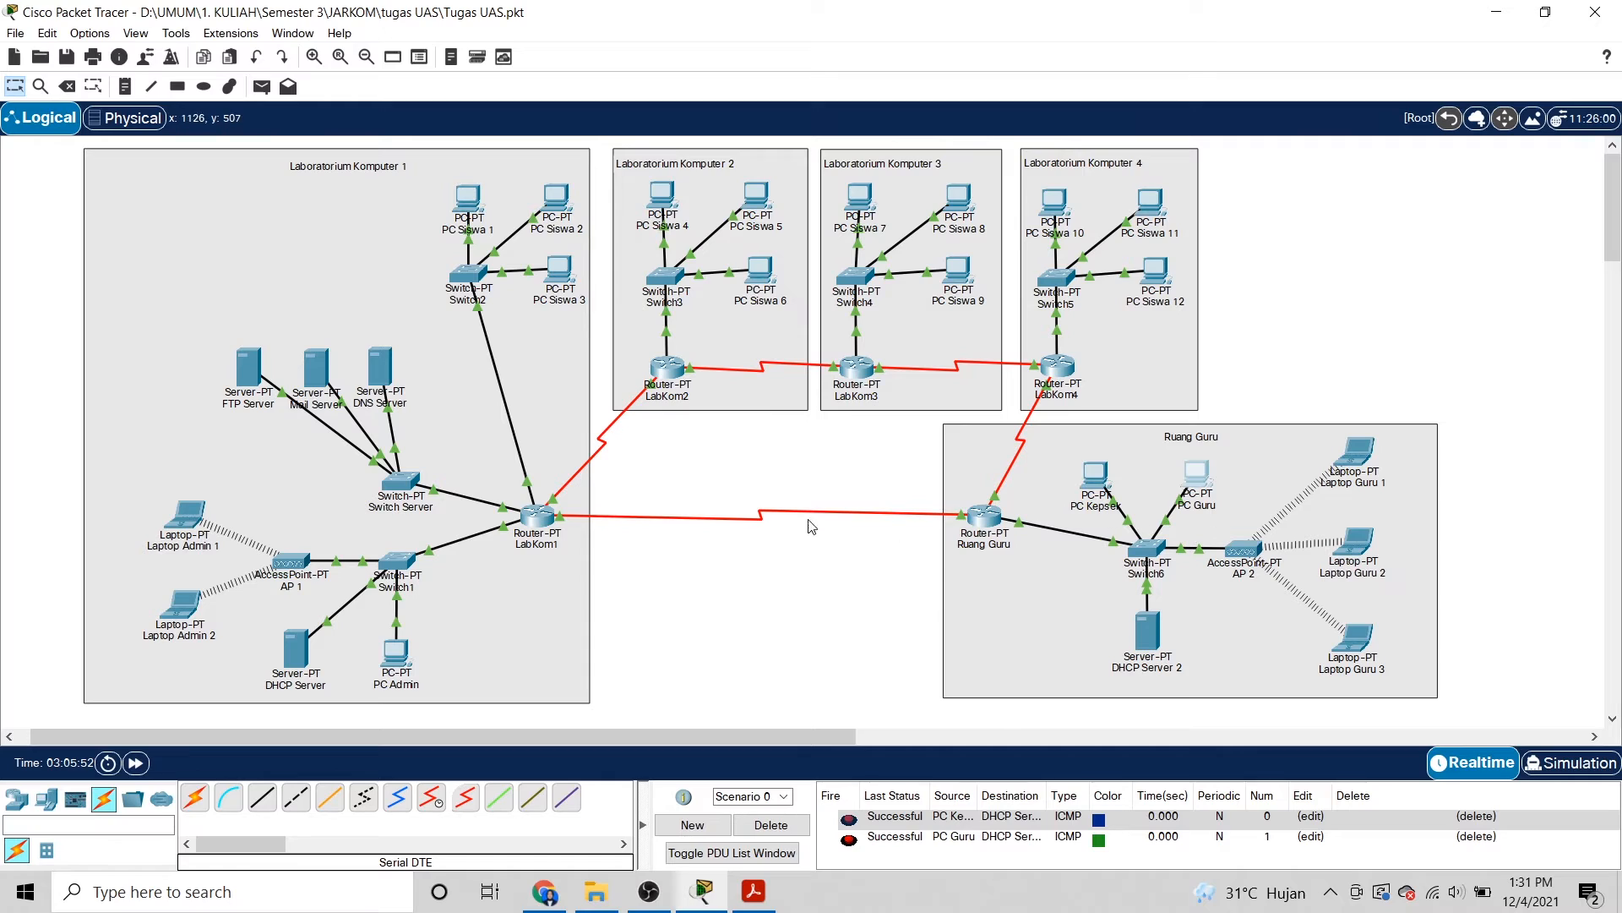
Open PC Guru's Command Prompt from its Desktop.
{"action": "left_click", "coordinate": [1201, 483]}
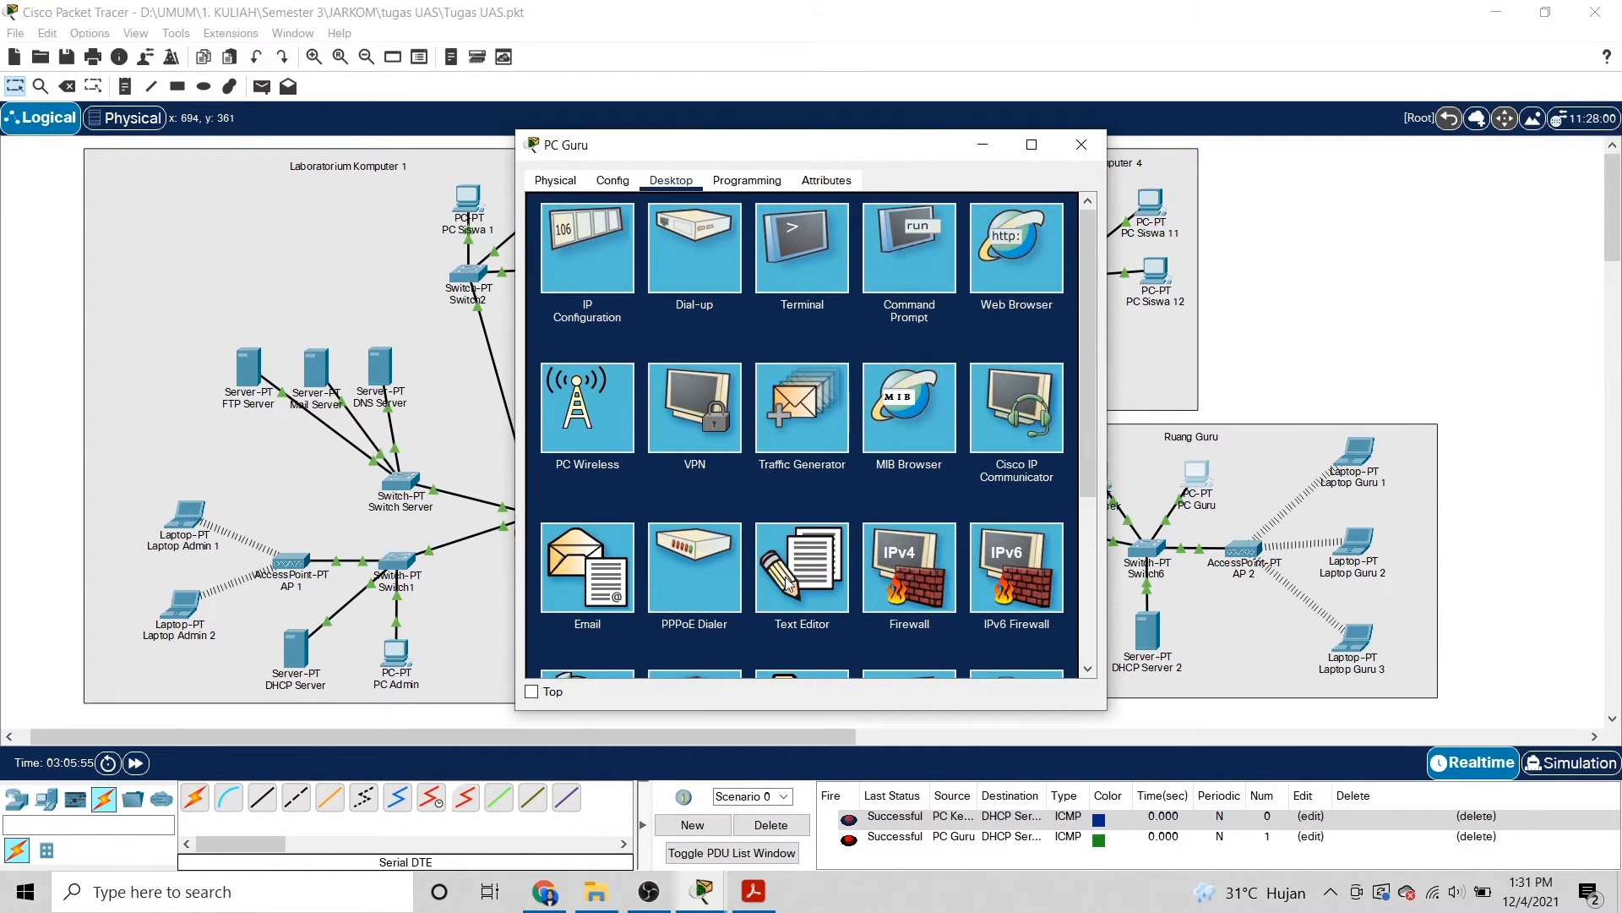
{"action": "left_click", "coordinate": [920, 261]}
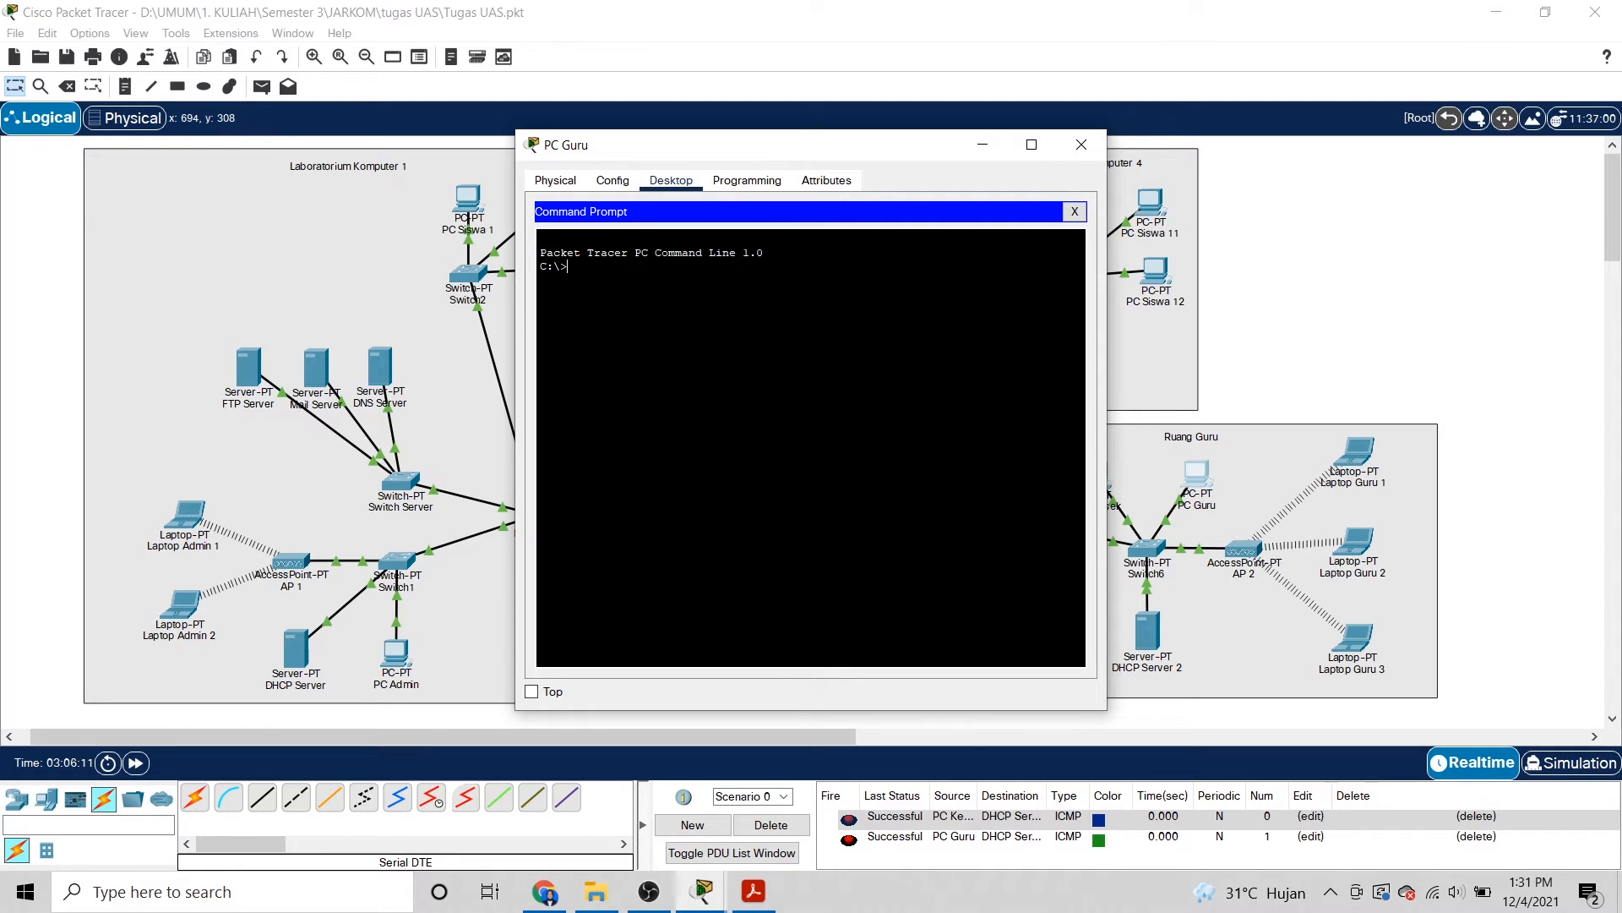
Run dir to list PC Guru's drive, showing penting.txt and sampleFile.txt.
{"action": "type", "text": "dir"}
{"action": "key", "text": "Return"}
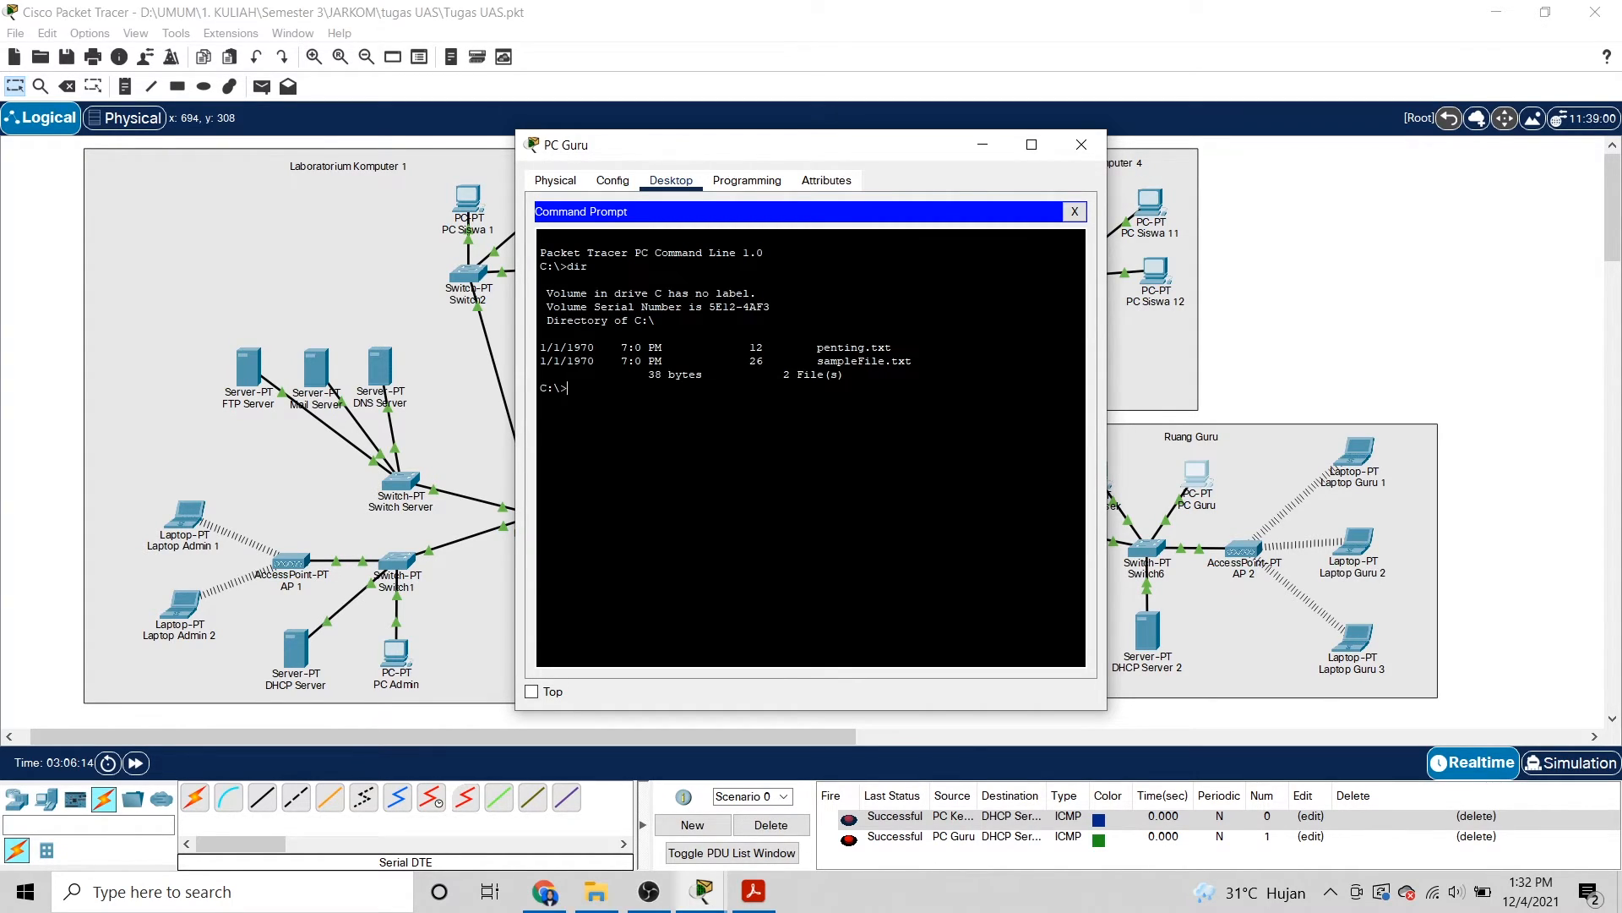
{"action": "left_click_drag", "start_coordinate": [938, 347], "coordinate": [803, 343]}
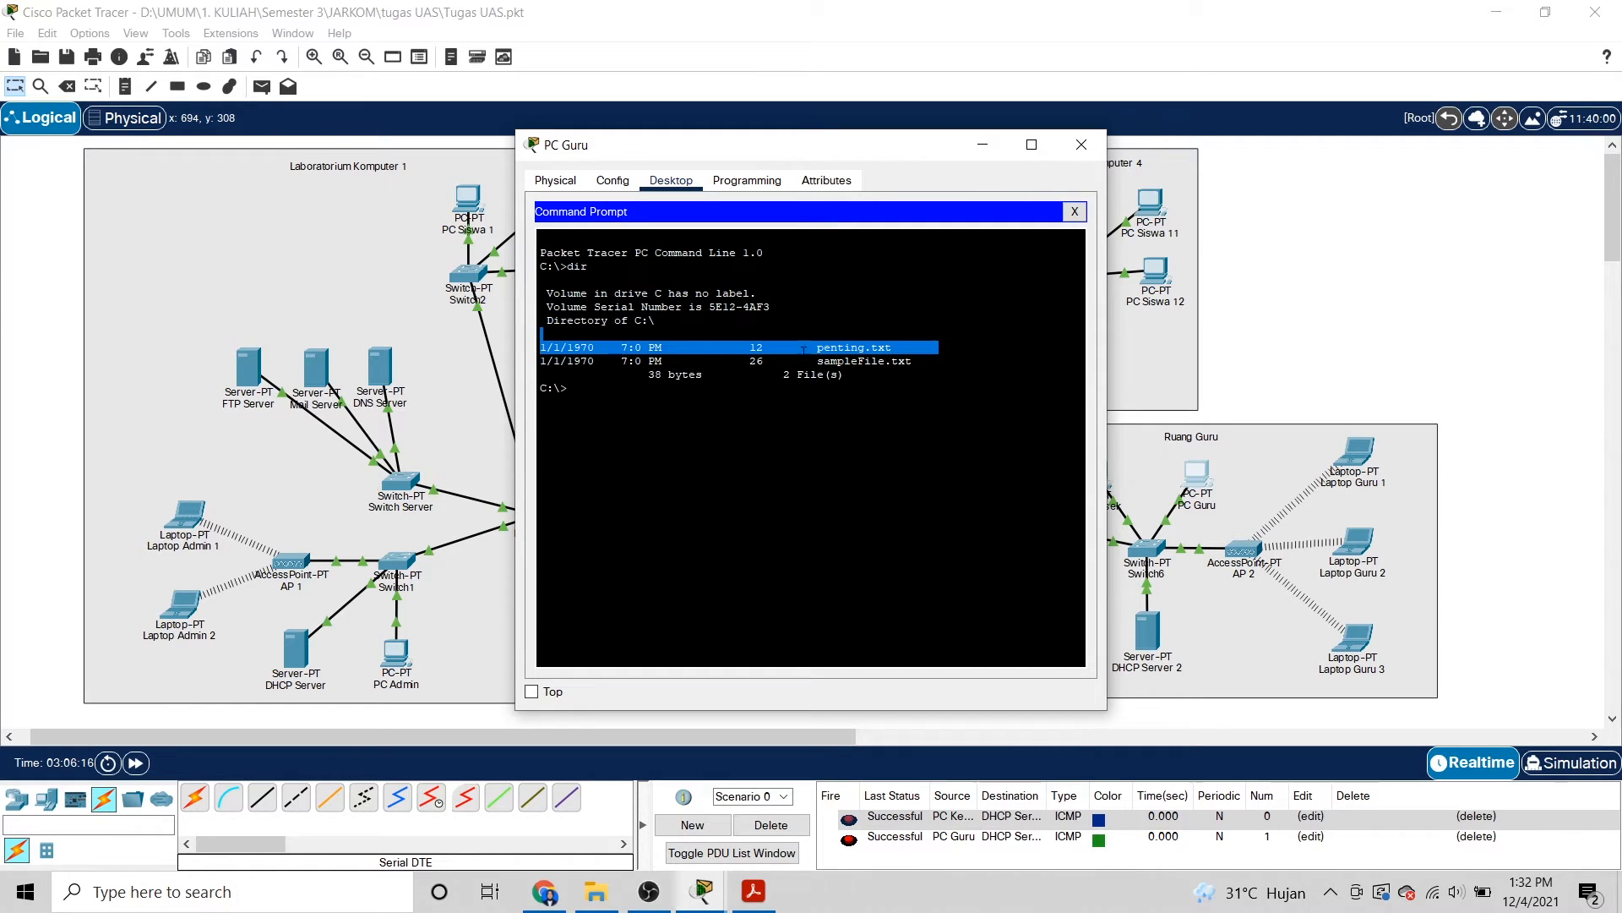
{"action": "left_click", "coordinate": [779, 428]}
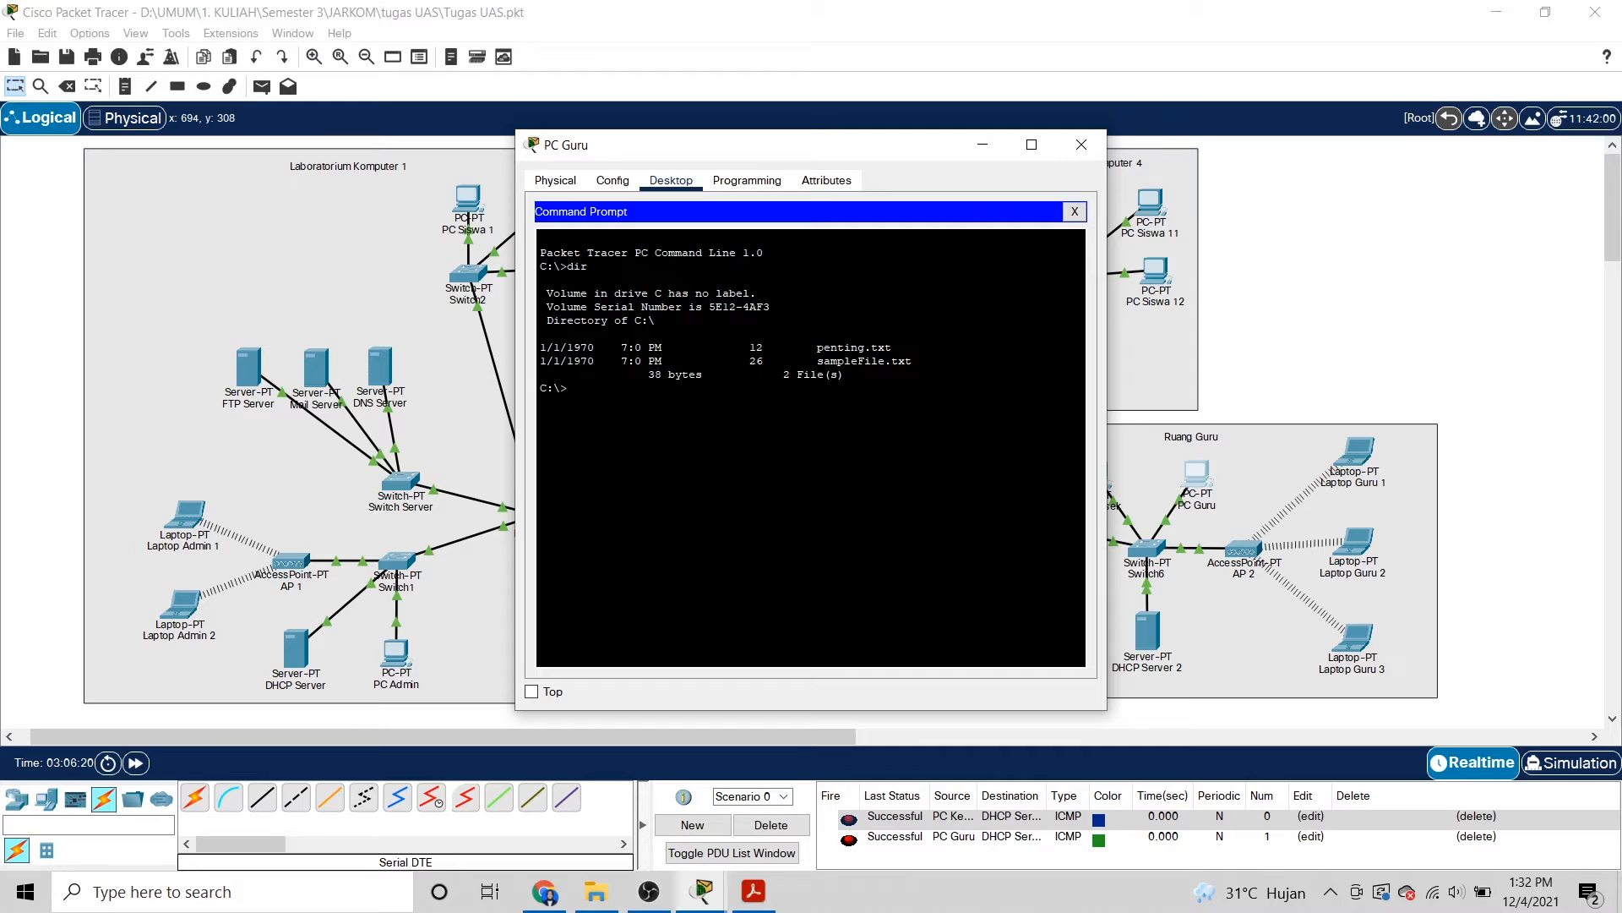
Begin typing the ftp command toward server address 33.33.33.
{"action": "type", "text": "ftp"}
{"action": "type", "text": "33.333"}
{"action": "key", "text": "BackSpace"}
{"action": "type", "text": ".33."}
Check the FTP Server's IP configuration to confirm its address 33.33.33.3.
{"action": "left_click", "coordinate": [247, 368]}
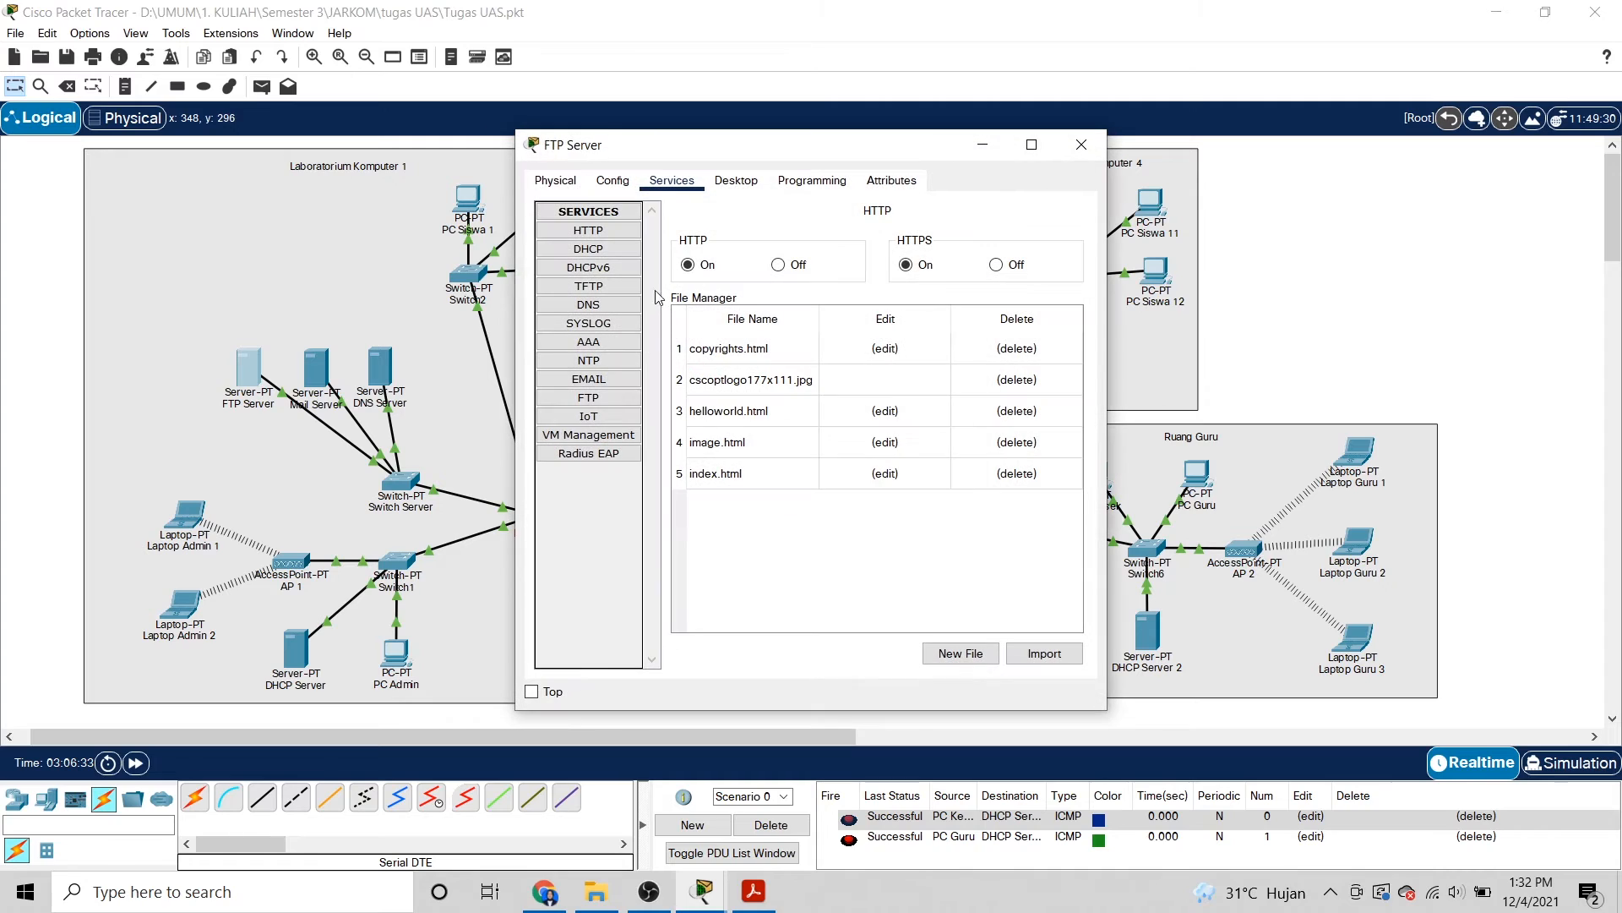
{"action": "left_click", "coordinate": [728, 181]}
{"action": "left_click", "coordinate": [630, 258]}
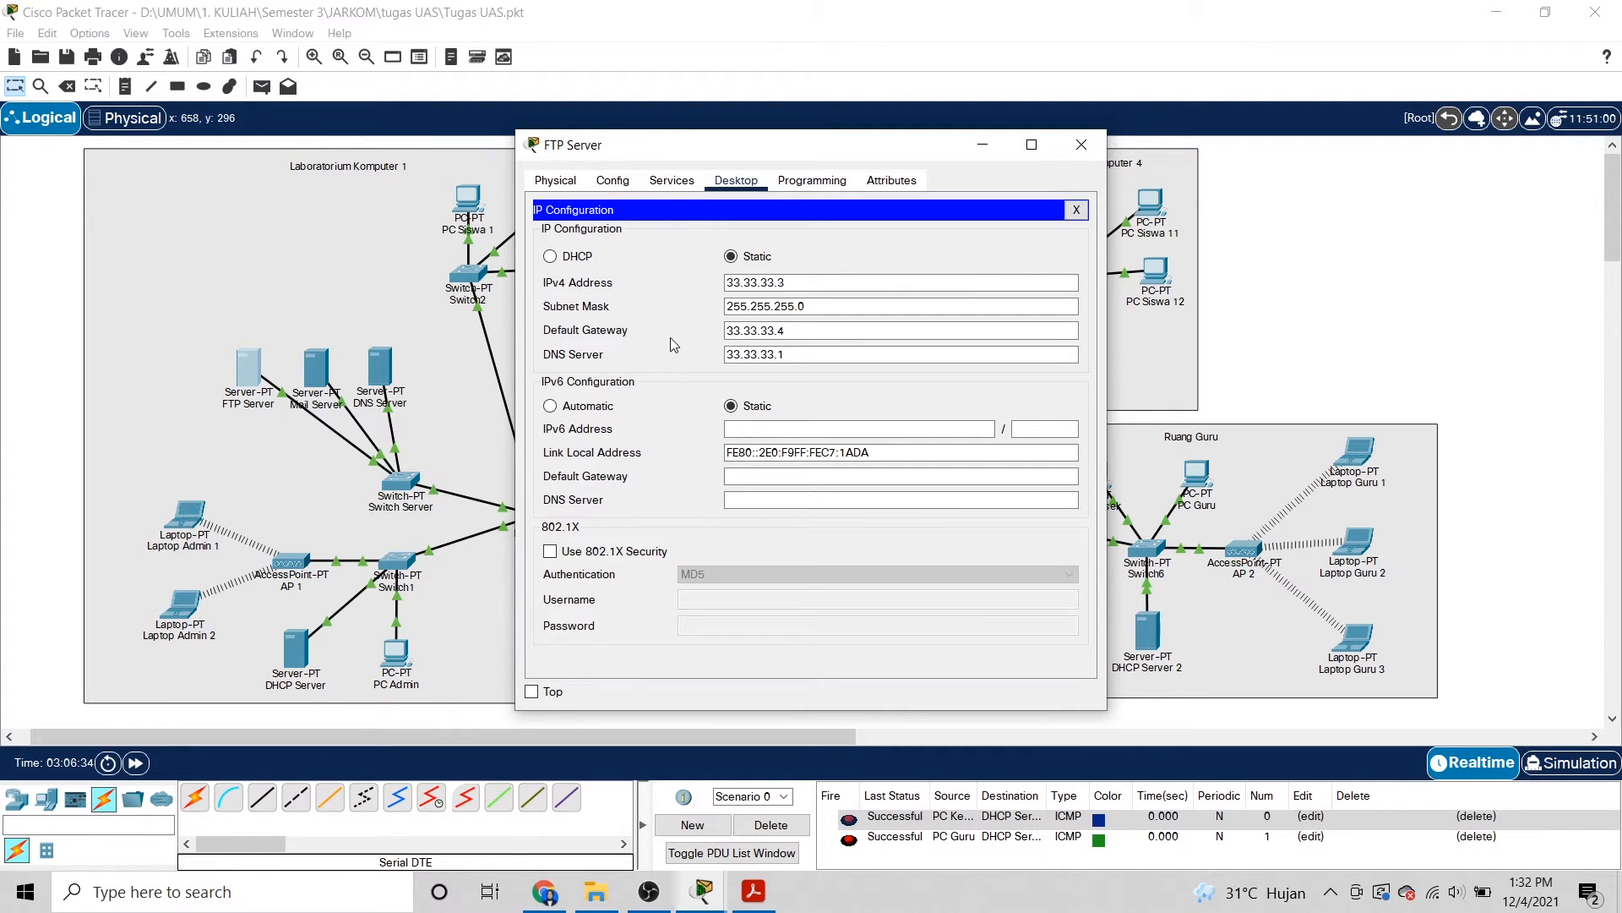
{"action": "left_click", "coordinate": [1082, 145]}
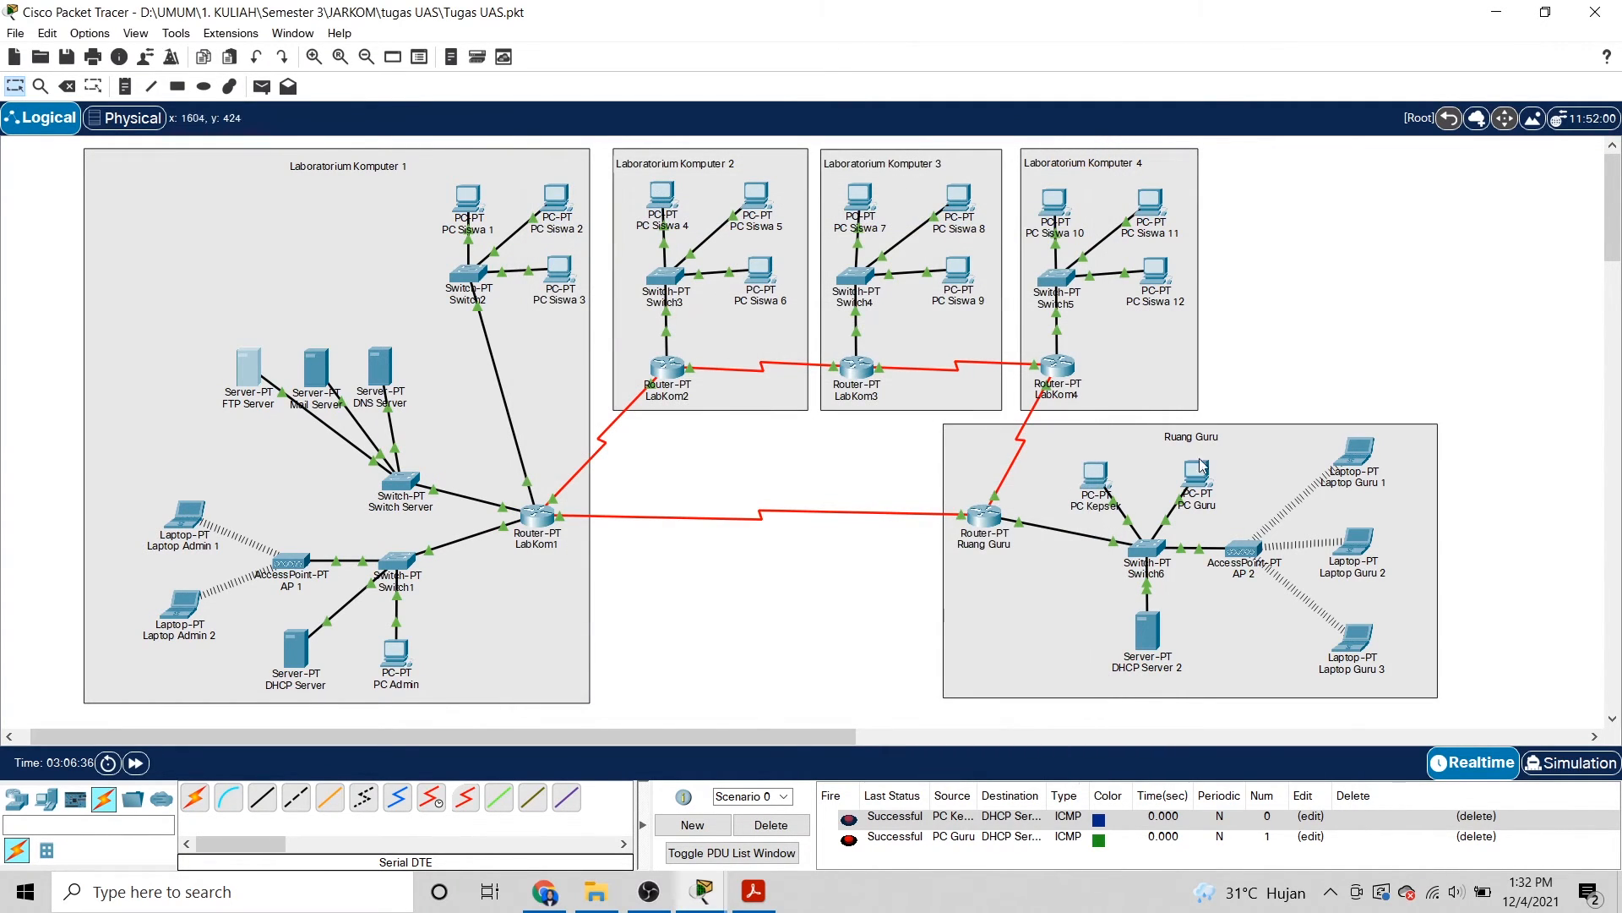
Connect PC Guru to FTP server 33.33.33.3 and log in with the FTP username and password.
{"action": "mouse_move", "coordinate": [702, 891]}
{"action": "left_click", "coordinate": [815, 769]}
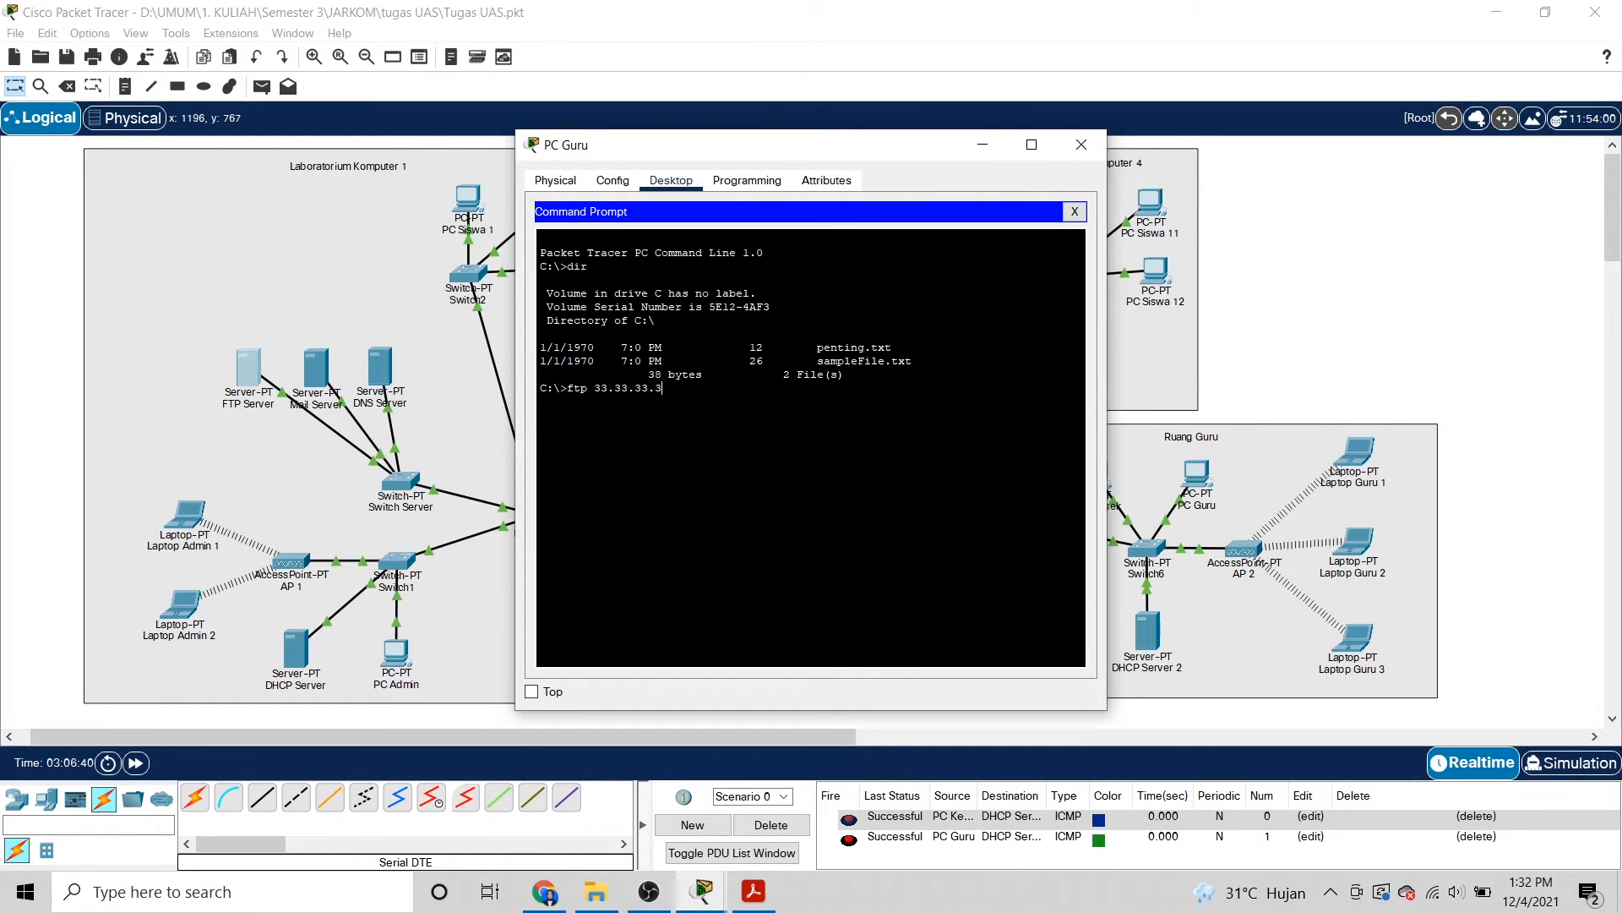
{"action": "key", "text": "Return"}
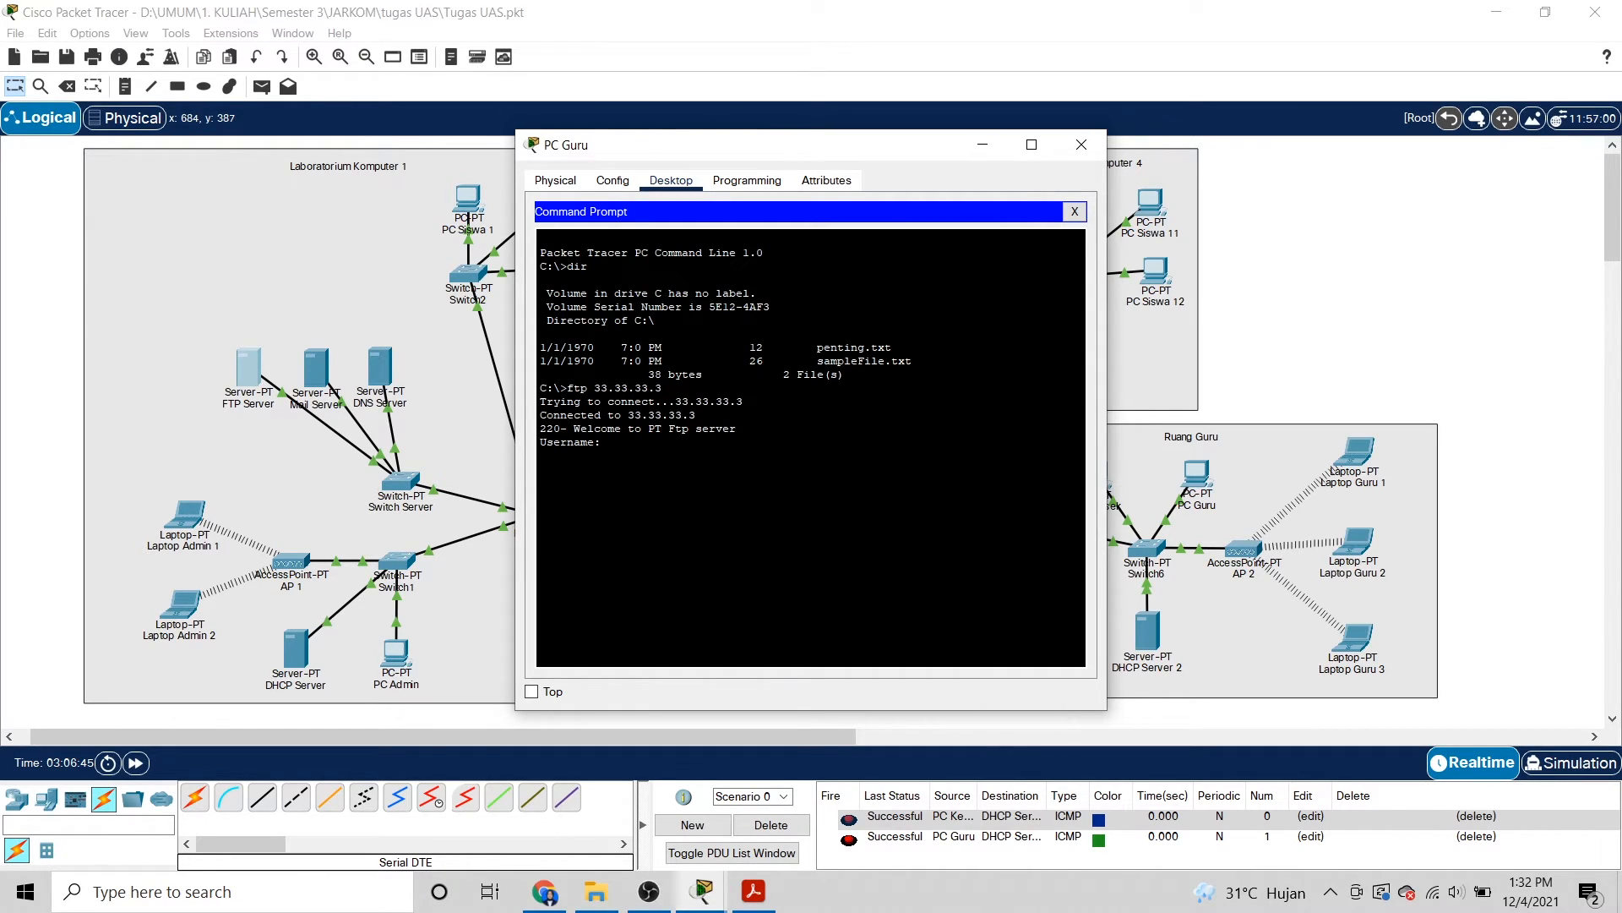
{"action": "type", "text": "sman1kertosono"}
{"action": "key", "text": "Return"}
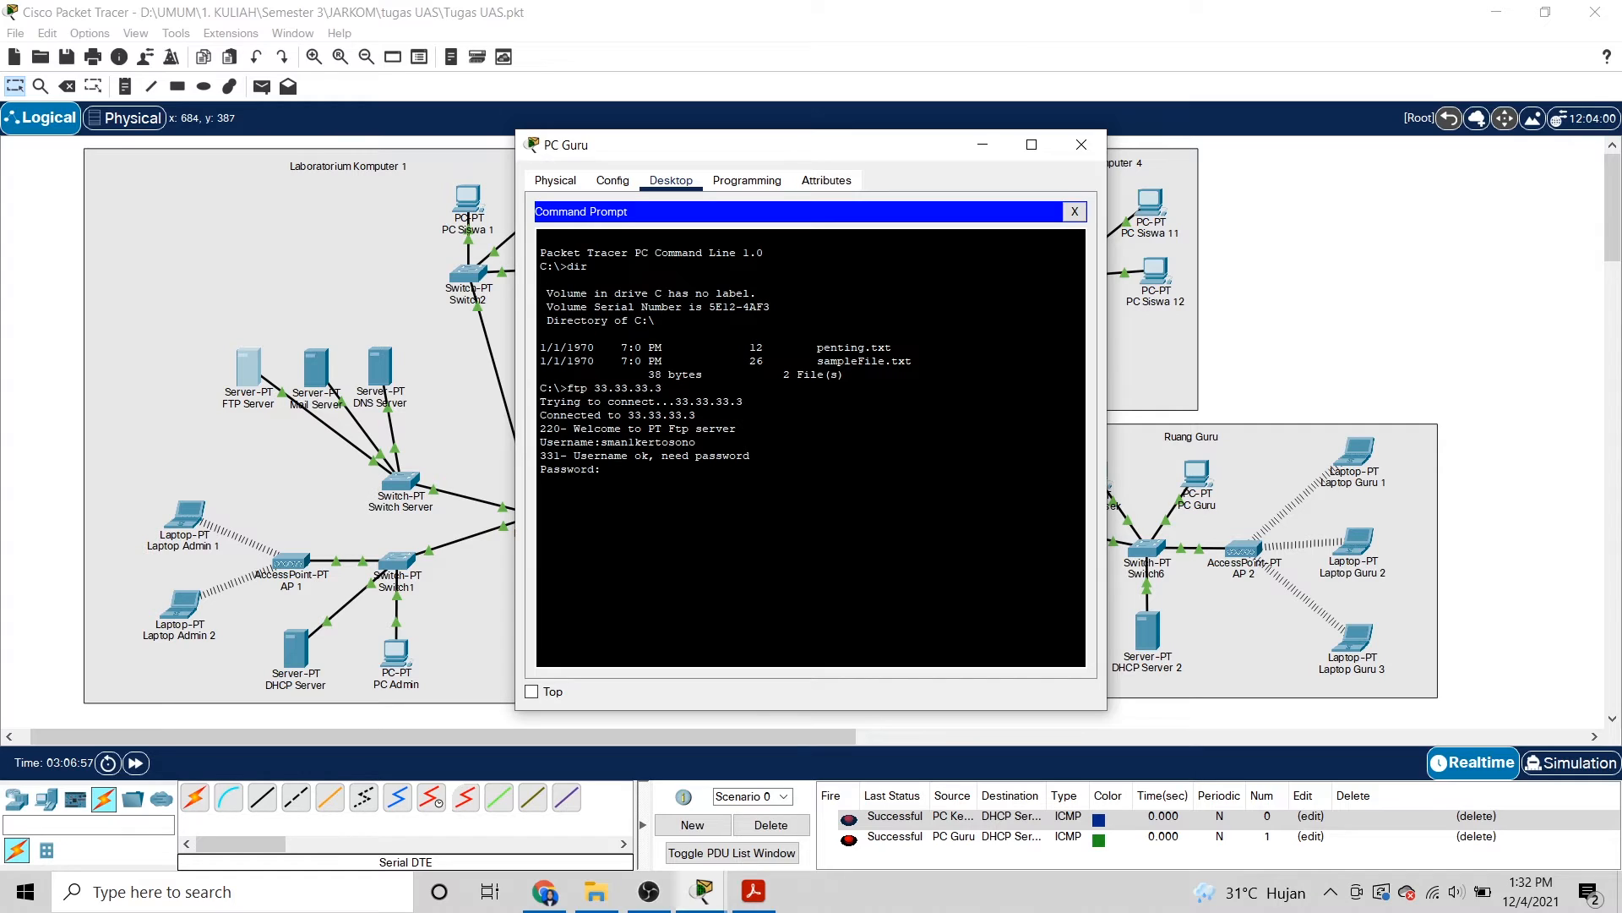
{"action": "key", "text": "Return"}
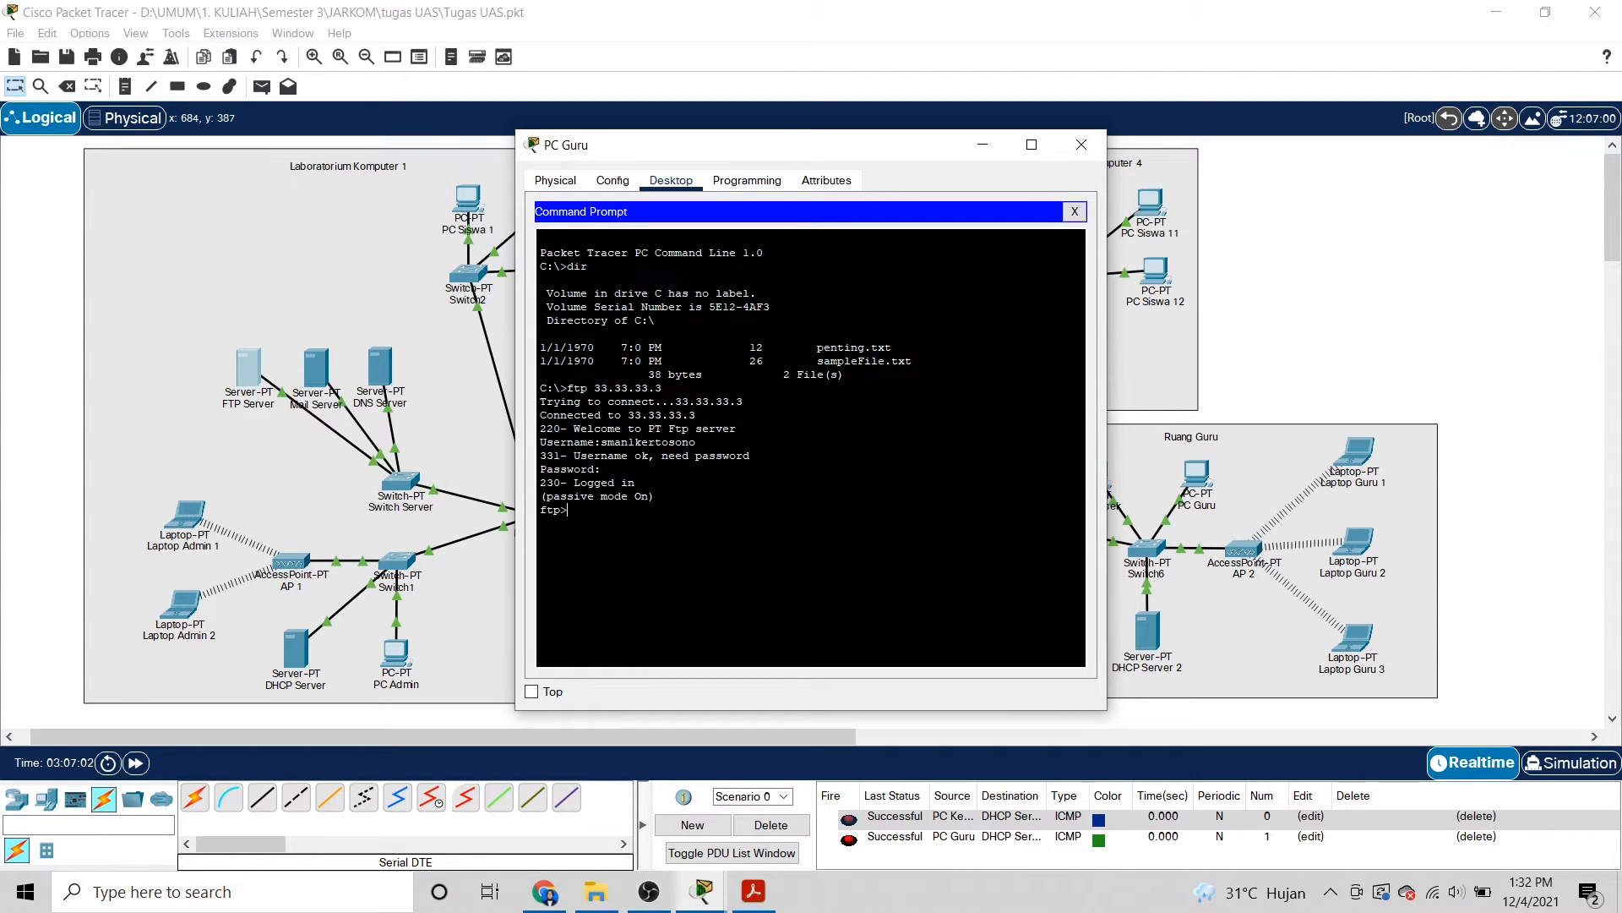
List the FTP server's stored files with dir and scroll through the listing.
{"action": "type", "text": "dir"}
{"action": "key", "text": "Return"}
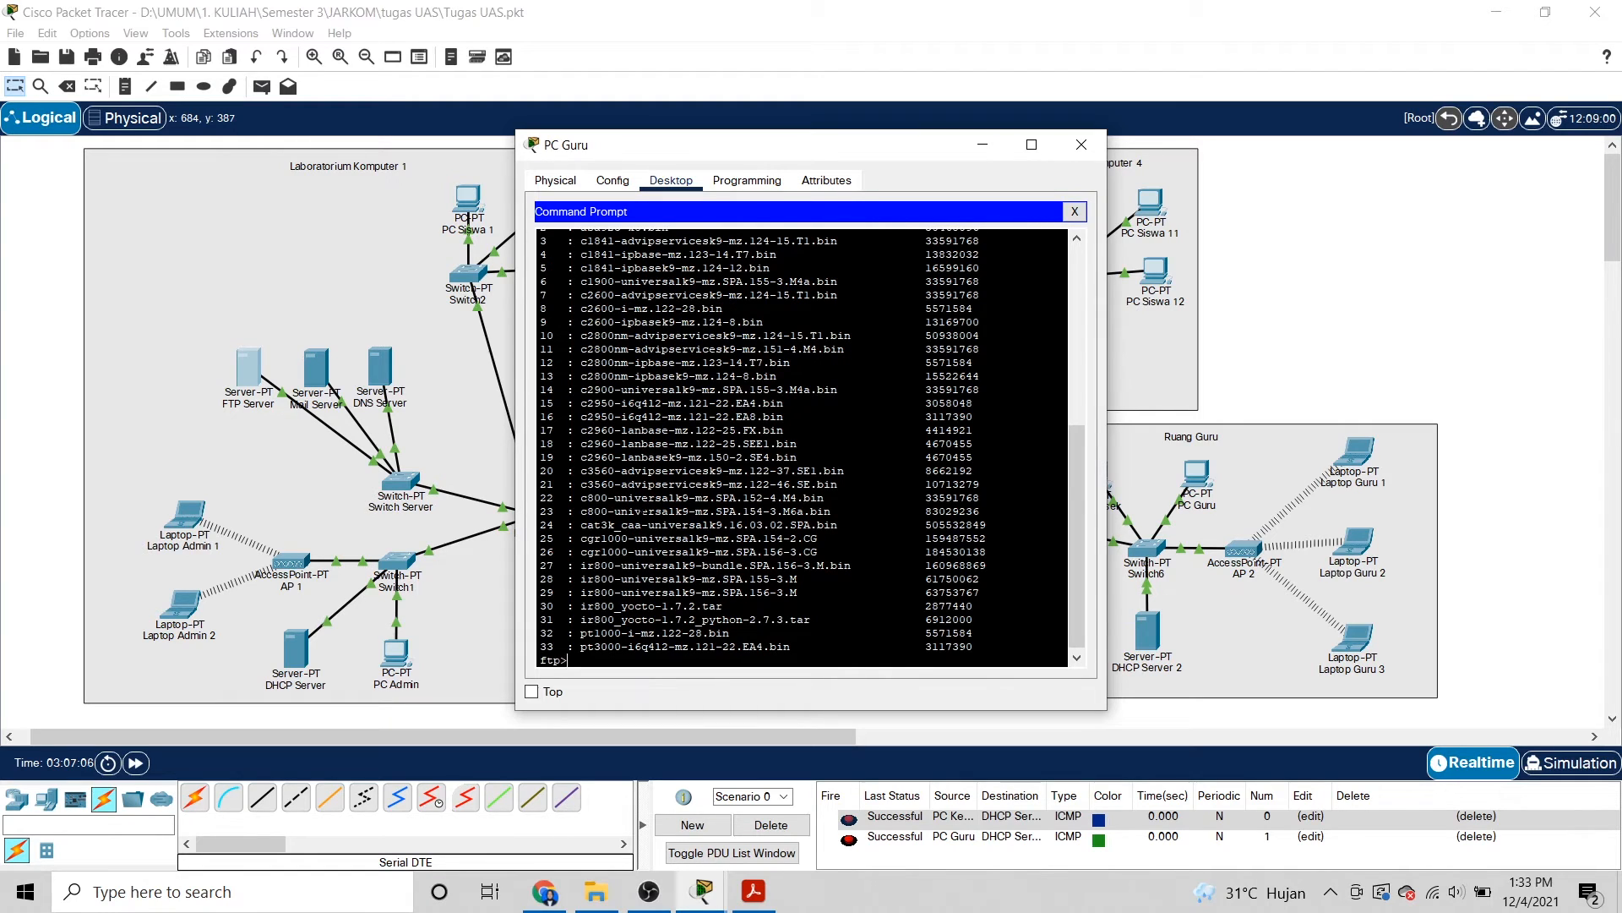
{"action": "scroll", "coordinate": [811, 448], "scroll_direction": "up", "scroll_amount": 6}
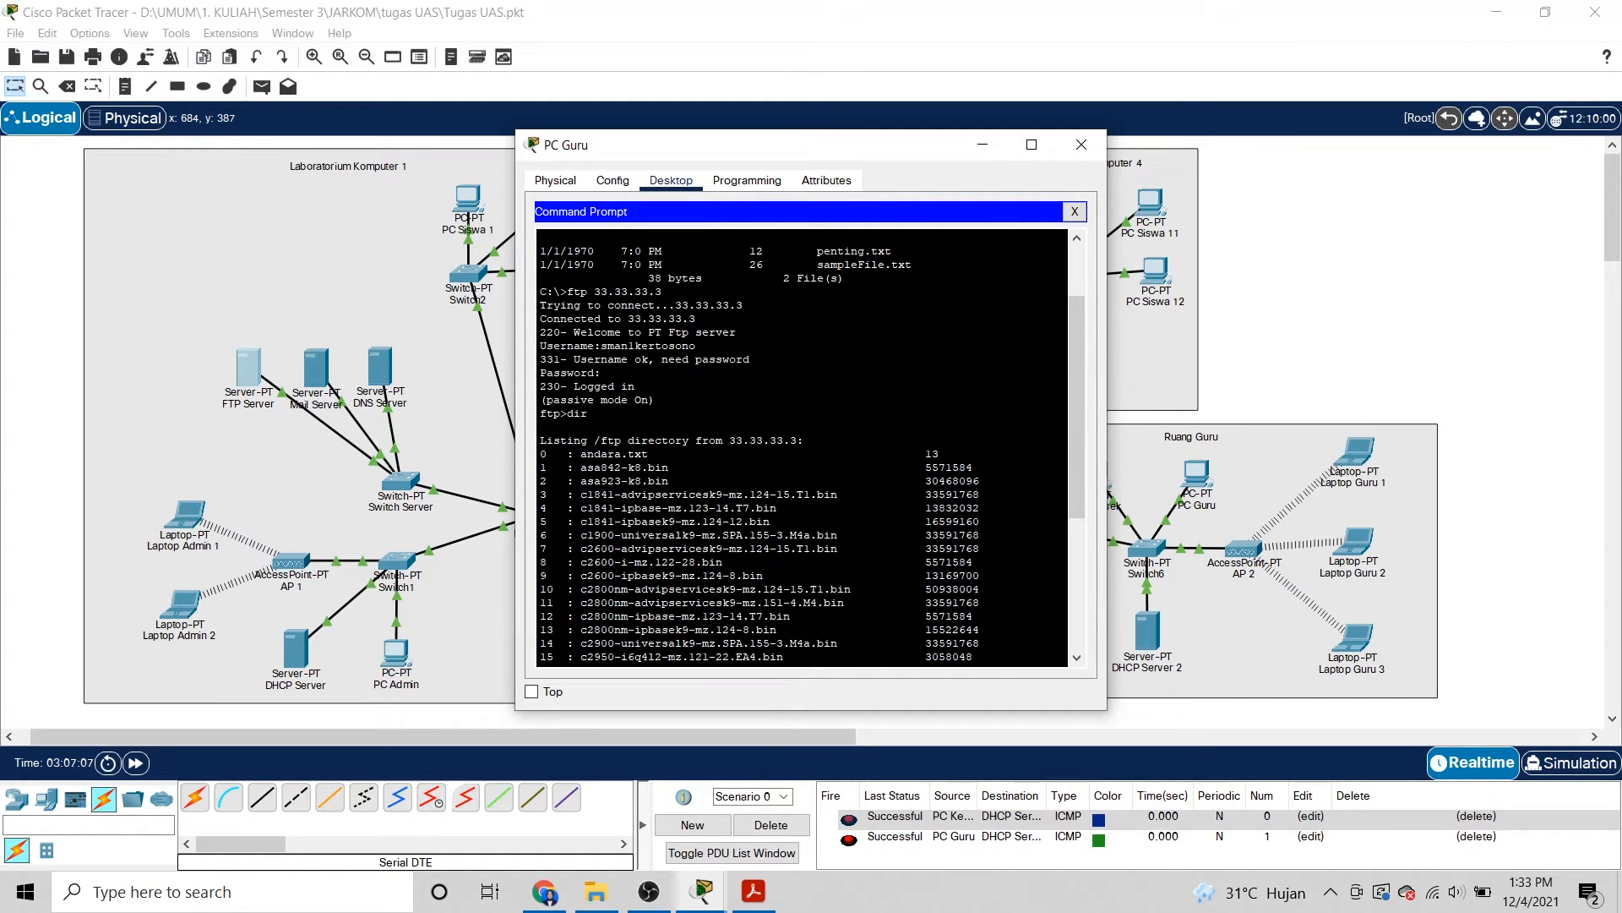
{"action": "scroll", "coordinate": [803, 448], "scroll_direction": "down", "scroll_amount": 6}
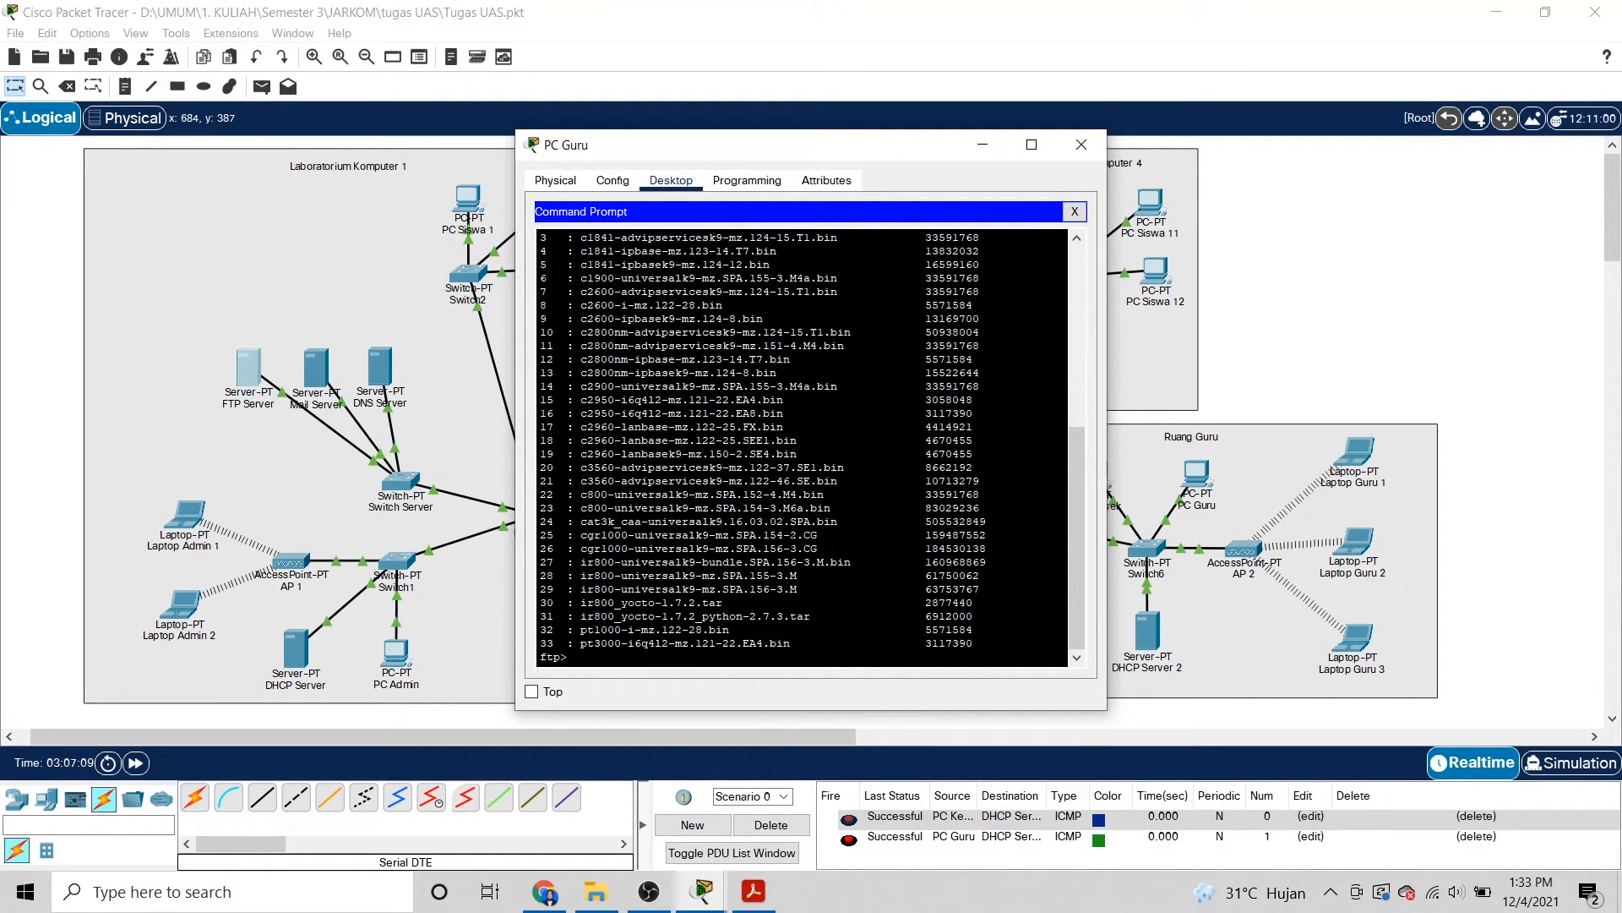
{"action": "scroll", "coordinate": [803, 448], "scroll_direction": "up", "scroll_amount": 7}
{"action": "scroll", "coordinate": [803, 448], "scroll_direction": "up", "scroll_amount": 10}
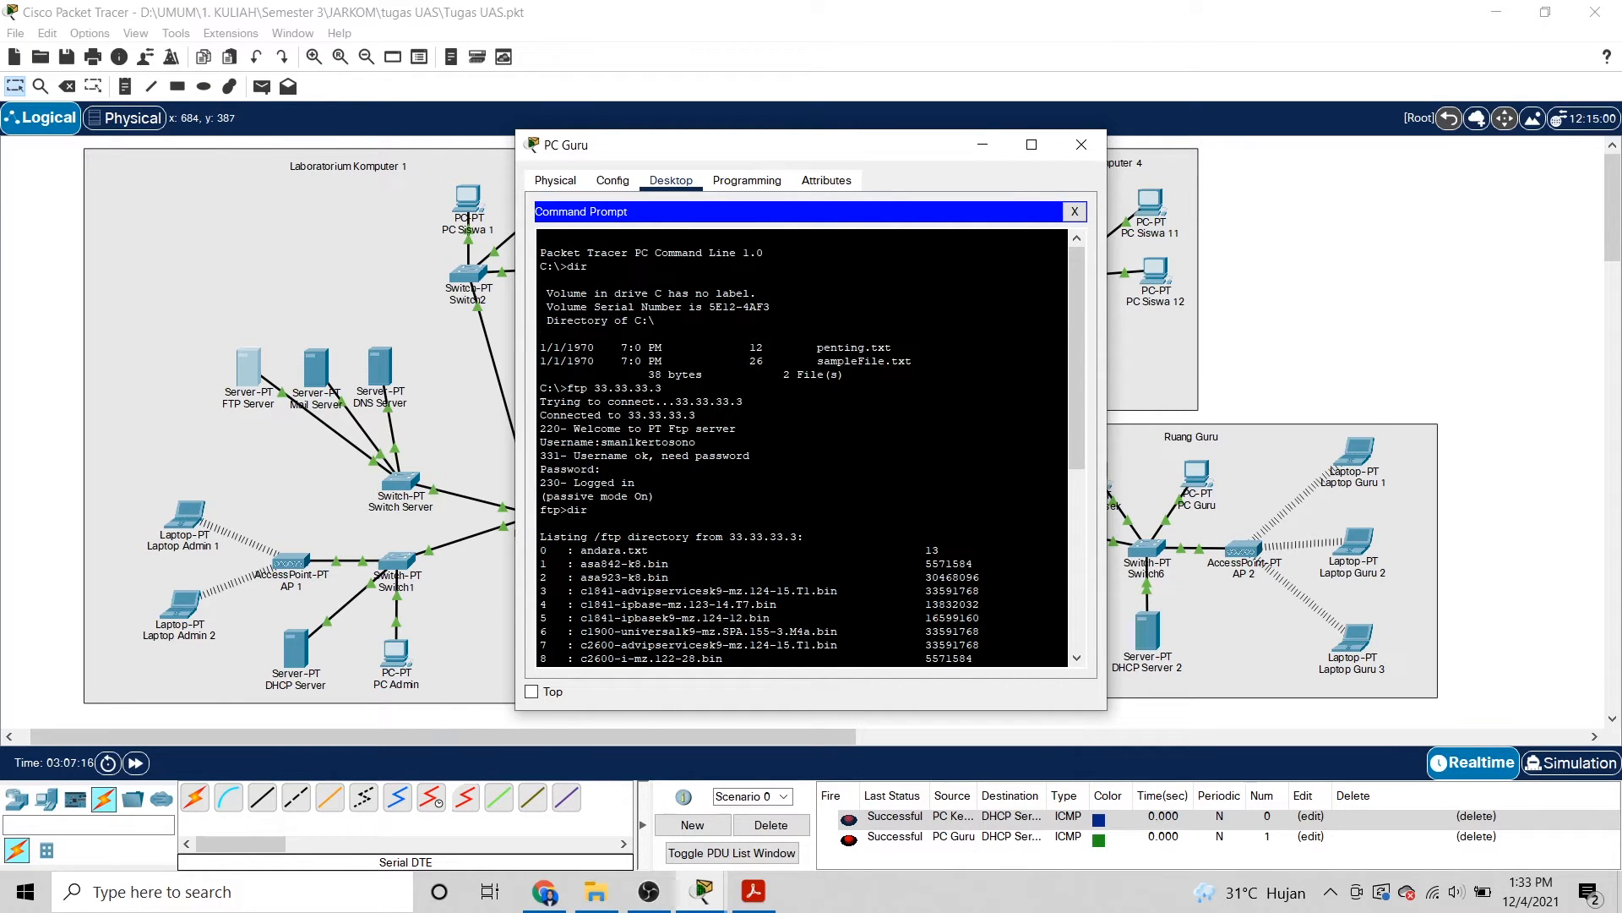
{"action": "scroll", "coordinate": [803, 448], "scroll_direction": "down", "scroll_amount": 9}
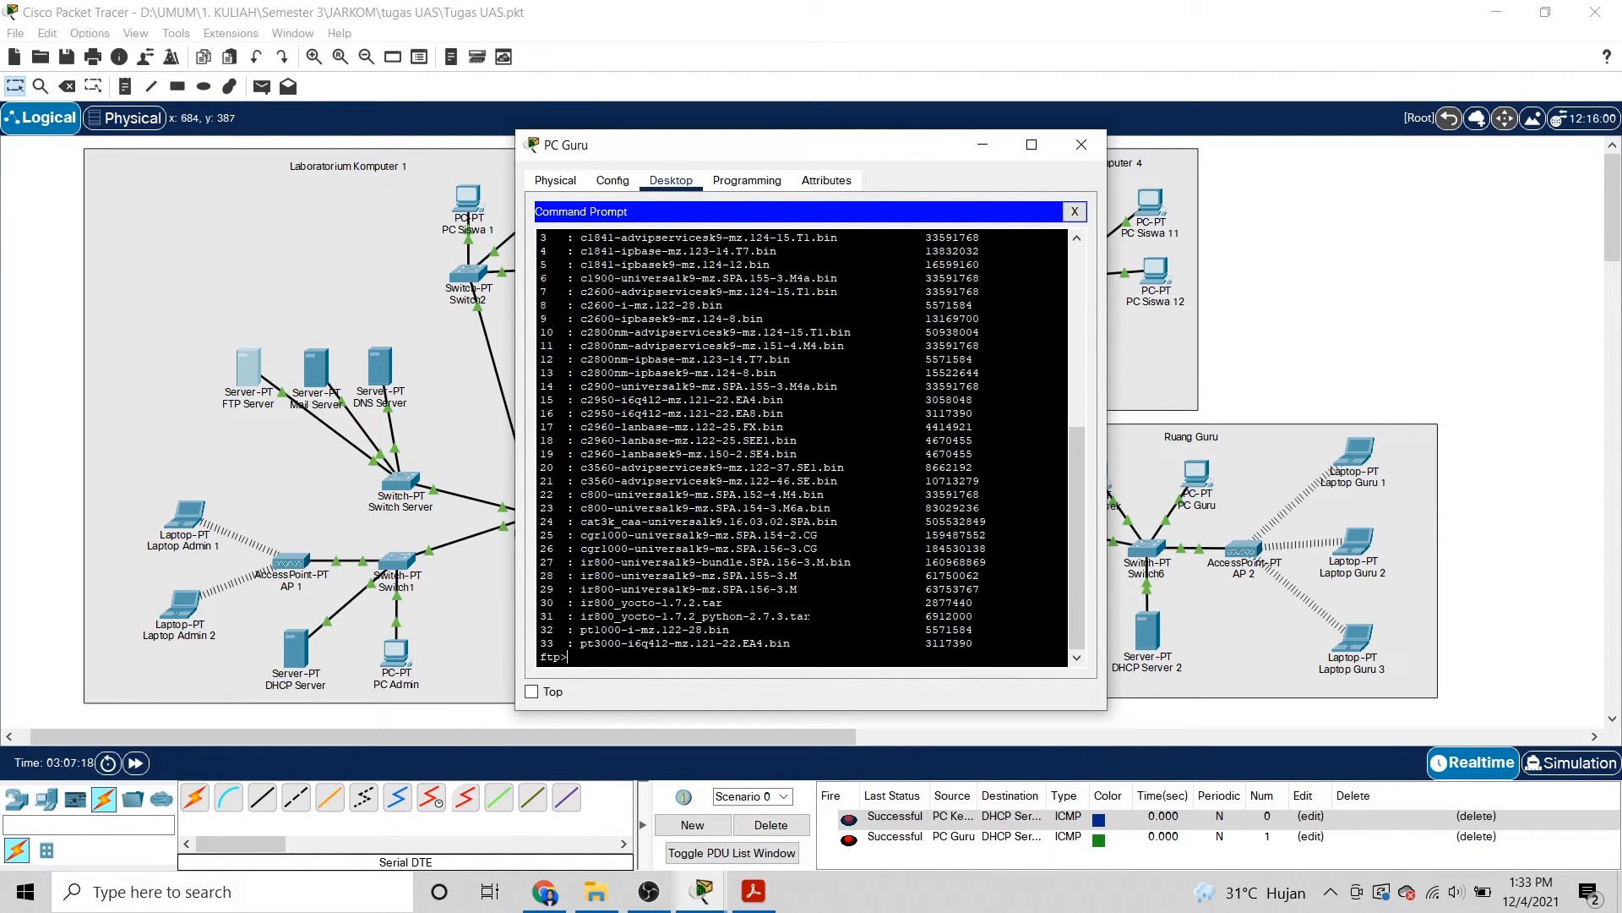
Upload penting.txt to the server with put, then quit the FTP session.
{"action": "type", "text": "ut penting"}
{"action": "type", "text": ".txt"}
{"action": "key", "text": "Return"}
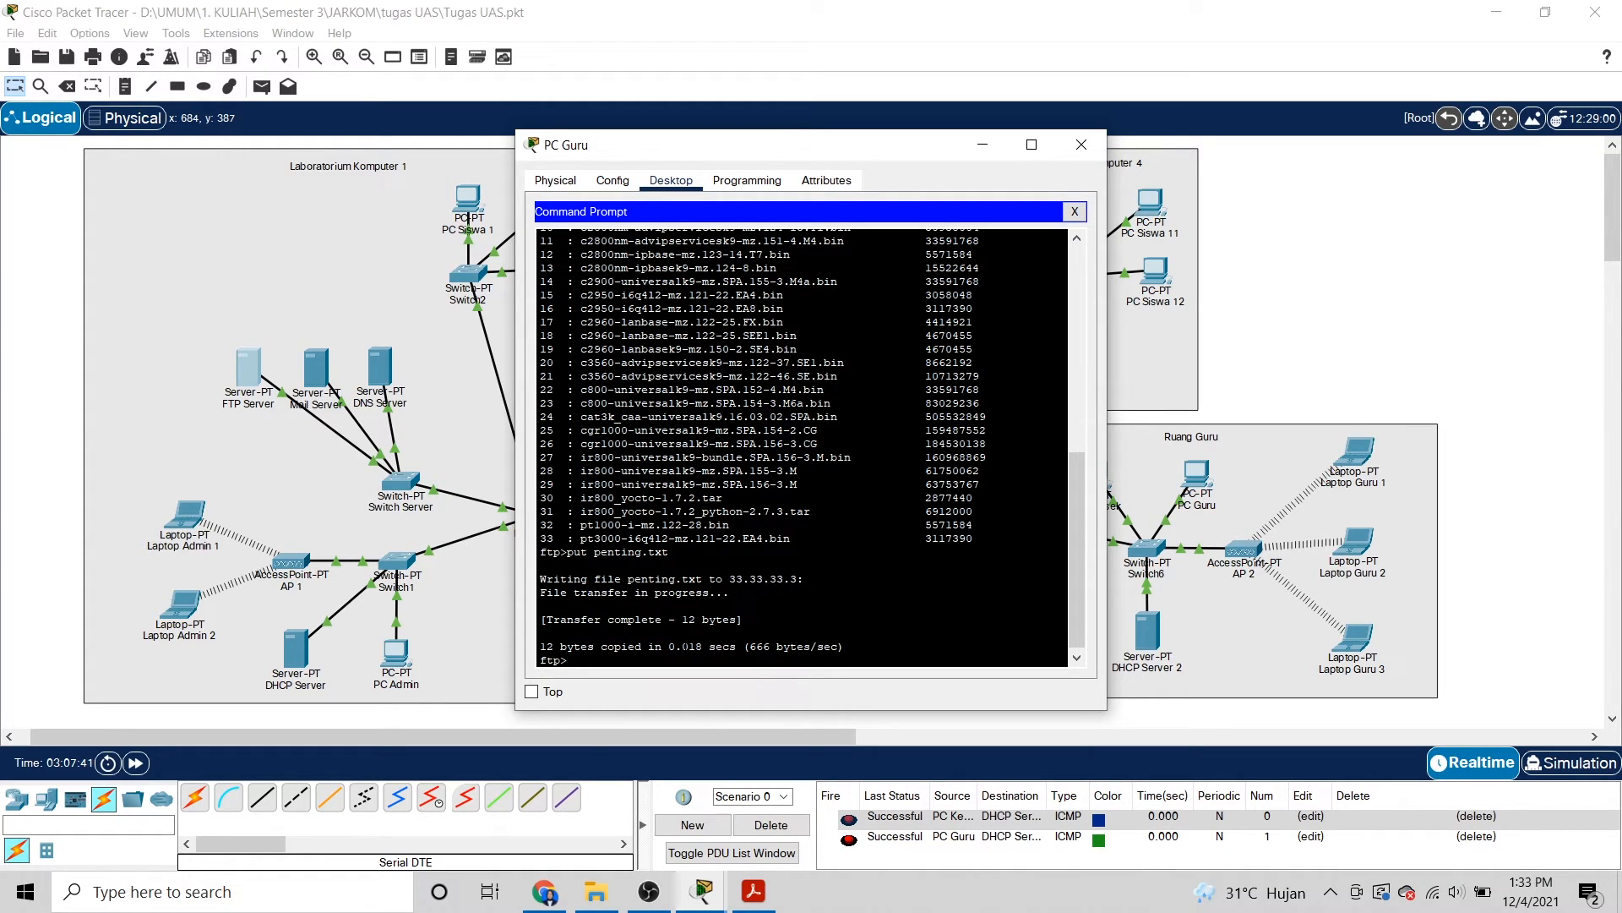
{"action": "type", "text": "uit"}
{"action": "key", "text": "Return"}
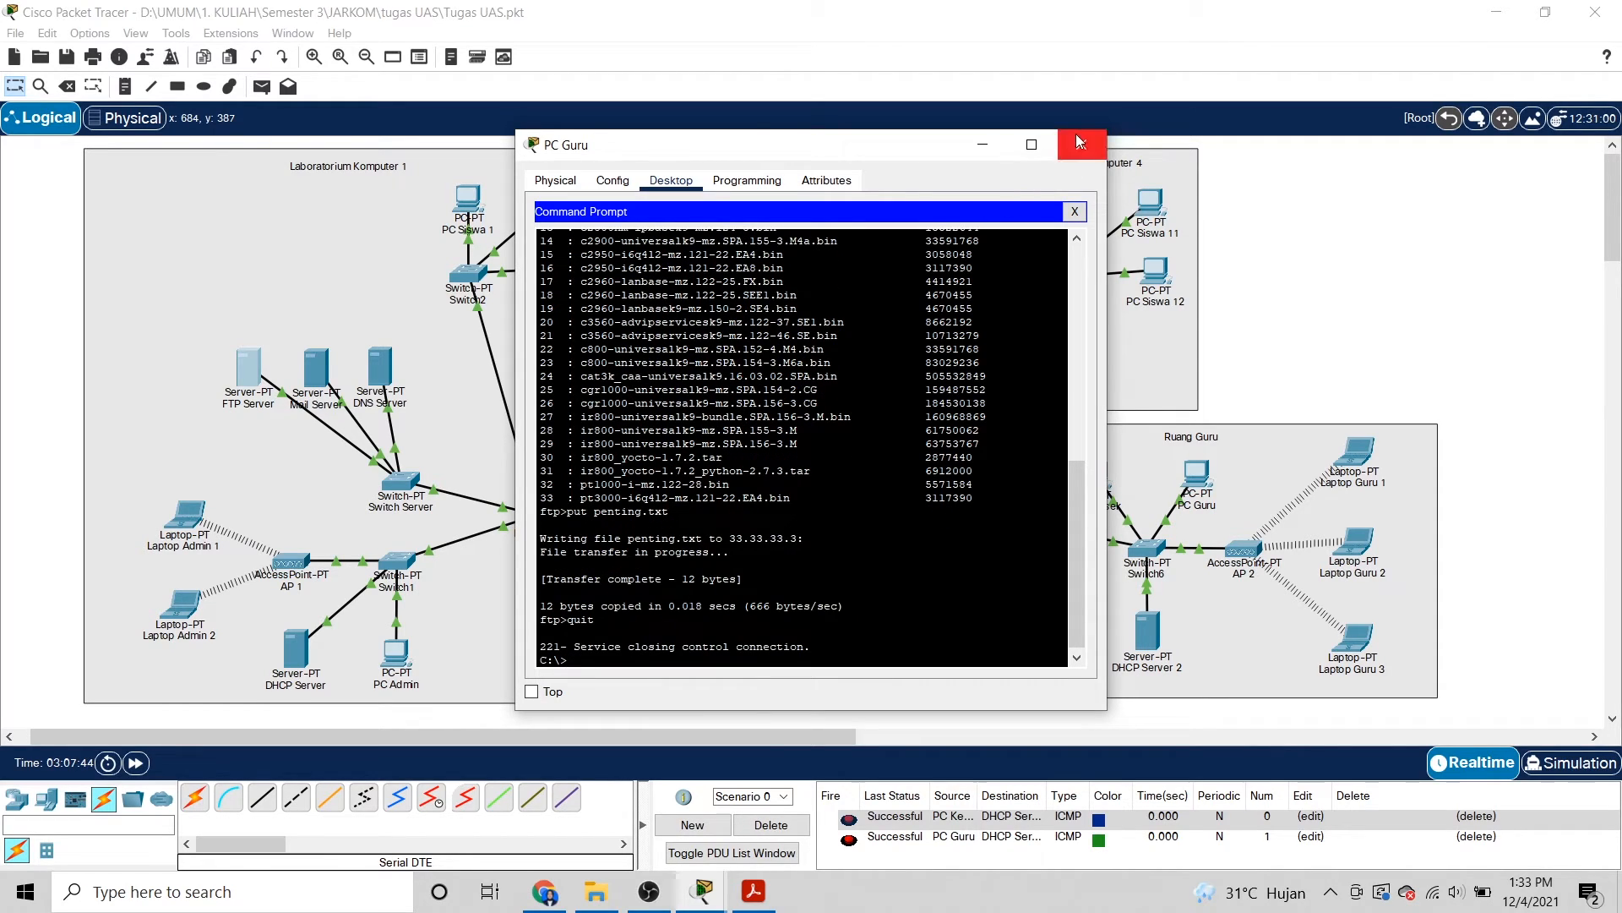
Close PC Guru's window, move the Laboratorium Komputer 1 label up, and open the FTP Server's Command Prompt.
{"action": "left_click", "coordinate": [1080, 142]}
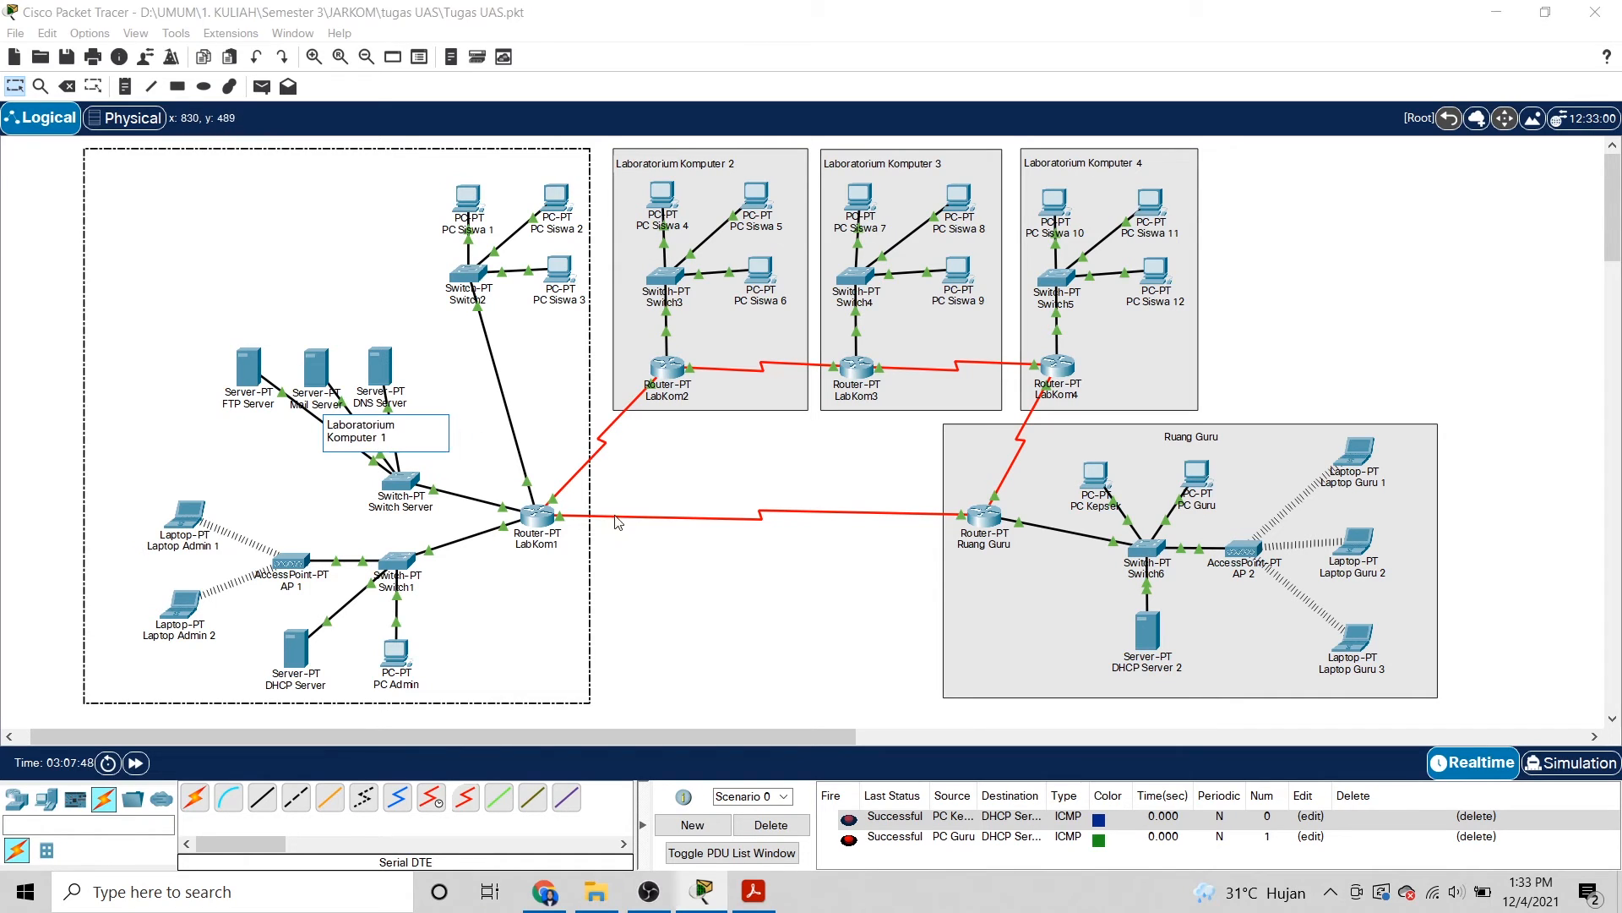
{"action": "left_click_drag", "start_coordinate": [420, 425], "coordinate": [391, 175]}
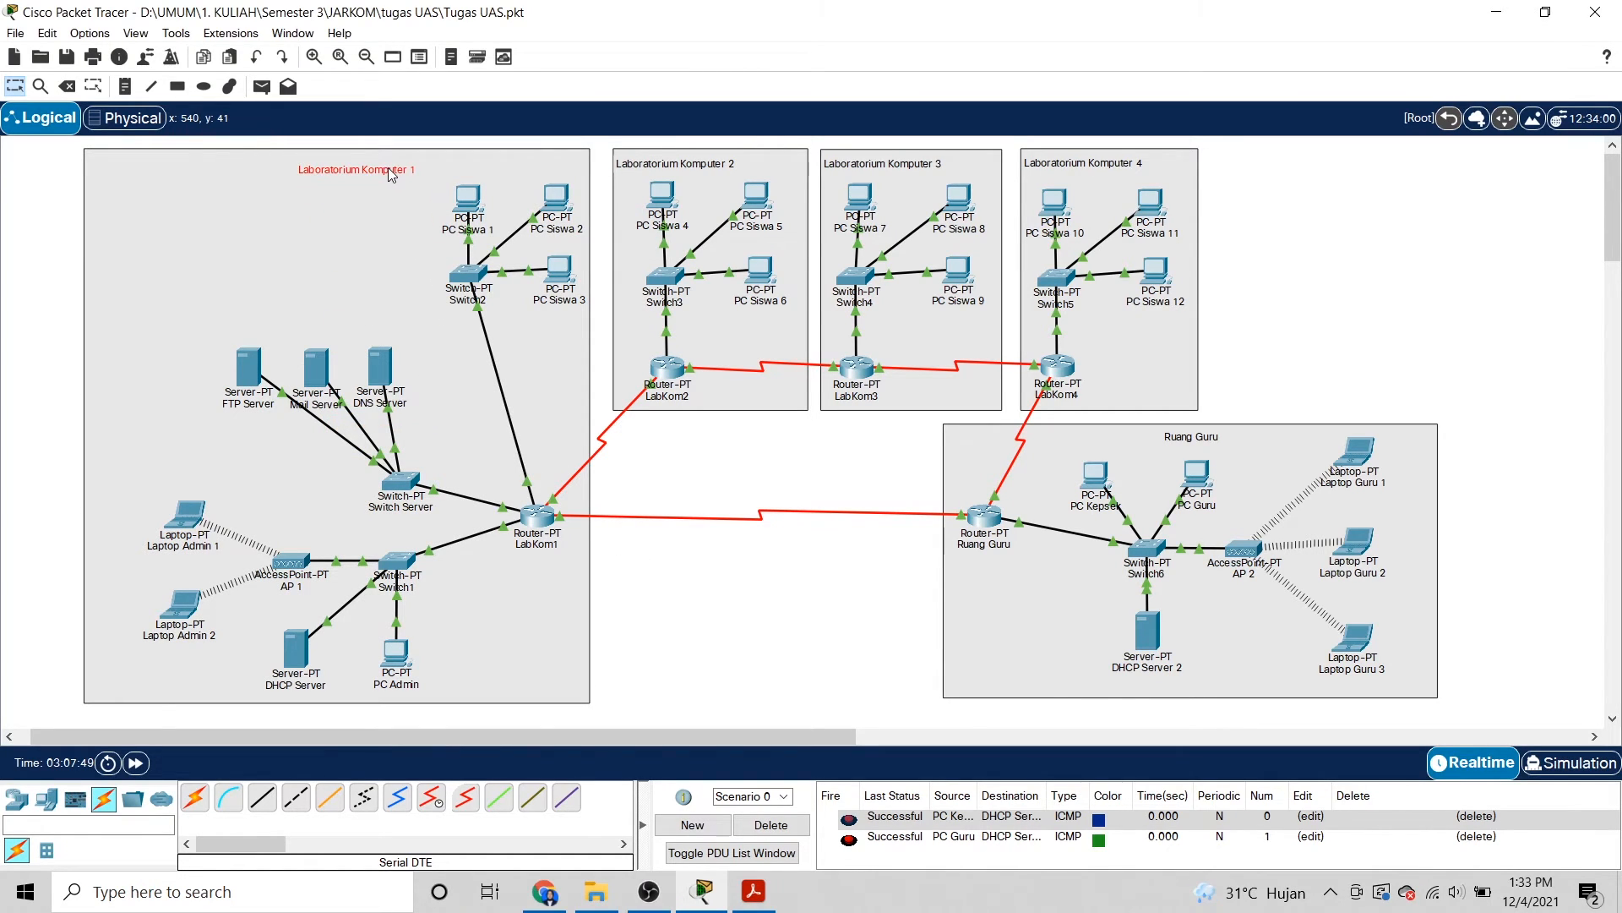
{"action": "left_click", "coordinate": [245, 373]}
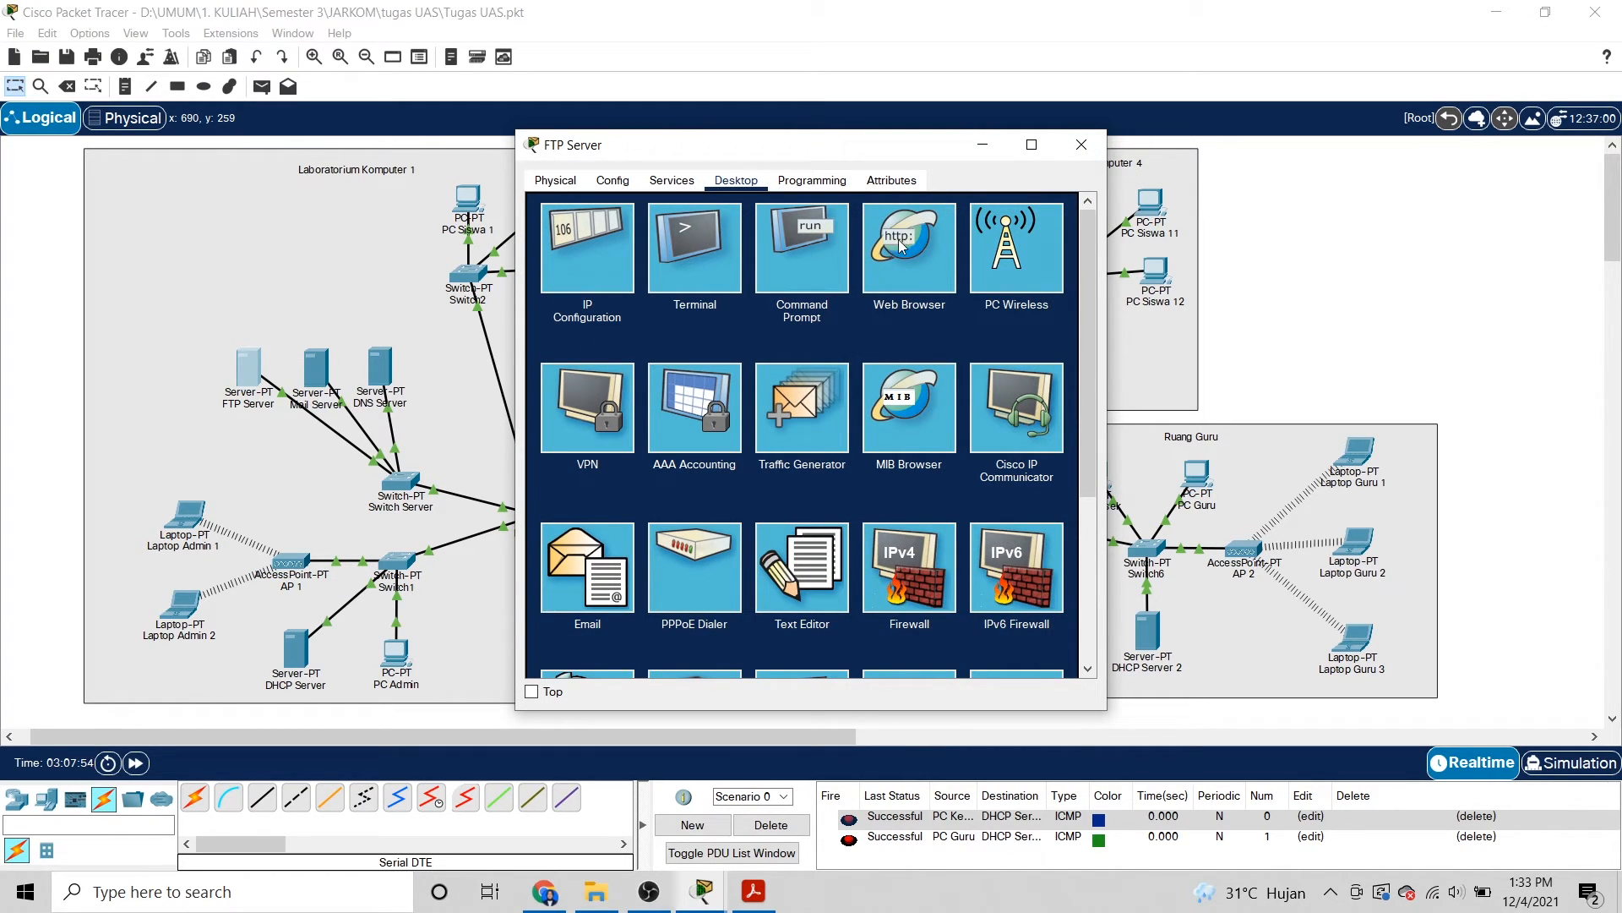
{"action": "left_click", "coordinate": [830, 246]}
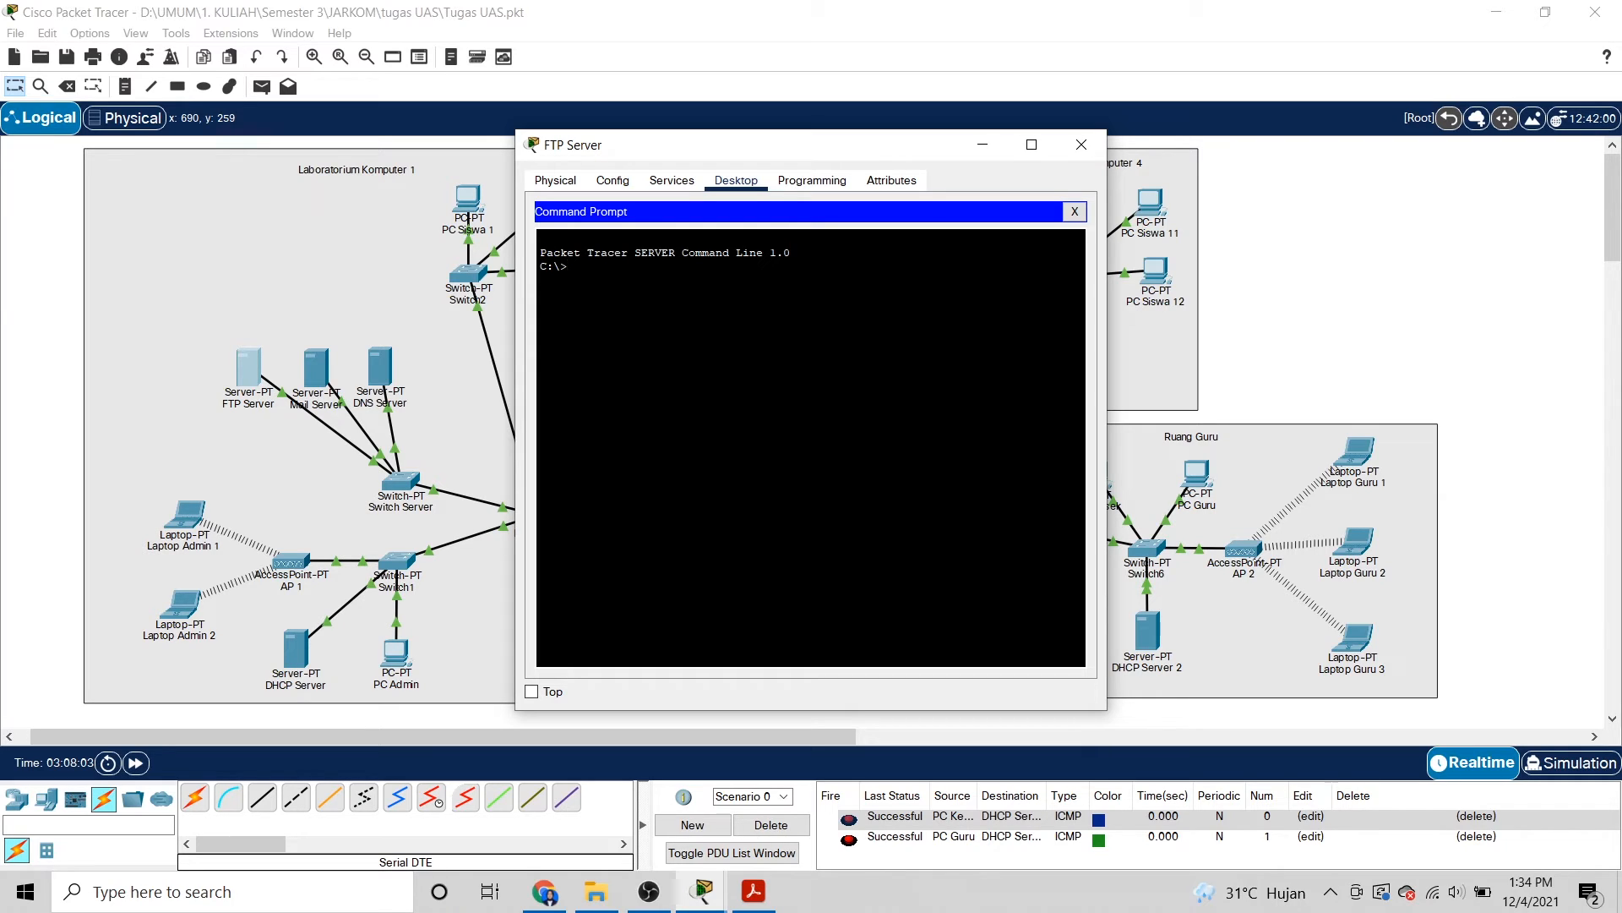
Run ftp 33.33.33.3 and log in with the FTP username and password.
{"action": "type", "text": "ftp 33.33.33.3"}
{"action": "key", "text": "Return"}
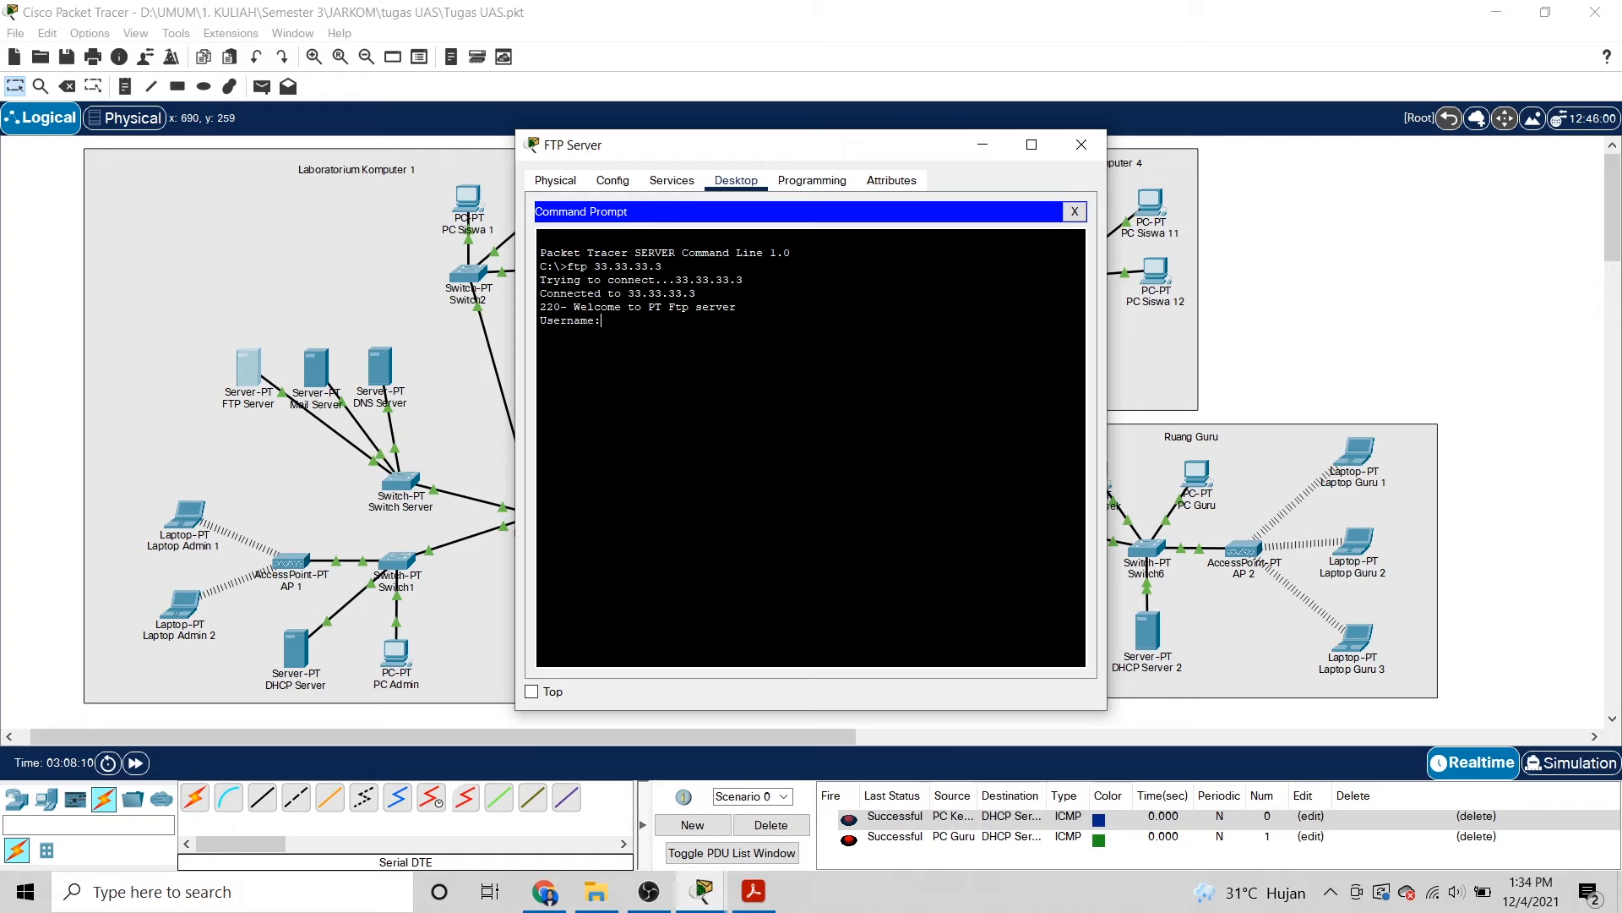
{"action": "type", "text": "sman1kertosono"}
{"action": "key", "text": "Return"}
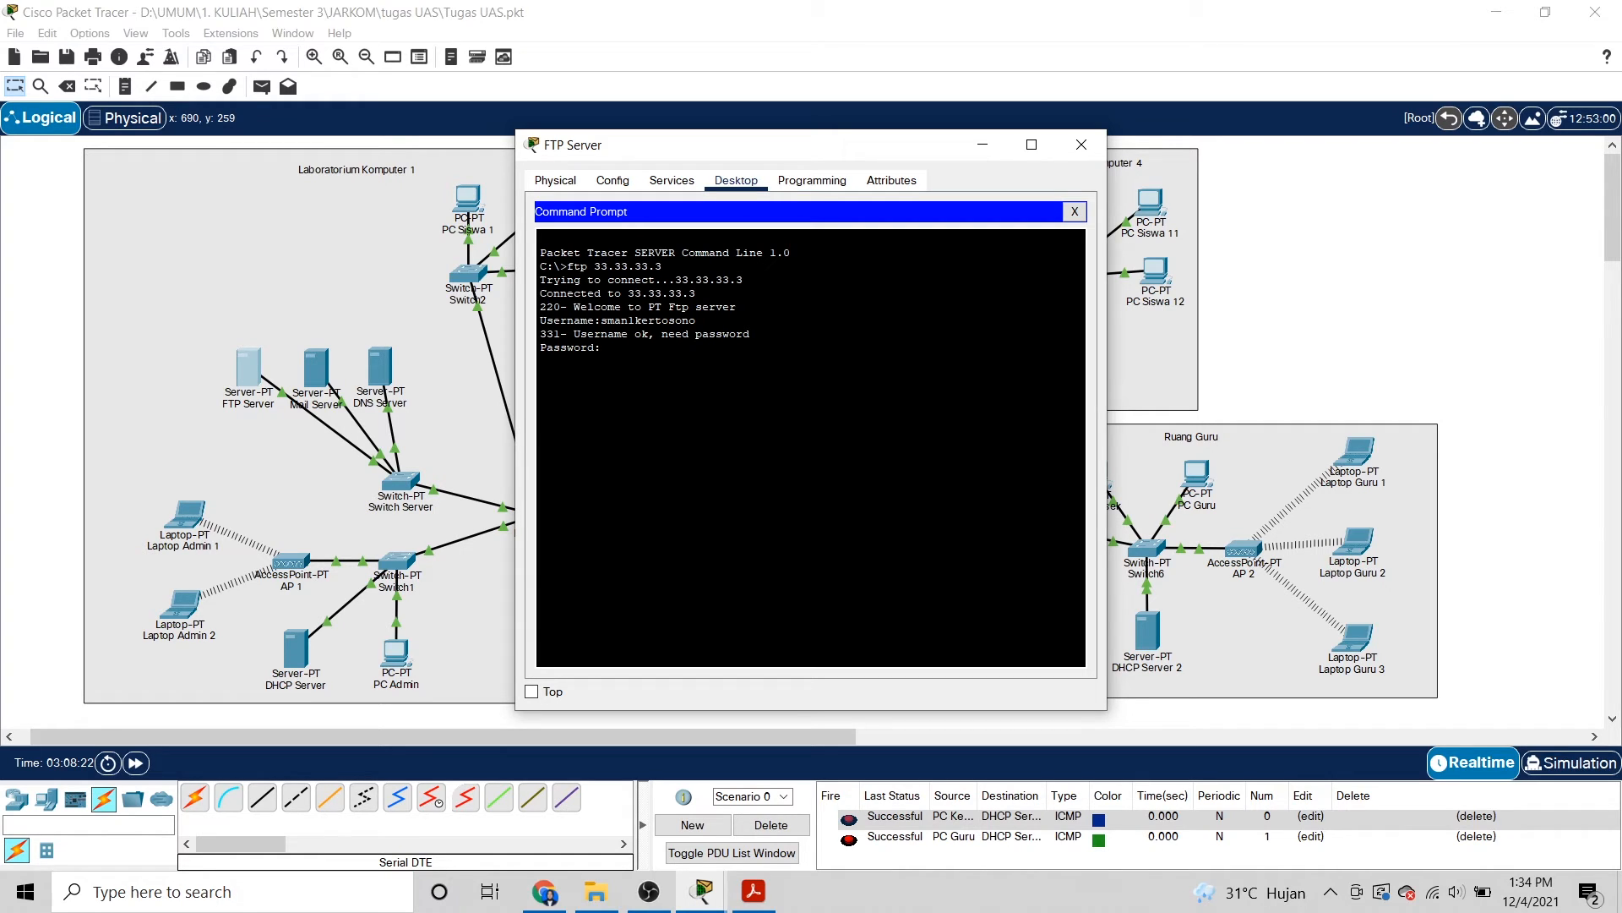
{"action": "key", "text": "Return"}
List the server's files with dir and confirm penting.txt (12 bytes) is there.
{"action": "type", "text": "dir"}
{"action": "key", "text": "Return"}
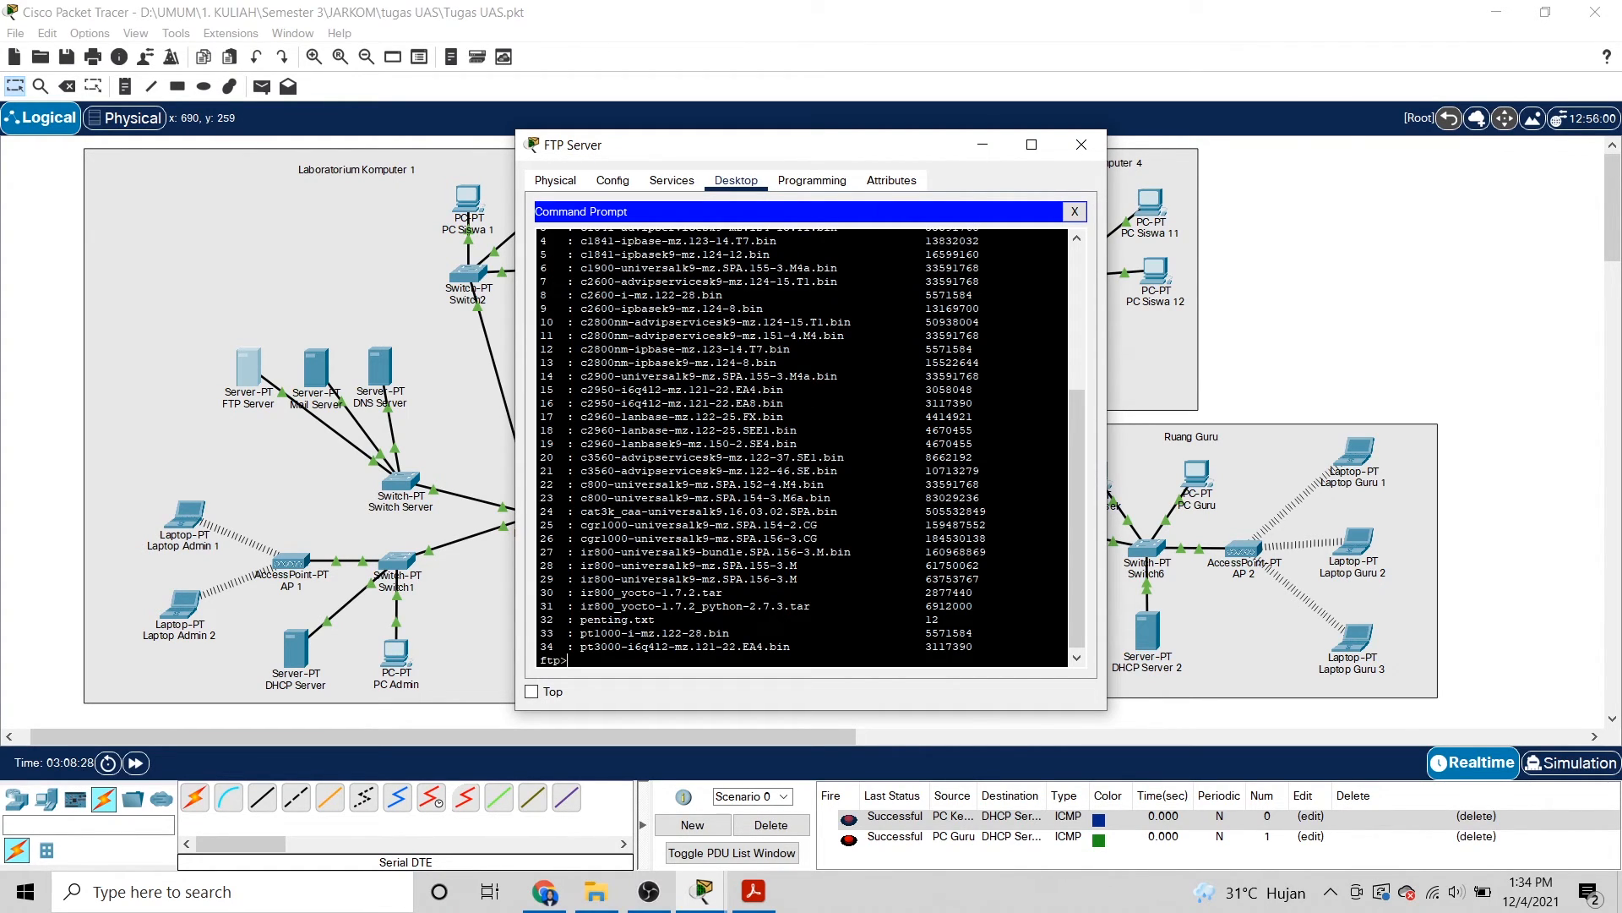
{"action": "left_click_drag", "start_coordinate": [580, 619], "coordinate": [938, 620]}
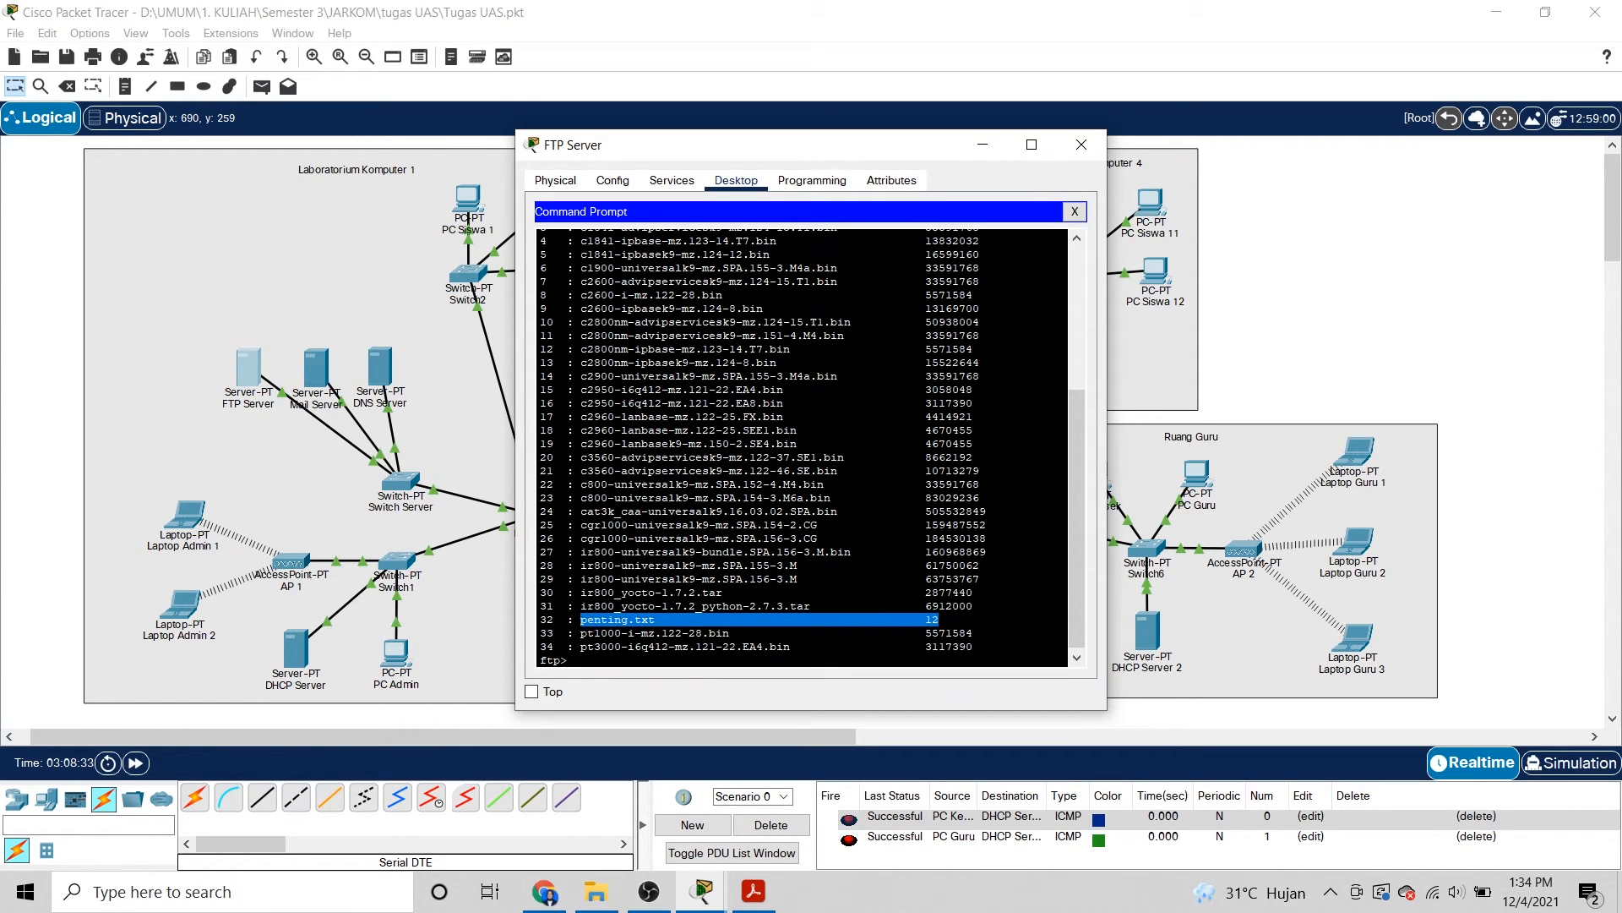
{"action": "left_click", "coordinate": [642, 658]}
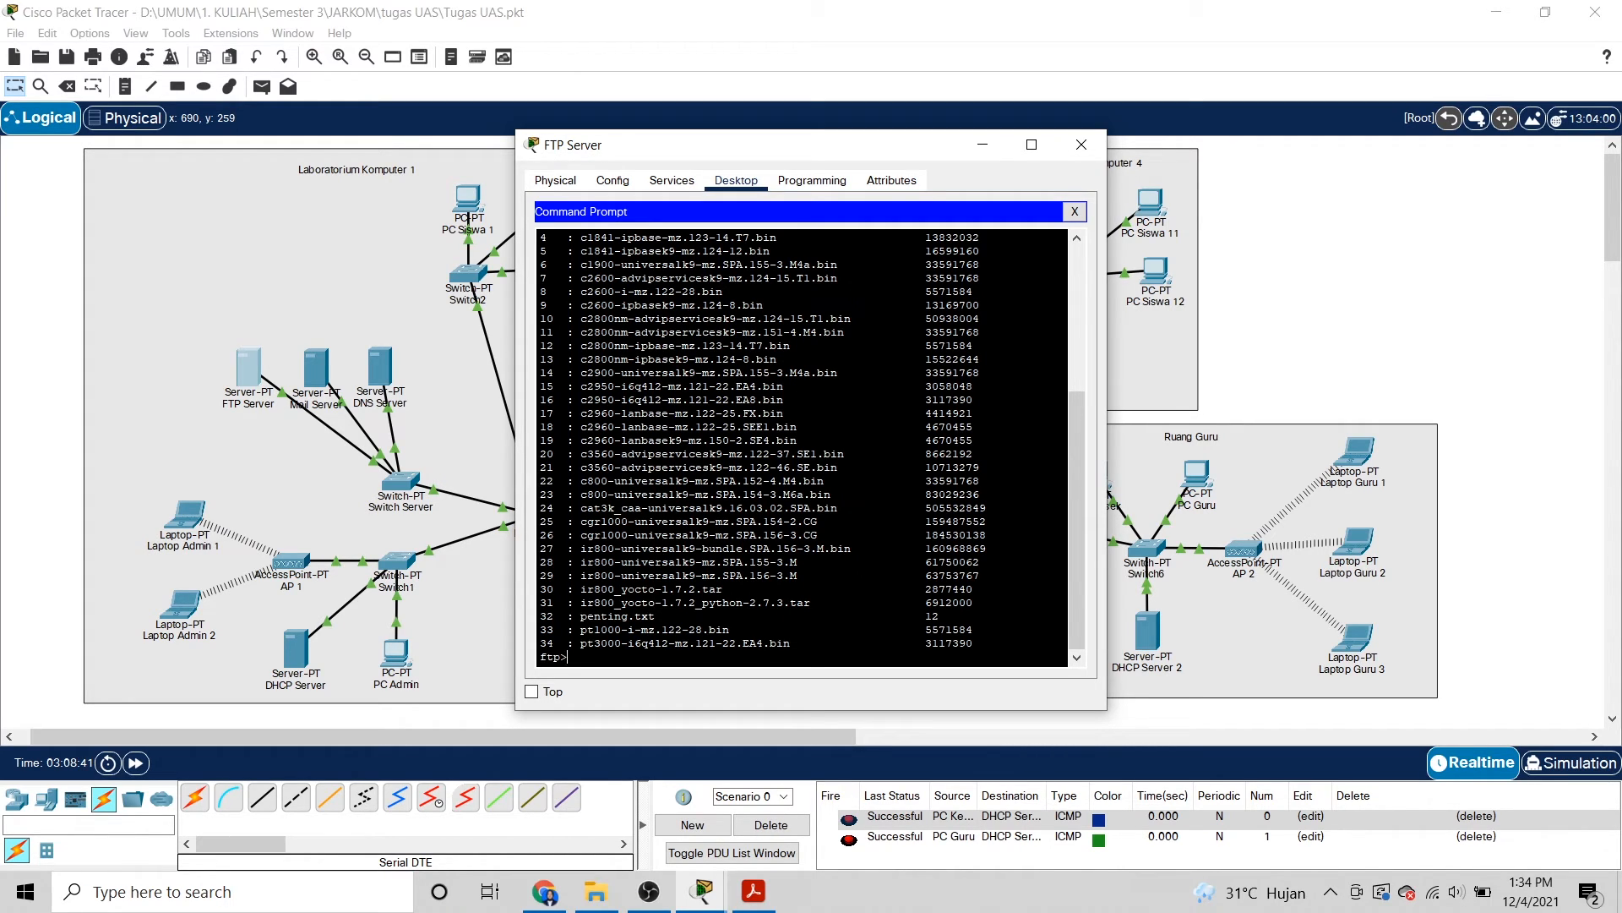
{"action": "left_click_drag", "start_coordinate": [939, 616], "coordinate": [541, 616]}
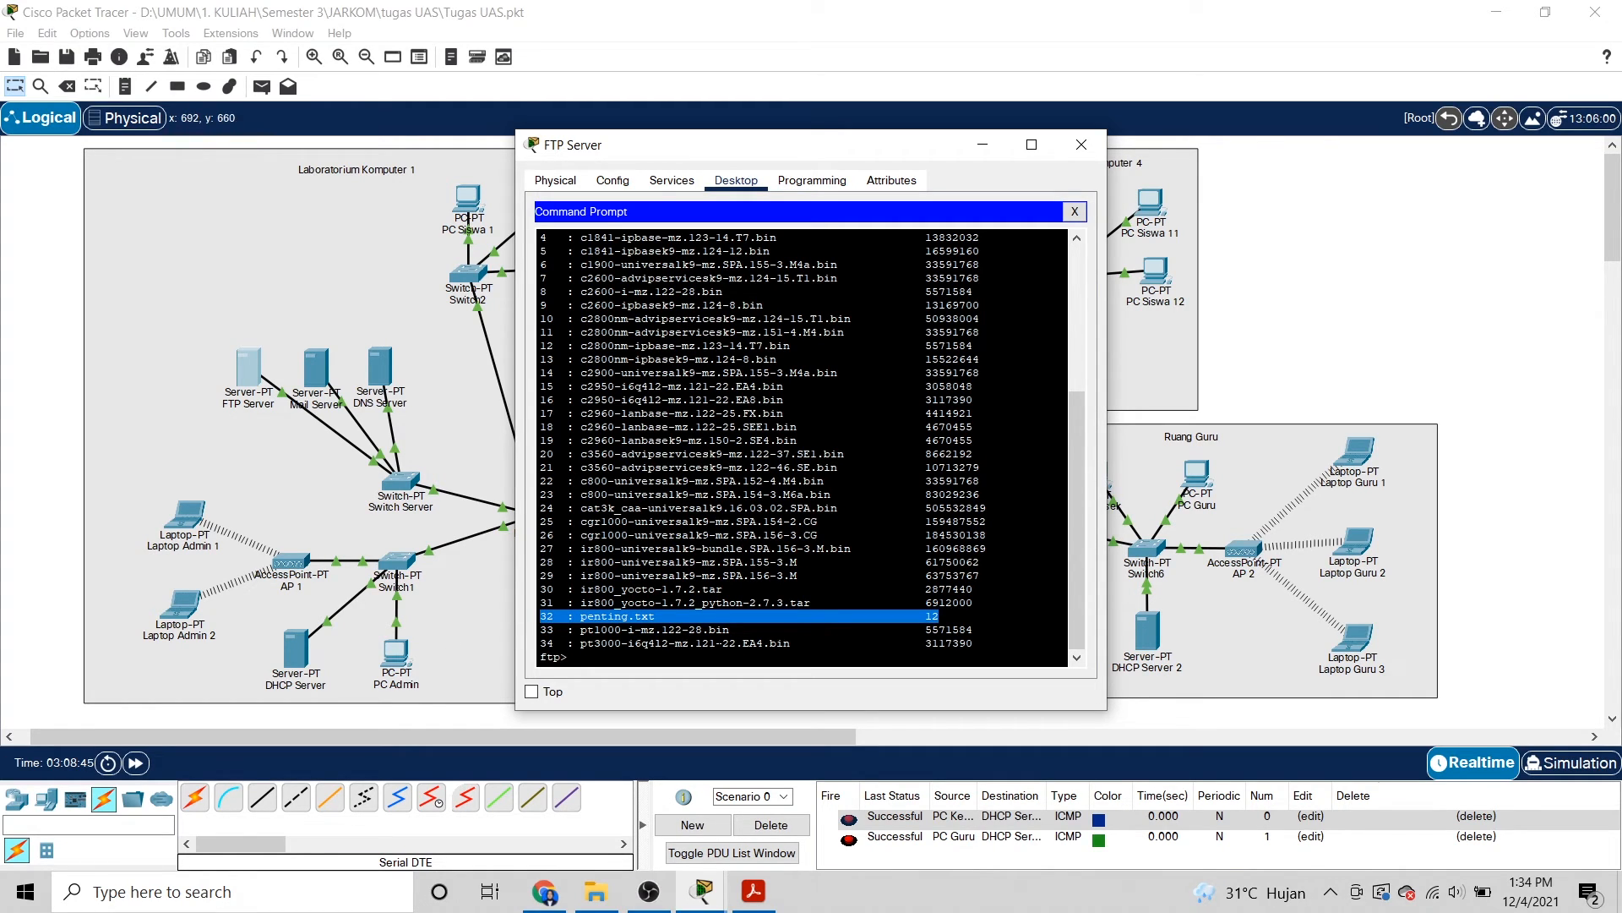
{"action": "left_click", "coordinate": [540, 616]}
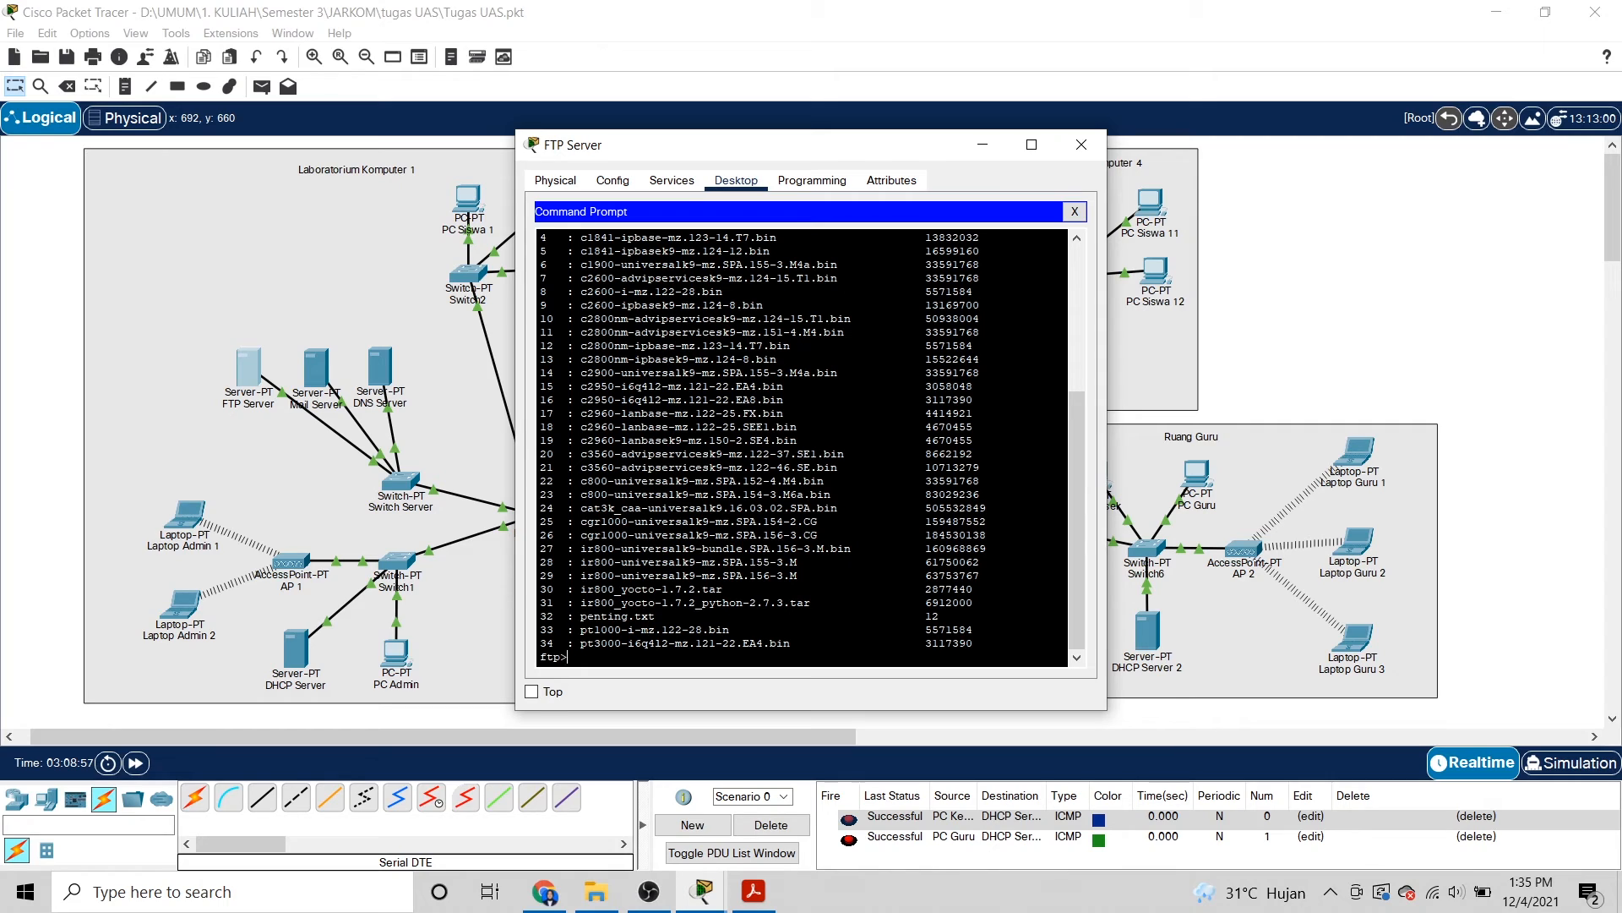
Quit the FTP session and close the FTP Server window to return to the topology.
{"action": "type", "text": "quit"}
{"action": "key", "text": "Return"}
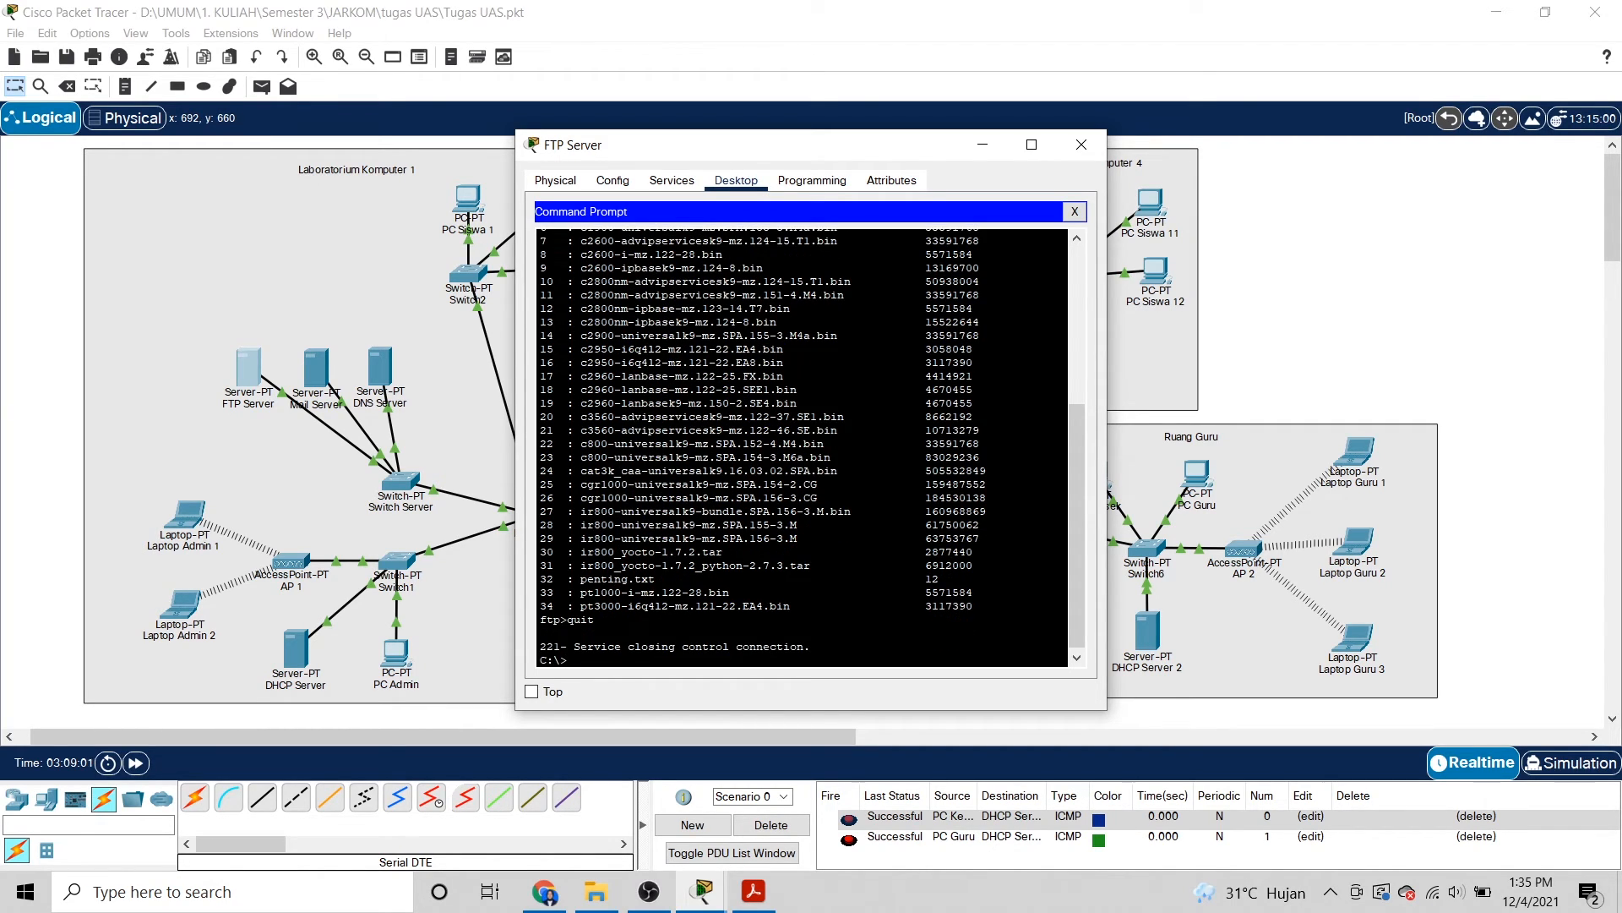
{"action": "left_click", "coordinate": [1082, 143]}
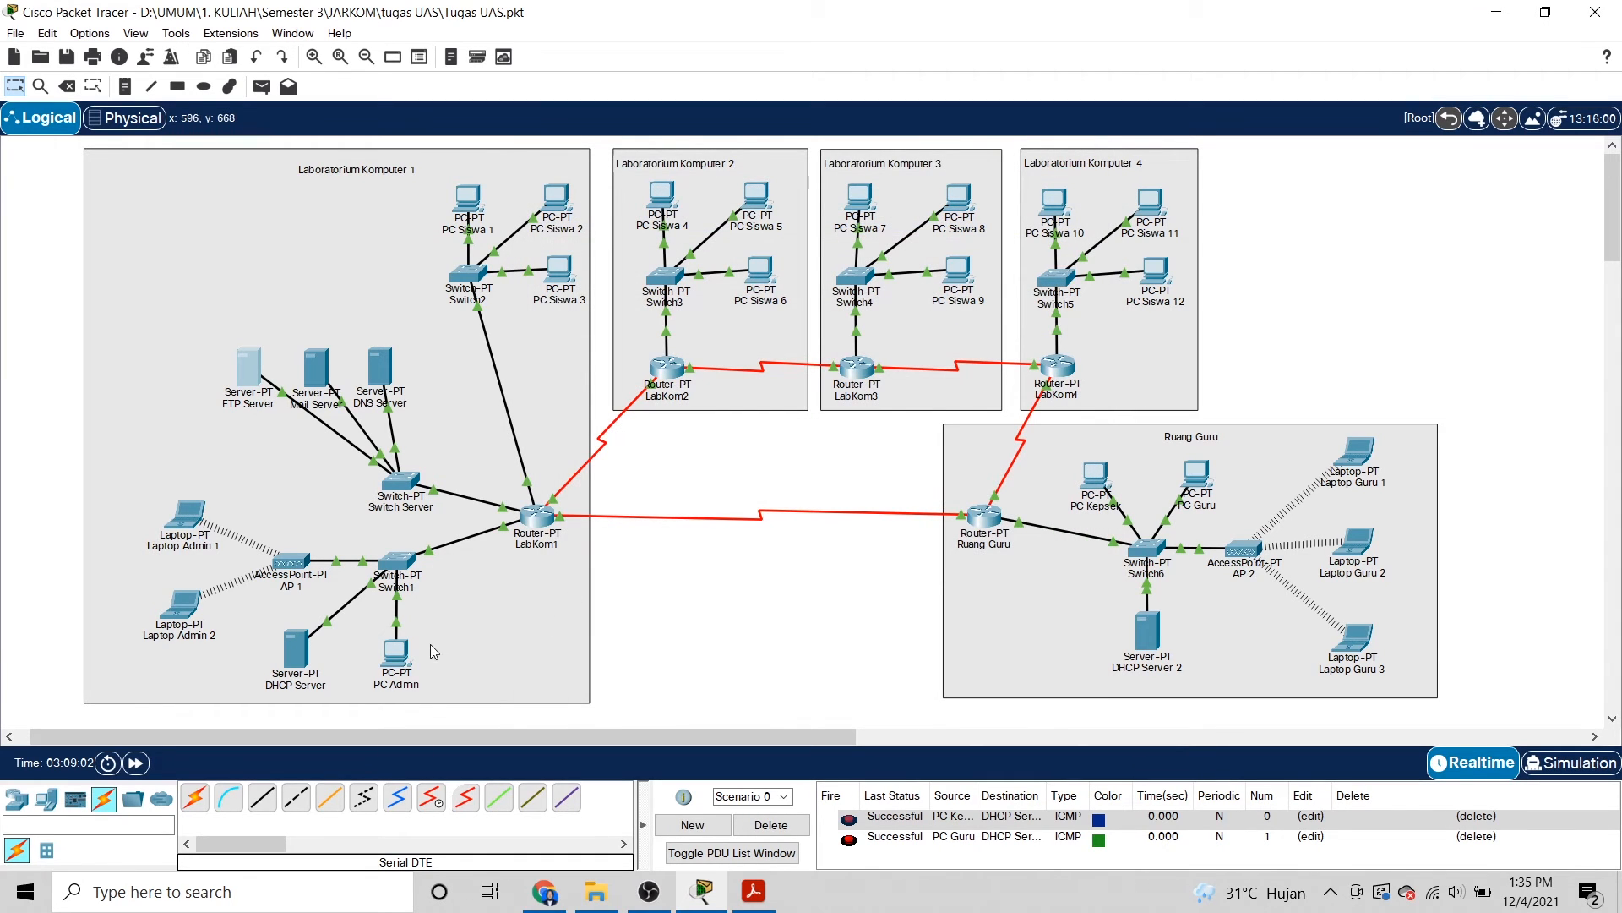
From PC Admin's Command Prompt, connect to FTP at 33.33.33.3 and log in with the username and password, correcting a typo.
{"action": "left_click", "coordinate": [394, 661]}
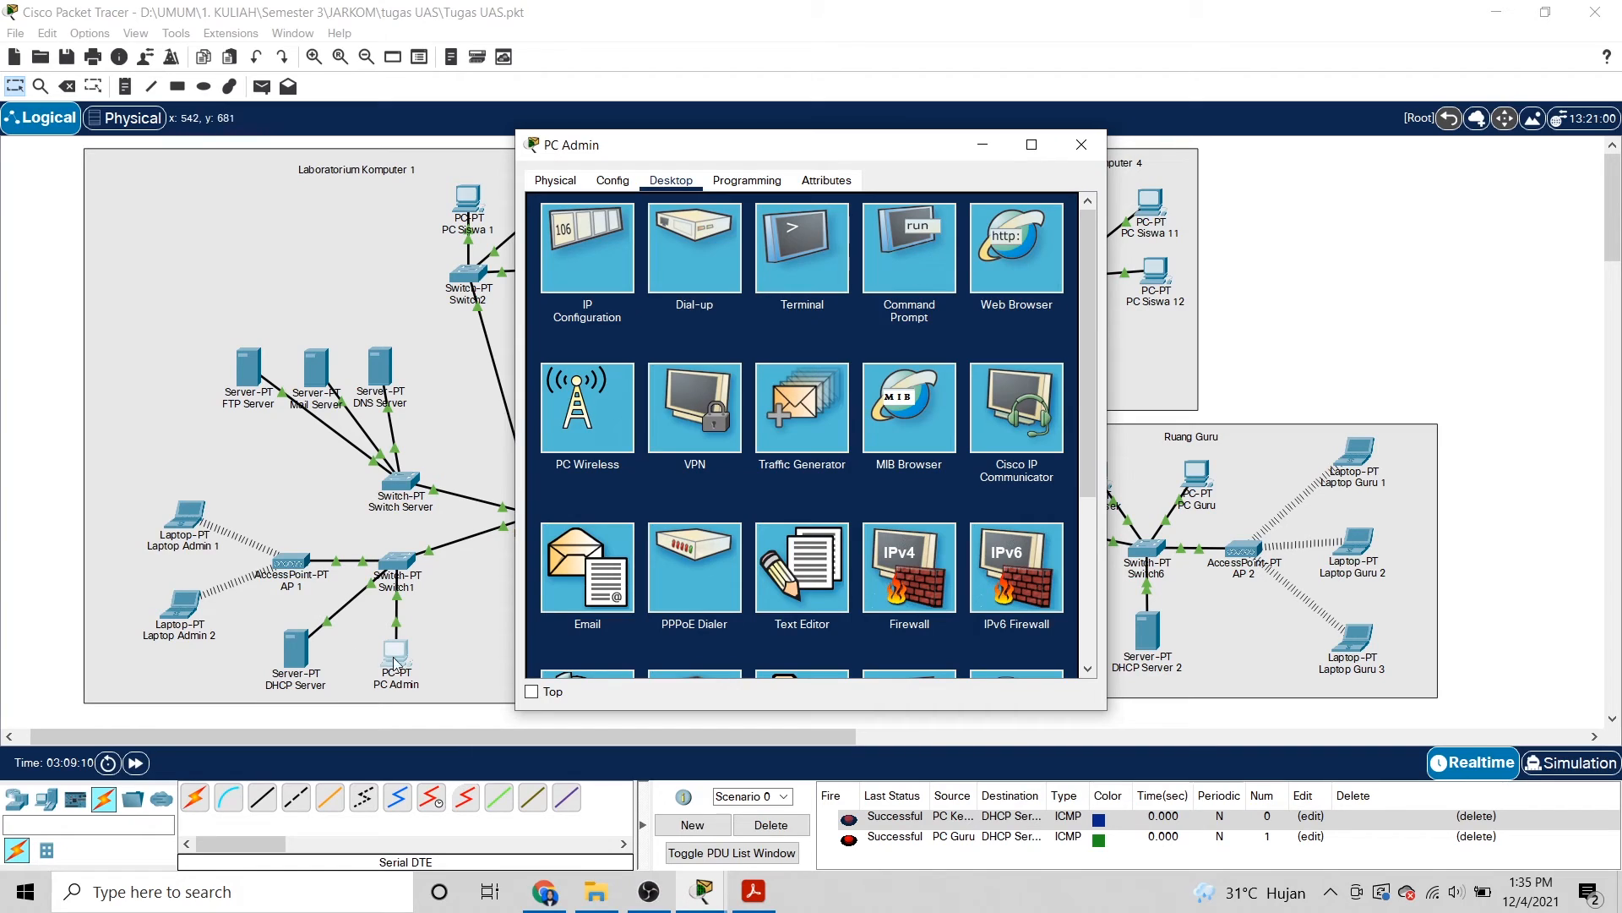
{"action": "left_click", "coordinate": [915, 269]}
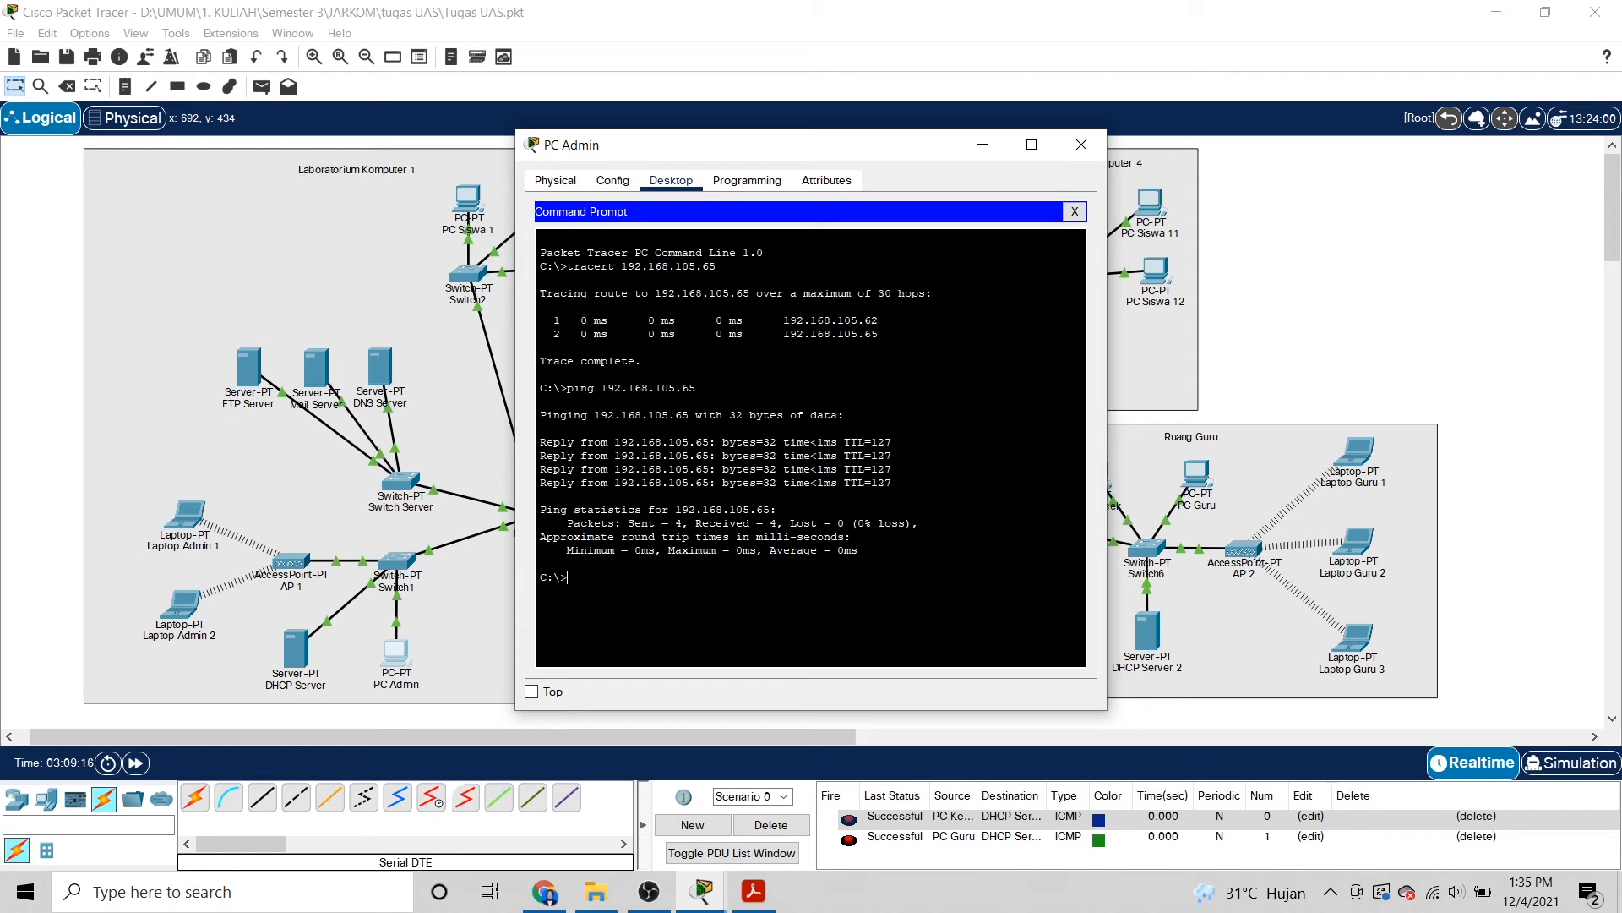
{"action": "type", "text": "ftp 33.33.33.3"}
{"action": "key", "text": "Return"}
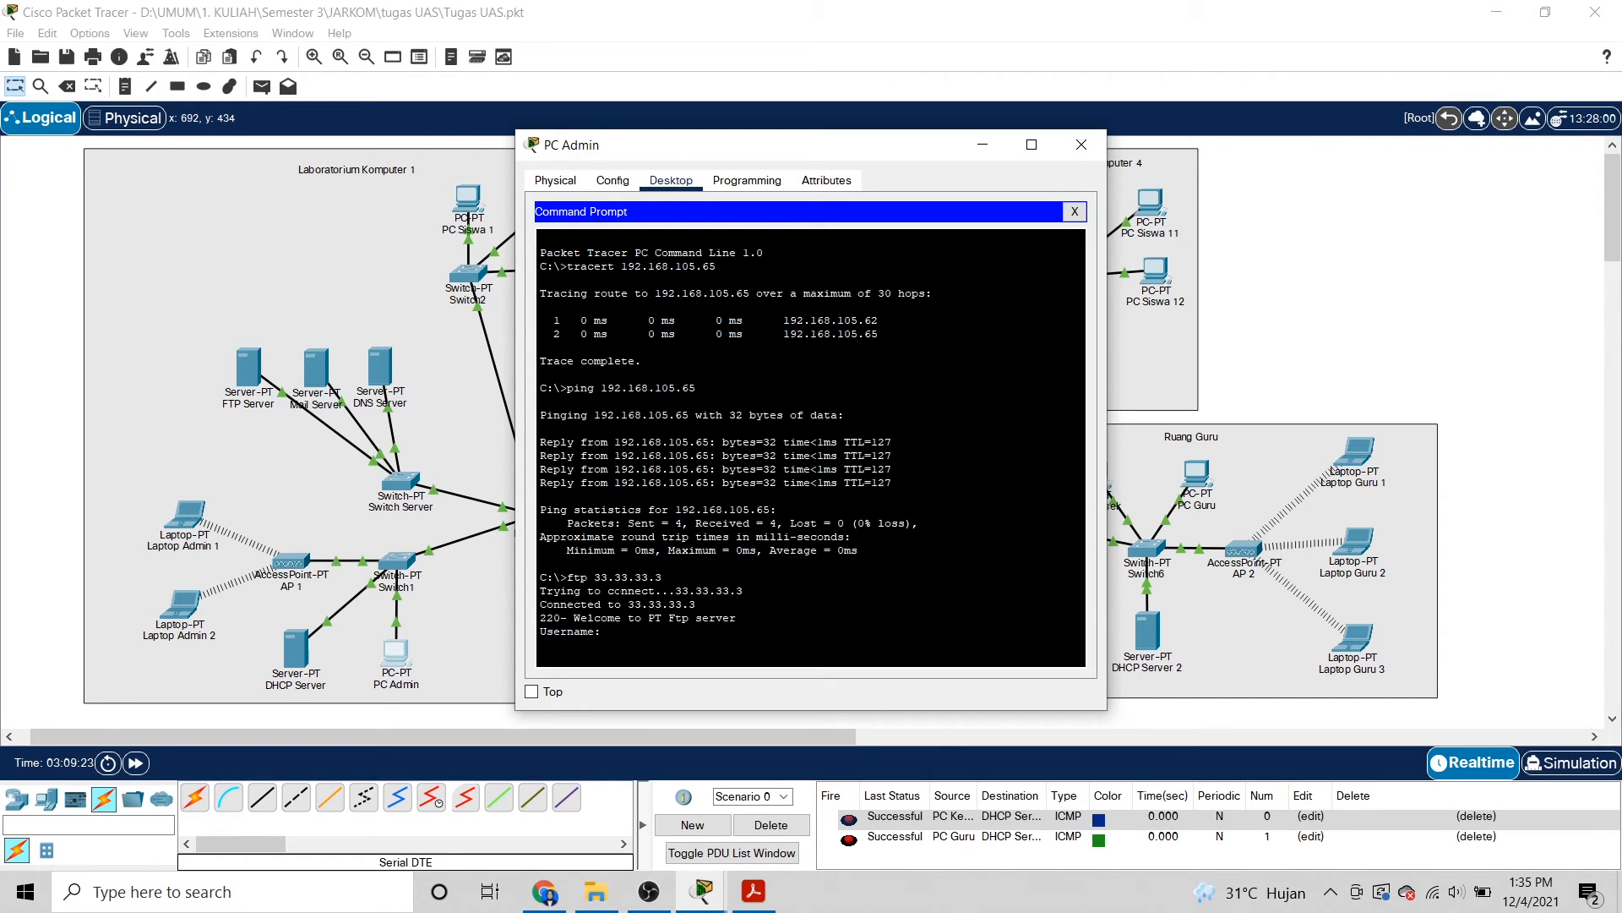
{"action": "type", "text": "sman1kertis"}
{"action": "key", "text": "BackSpace"}
{"action": "type", "text": "osono"}
{"action": "key", "text": "Return"}
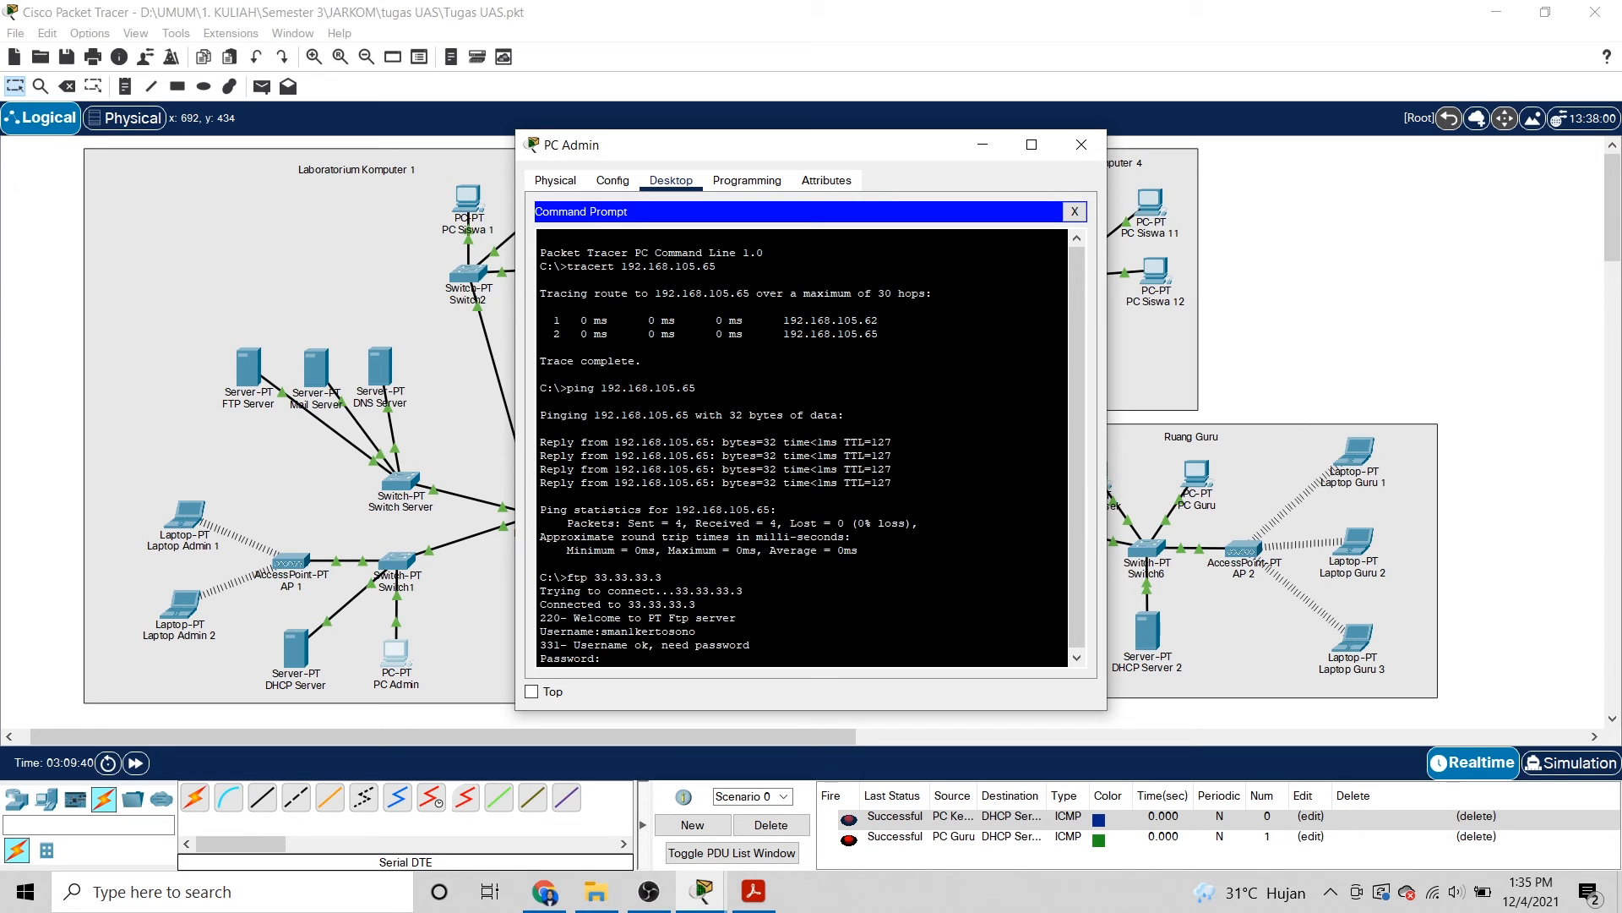
{"action": "key", "text": "Return"}
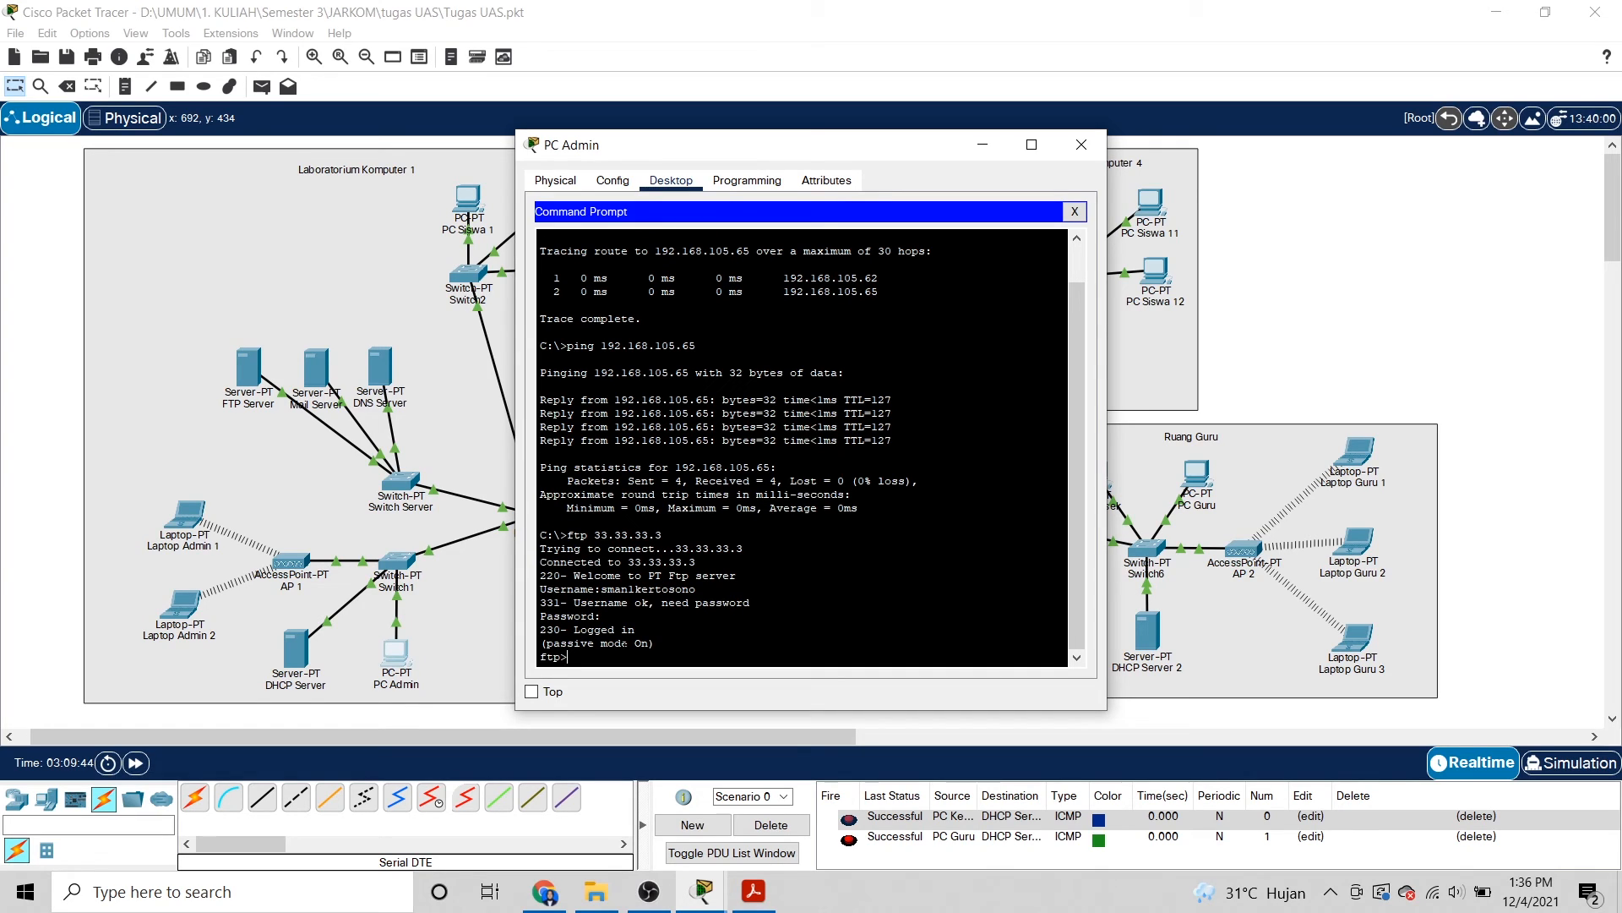
List the FTP files and download penting.txt with get, confirming the transfer completed.
{"action": "type", "text": "dir"}
{"action": "key", "text": "Return"}
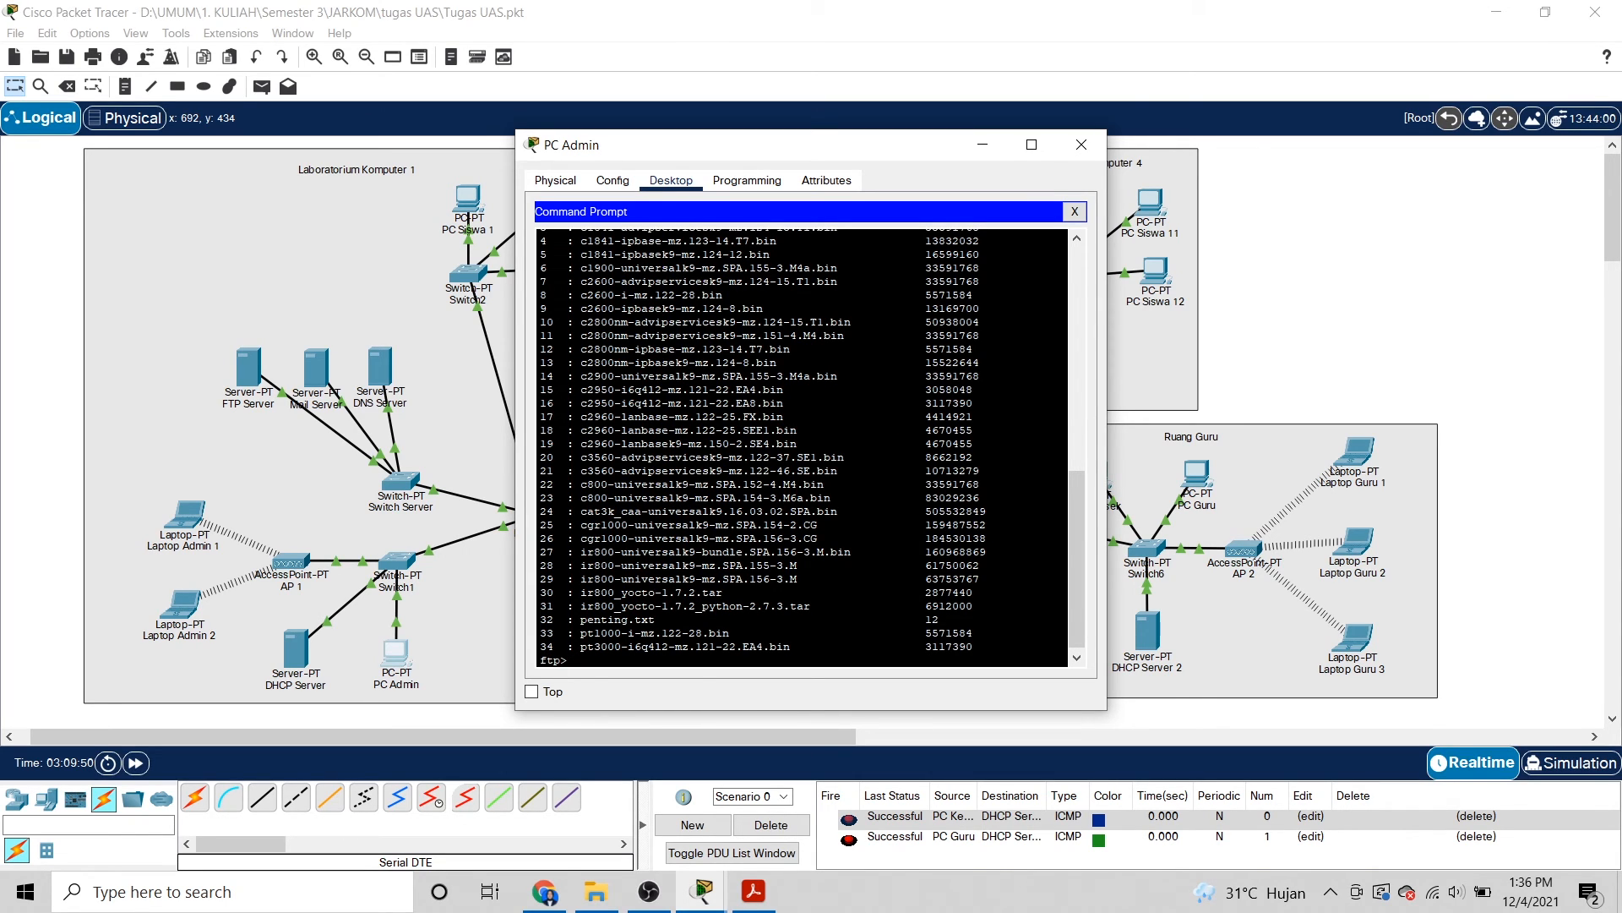
{"action": "type", "text": "get"}
{"action": "type", "text": "penting.txt"}
{"action": "key", "text": "Return"}
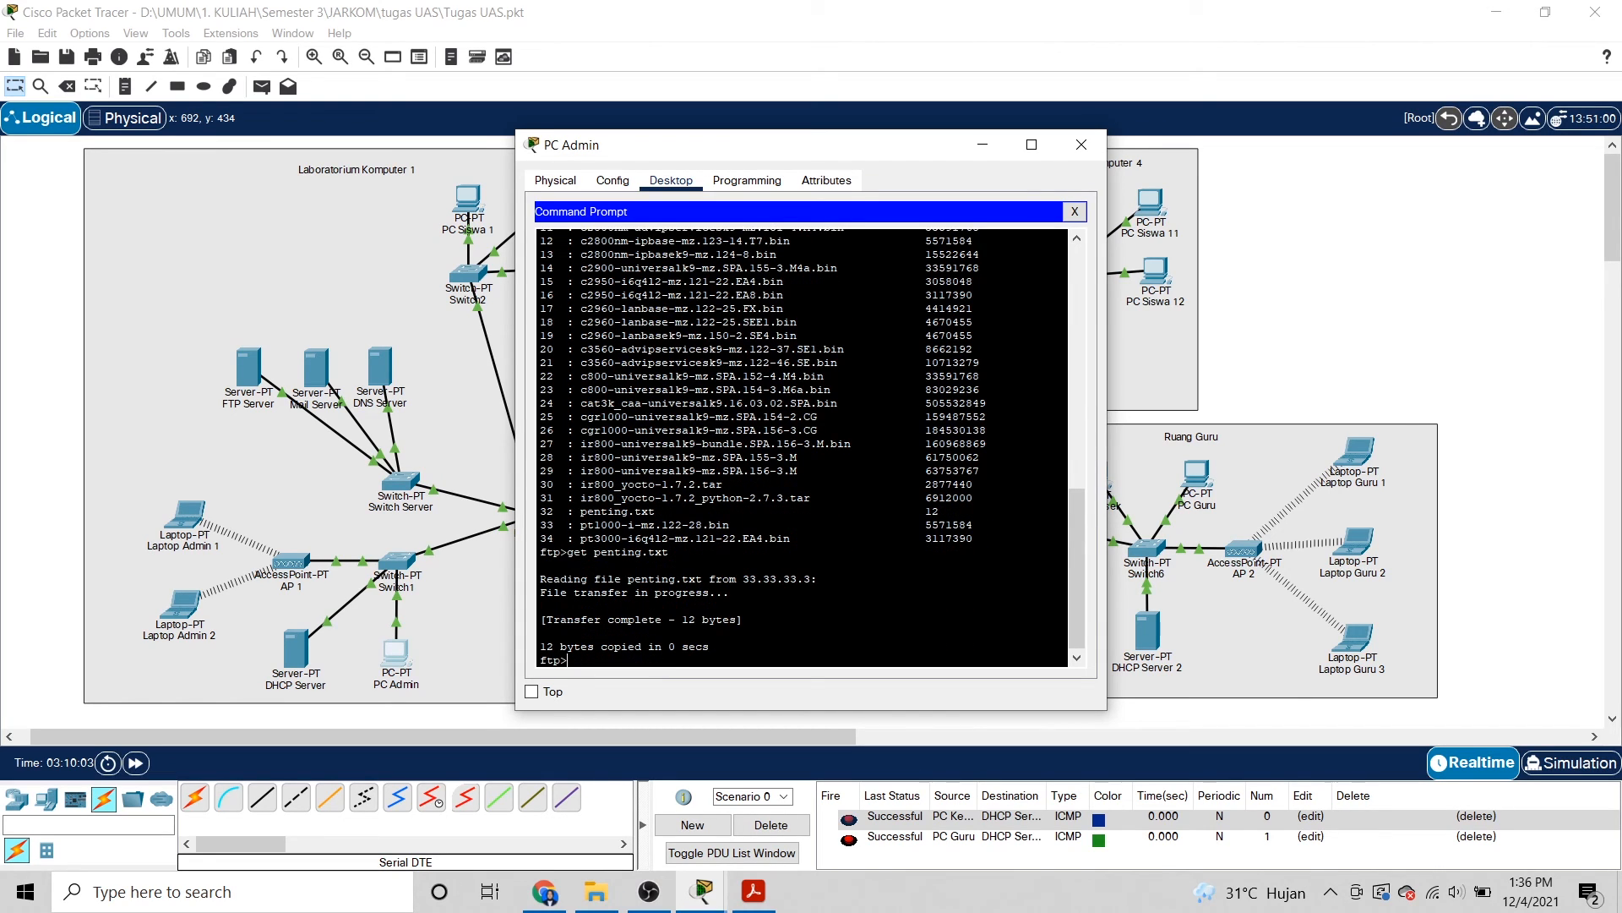
{"action": "left_click_drag", "start_coordinate": [654, 620], "coordinate": [730, 619]}
{"action": "left_click", "coordinate": [732, 621]}
Quit the FTP session and close PC Admin's Command Prompt.
{"action": "type", "text": "quit"}
{"action": "key", "text": "Return"}
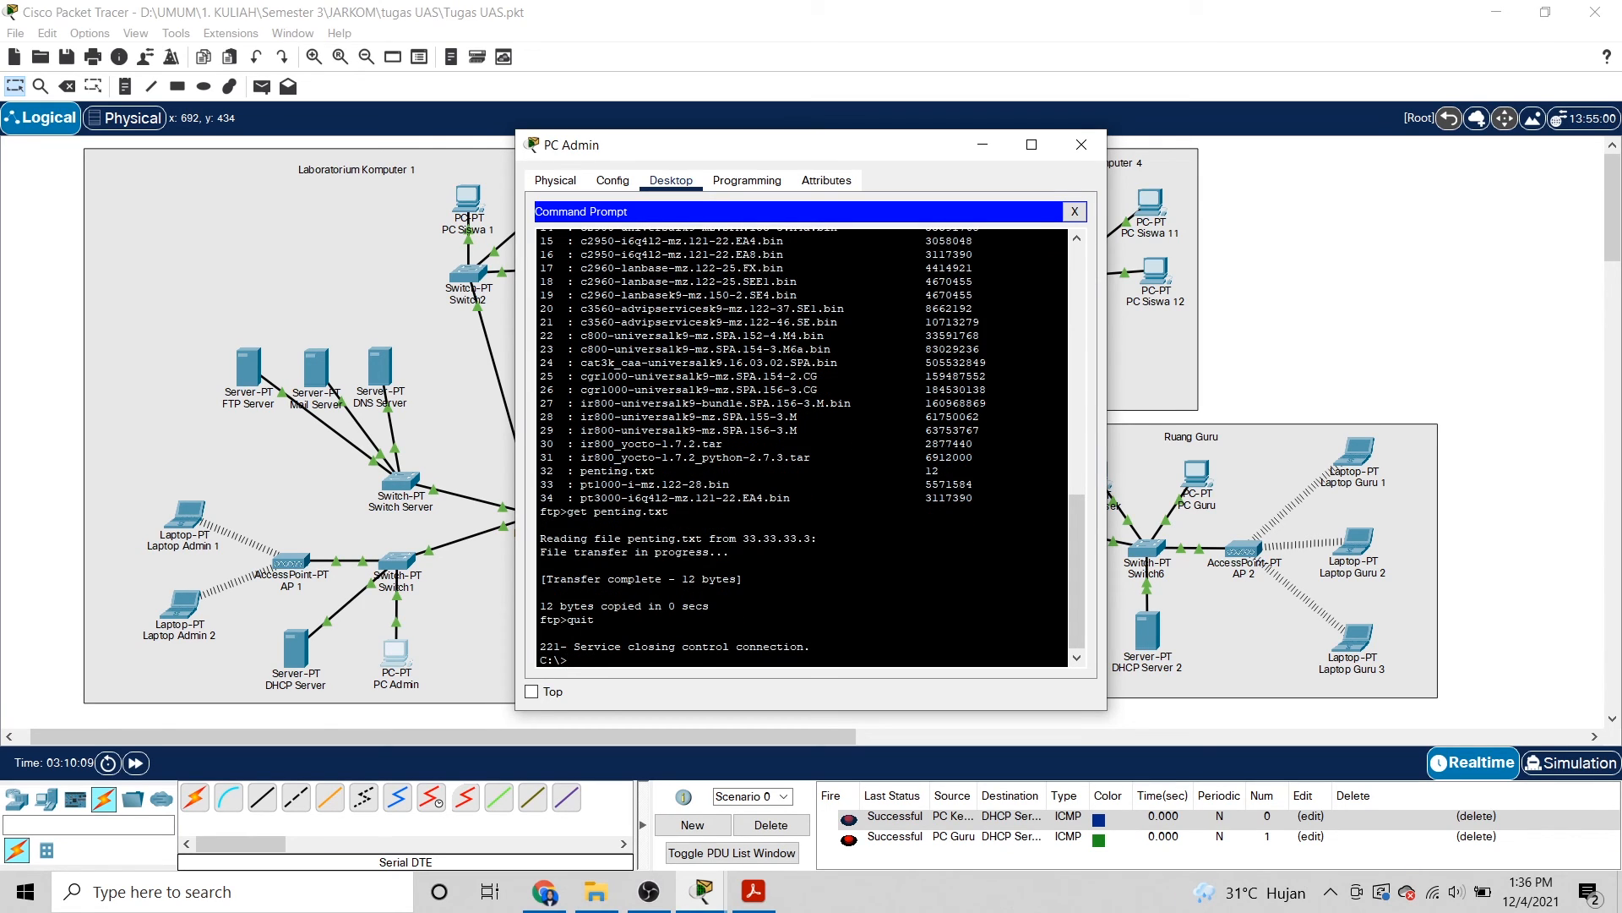
{"action": "left_click", "coordinate": [1073, 212]}
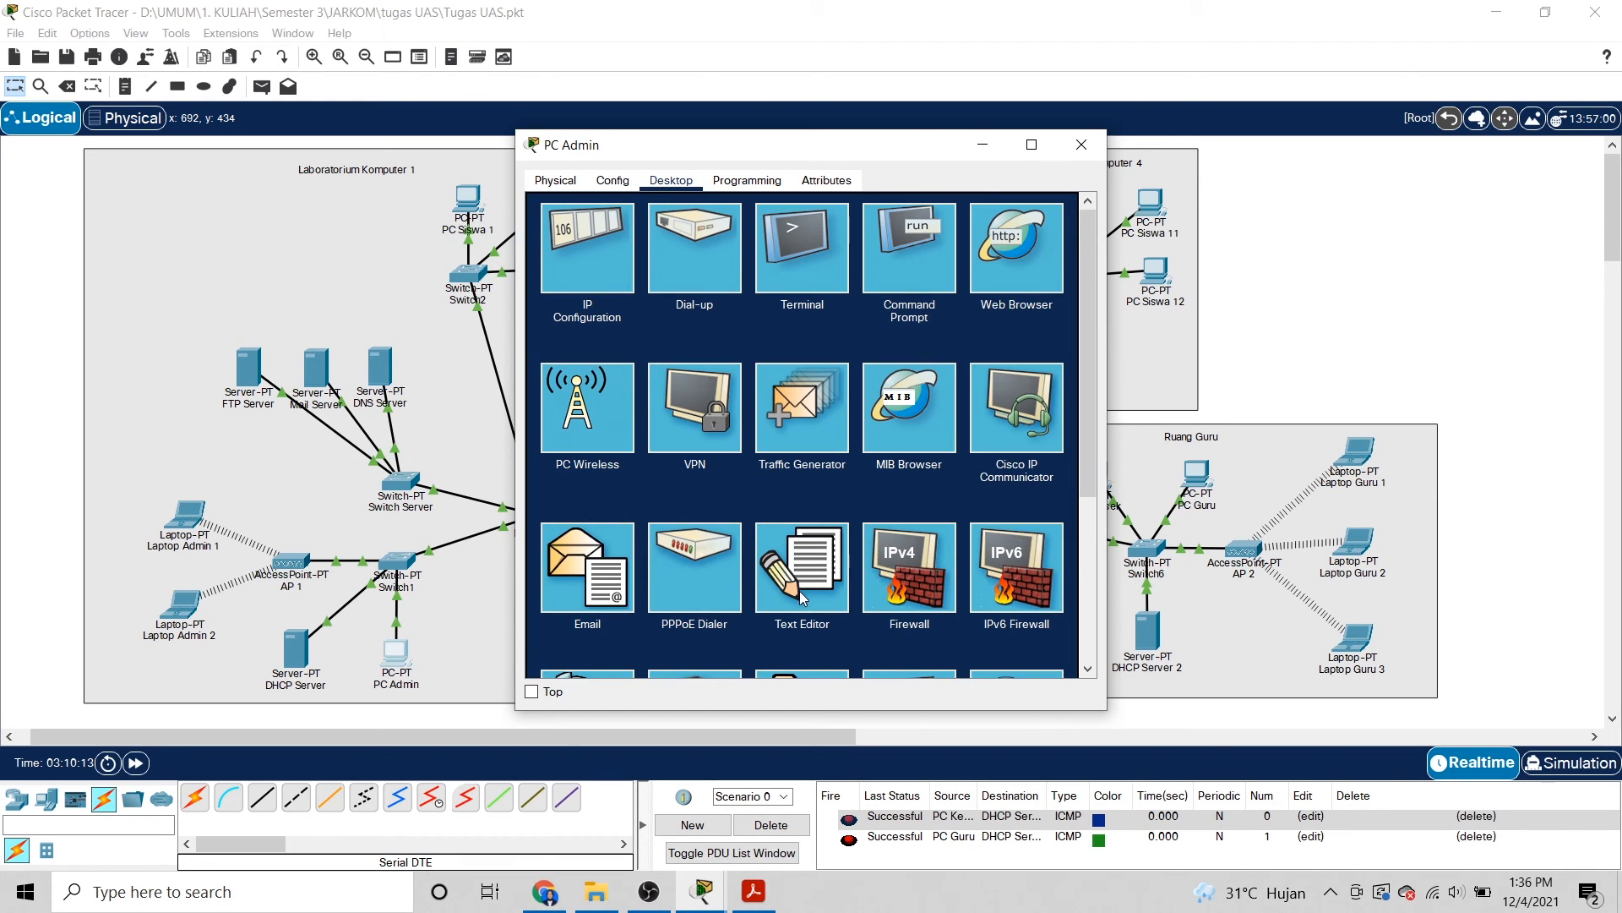
Open penting.txt in PC Admin's Text Editor to show "file penting", then close PC Admin's window.
{"action": "left_click", "coordinate": [801, 597]}
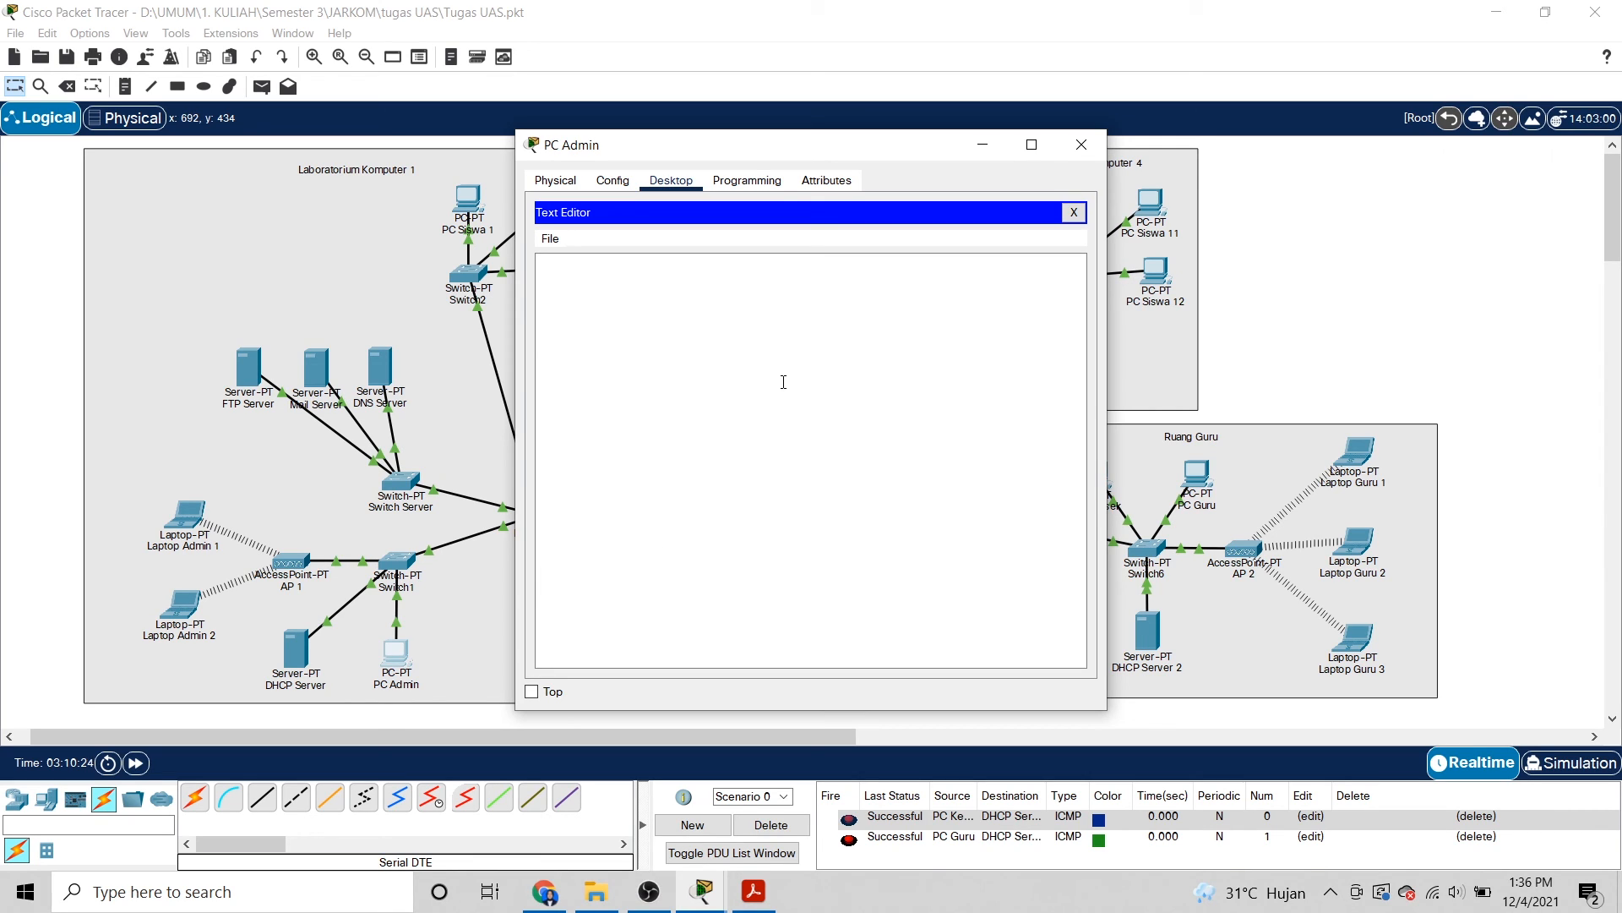
{"action": "key", "text": "ctrl+o"}
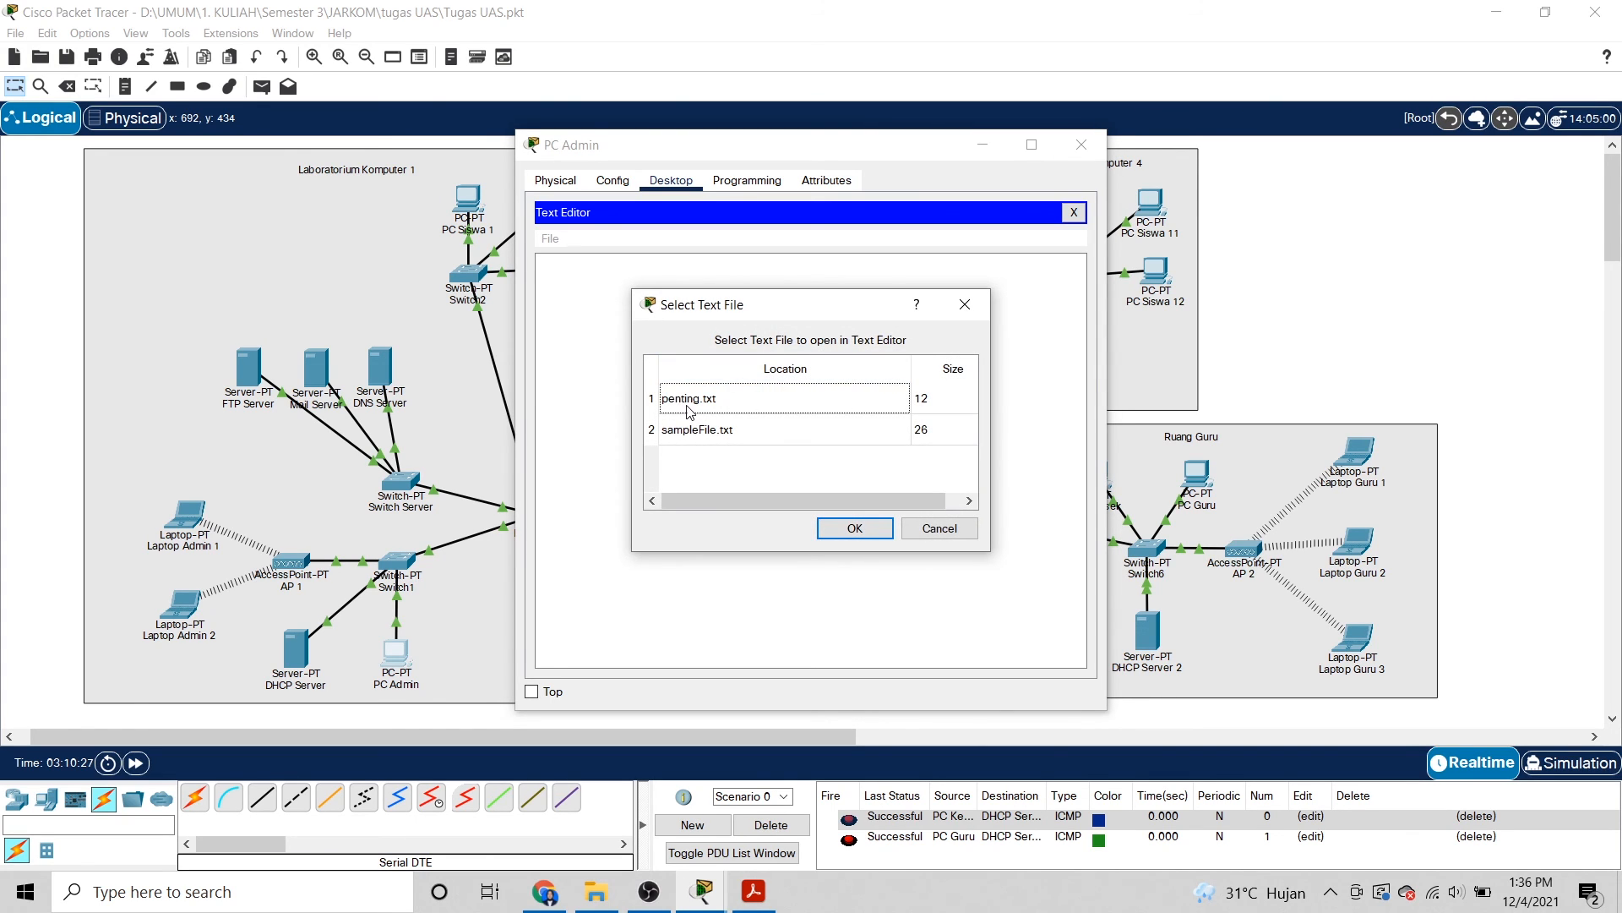
{"action": "left_click", "coordinate": [855, 529]}
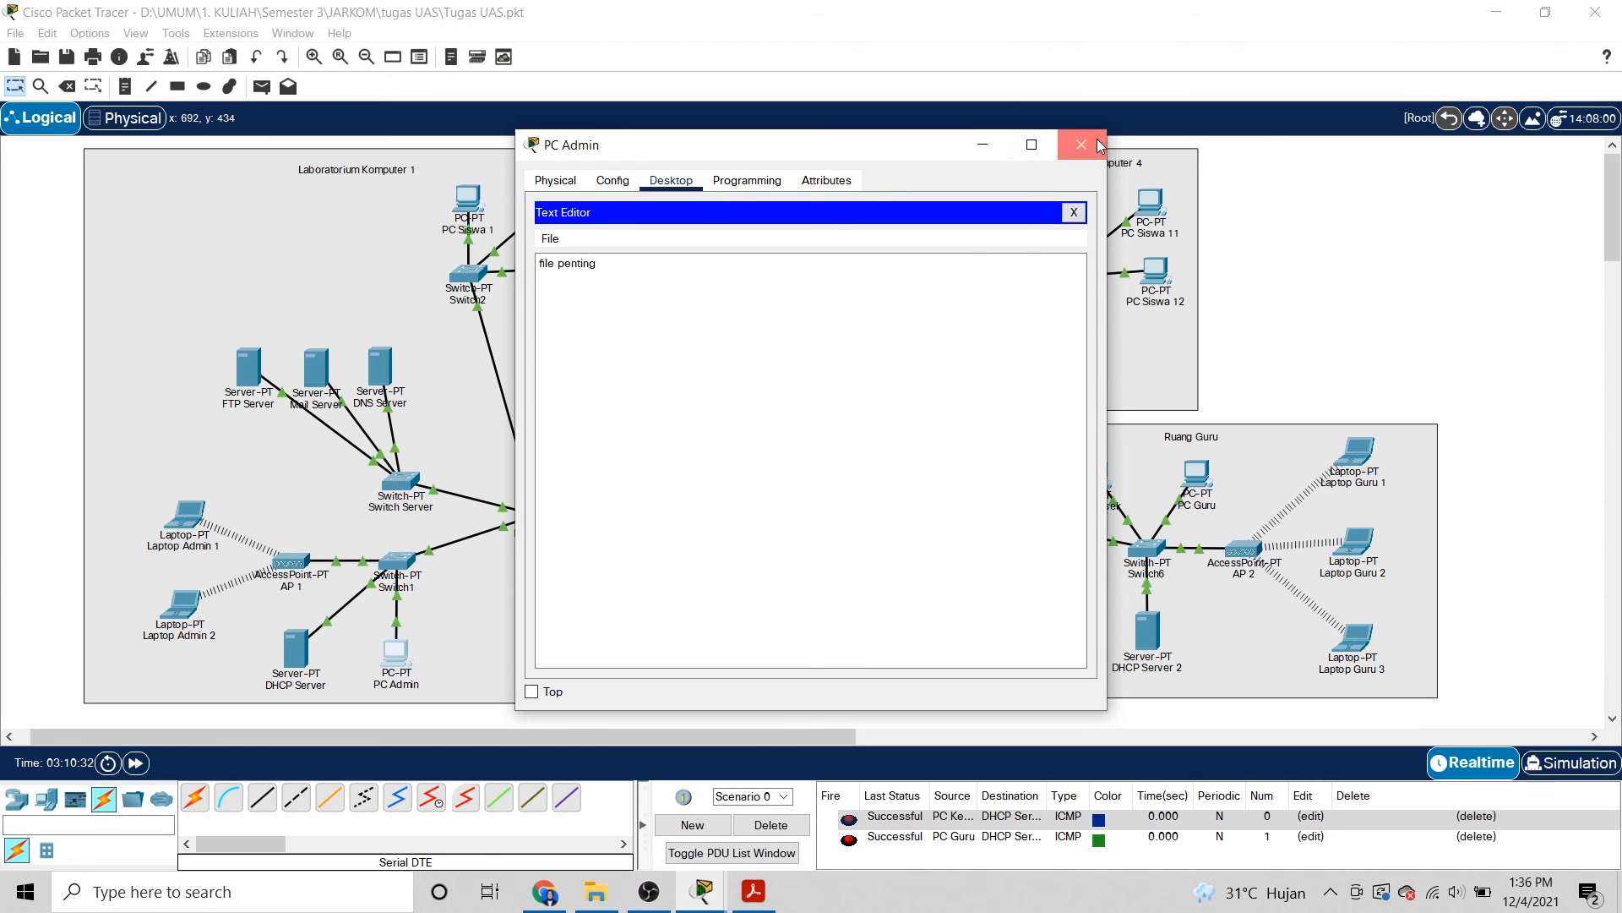
{"action": "left_click", "coordinate": [1082, 144]}
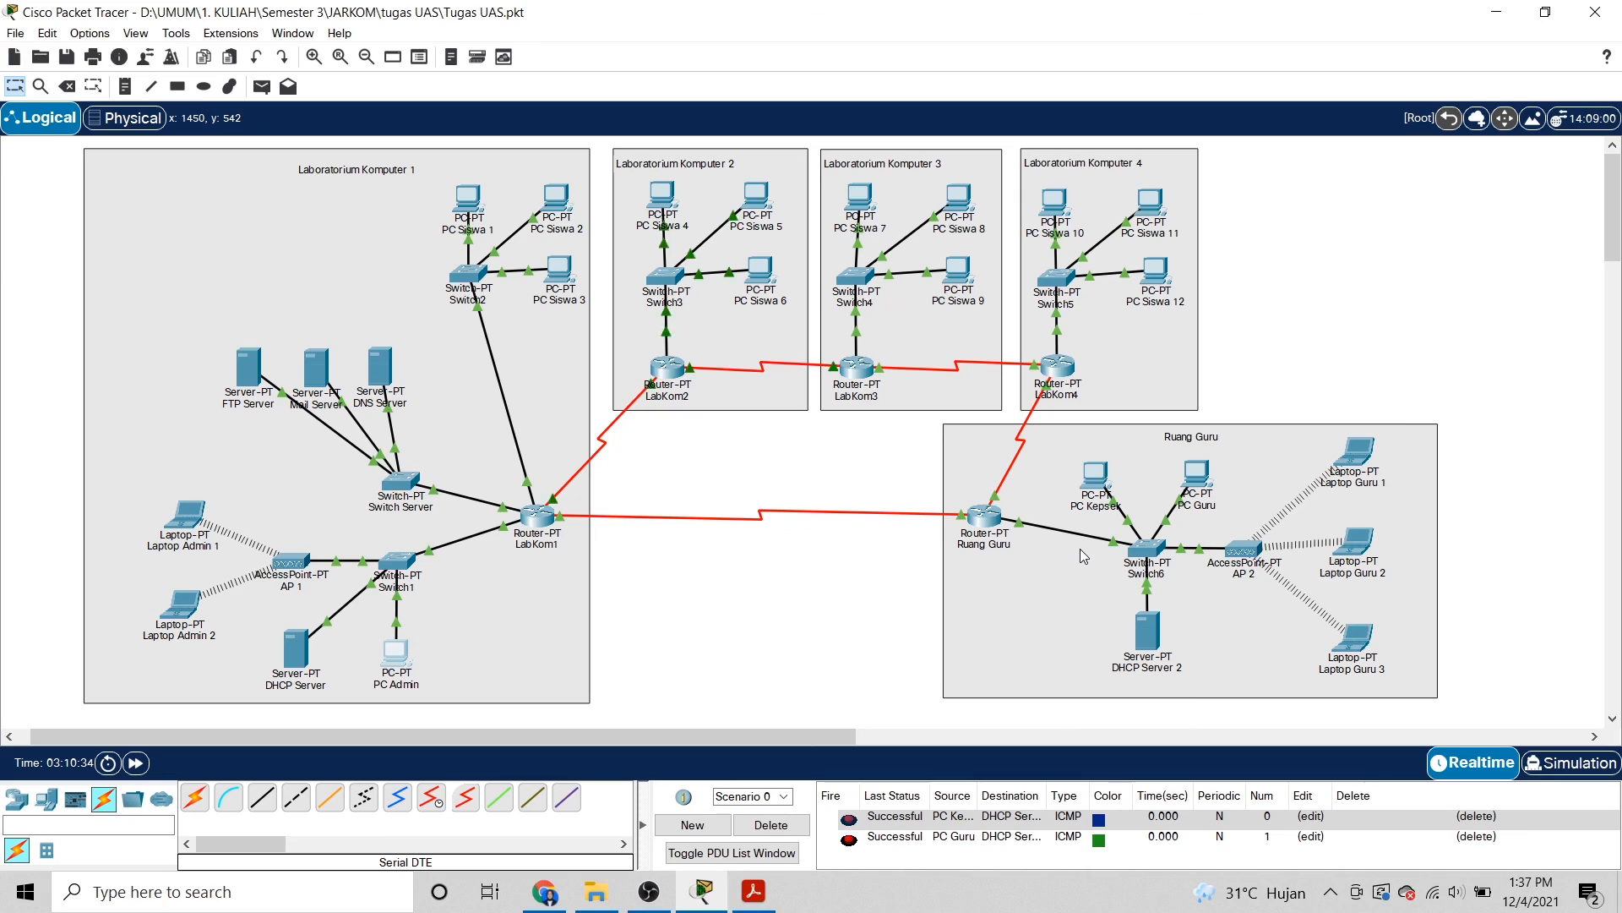